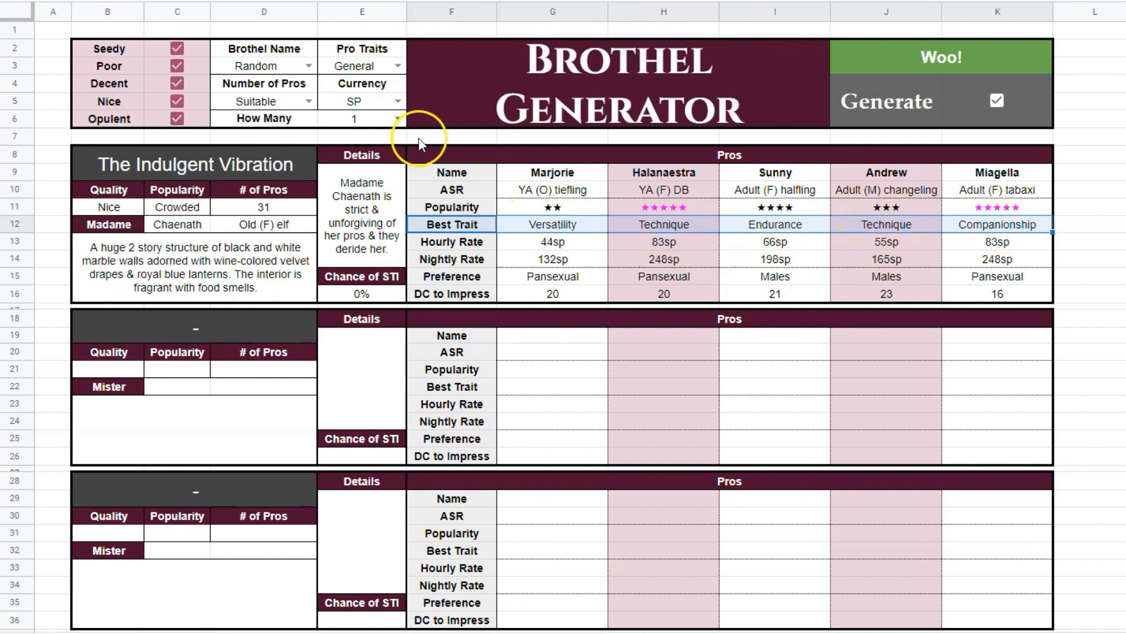
Set Pro Traits to Specific and review the Best Trait entry of each generated pro.
left_click(398, 66)
left_click(361, 104)
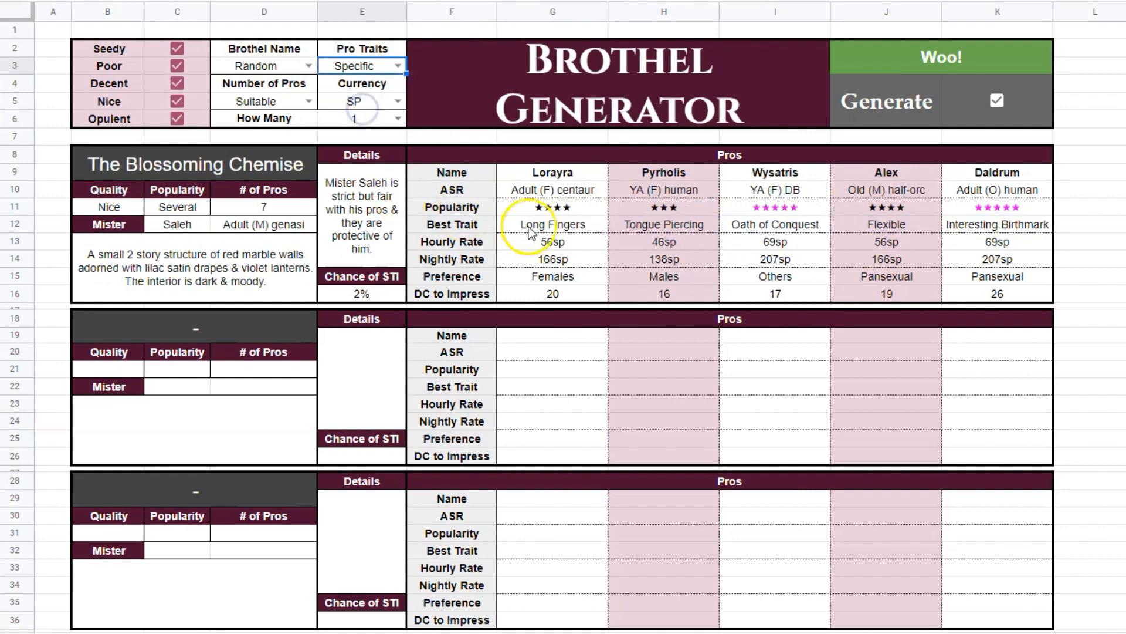
left_click(587, 225)
left_click(670, 224)
left_click(759, 227)
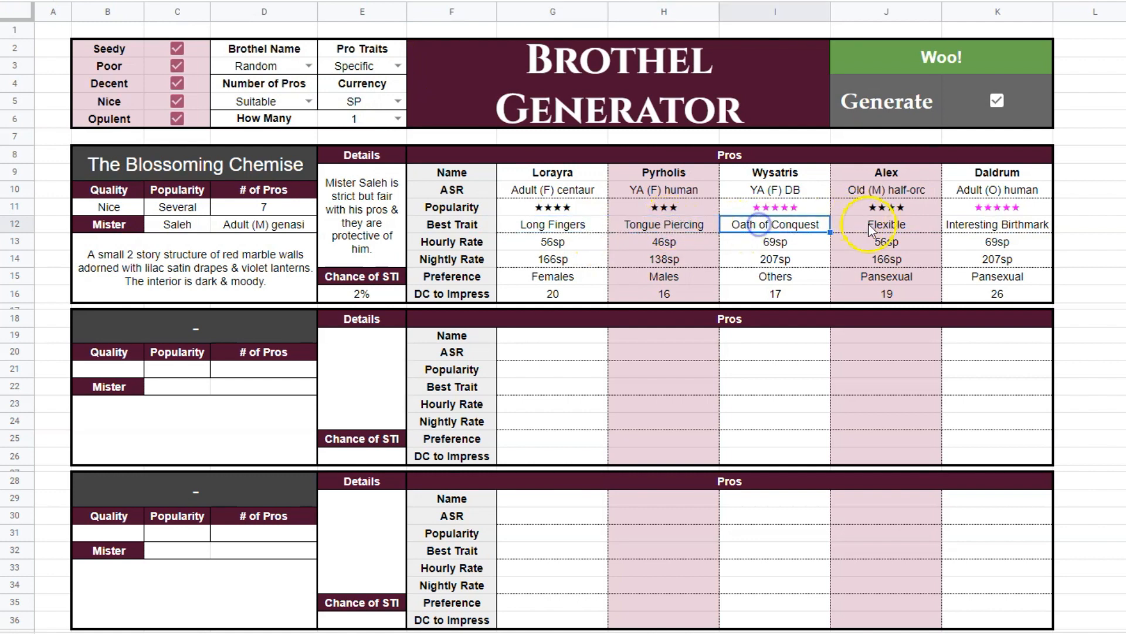
left_click(878, 224)
left_click(962, 226)
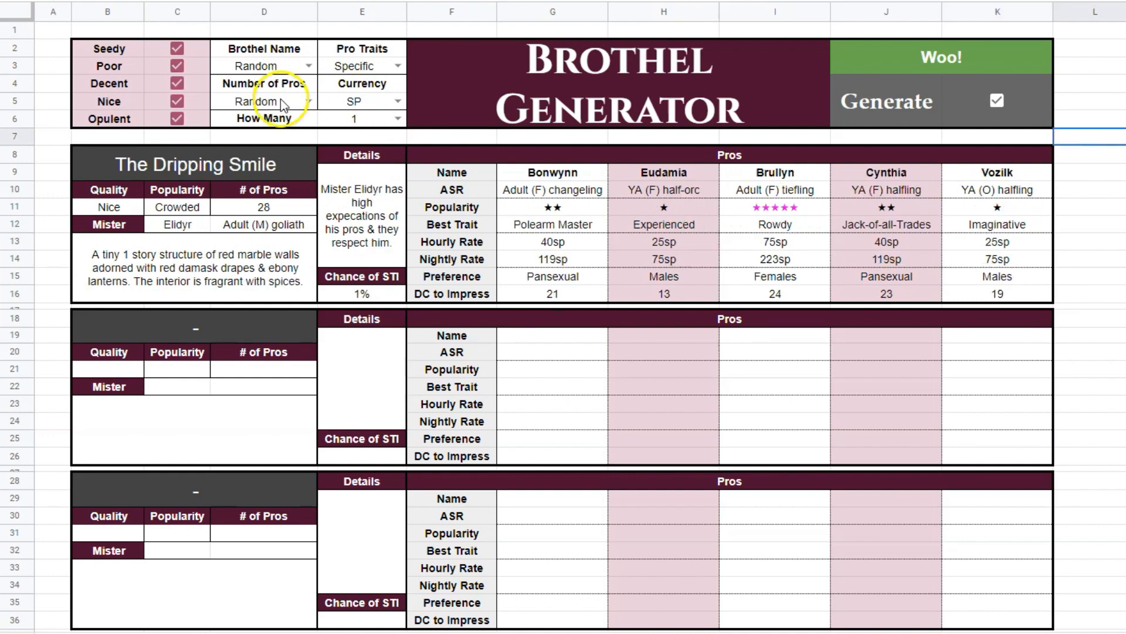
Try the Random option for Number of Pros, review the generated count, and set the option back to Suitable.
left_click_drag(263, 83, 285, 113)
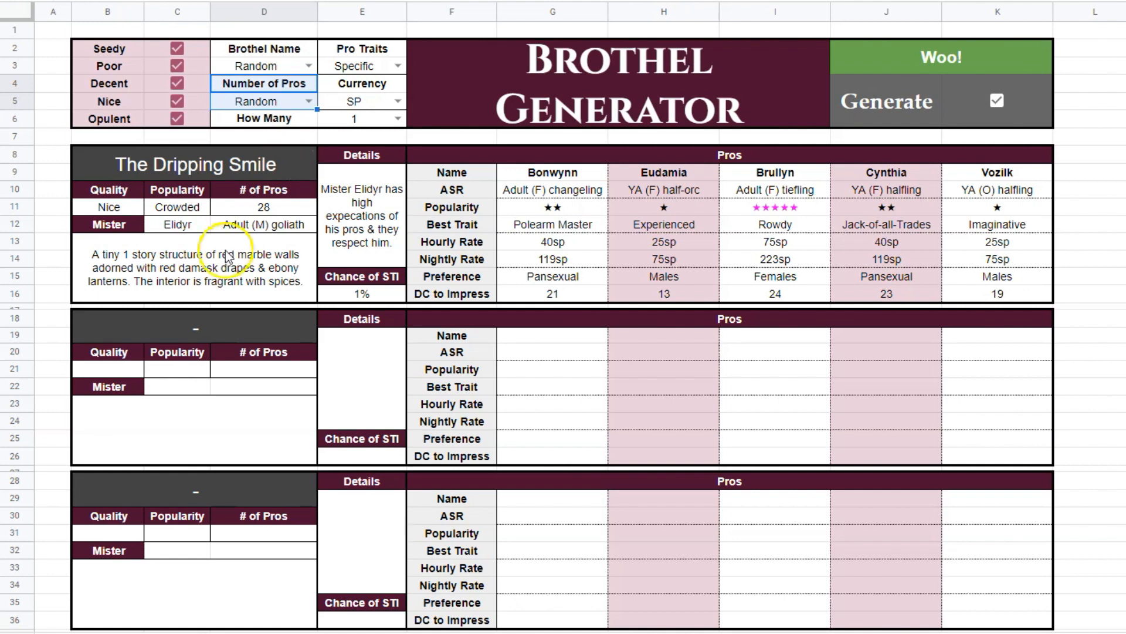
left_click(271, 101)
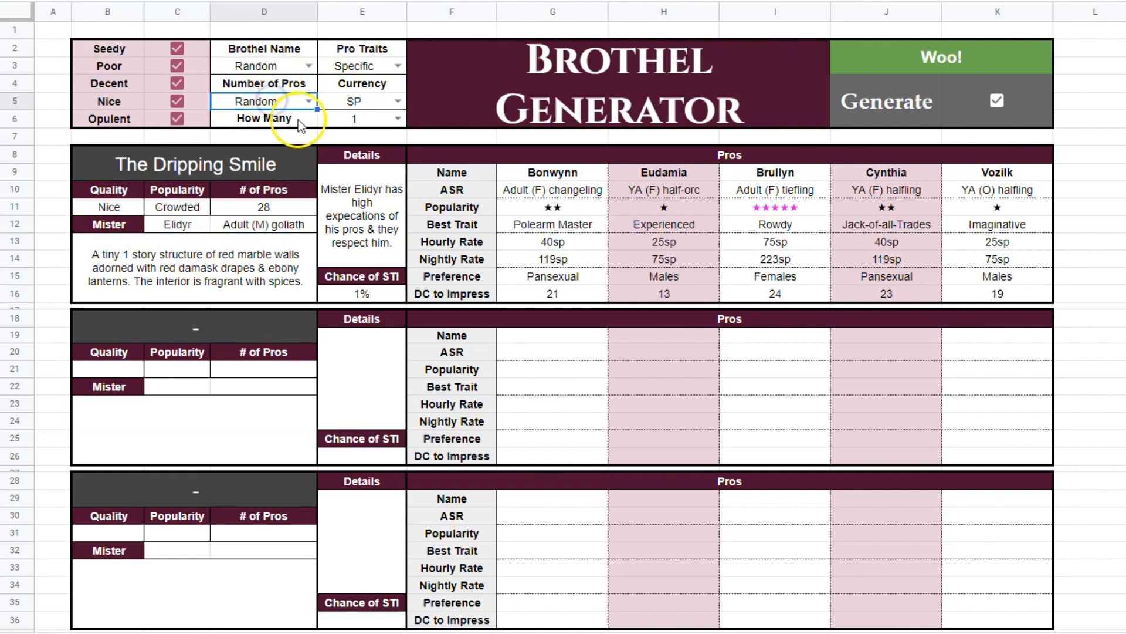
left_click(123, 293)
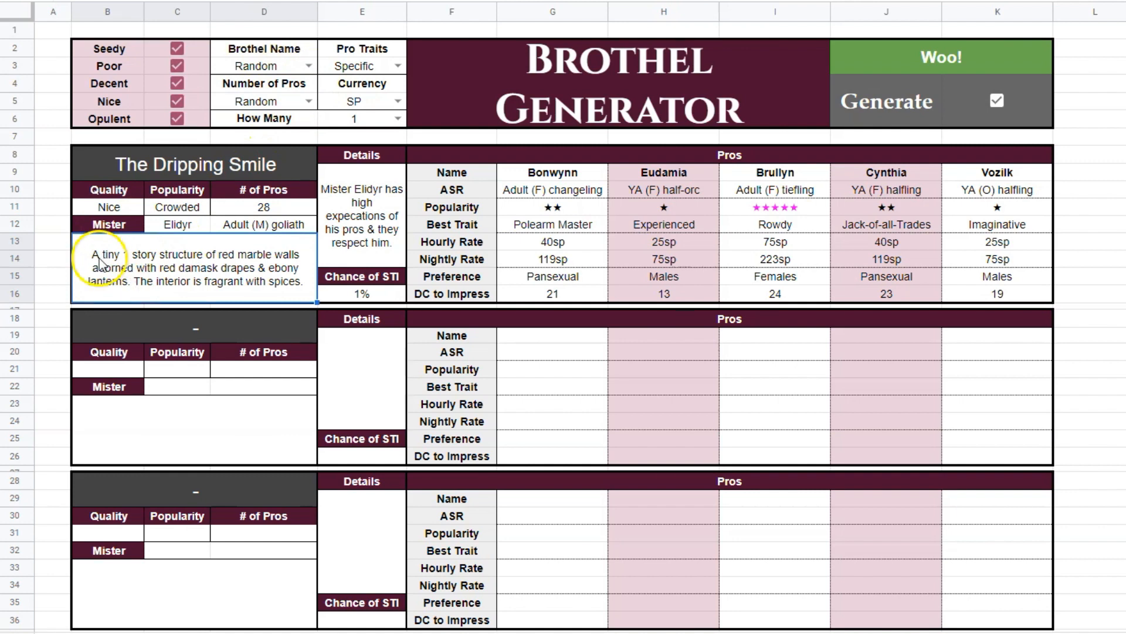
left_click(265, 205)
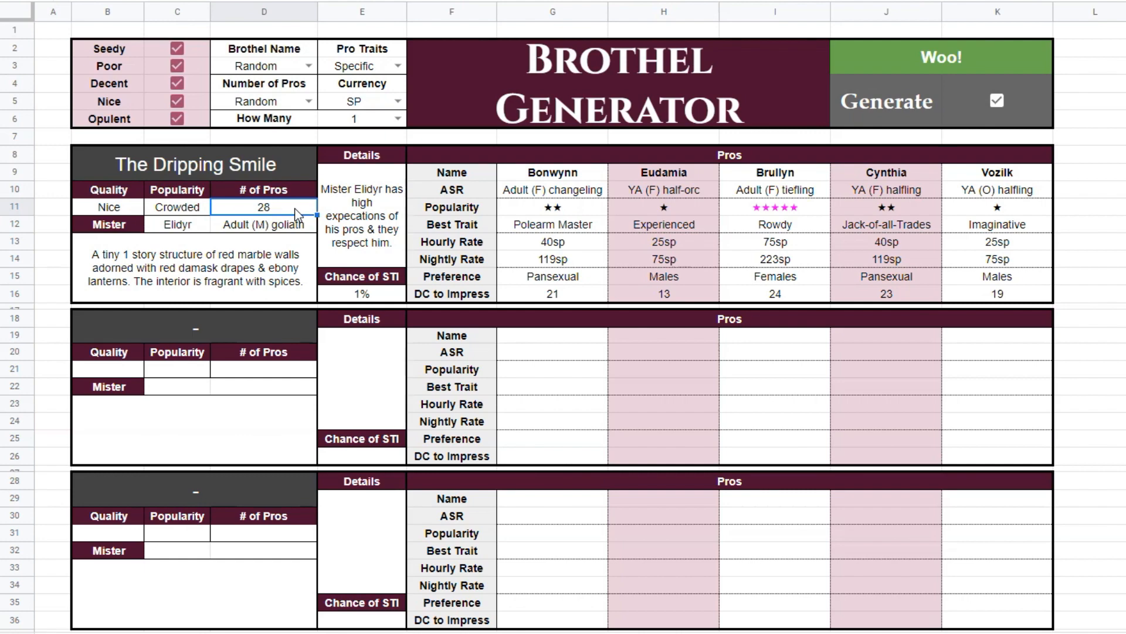
left_click(304, 102)
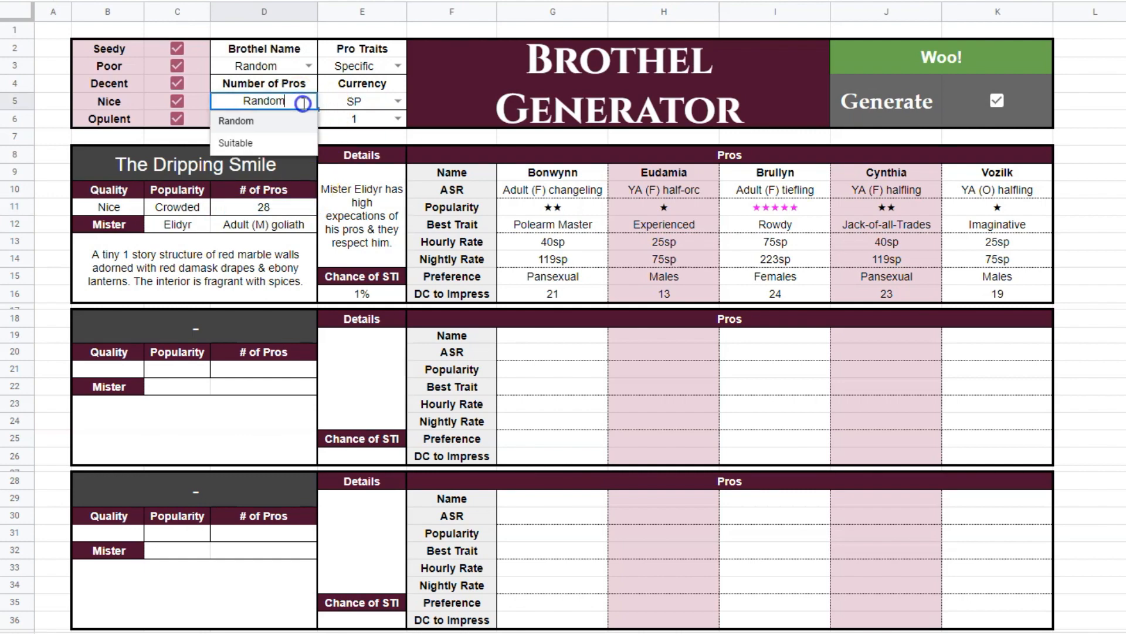
left_click(287, 144)
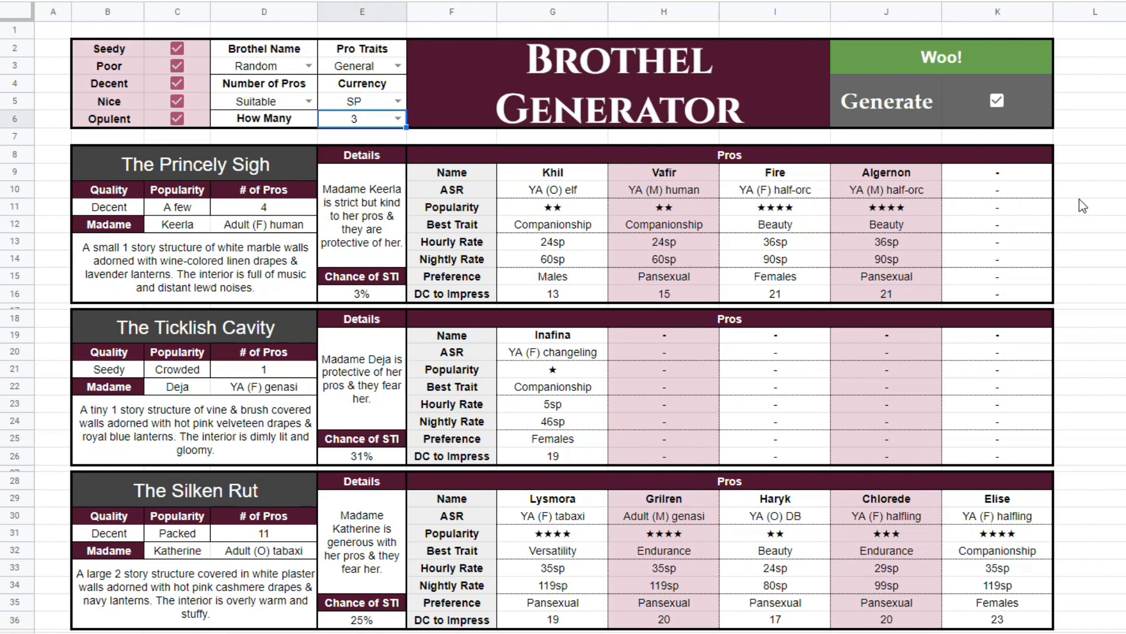
Regenerate the three brothels repeatedly by clearing an empty cell beside the tables.
scroll(1082, 205, "down", 10)
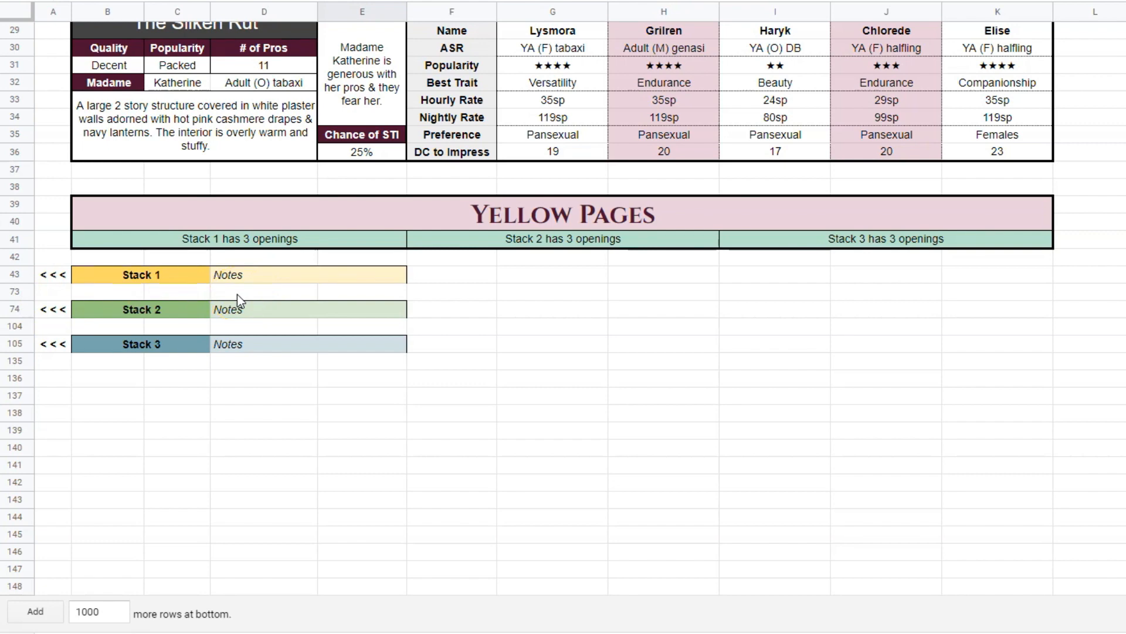
scroll(237, 294, "up", 10)
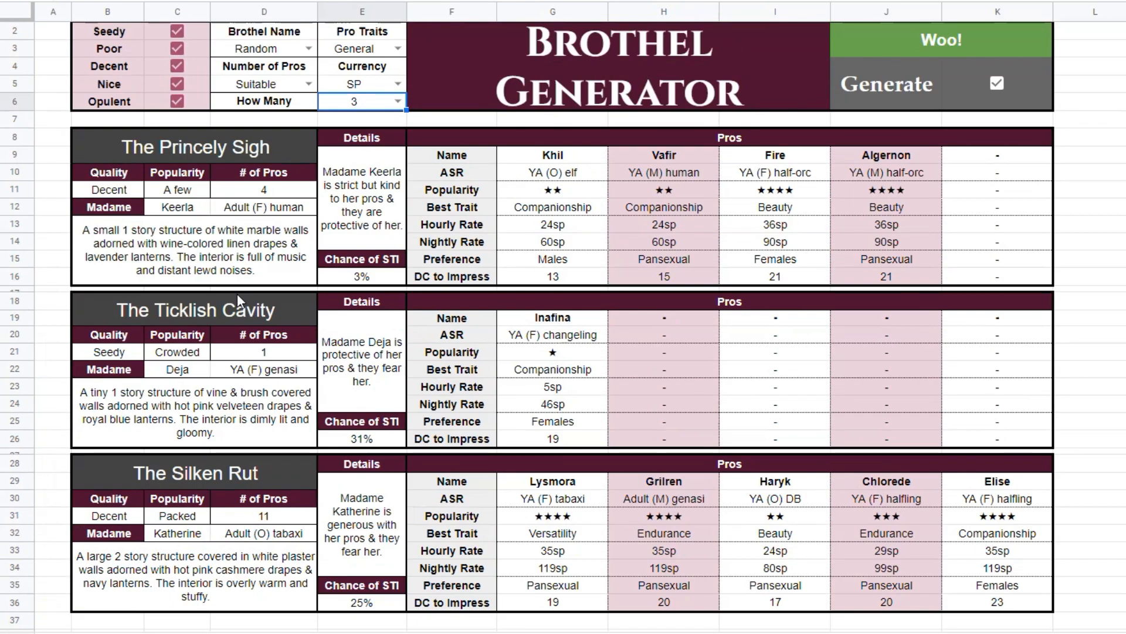
left_click(1111, 197)
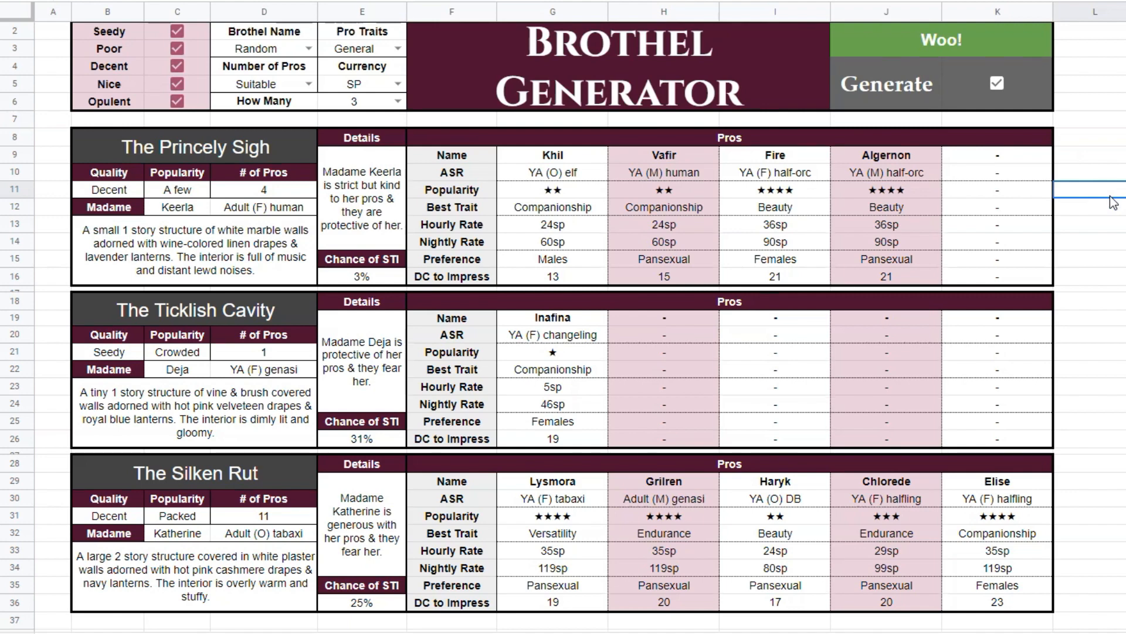
key("Delete")
key("Delete")
key("Delete")
key("Delete")
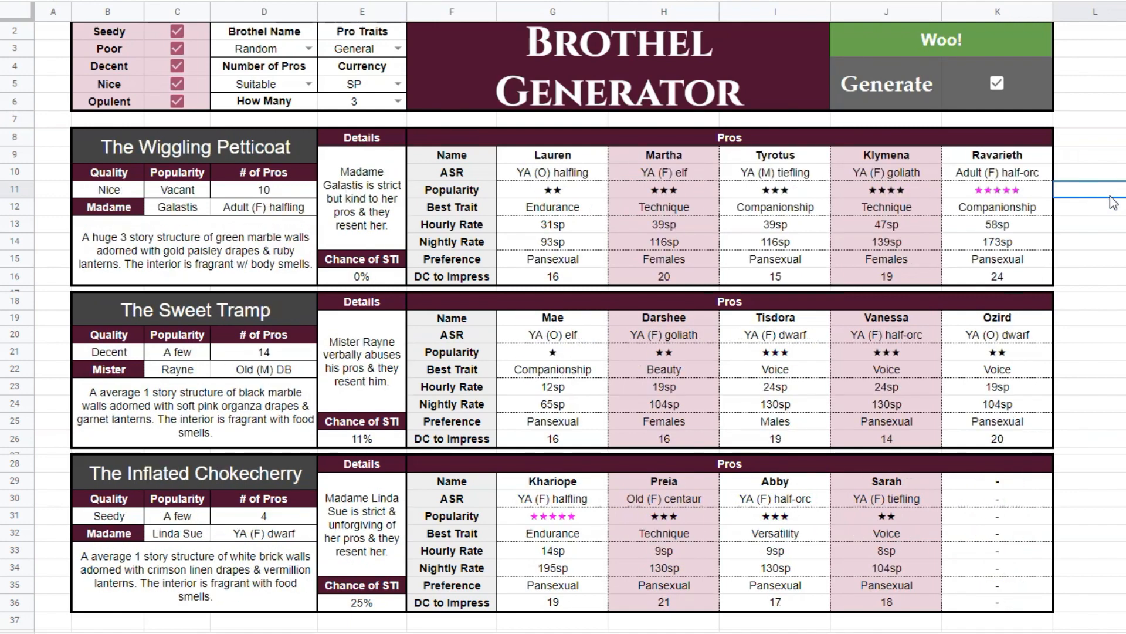
key("Delete")
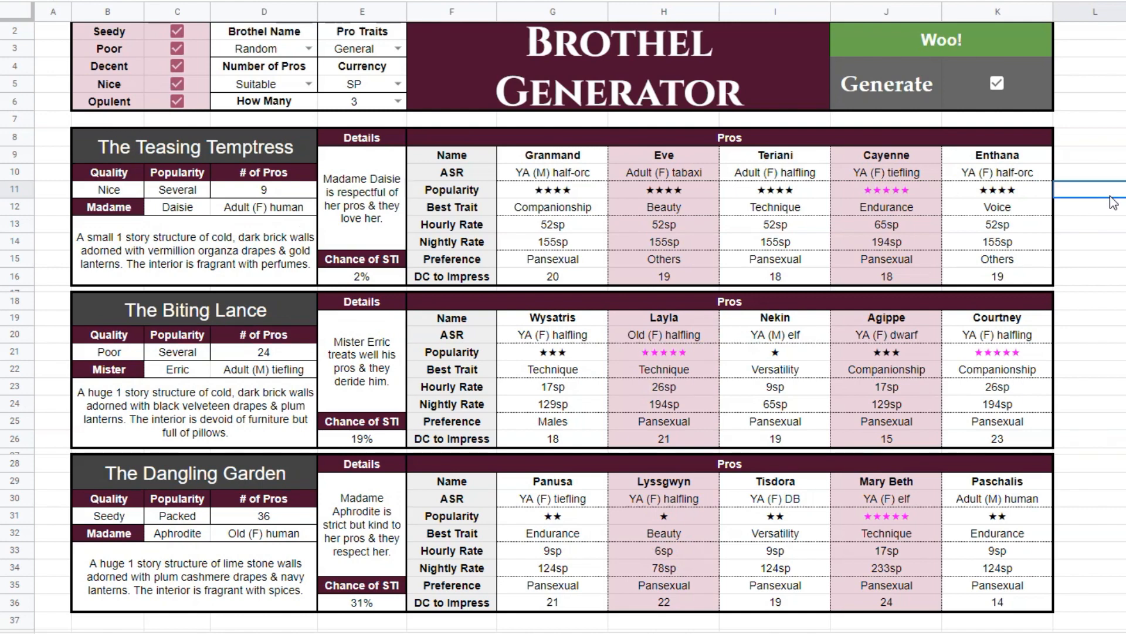
key("Delete")
key("Delete")
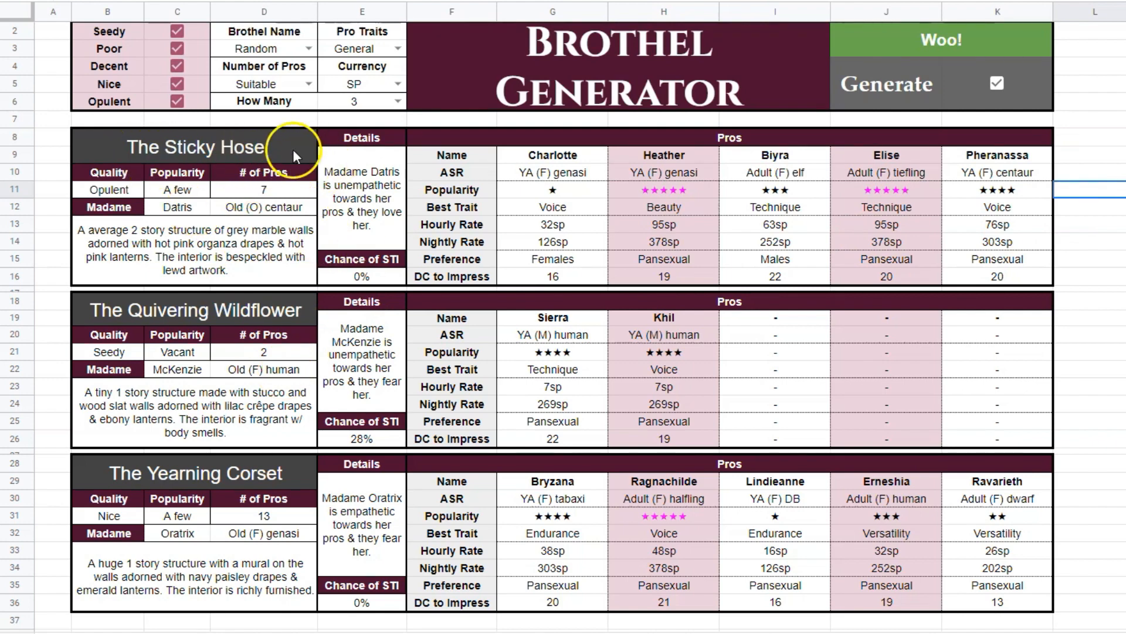
Highlight the first brothel's block, regenerate all three brothels from an empty cell, and look over the Yellow Pages section.
left_click_drag(286, 147, 1025, 223)
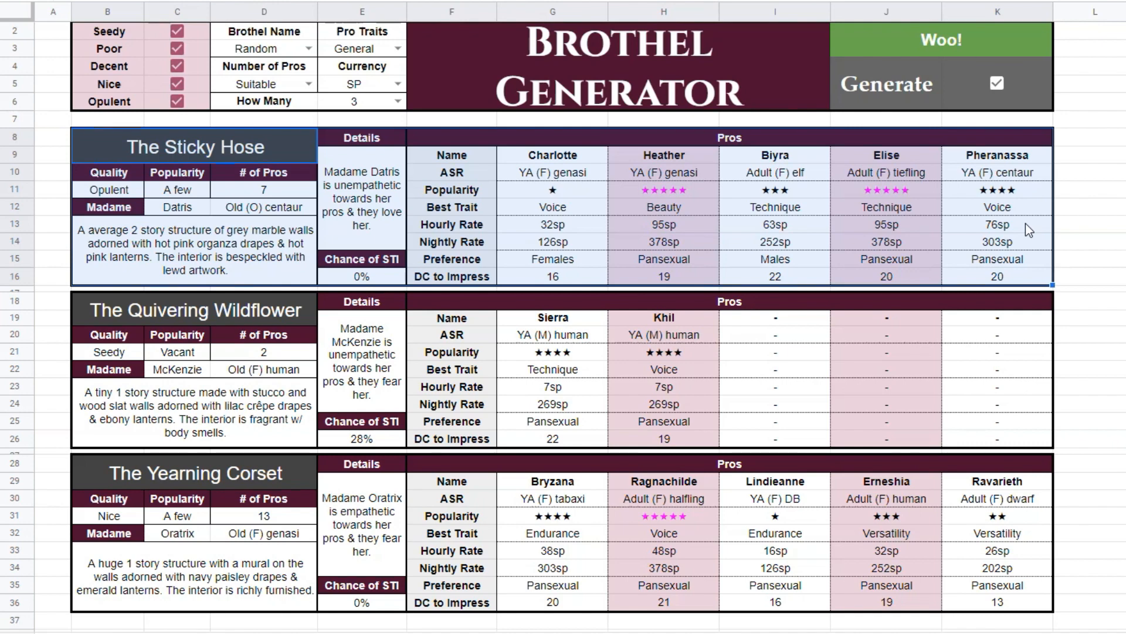
left_click(1075, 177)
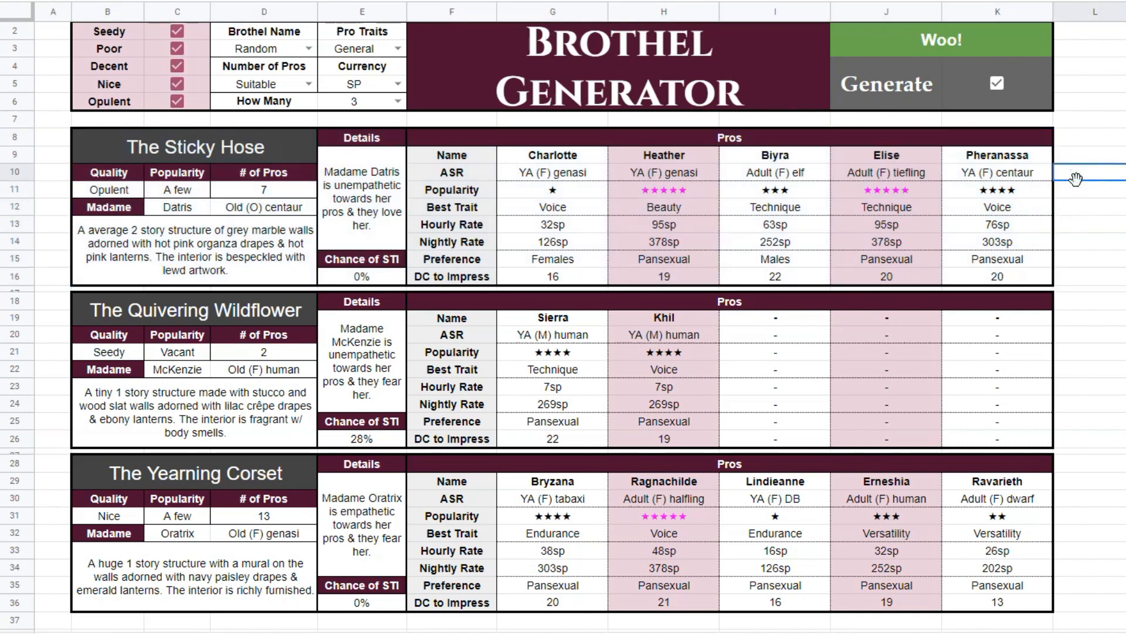
key("Delete")
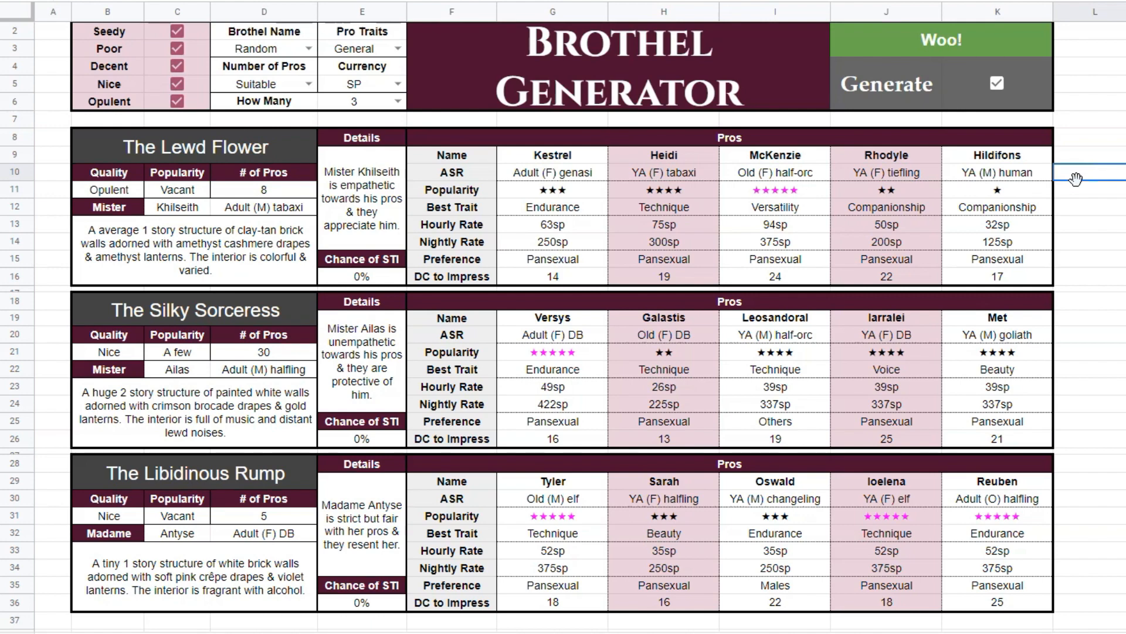
scroll(1077, 179, "down", 8)
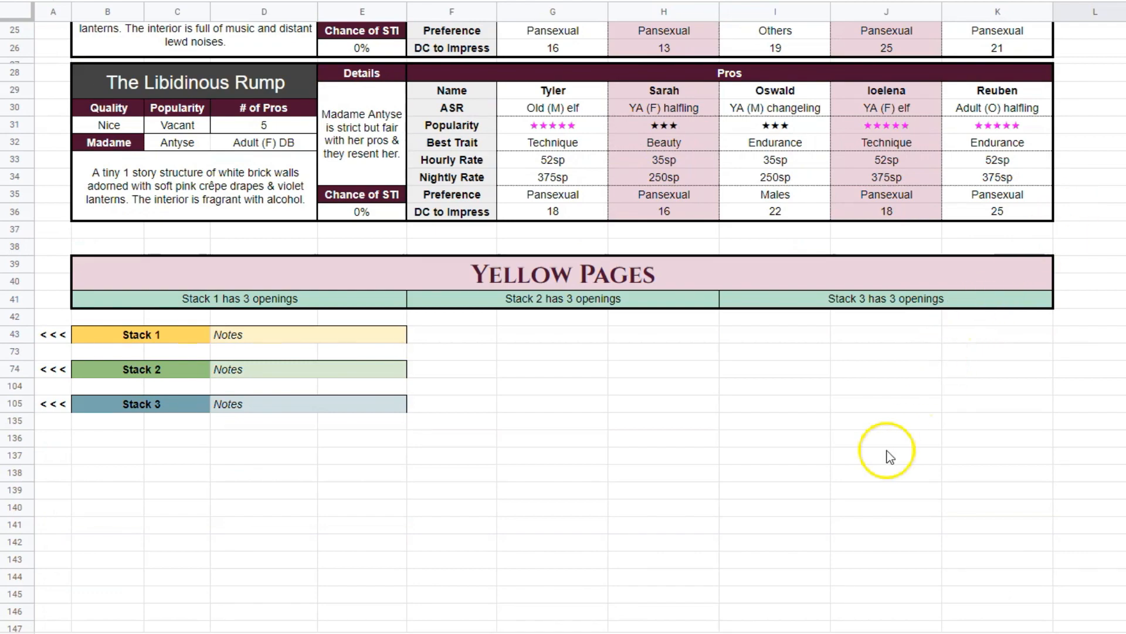
scroll(886, 453, "up", 7)
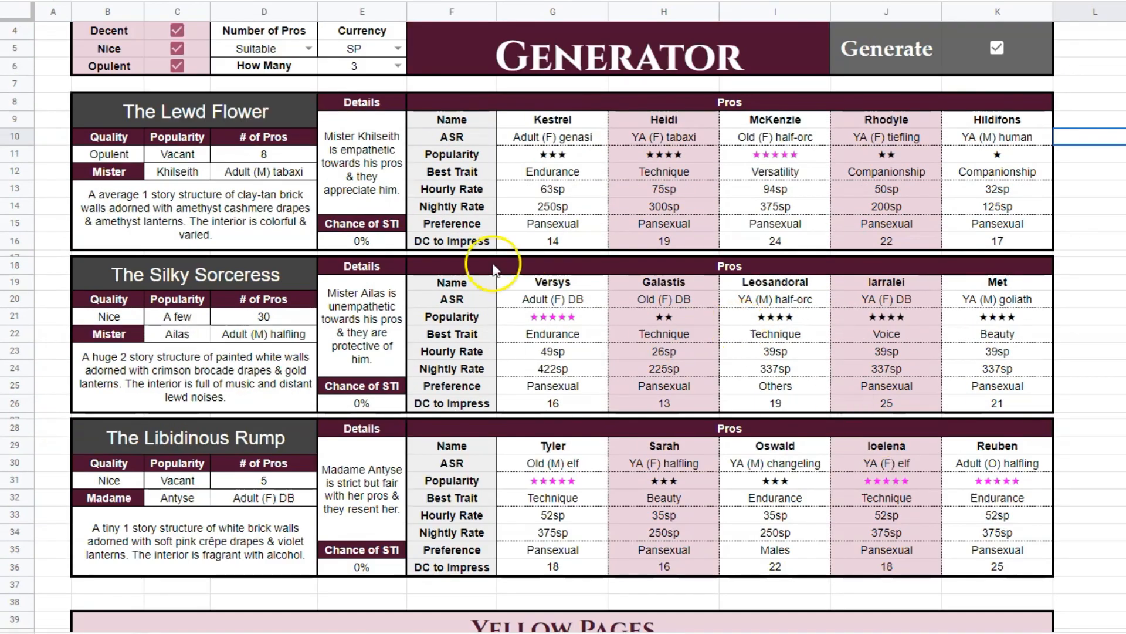
Copy the three generated brothel blocks in B8:K36 and expand the Stack 1 group under Yellow Pages.
left_click(241, 111)
left_click_drag(242, 111, 1023, 563)
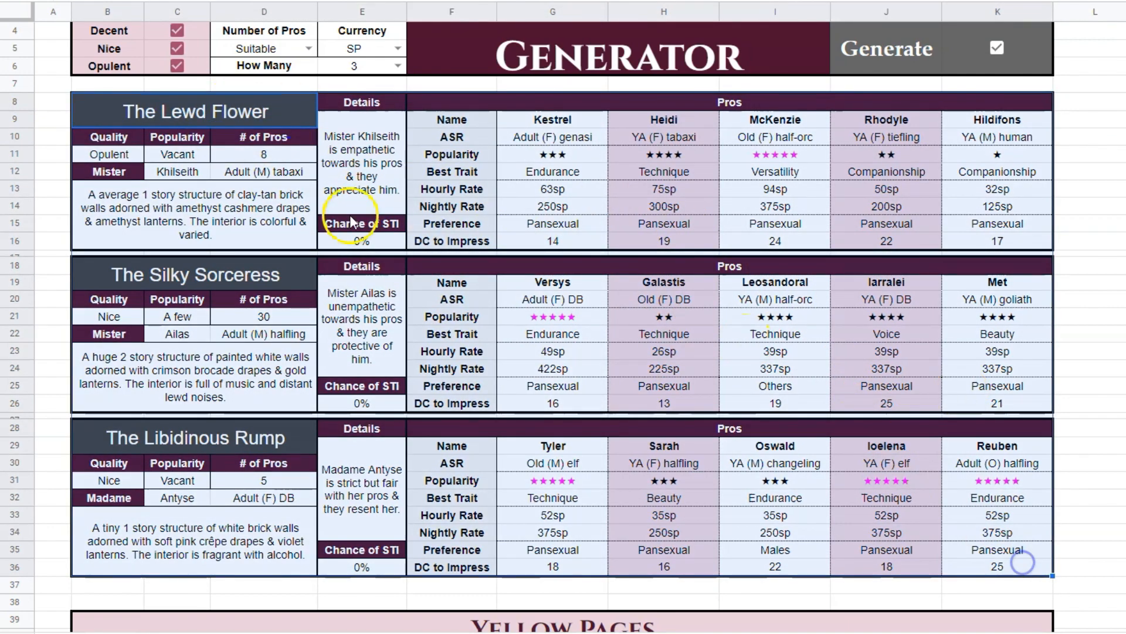
key("ctrl+c")
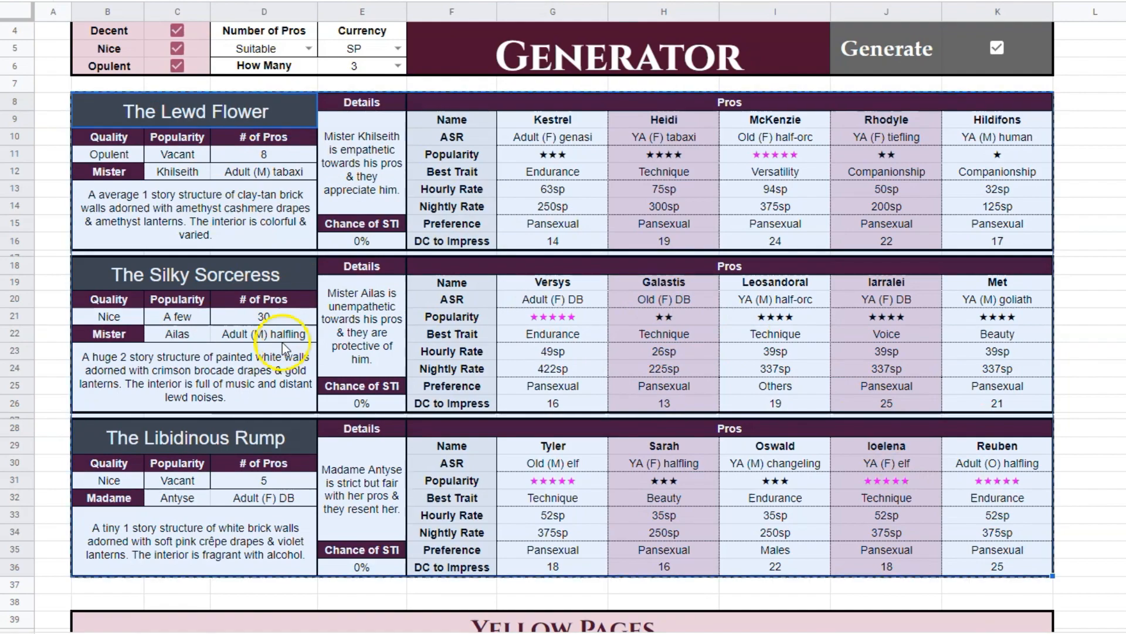
scroll(368, 283, "down", 8)
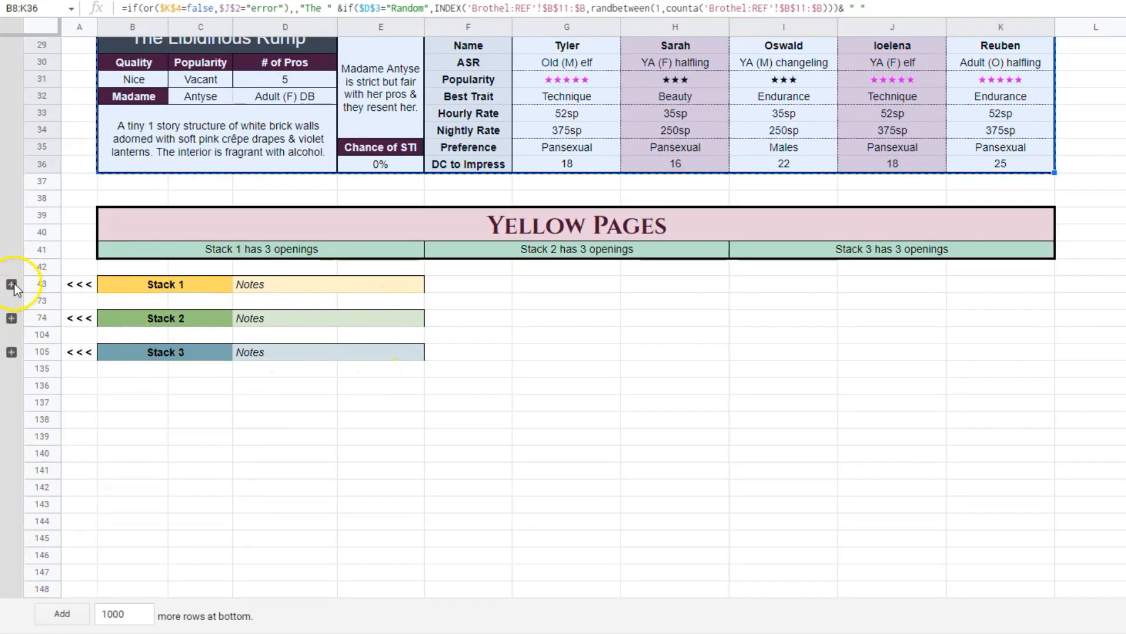
left_click(13, 283)
left_click(647, 424)
scroll(648, 427, "down", 4)
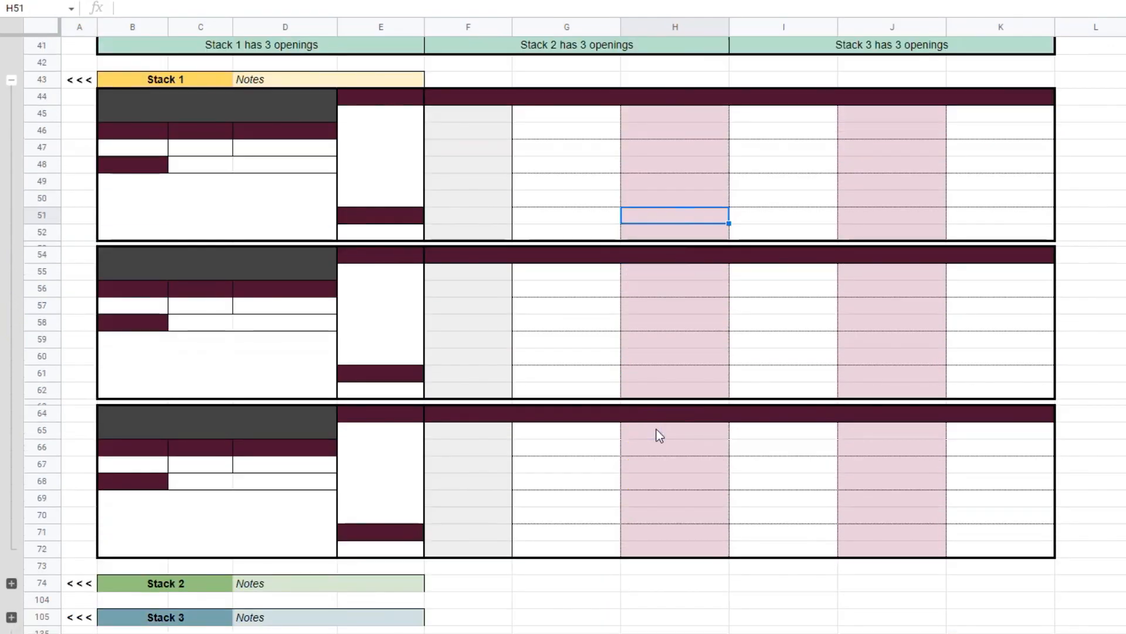
Paste the copied brothels as values only into the Stack 1 template, starting at its title cell B44.
mouse_move(165, 106)
left_mouse_down()
mouse_move(377, 176)
mouse_move(979, 528)
left_mouse_up()
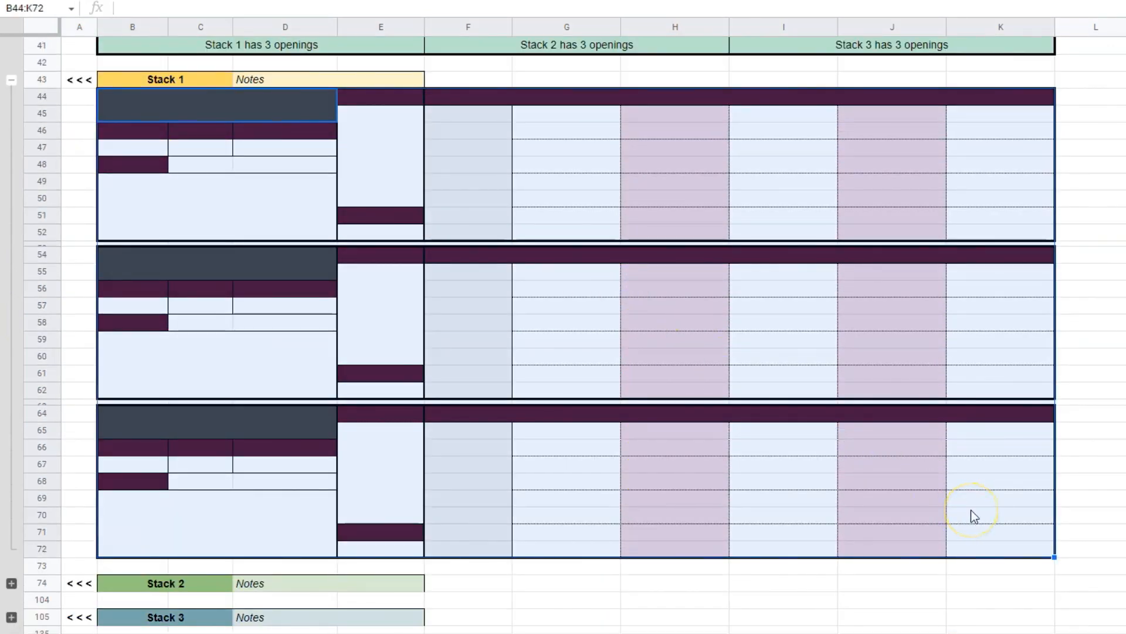
left_click(495, 214)
left_click(193, 106)
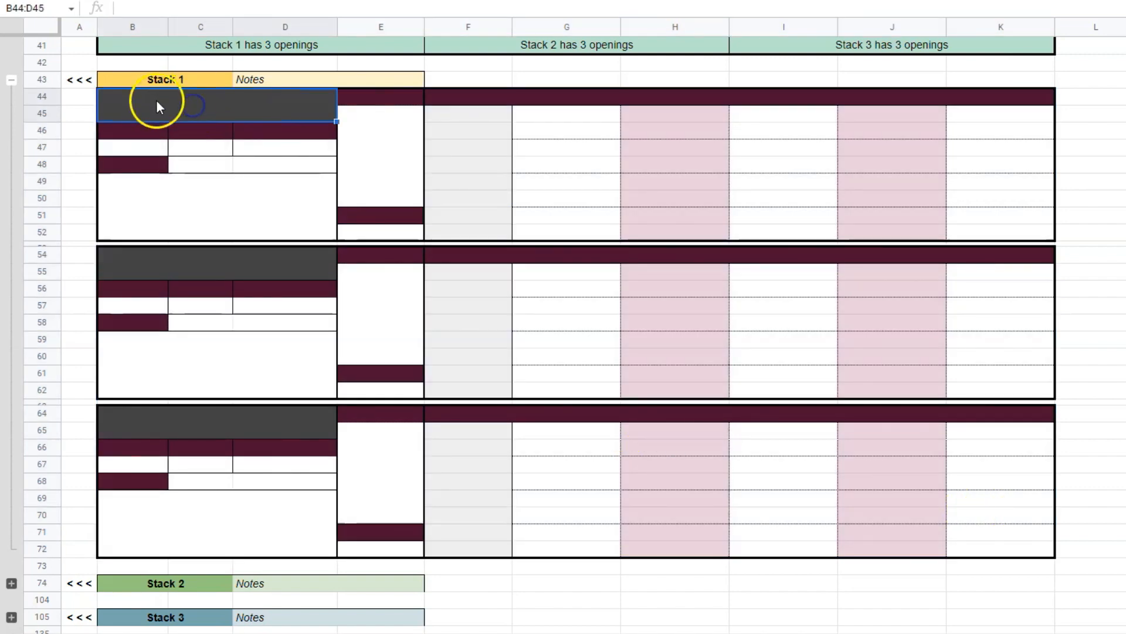
right_click(145, 102)
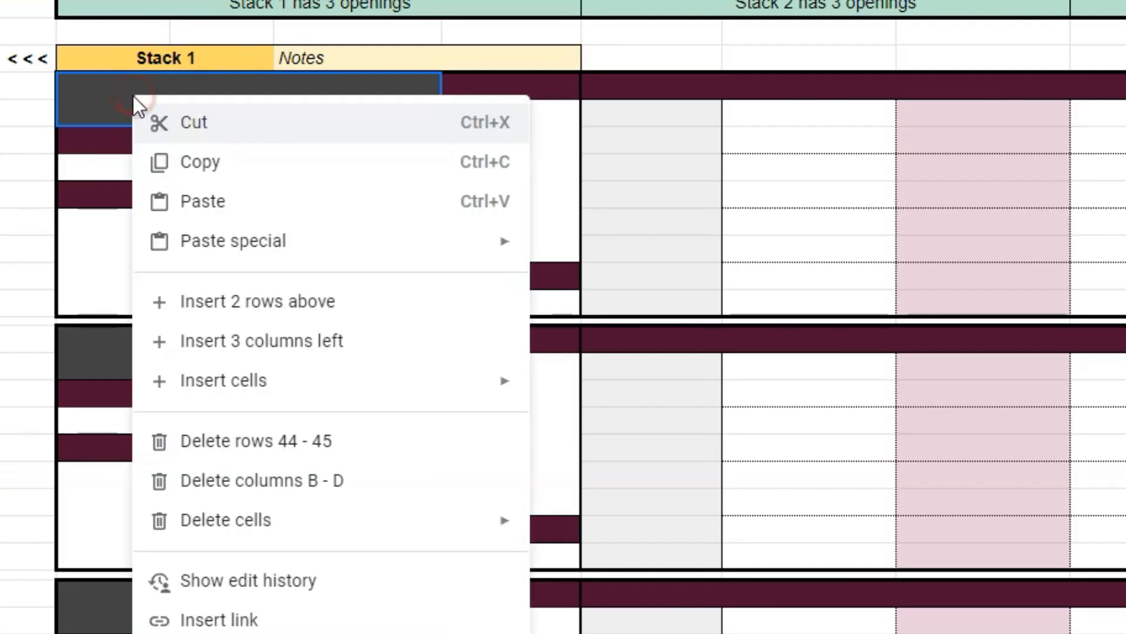
mouse_move(245, 208)
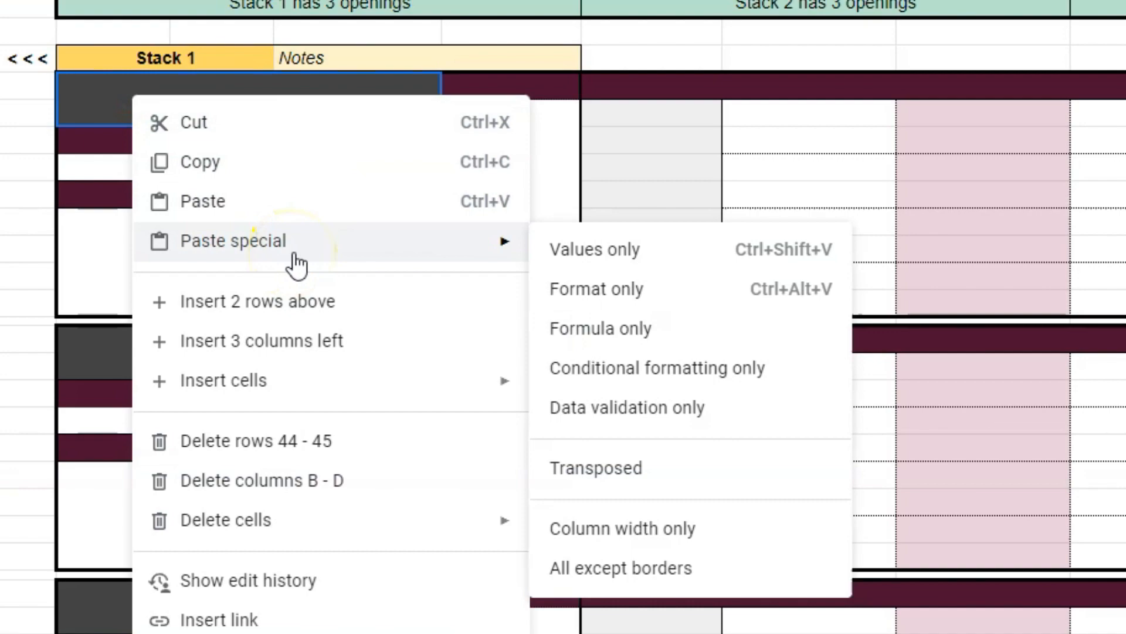
left_click(648, 257)
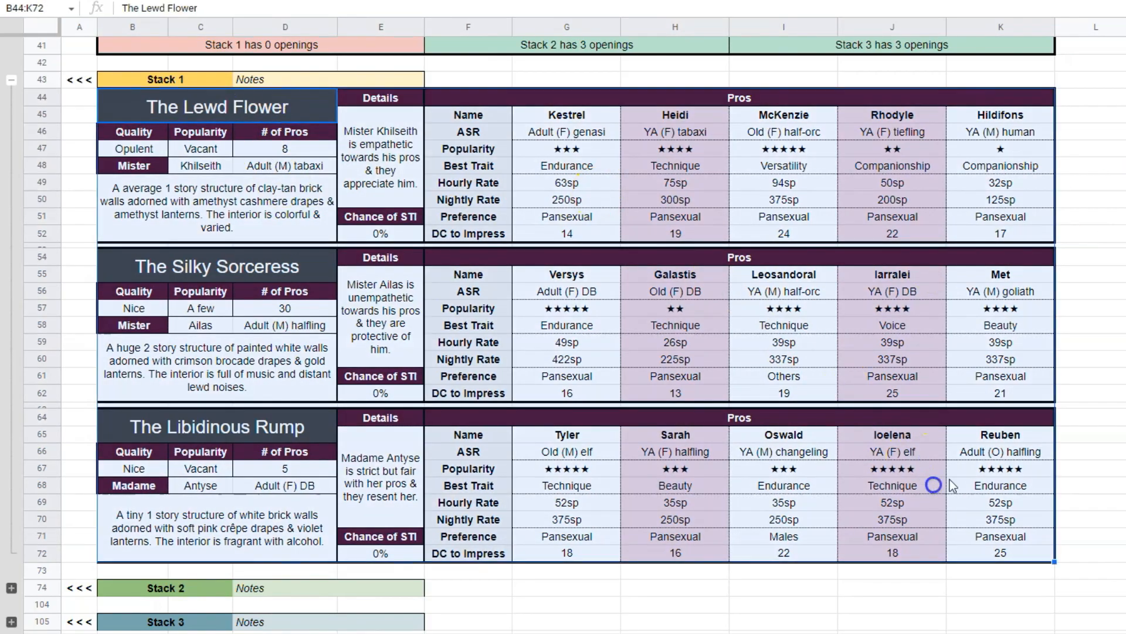
left_click(1115, 244)
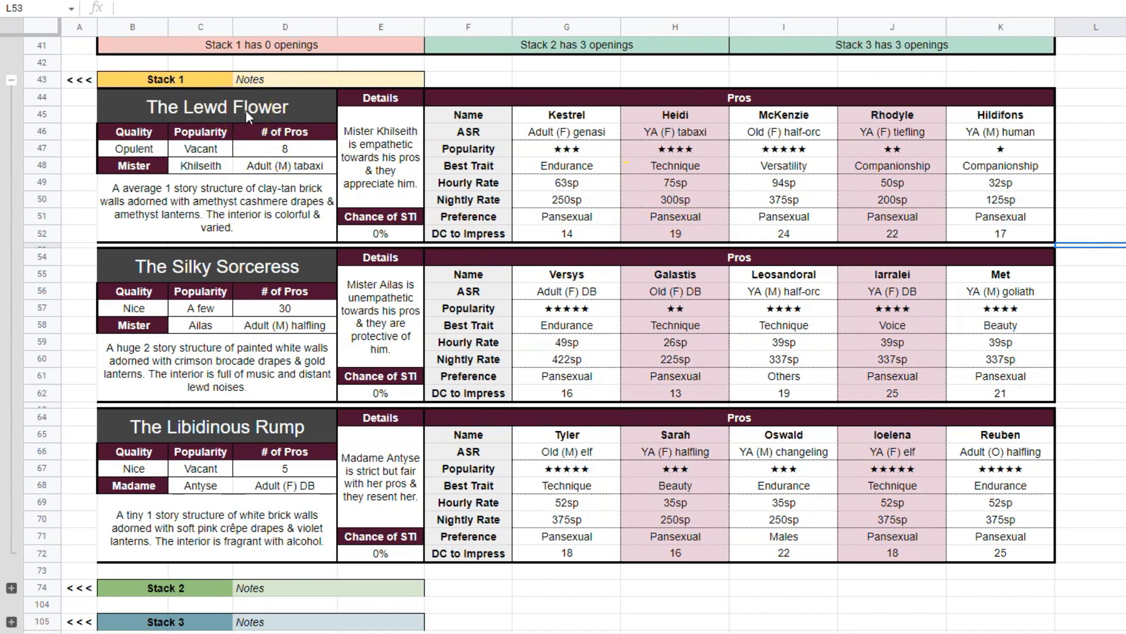
Clear the whole Stack 1 block B44:K72 and undo the deletion.
left_click_drag(246, 114, 990, 554)
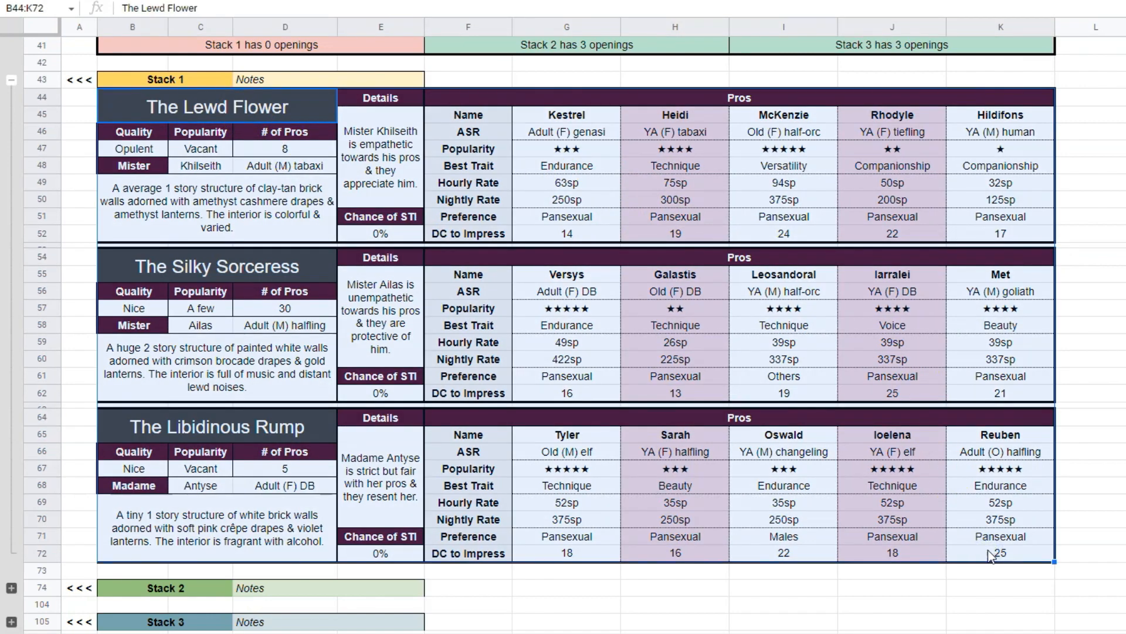
key("Delete")
key("ctrl+z")
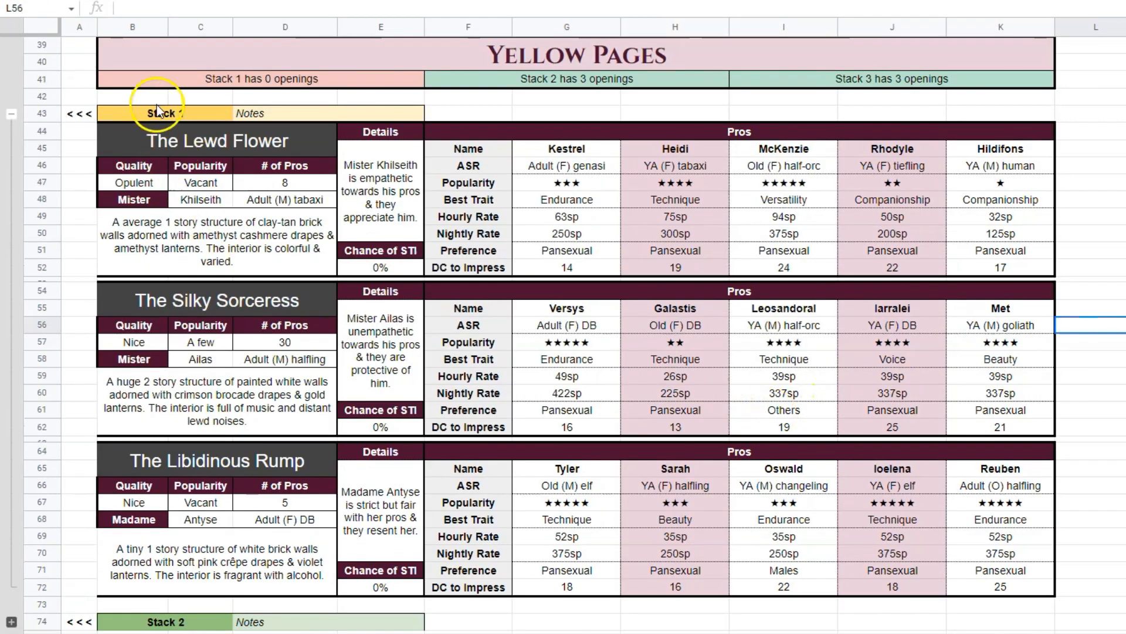
Examine the Stack 1 label, the Yellow Pages heading and the Stack 1 openings counter.
left_click_drag(151, 113, 286, 113)
left_click(550, 64)
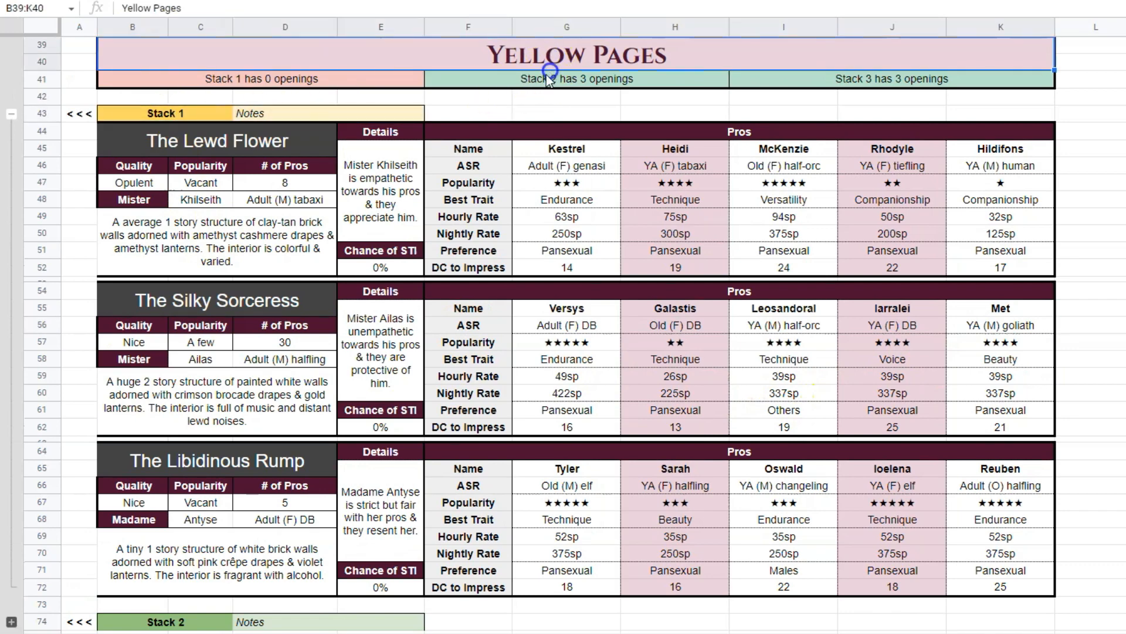
left_click(349, 79)
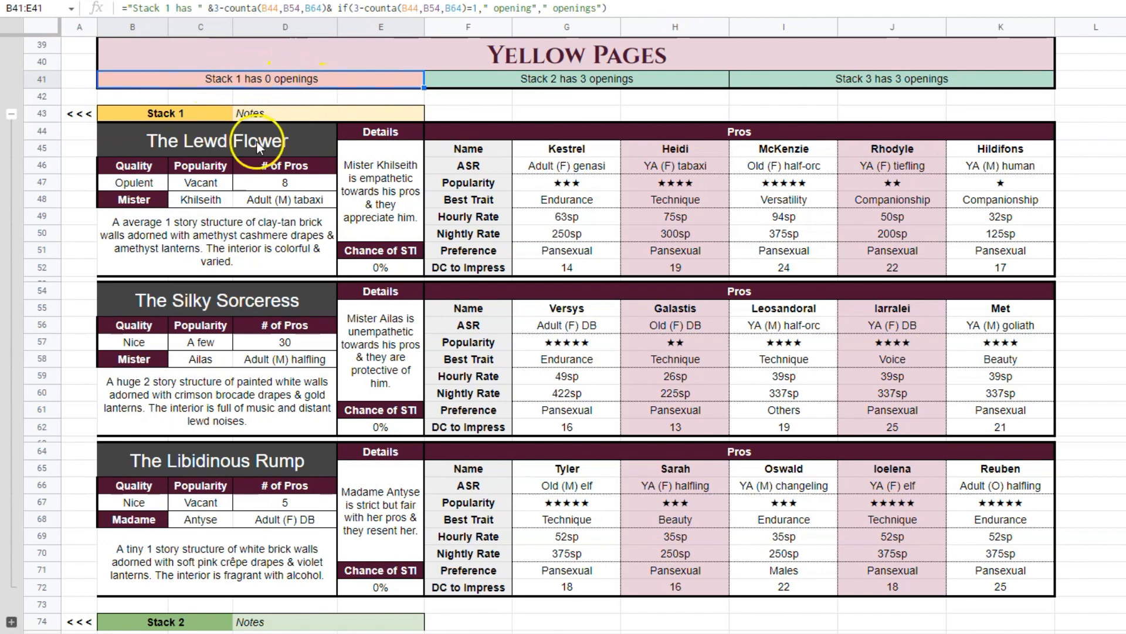
Clear the third brothel in Stack 1, B64:K72, and check the stack's openings counter.
left_click(261, 463)
left_click_drag(515, 486, 975, 572)
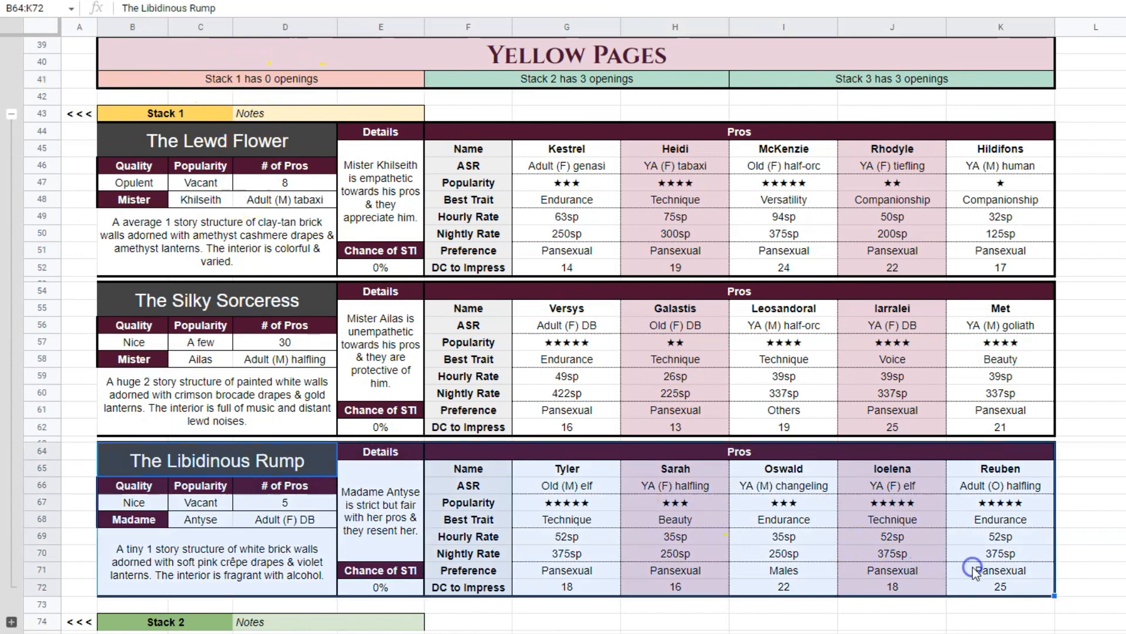
key("Delete")
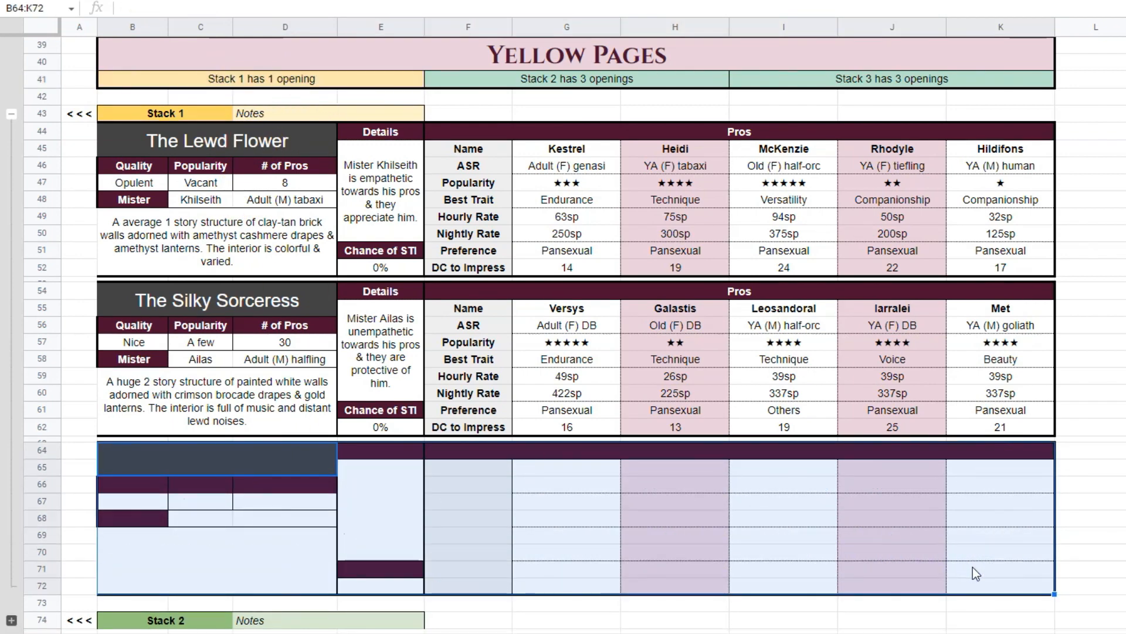
left_click(258, 81)
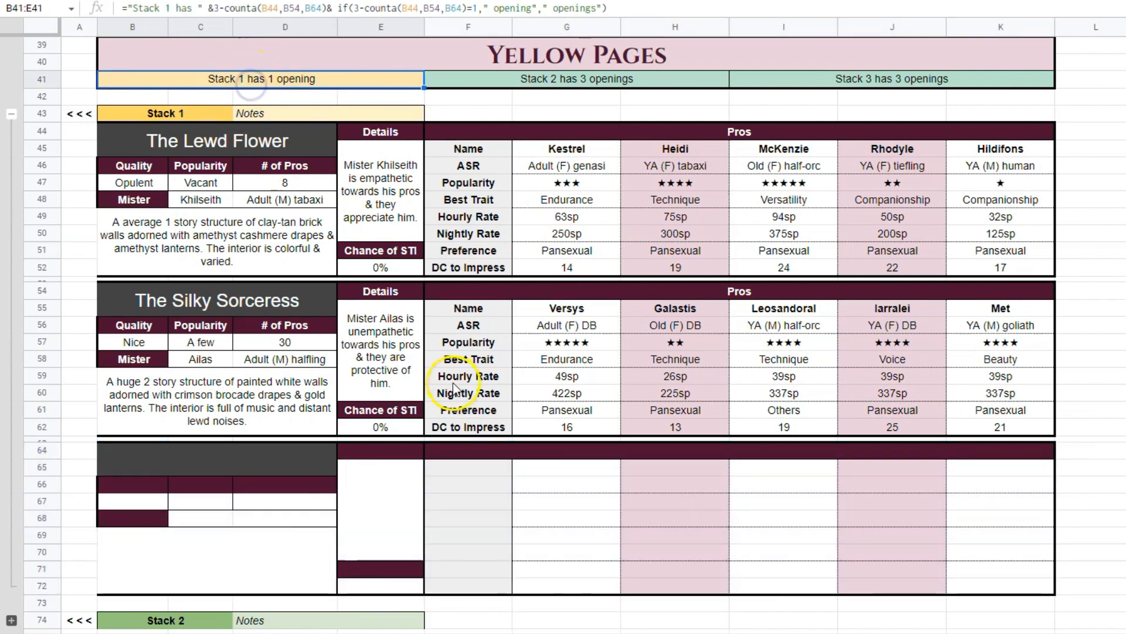
Collapse the Stack 1 group and inspect its openings counter under the Yellow Pages heading.
left_click(11, 113)
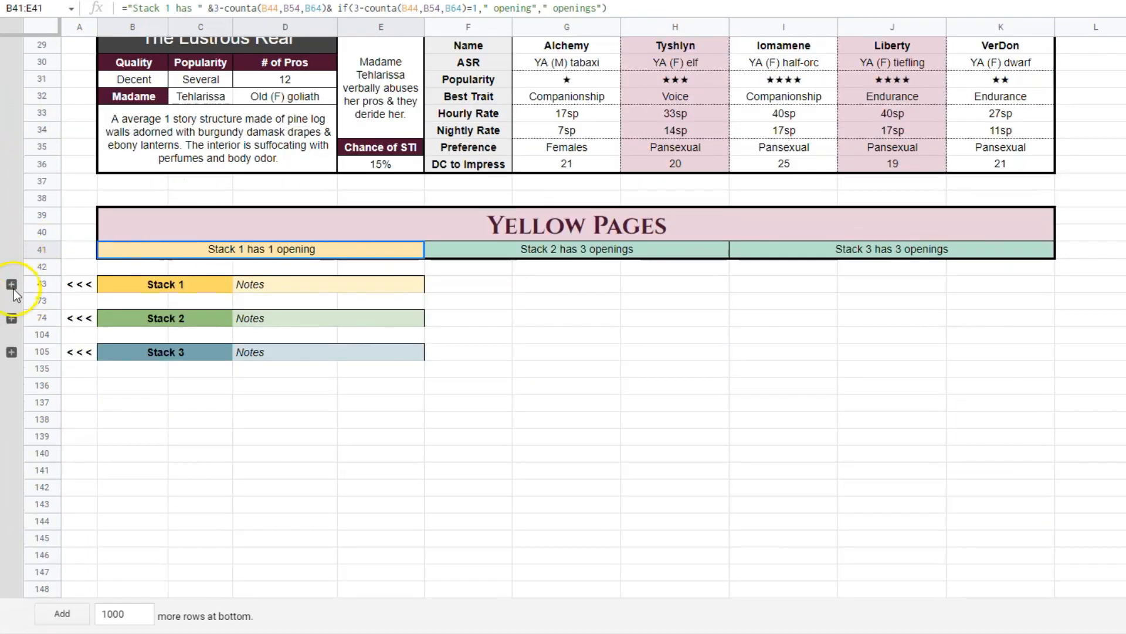
left_click(455, 387)
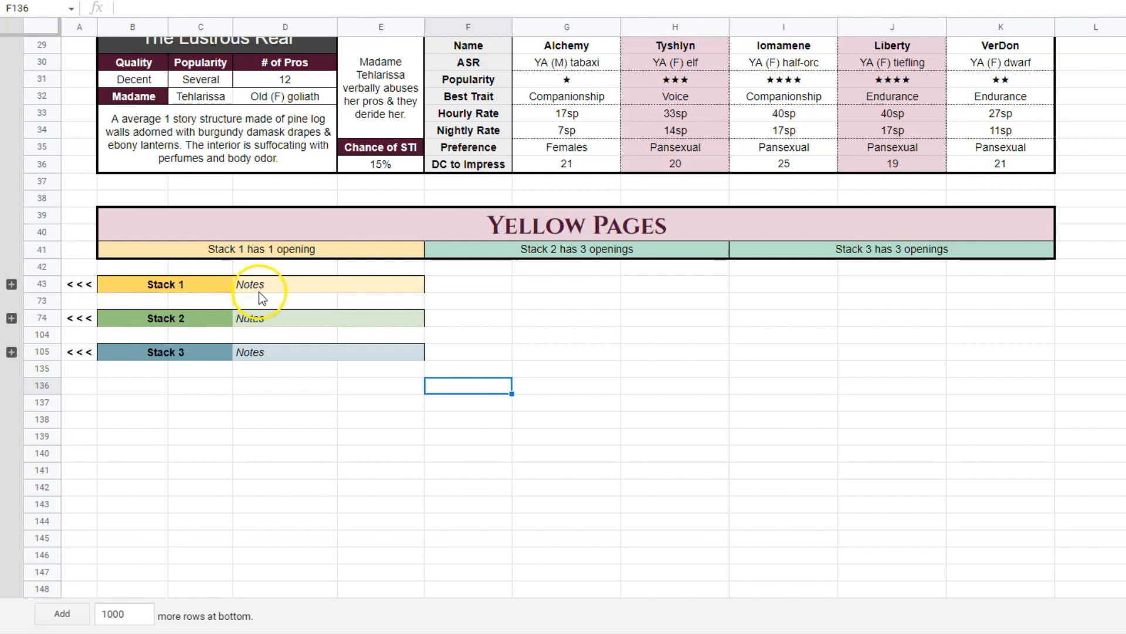
left_click(288, 254)
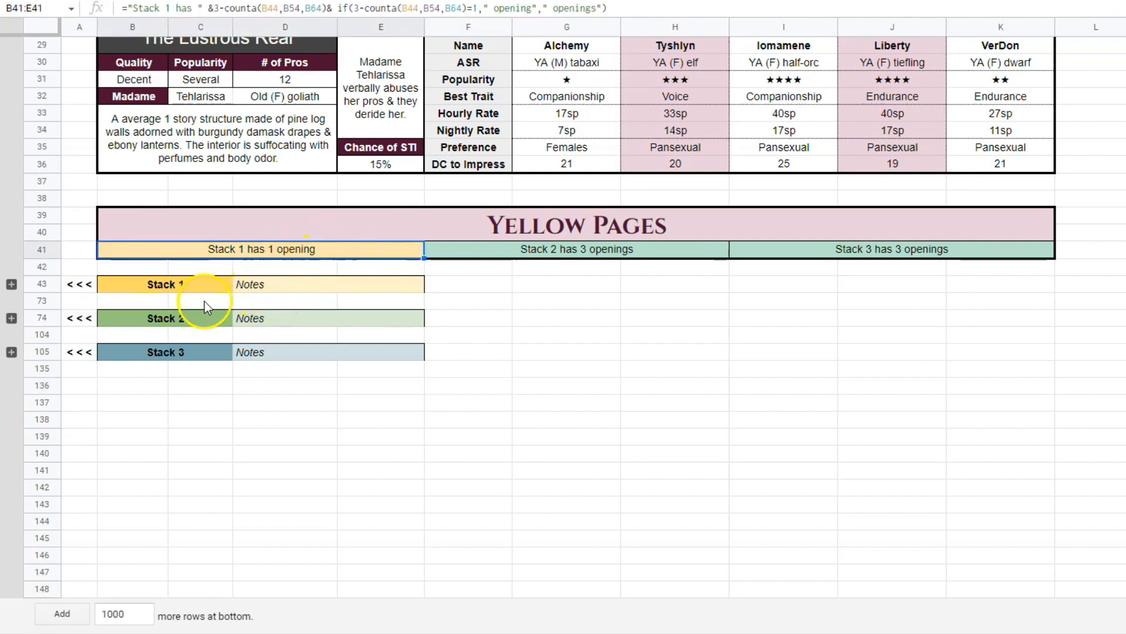
Enter ";dlkajf;lsdkjf;lsd" as sample text in the Stack 1 notes cell.
left_click(282, 288)
type(";dlkajf;lsdkjf;lsd")
key("Return")
left_click(311, 283)
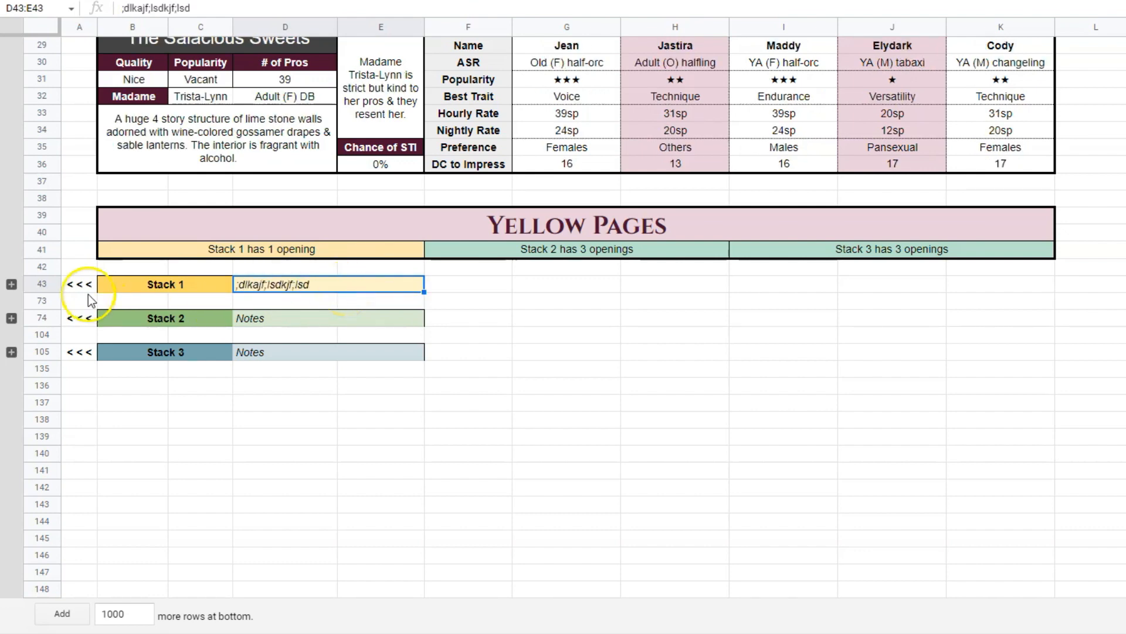
Expand the Stack 1 group and clear its two remaining brothels in B44:K62, checking the openings counter.
left_click(10, 284)
left_click(385, 403)
scroll(425, 352, "down", 2)
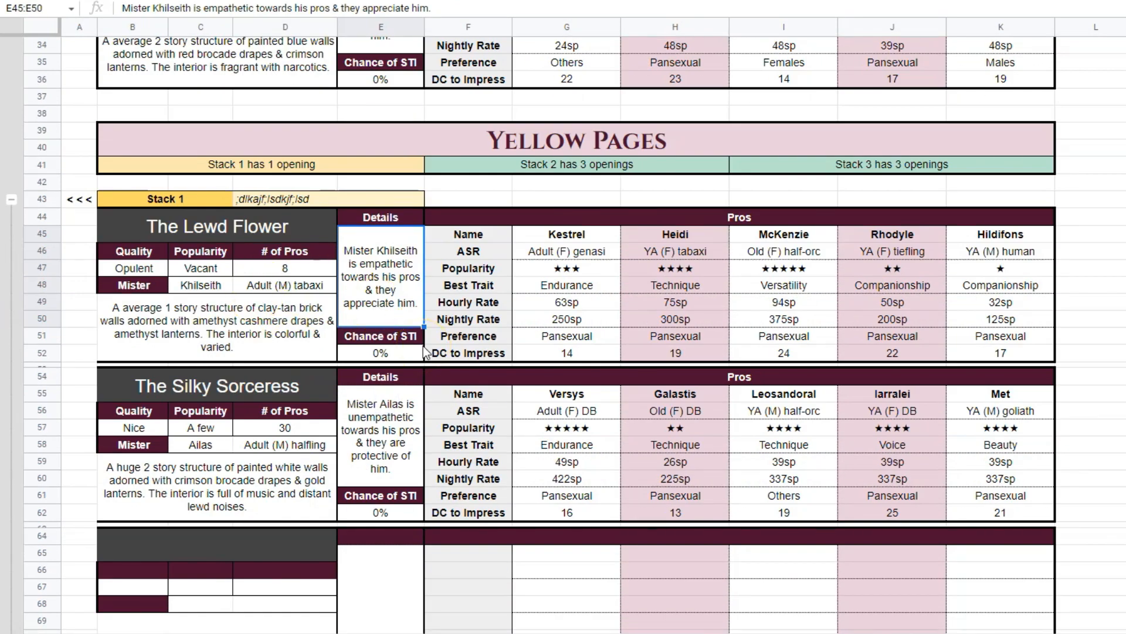
left_click_drag(217, 226, 1008, 496)
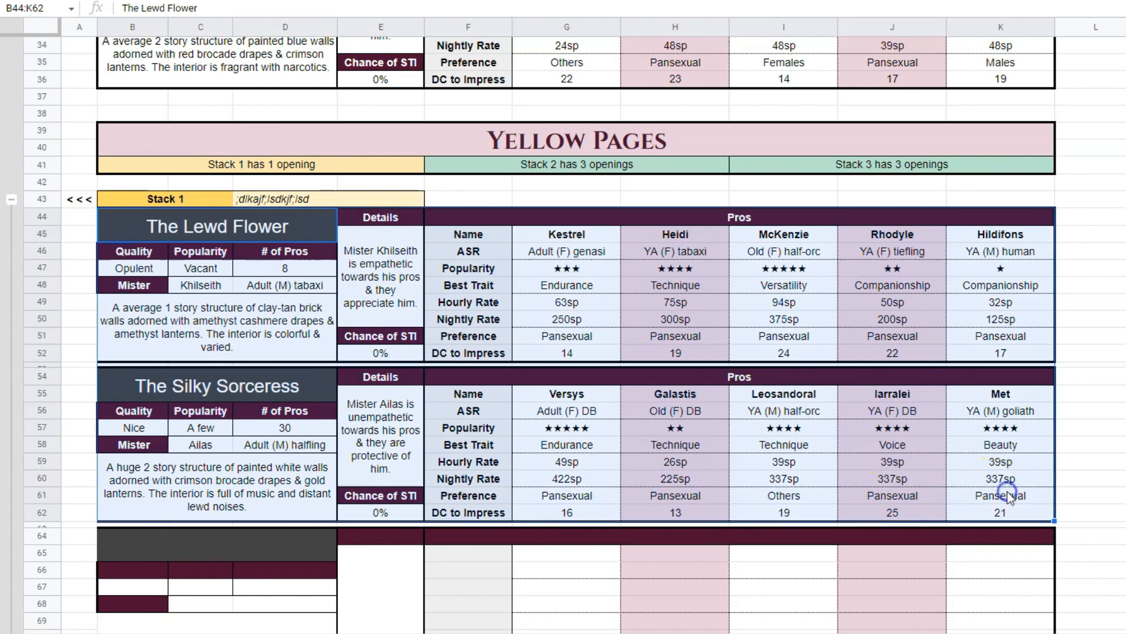
key("Delete")
left_click(1014, 367)
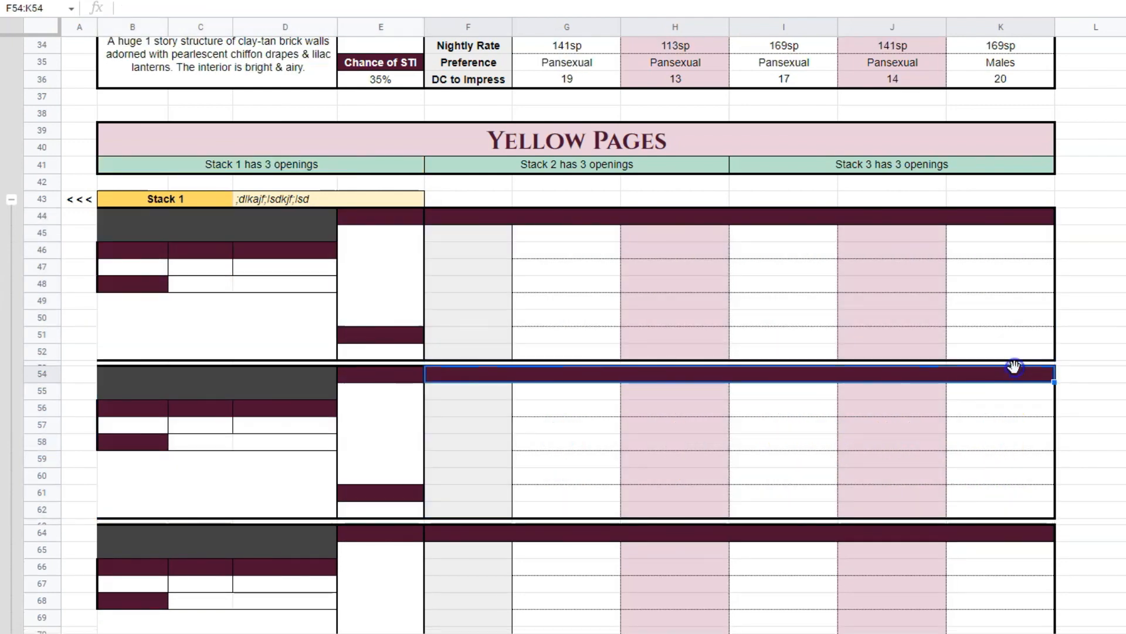
left_click(276, 163)
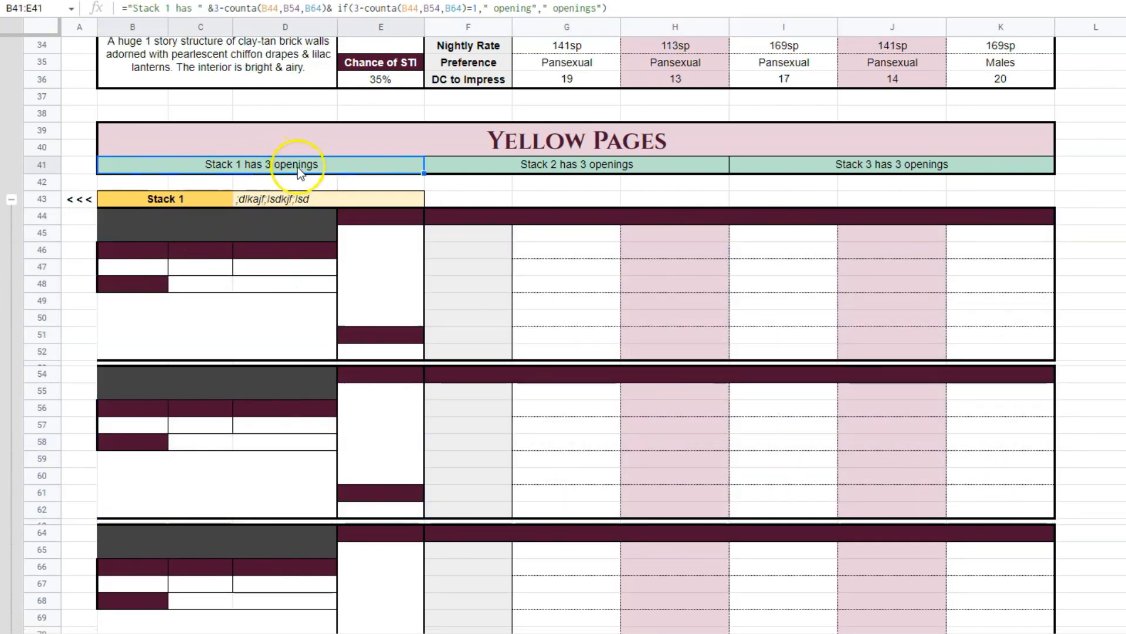
Collapse the Stack 1 group and restore its notes cell to "Notes".
left_click(11, 199)
left_click(343, 287)
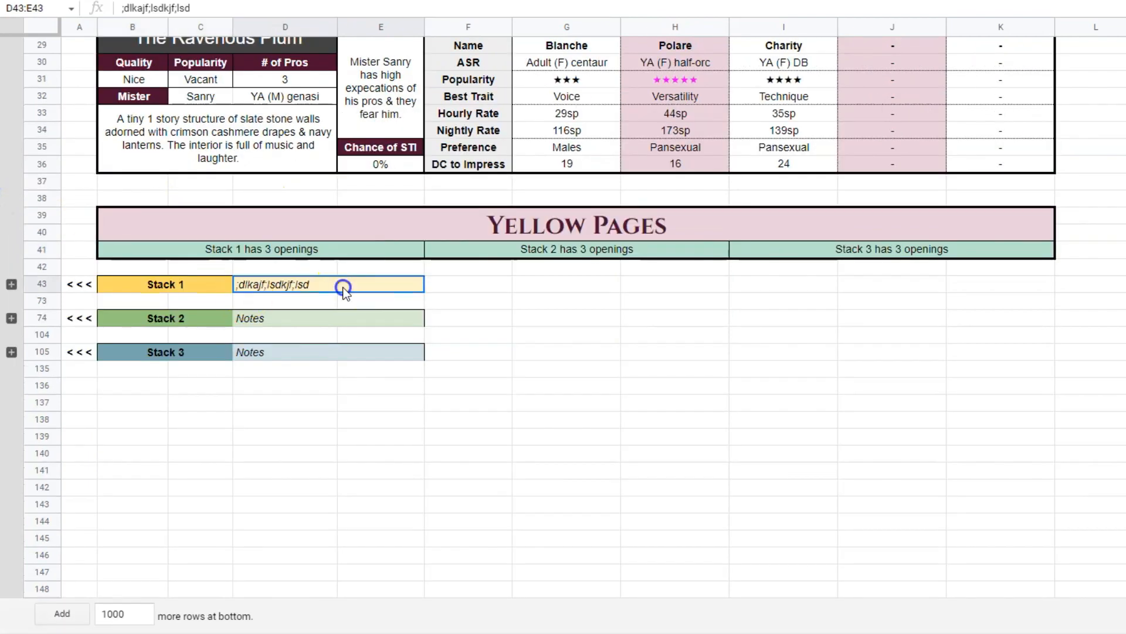
key("ctrl+z")
Turn off the Generate checkbox at the head of the Brothel sheet.
scroll(496, 405, "up", 3)
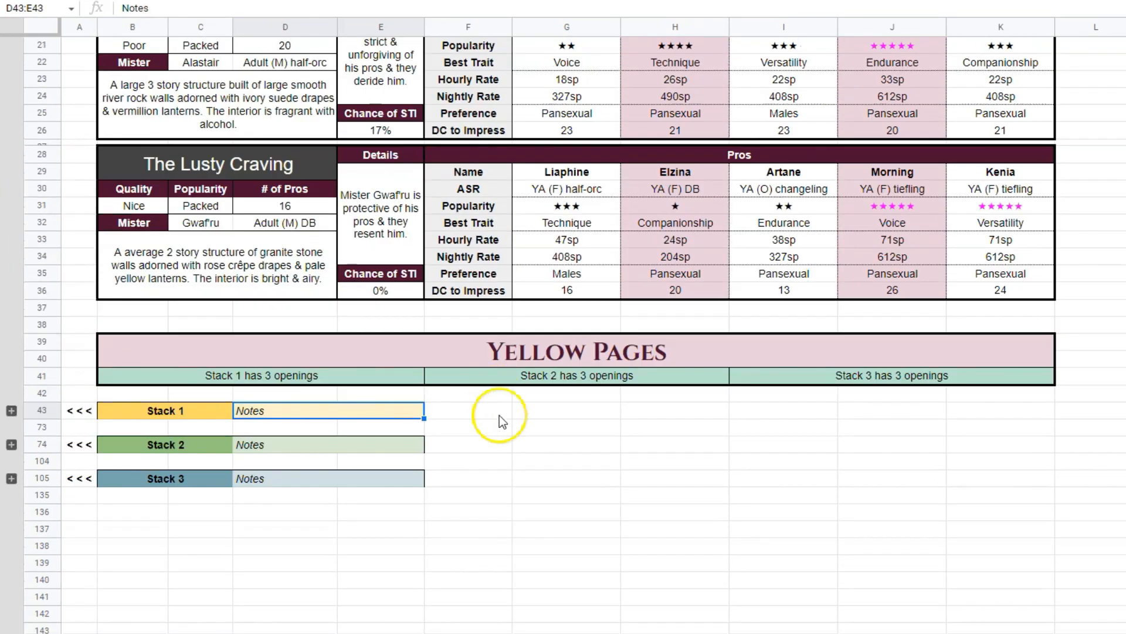
scroll(564, 473, "up", 7)
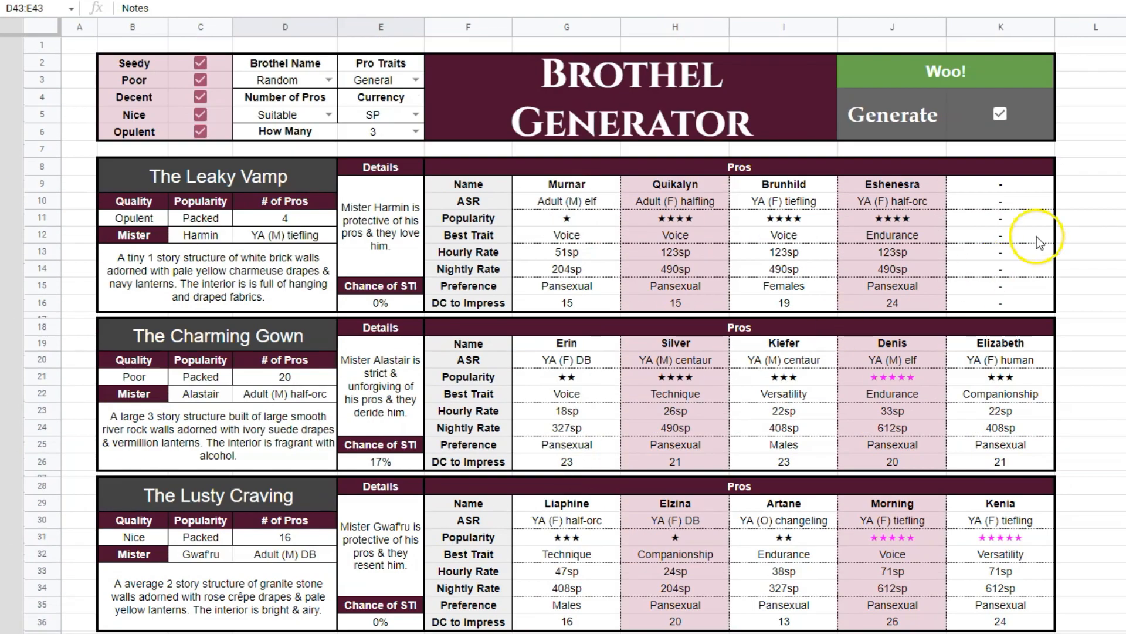
left_click(1000, 112)
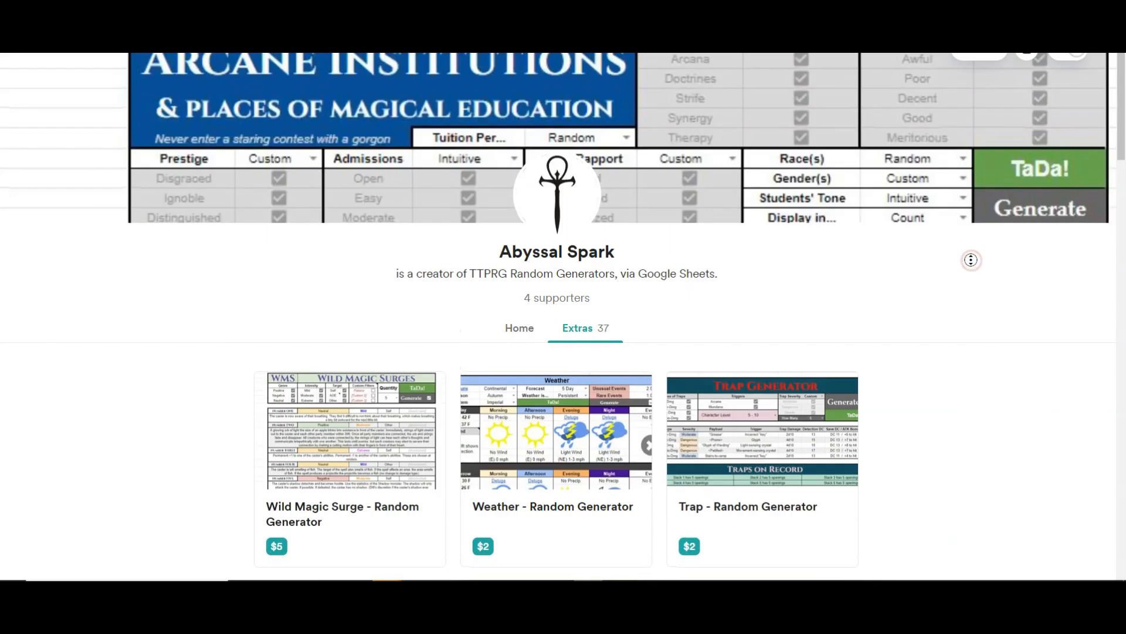
middle_click(970, 281)
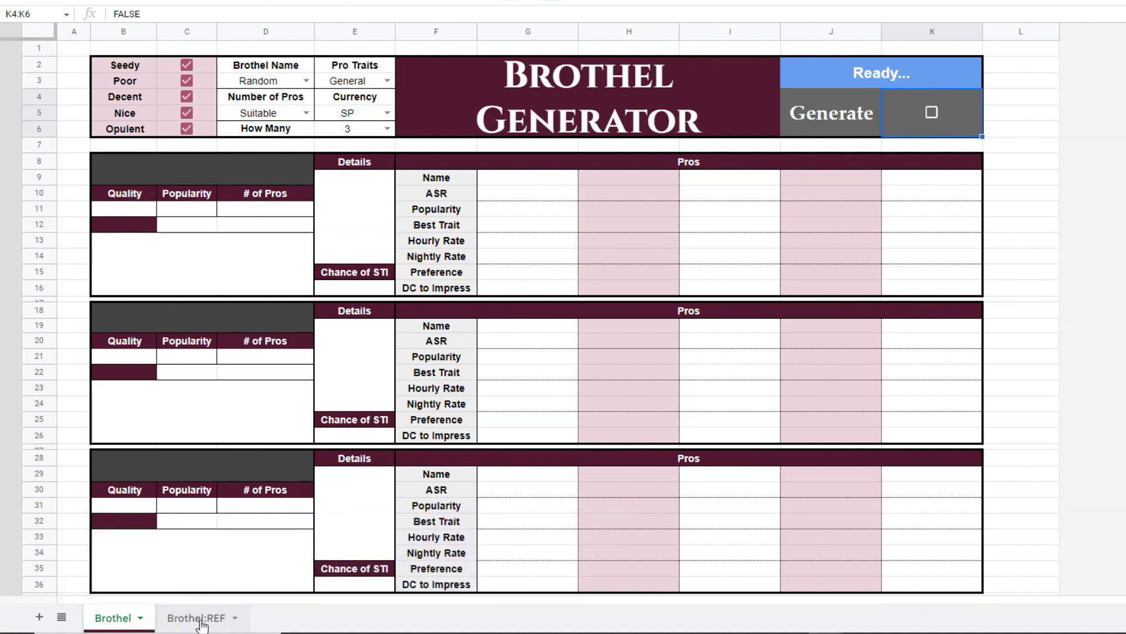
Switch to the Brothel:REF sheet, collapse the Names column group and expand it again to view the name lists.
left_click(199, 619)
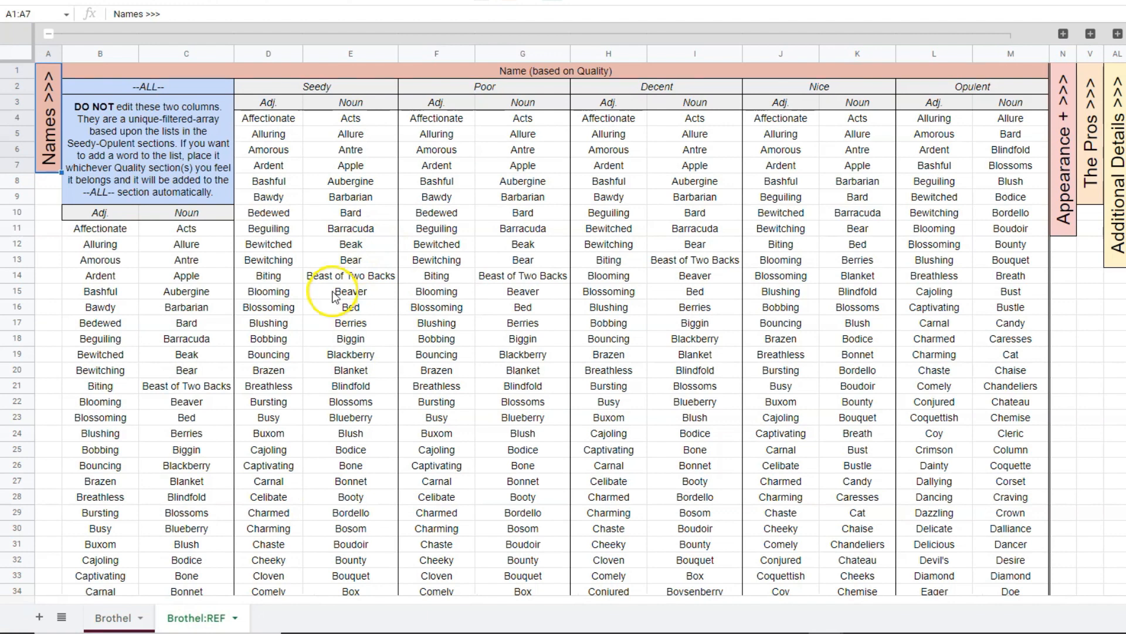
left_click(49, 33)
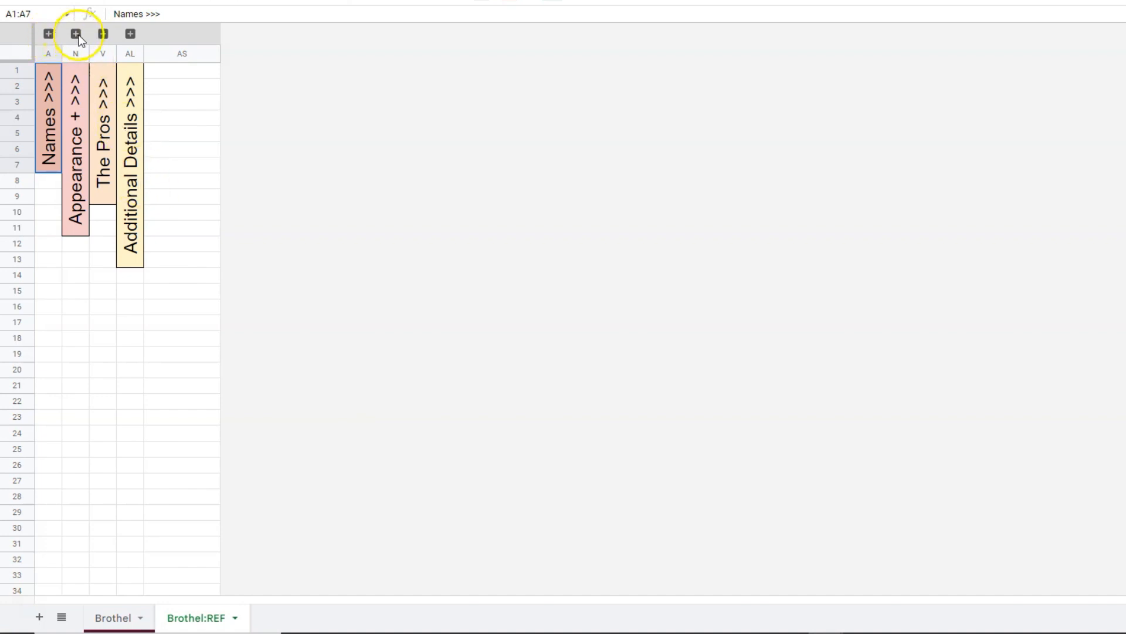
left_click(48, 34)
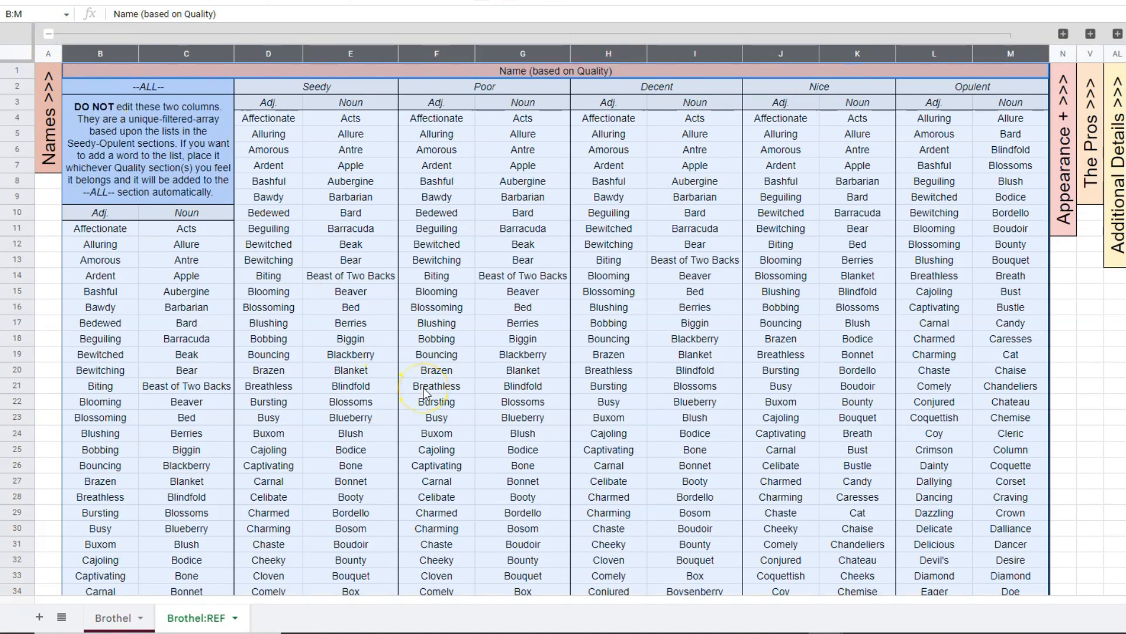
left_click(437, 260)
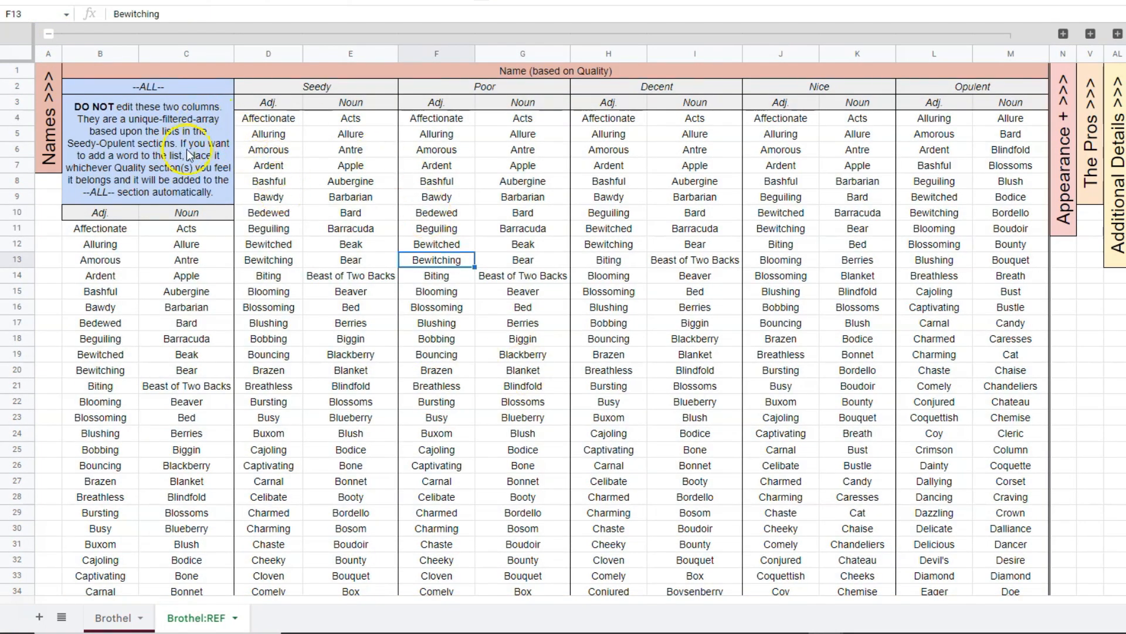
Examine the name headings from --ALL-- through Opulent and the adjective and noun columns under Seedy.
left_click(162, 93)
left_click(322, 88)
left_click(499, 85)
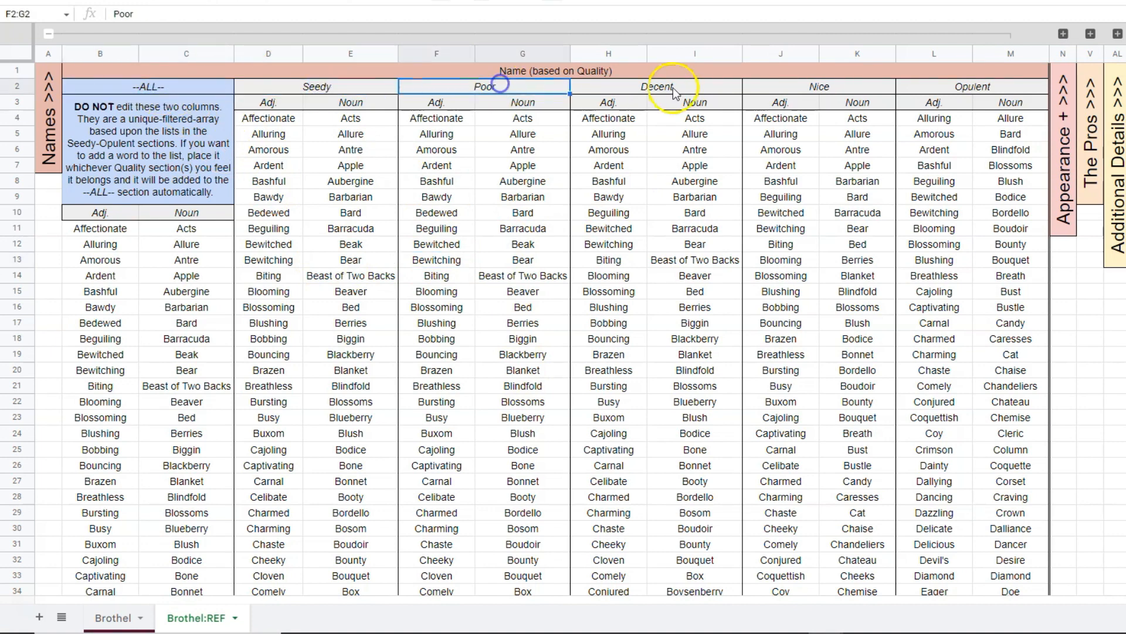
left_click(674, 89)
left_click(881, 85)
left_click(1017, 87)
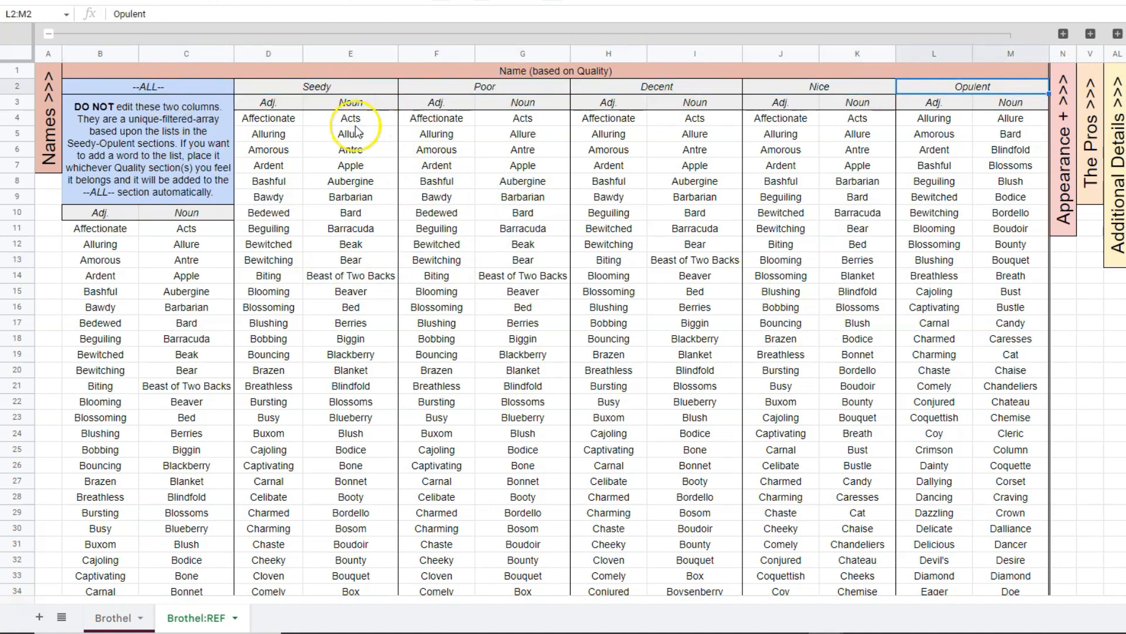
left_click_drag(268, 102, 262, 433)
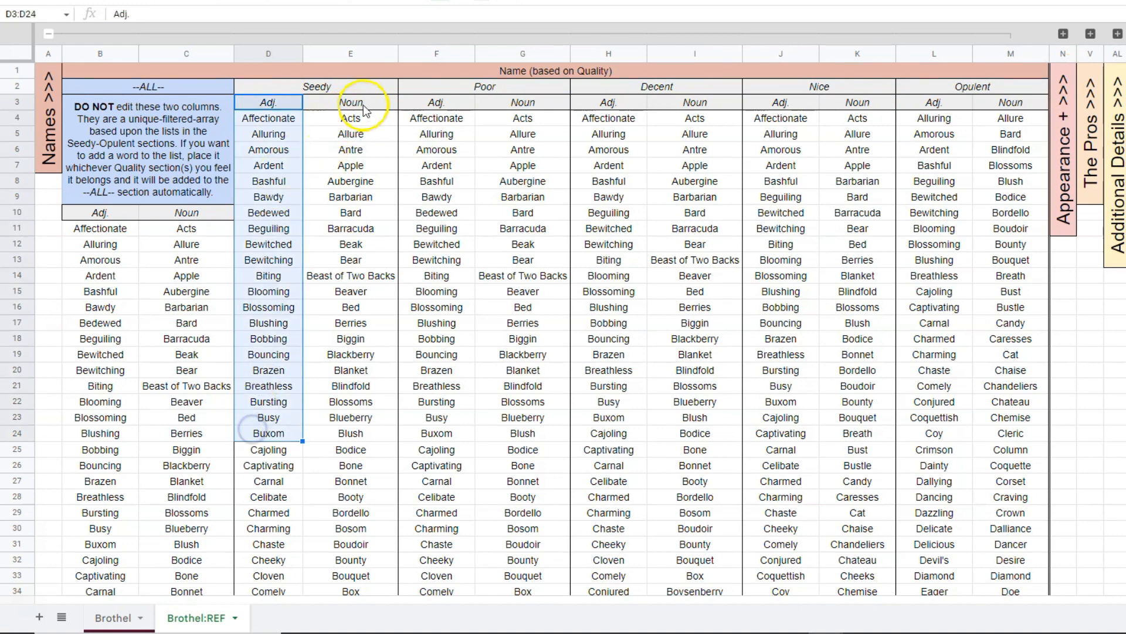
left_click_drag(364, 108, 350, 403)
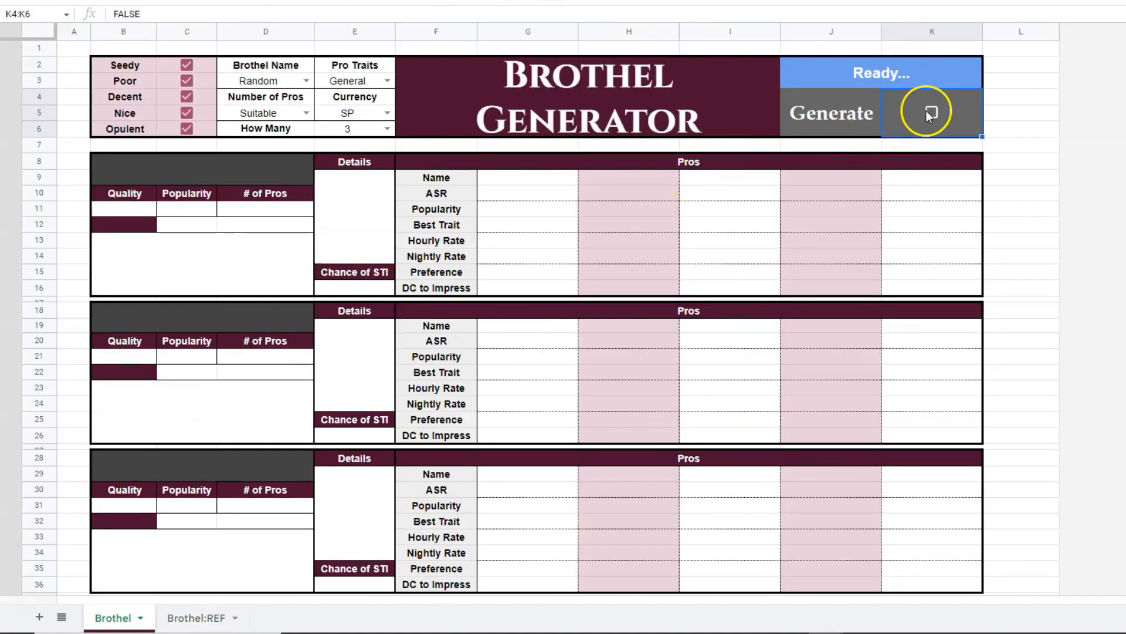
Turn on Generate in the Brothel sheet and select the first brothel's name in B8.
left_click(931, 113)
left_click(156, 177)
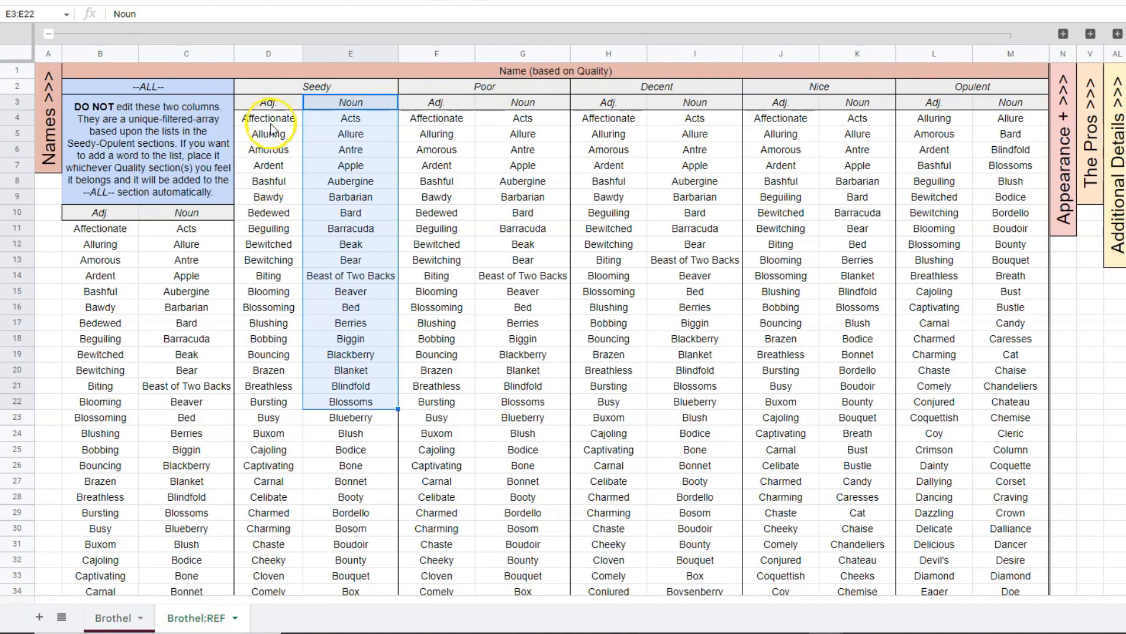
Review the Seedy adjectives and nouns on the Brothel:REF sheet that combine into brothel names.
left_click_drag(271, 128, 296, 501)
left_click_drag(350, 166, 348, 514)
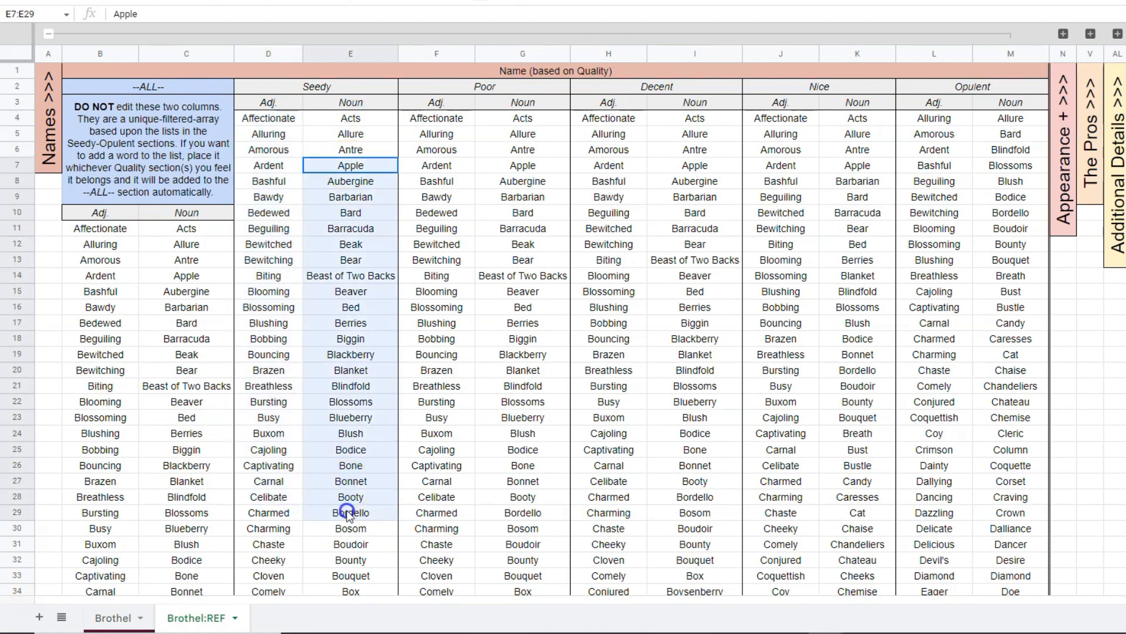
left_click(264, 293)
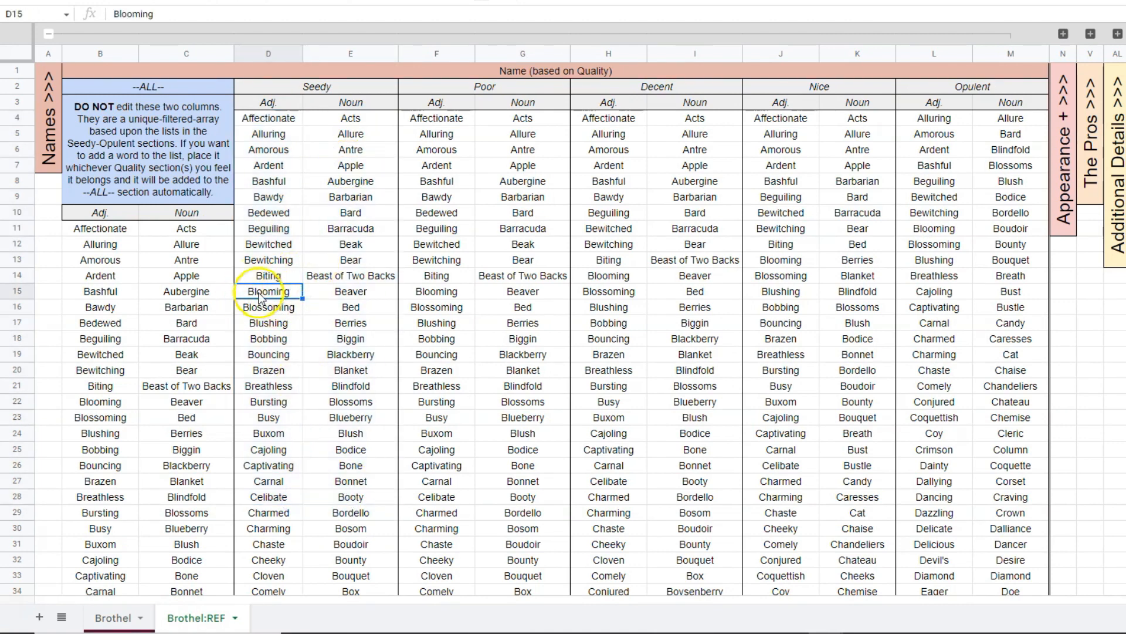
left_click_drag(359, 214, 367, 464)
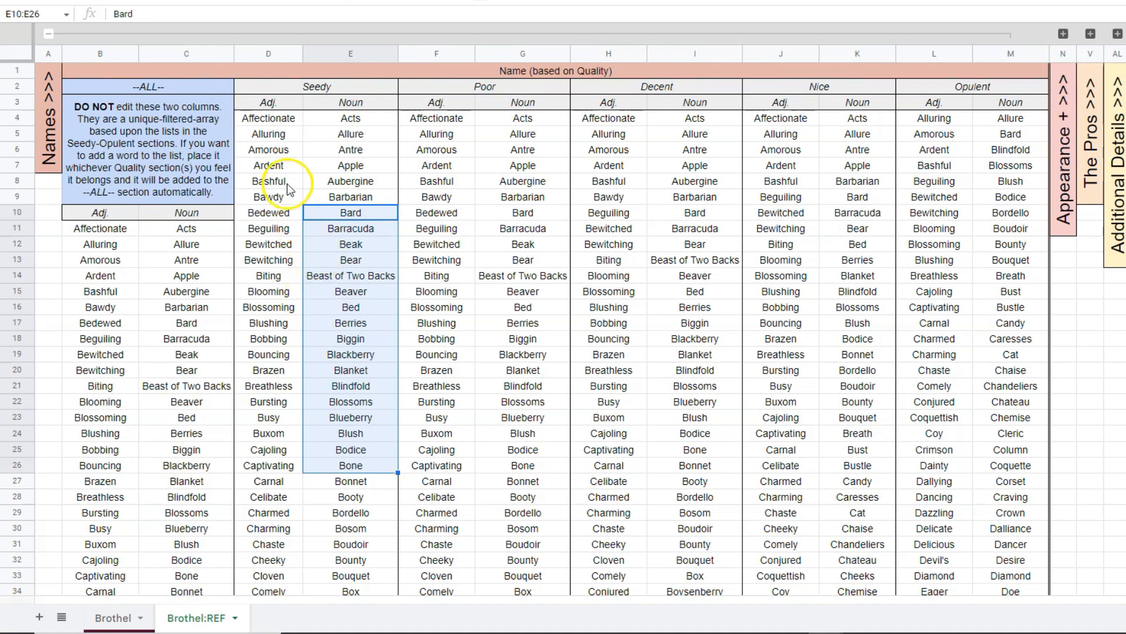
left_click_drag(269, 166, 261, 483)
left_click_drag(333, 213, 359, 484)
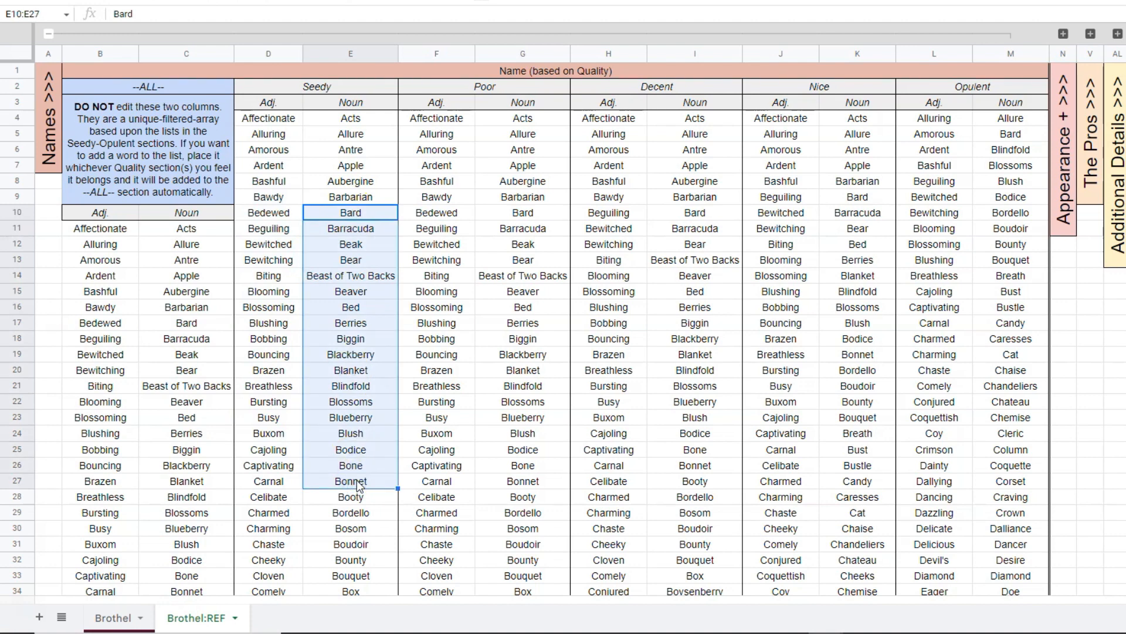
Compare the word lists of the Seedy, Poor and Decent quality sections.
left_click_drag(362, 88, 338, 440)
left_click_drag(490, 89, 483, 292)
left_click_drag(657, 87, 695, 276)
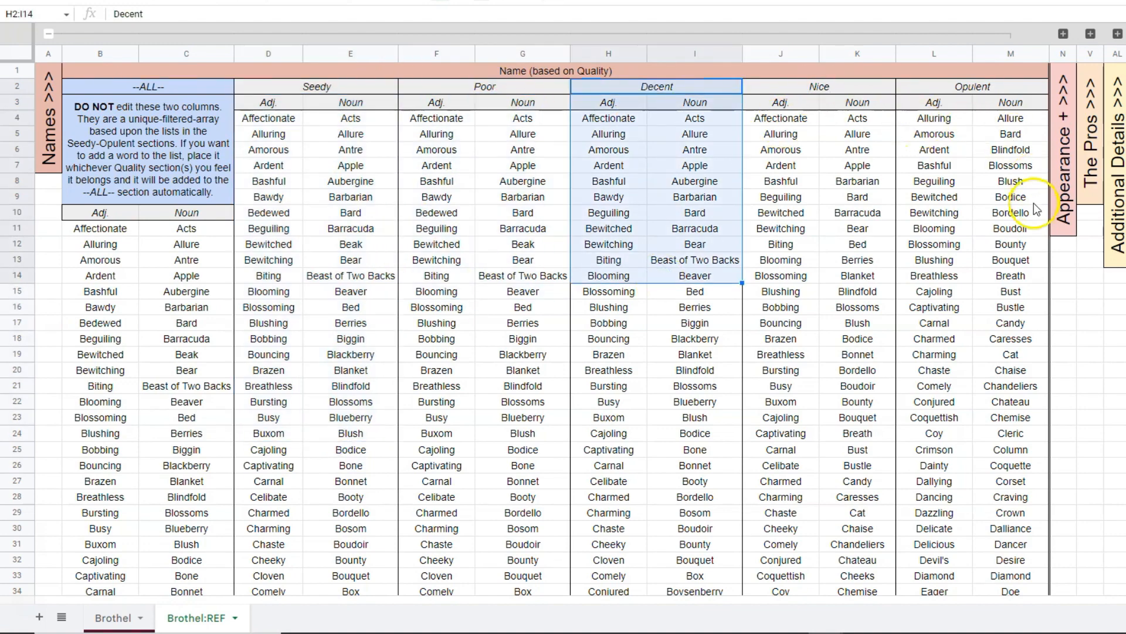
Set the Brothel Name option on the Brothel sheet to Suitable.
key("ctrl+Page_Up")
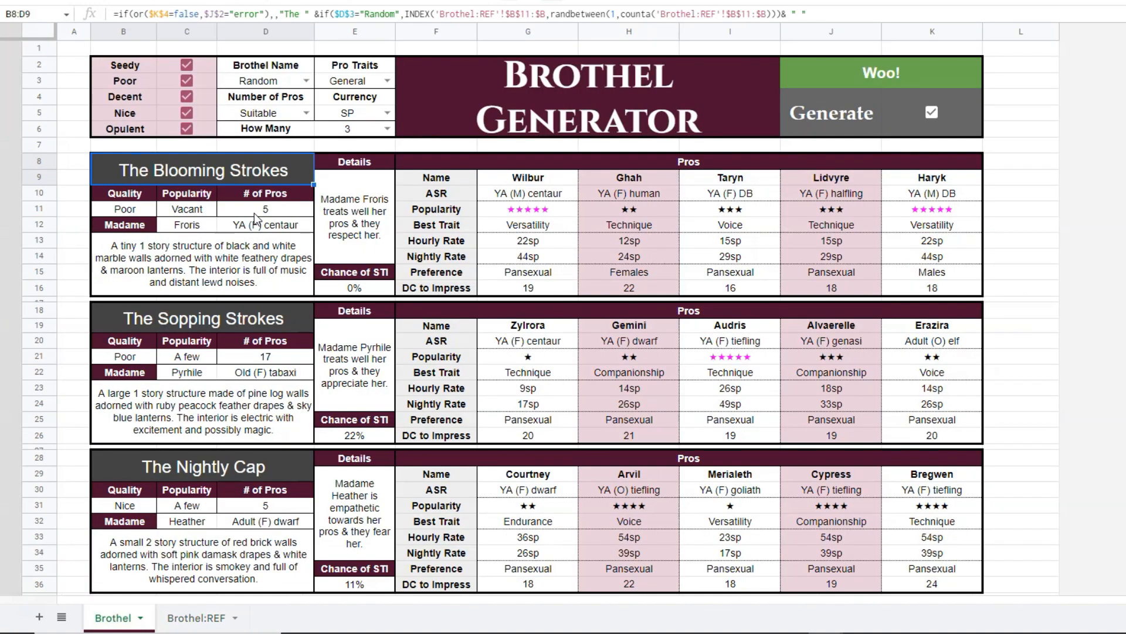
left_click(301, 81)
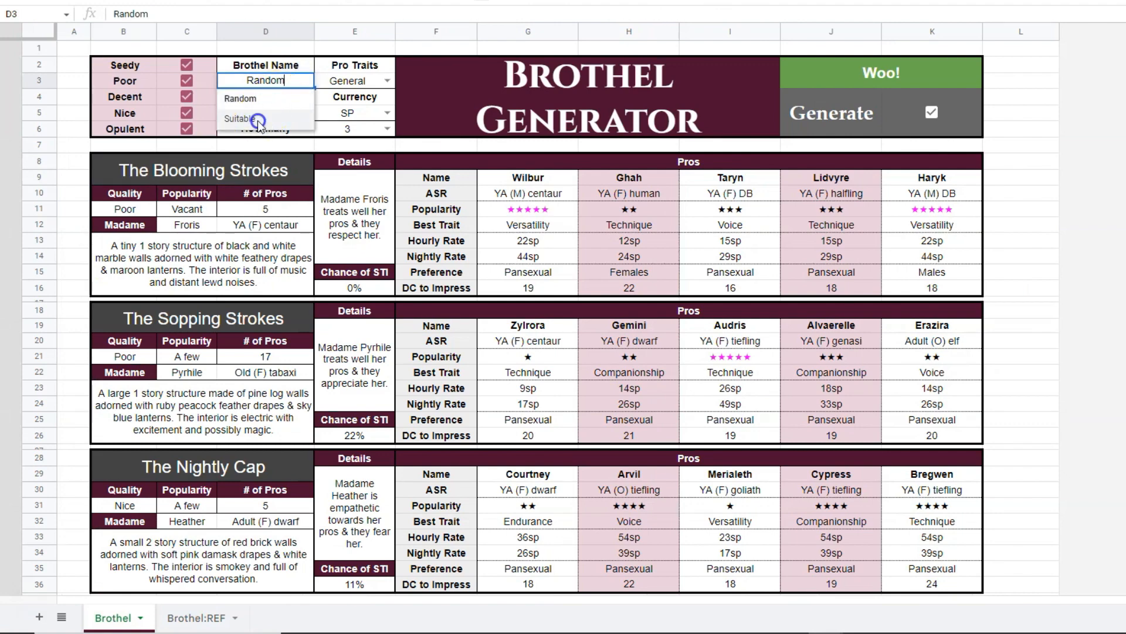
left_click(282, 118)
Compare the first generated brothel's quality in B10:B11 with the quality-based name lists on Brothel:REF.
key("ctrl+Page_Down")
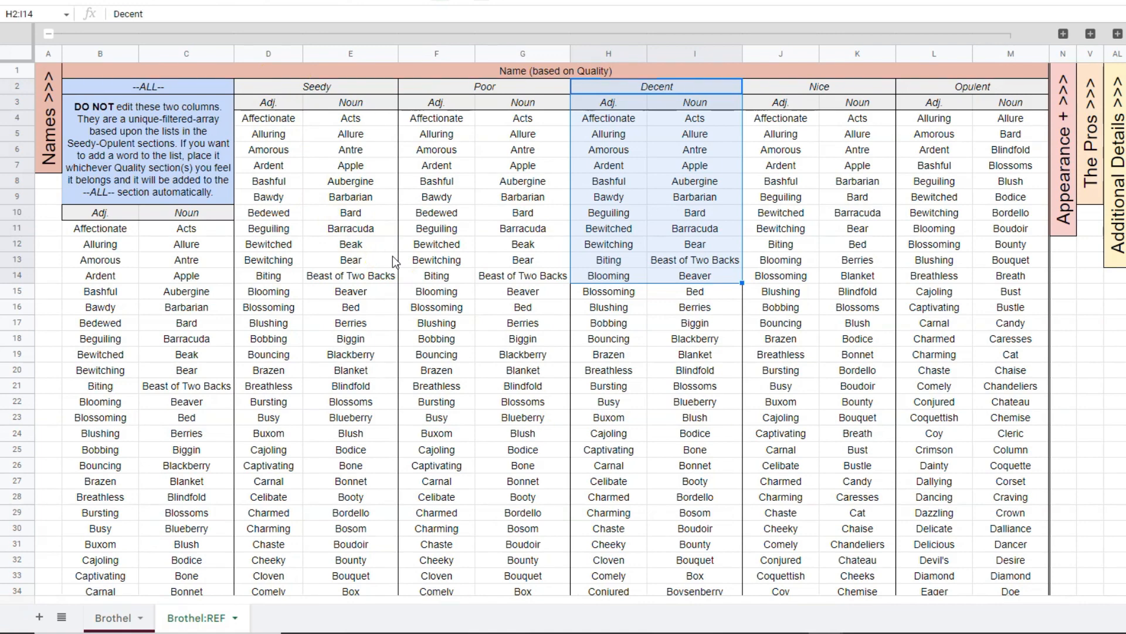
key("ctrl+Page_Up")
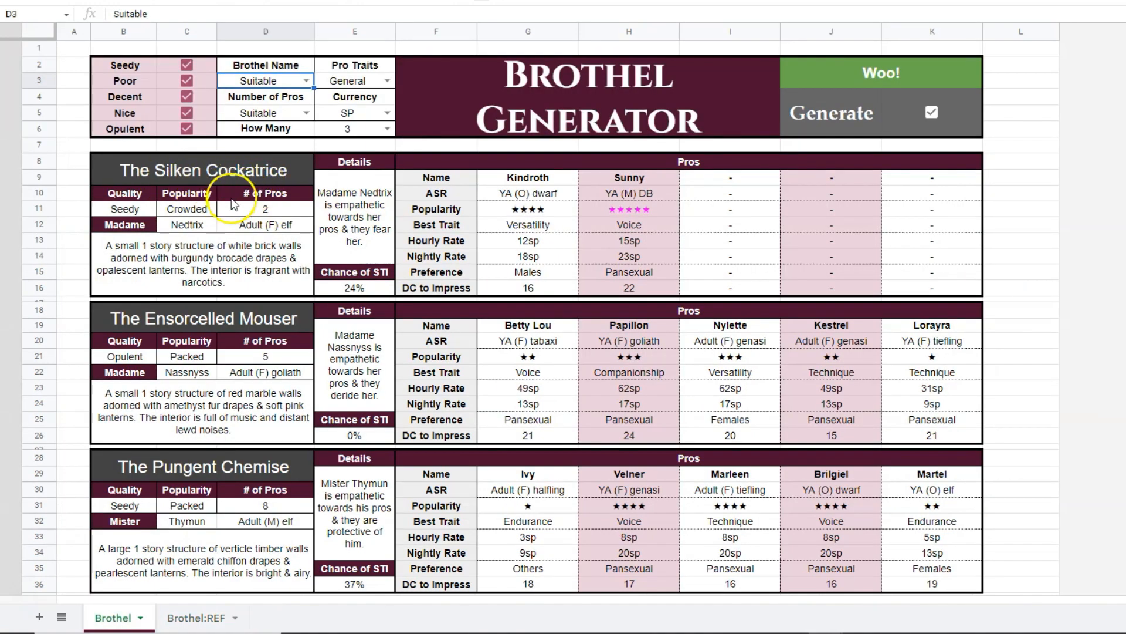
left_click_drag(126, 195, 127, 208)
key("ctrl+Page_Down")
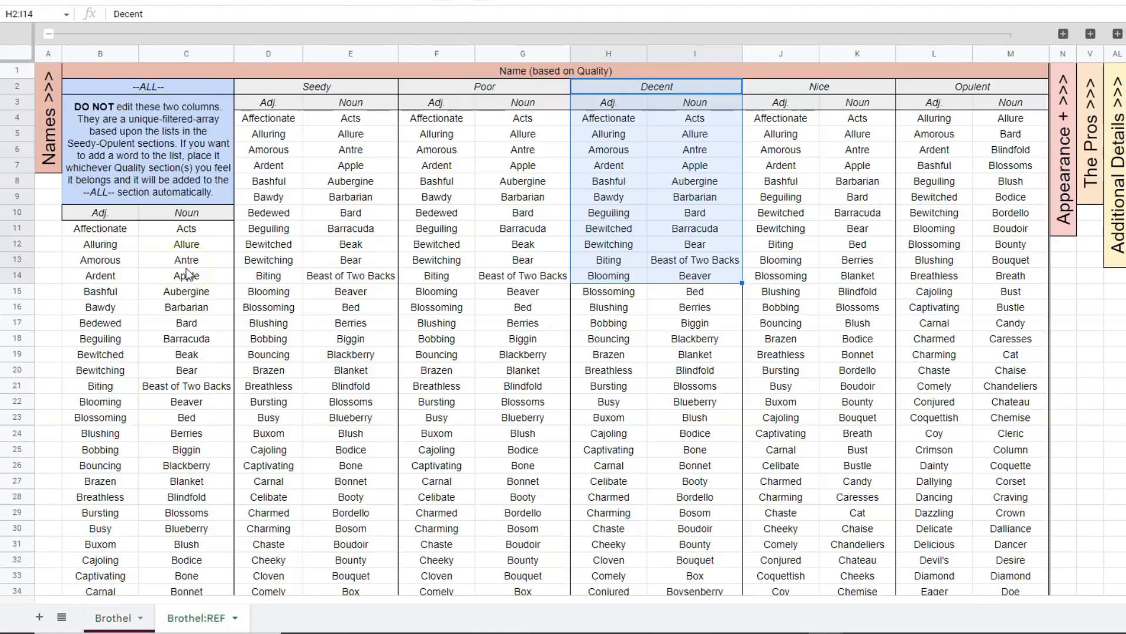
Review the Seedy adjectives and nouns, then compare them with the lists of the Poor to Opulent sections.
left_click(288, 120)
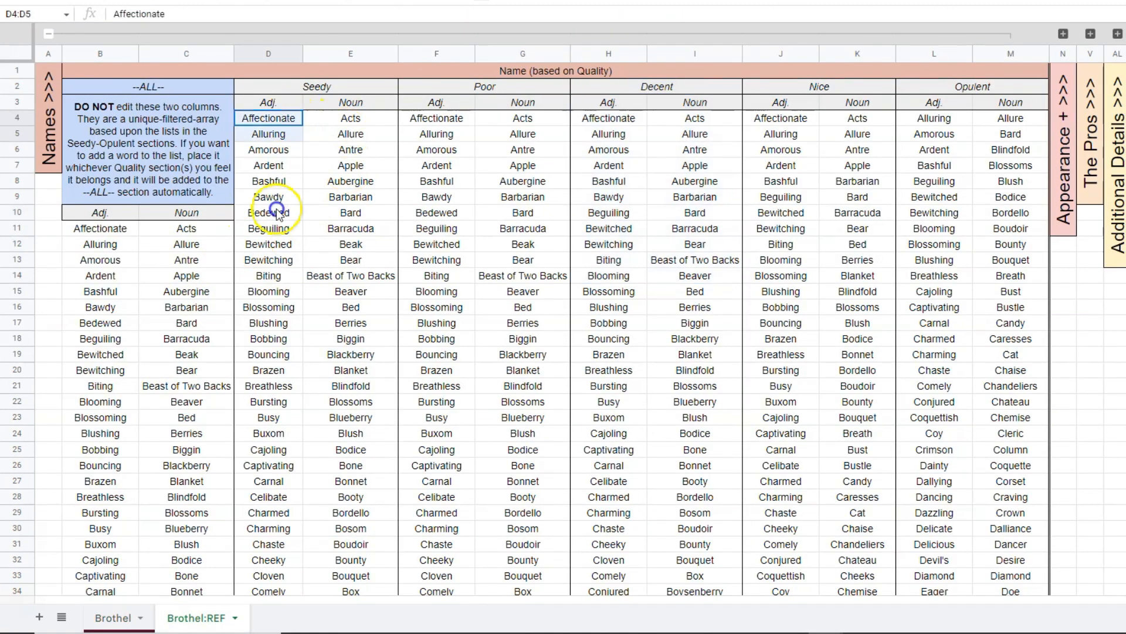
key("ctrl+Page_Up")
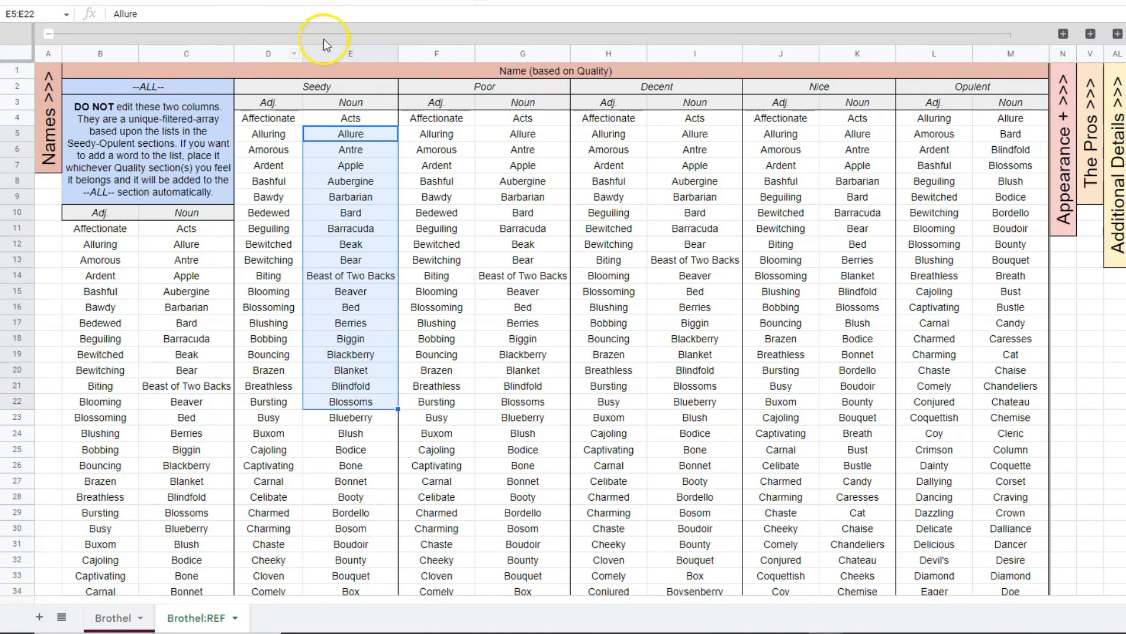
left_click_drag(323, 88, 339, 363)
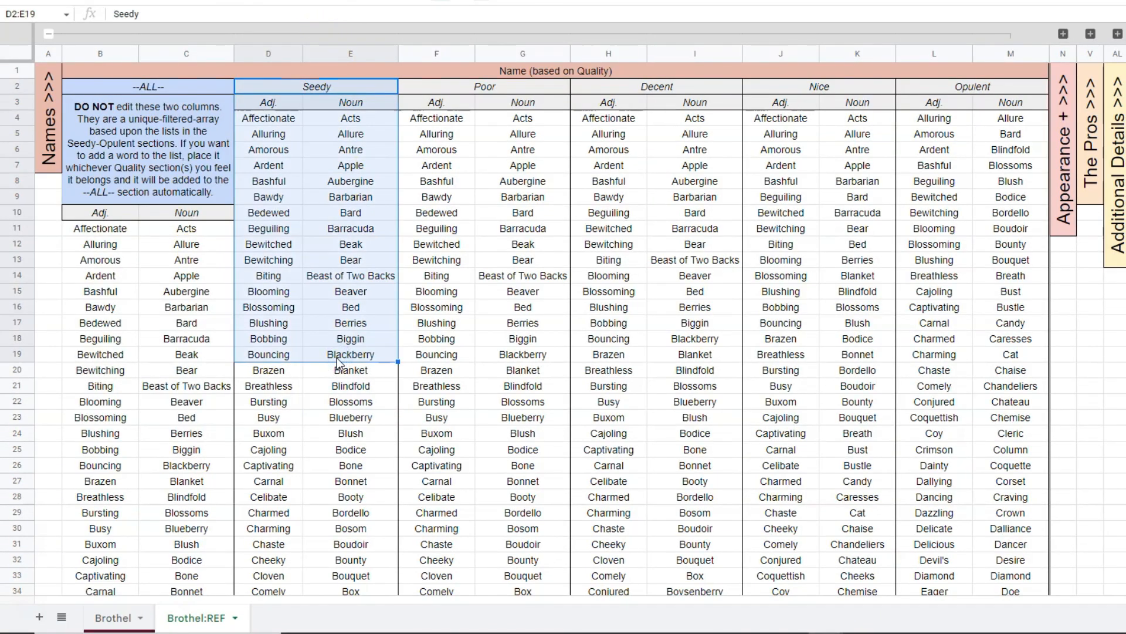
left_click(332, 408)
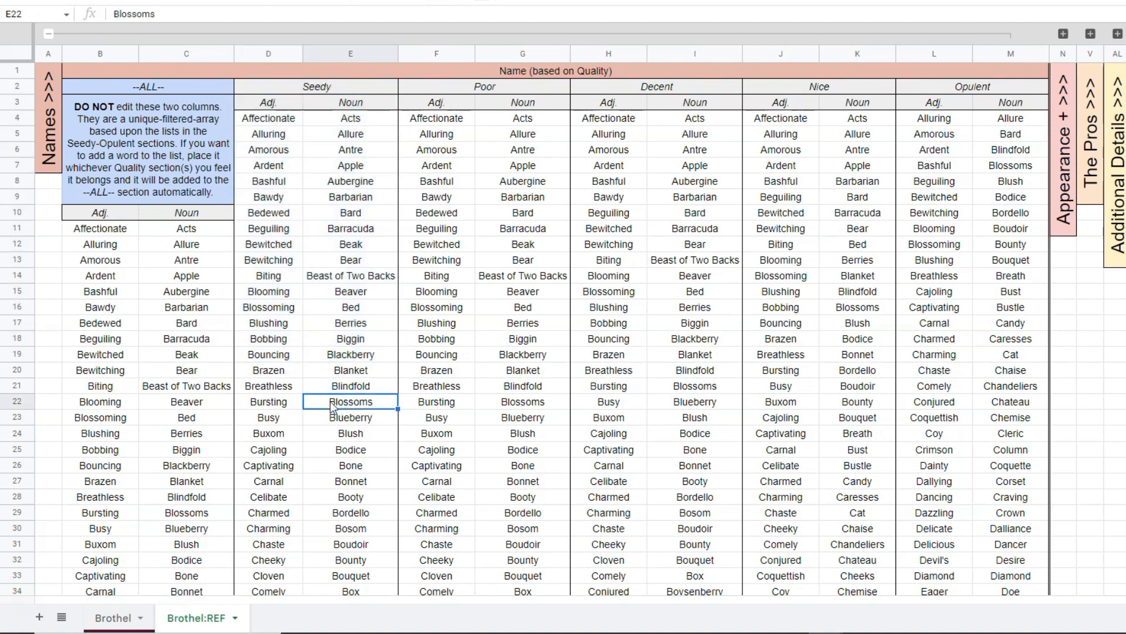
left_click_drag(268, 275, 1004, 404)
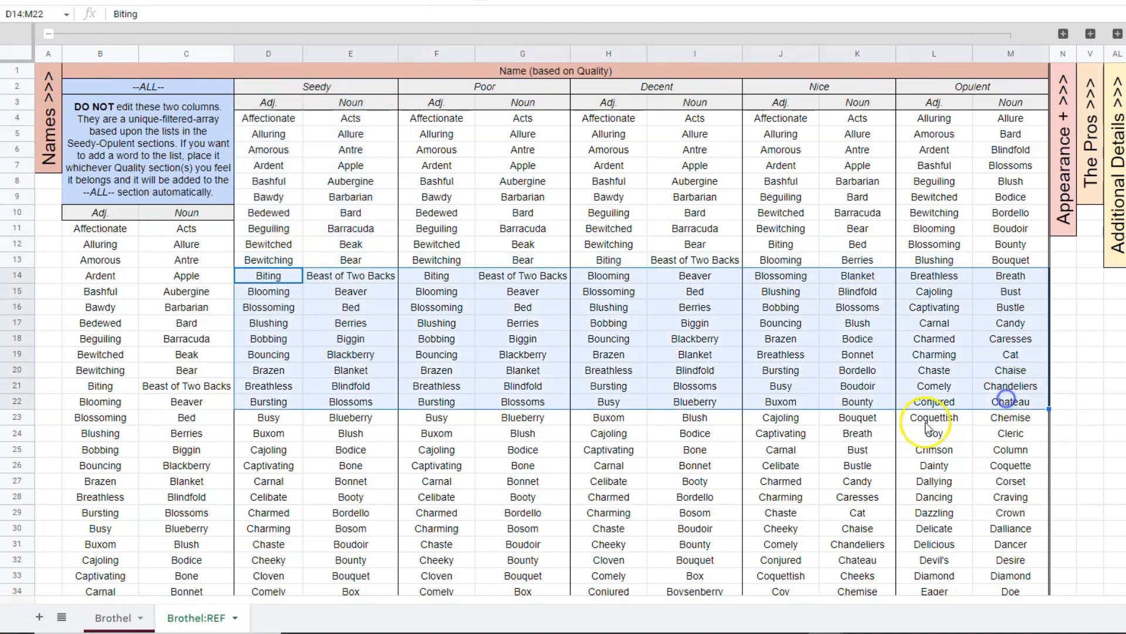
left_click(750, 469)
Examine the --ALL-- section in columns B:C, its note and formula, against the Seedy to Opulent source lists in columns D:M.
left_click_drag(121, 53, 177, 390)
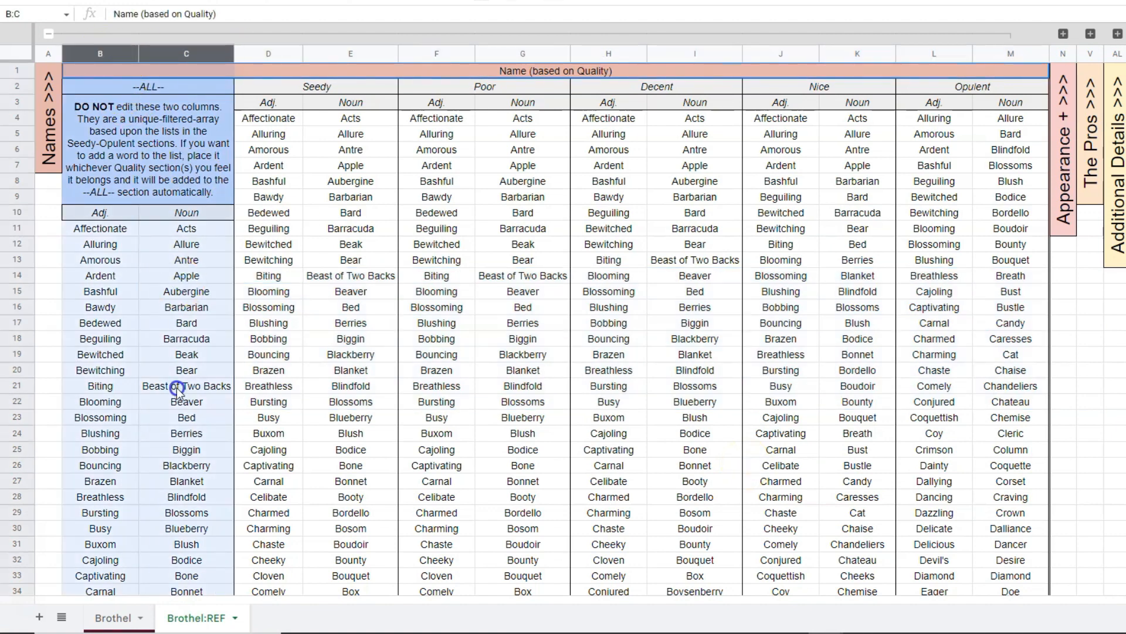
left_click(351, 214)
left_click(148, 141)
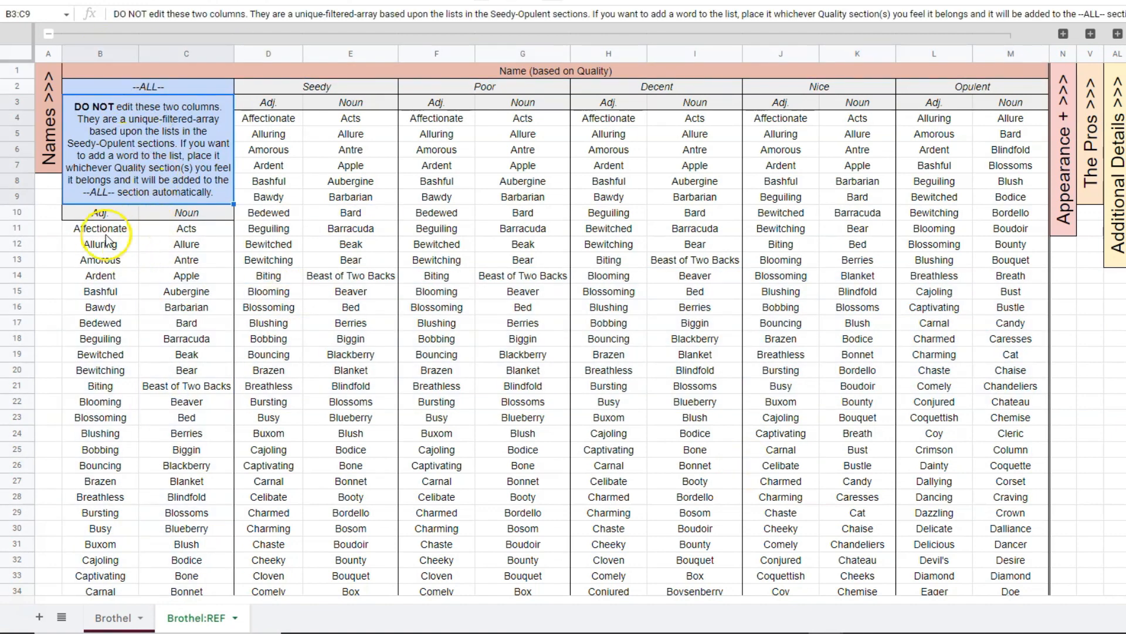
left_click_drag(106, 235, 187, 512)
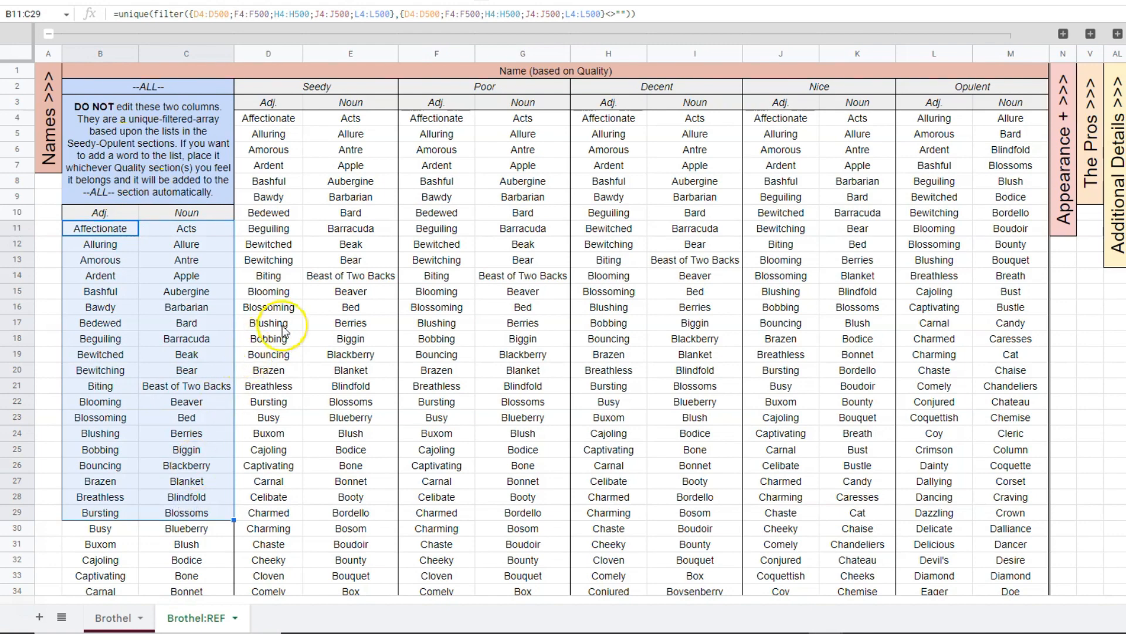
left_click_drag(94, 60, 168, 55)
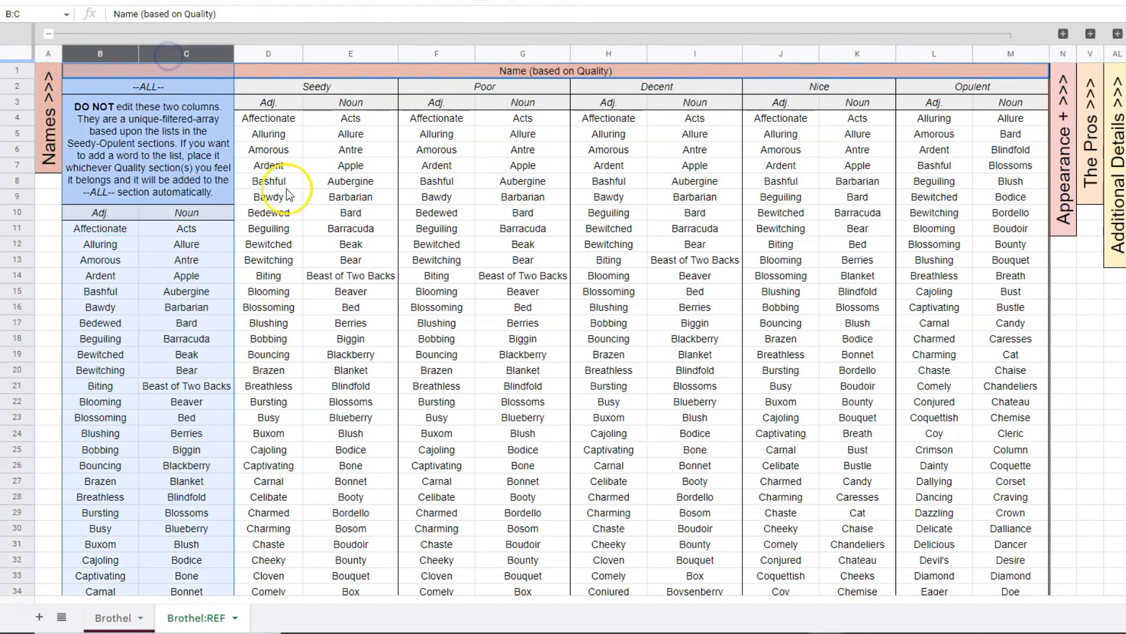
left_click(386, 234)
left_click_drag(279, 57, 1031, 73)
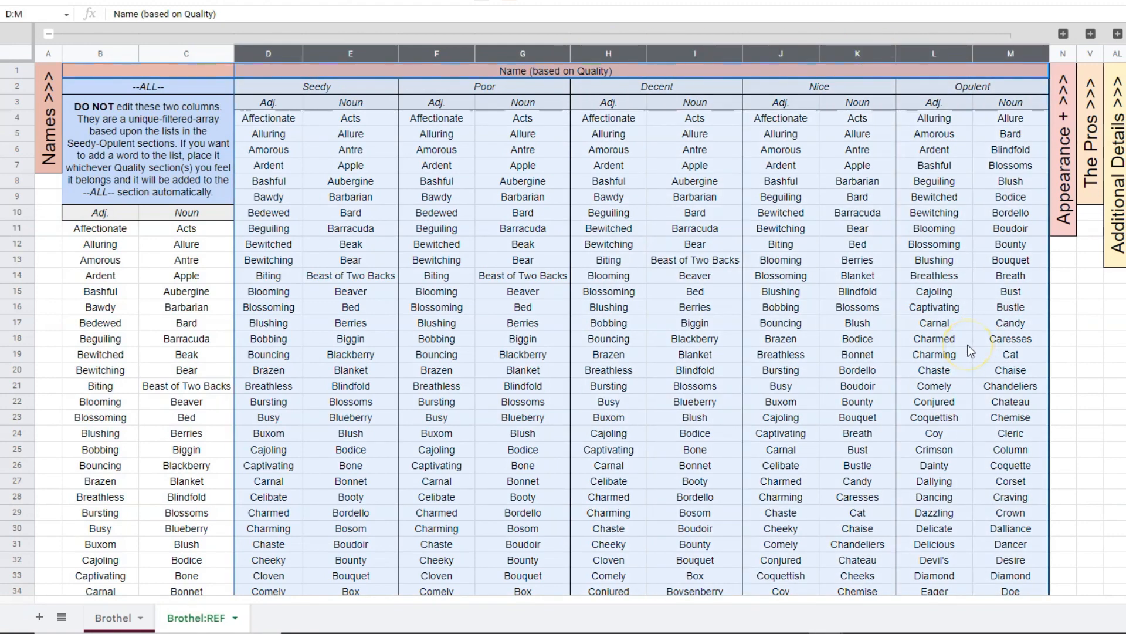
Clear the Seedy adjective Bawdy in D9, then undo the deletion.
left_click(293, 243)
left_click(272, 194)
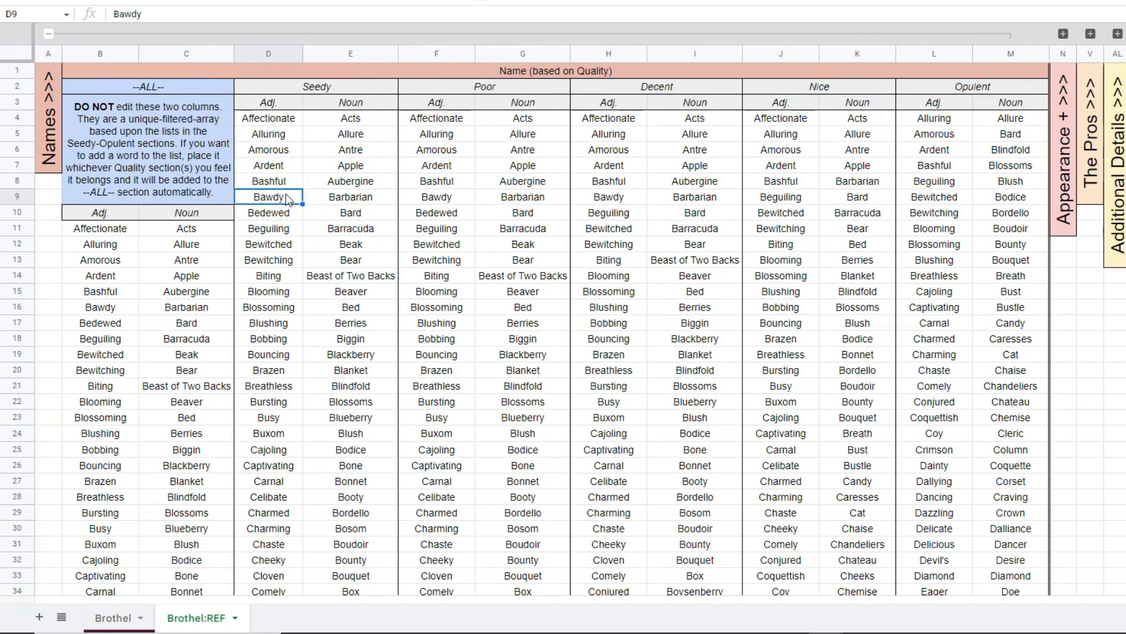
key("Delete")
left_click(312, 197)
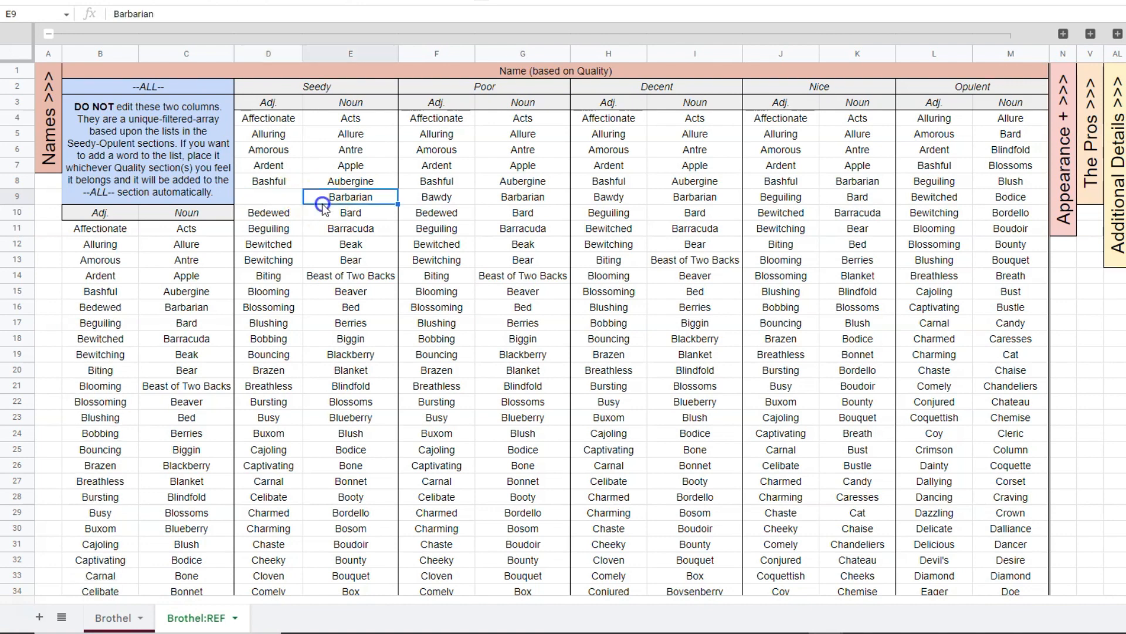
left_click(274, 195)
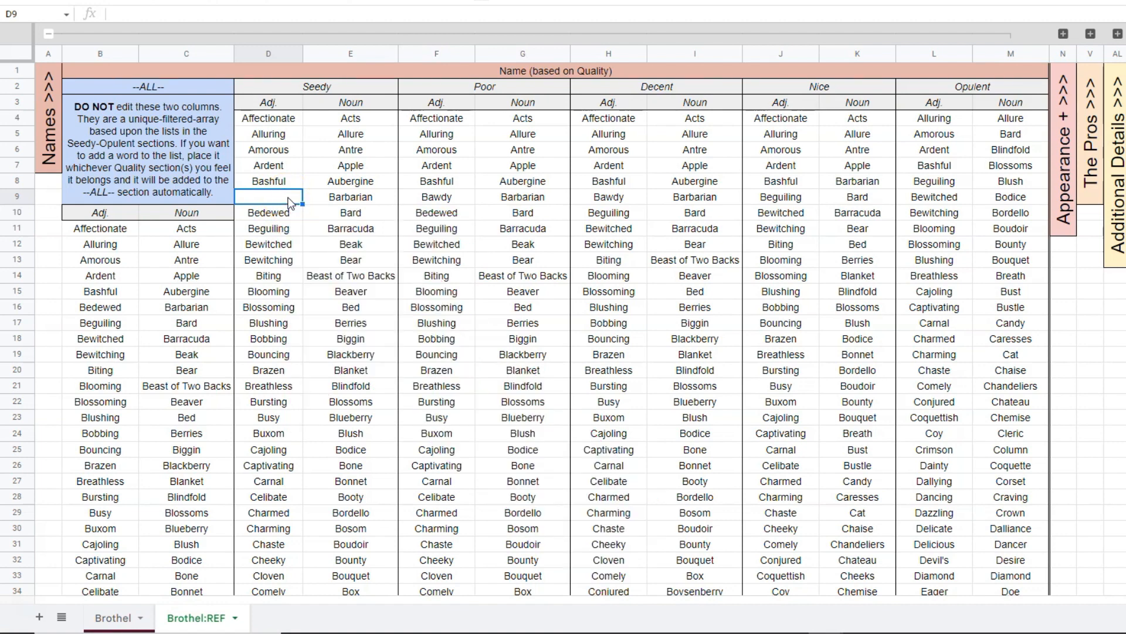
key("ctrl+z")
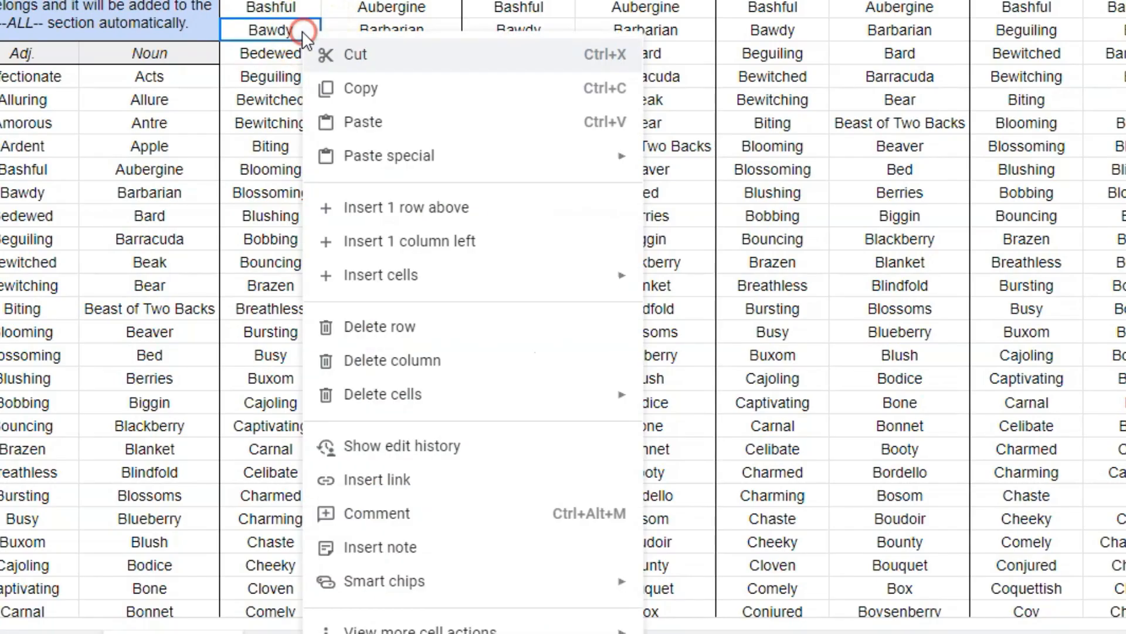
Delete the Bawdy cell D9 with the cells below shifted up, then undo it.
right_click(292, 203)
mouse_move(459, 397)
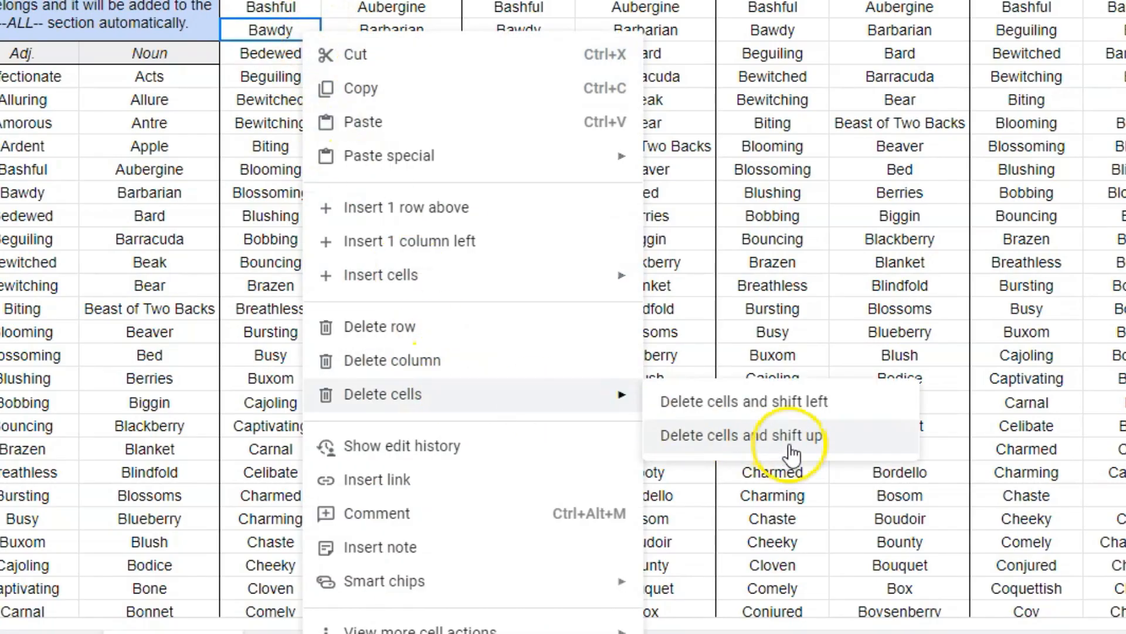
left_click(838, 442)
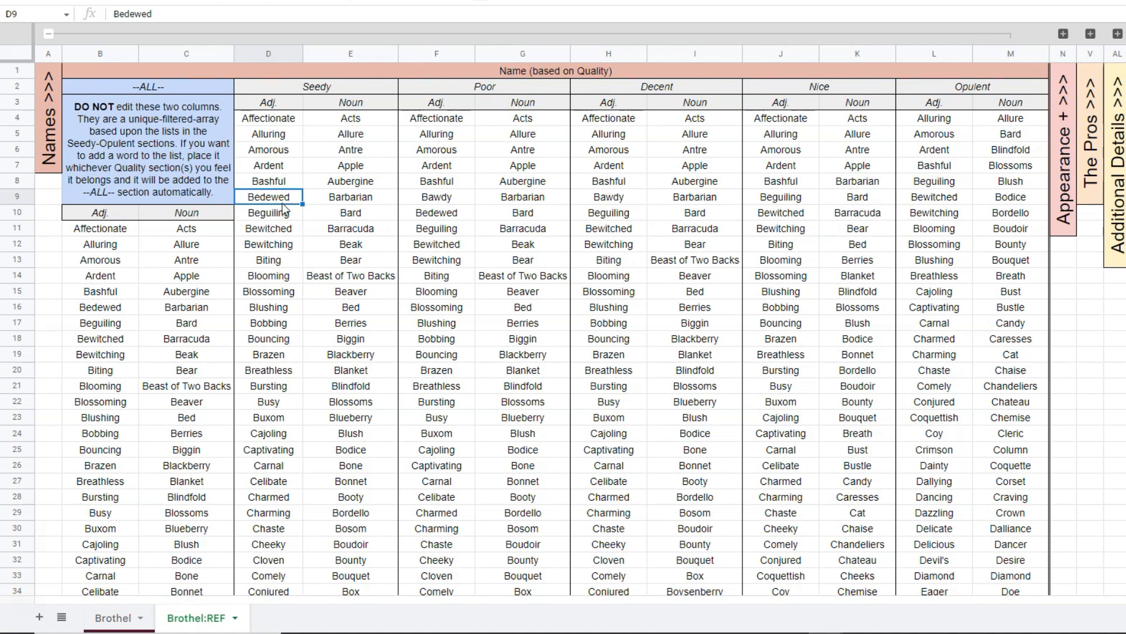
key("ctrl+z")
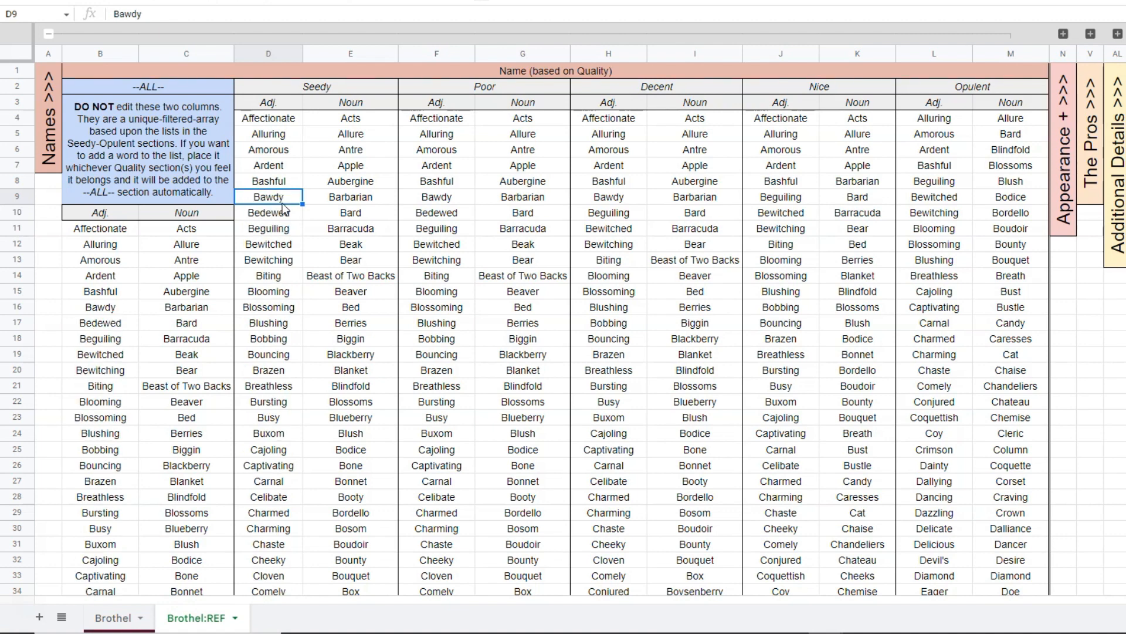
Add the word NEW in D273, directly beneath the last Seedy adjective.
scroll(286, 209, "down", 20)
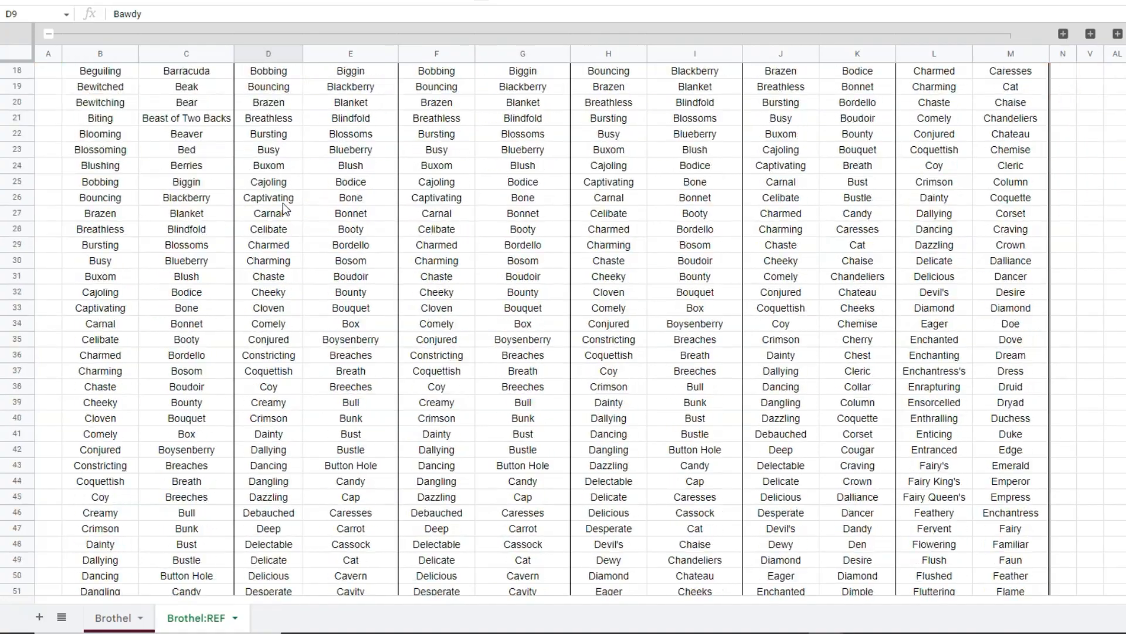
scroll(286, 210, "down", 20)
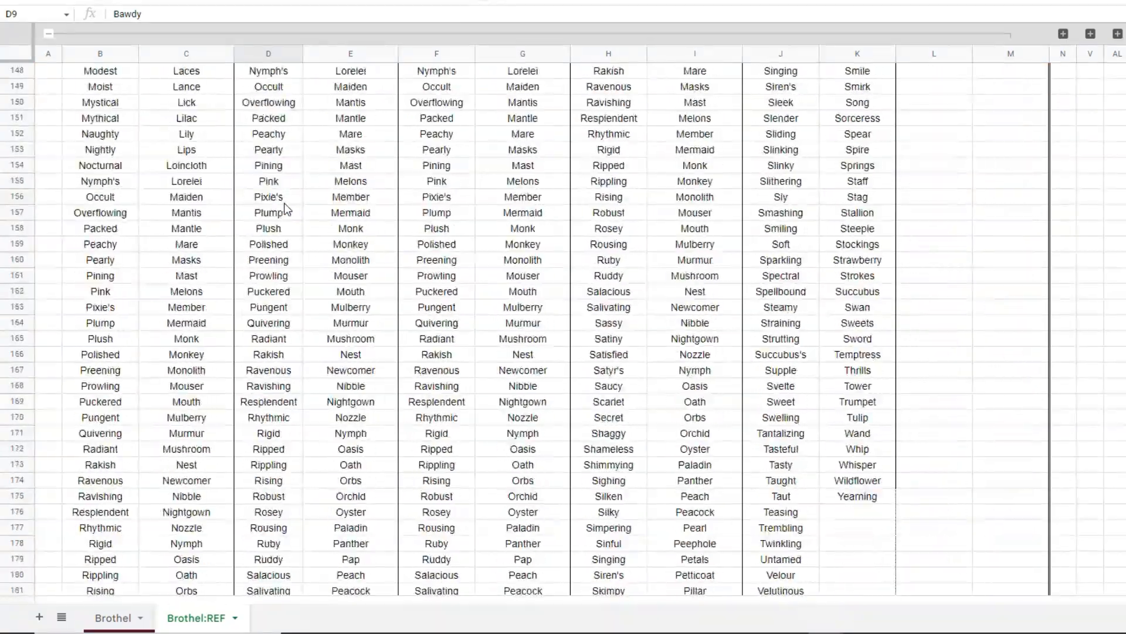
left_click(18, 322)
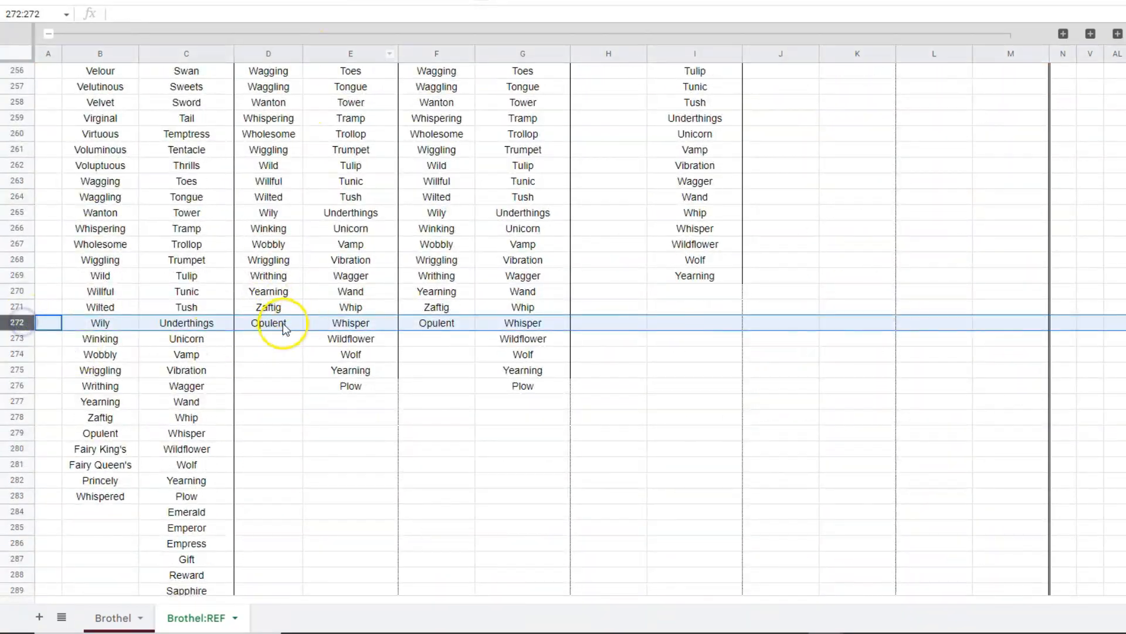
left_click(277, 340)
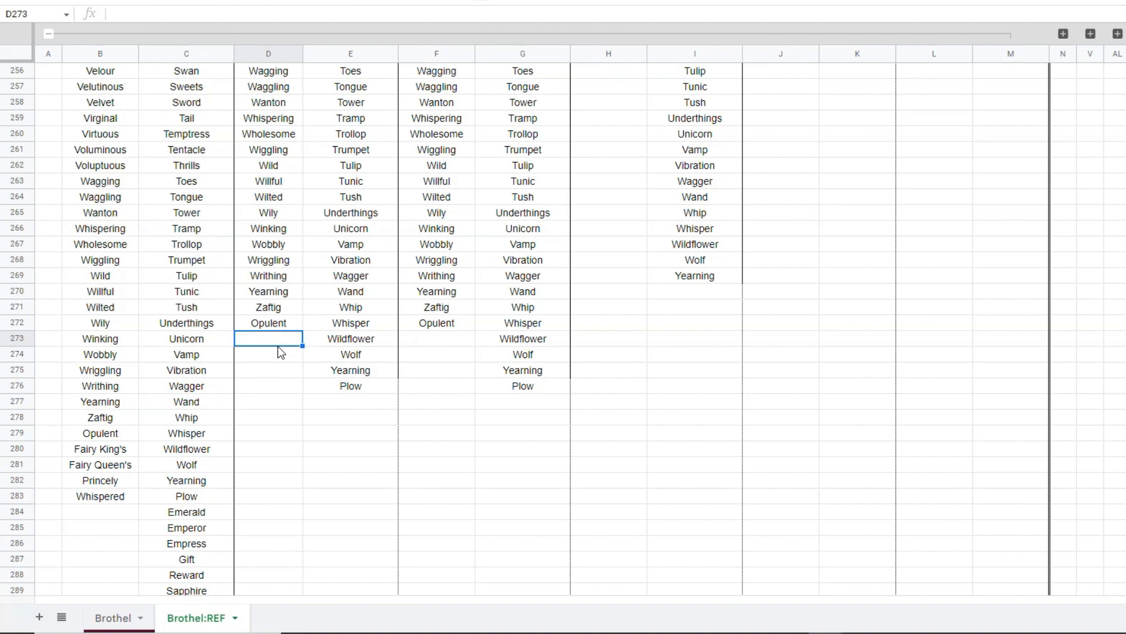
type("NEW")
key("Return")
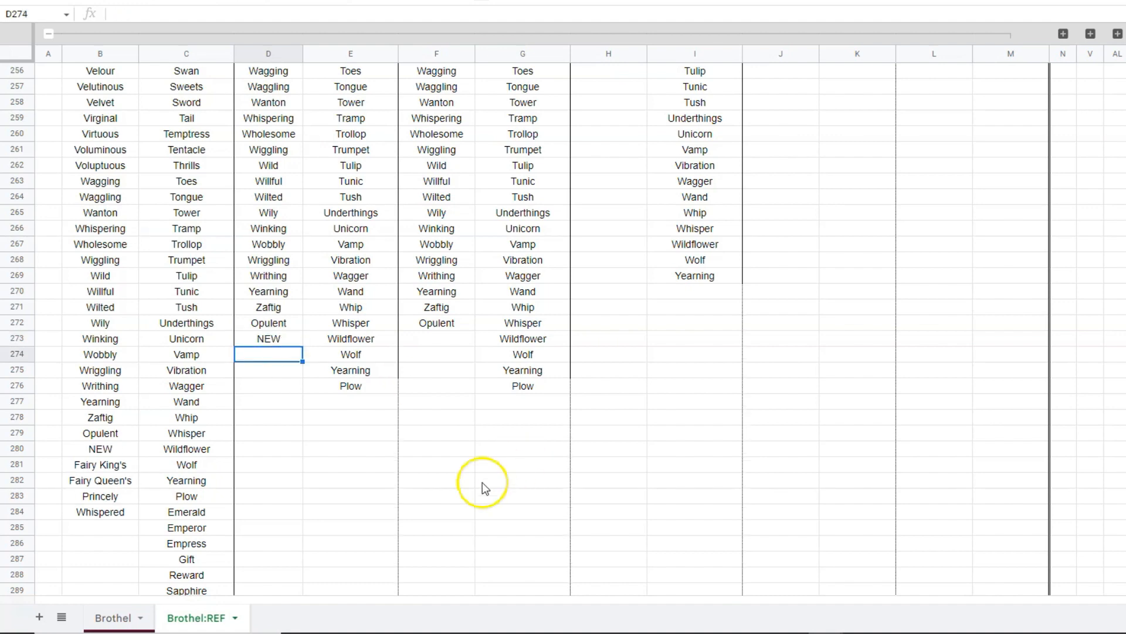
Examine the NEW entry in D273 and the blank cells beneath it down to D280.
left_click(290, 343)
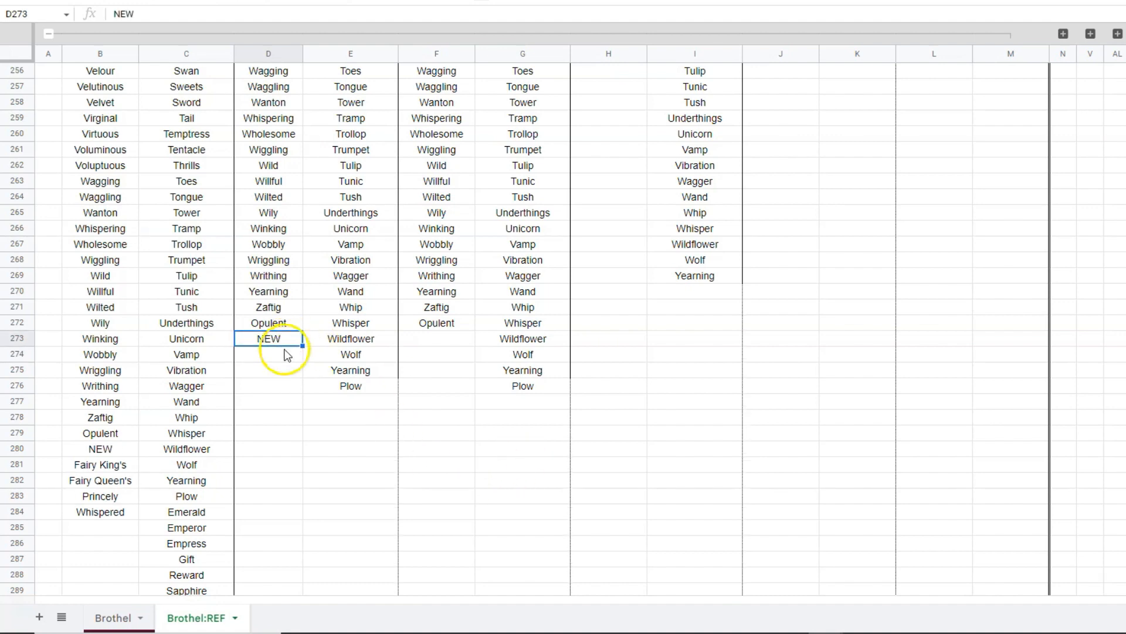
left_click(285, 353)
left_click(288, 368)
left_click(281, 388)
left_click(287, 413)
left_click(283, 450)
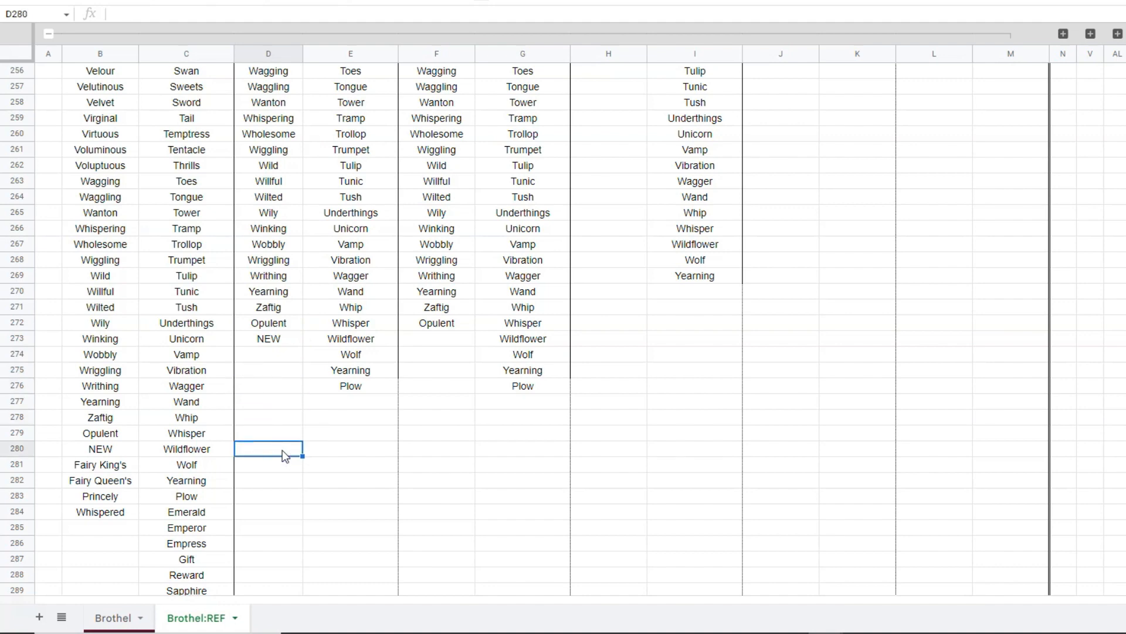
left_click(292, 340)
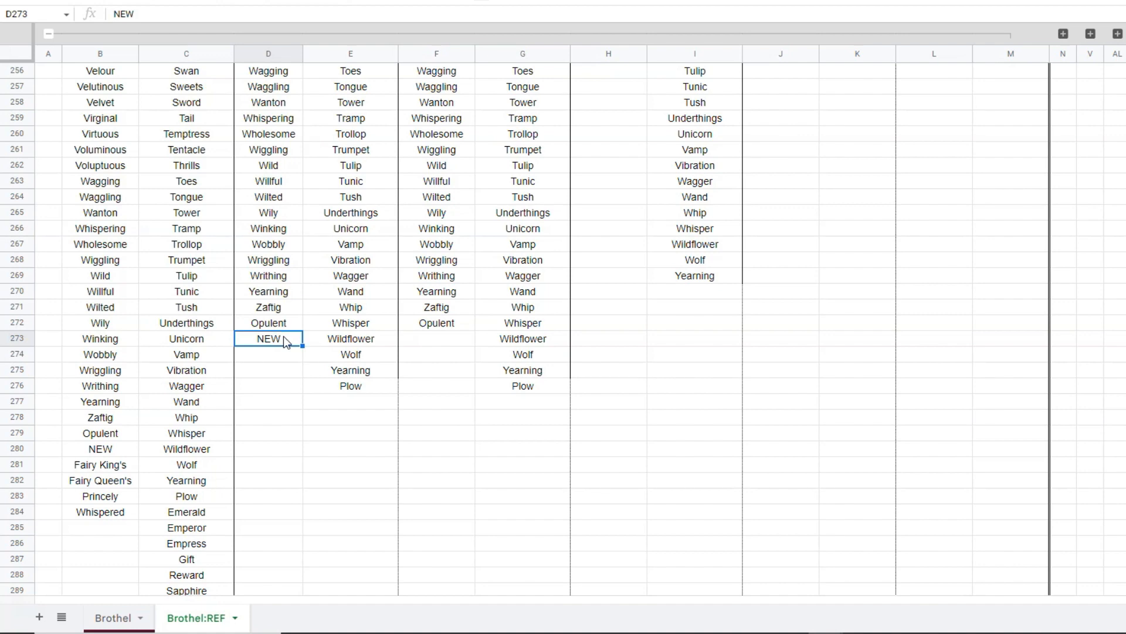
Return to the start of the name lists and review the Seedy to Opulent sections in D2:M23.
left_click(975, 217)
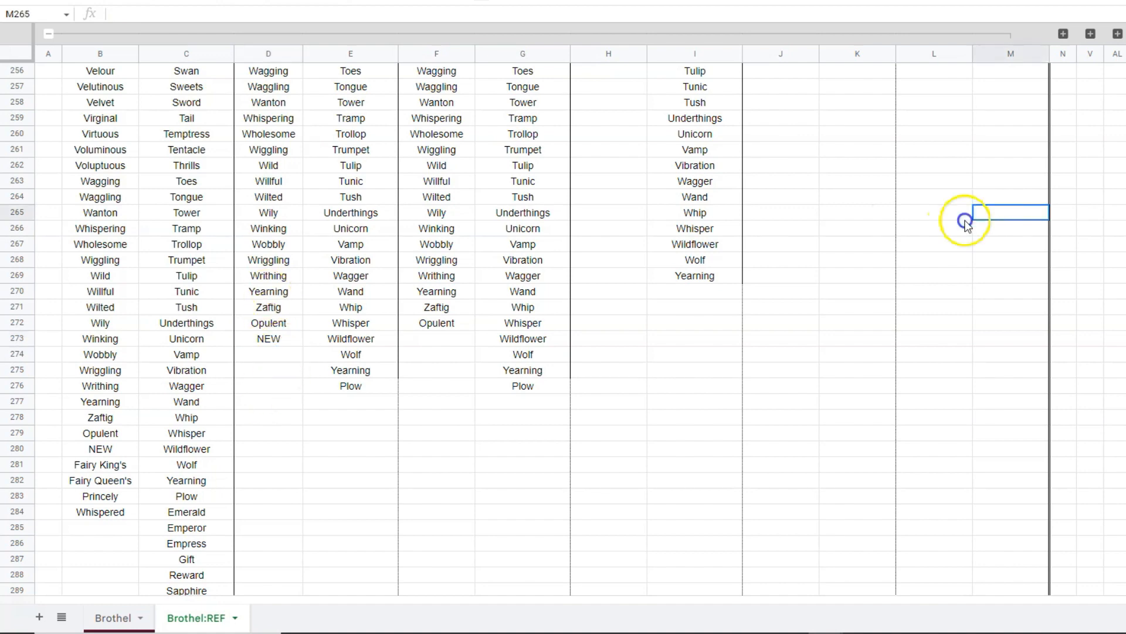
left_click_drag(966, 221, 272, 441)
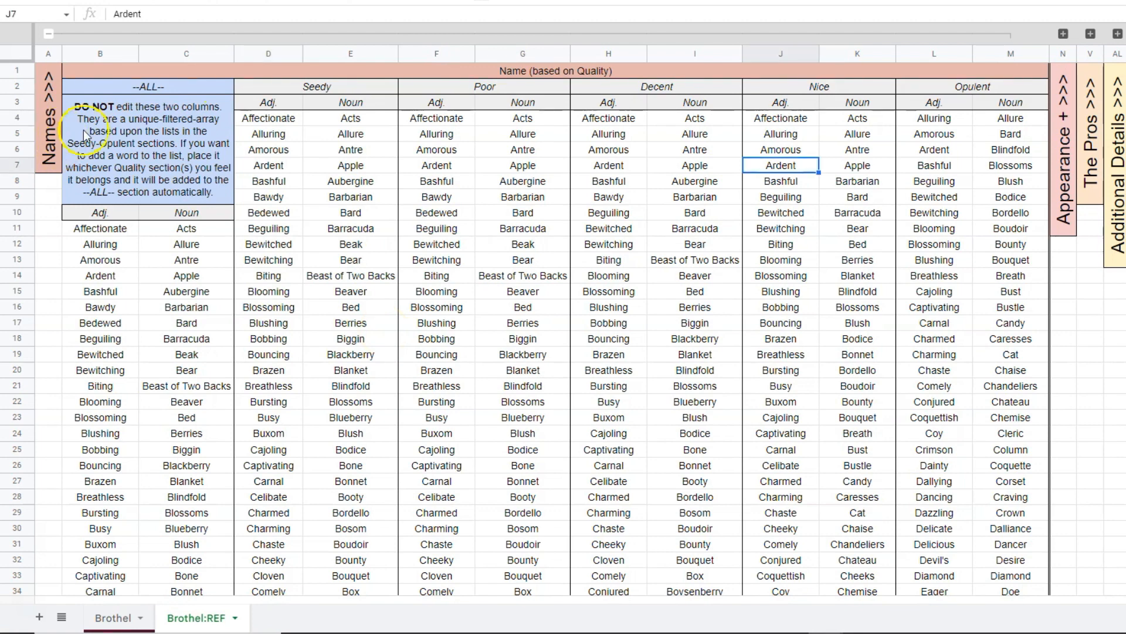
left_click(316, 88)
left_click_drag(400, 141, 979, 422)
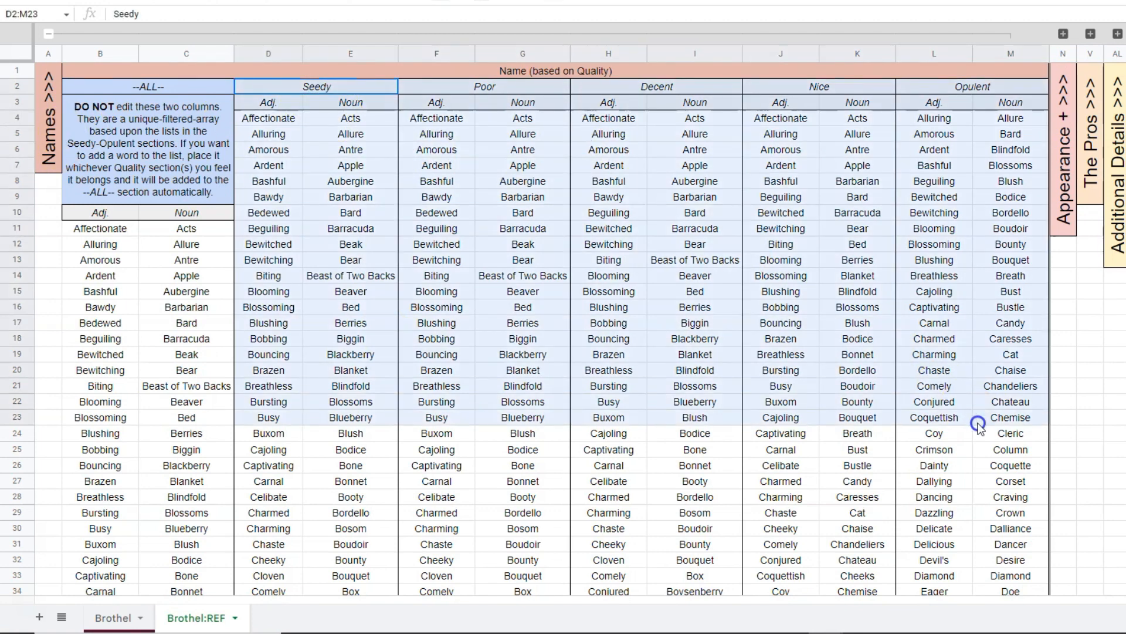
Collapse the Names column group and expand the Appearance + group.
left_click(49, 34)
left_click(75, 34)
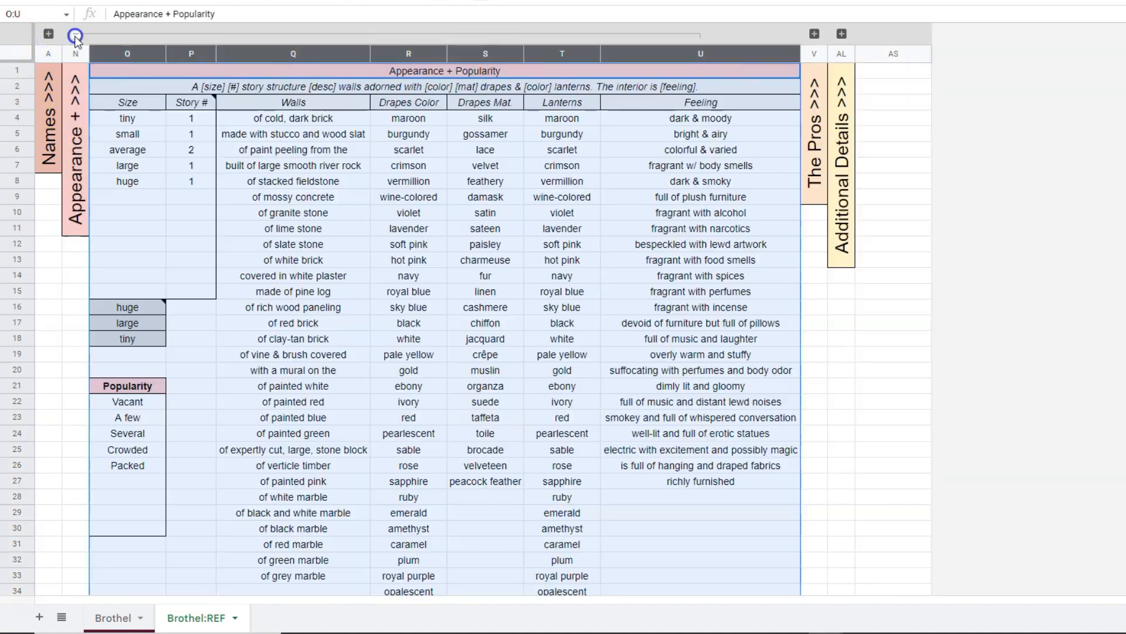
left_click(527, 280)
left_click(293, 165)
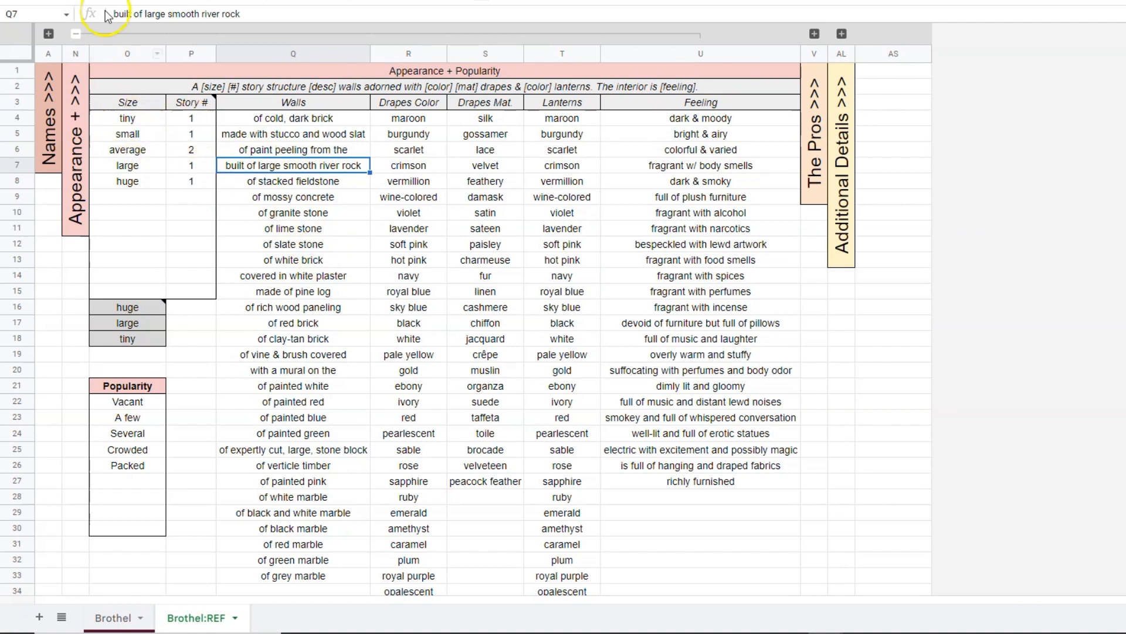
Examine the Size and Story # table in O3:P15 of the Appearance + Popularity section.
scroll(126, 122, "up", 3)
left_click_drag(151, 116, 241, 350)
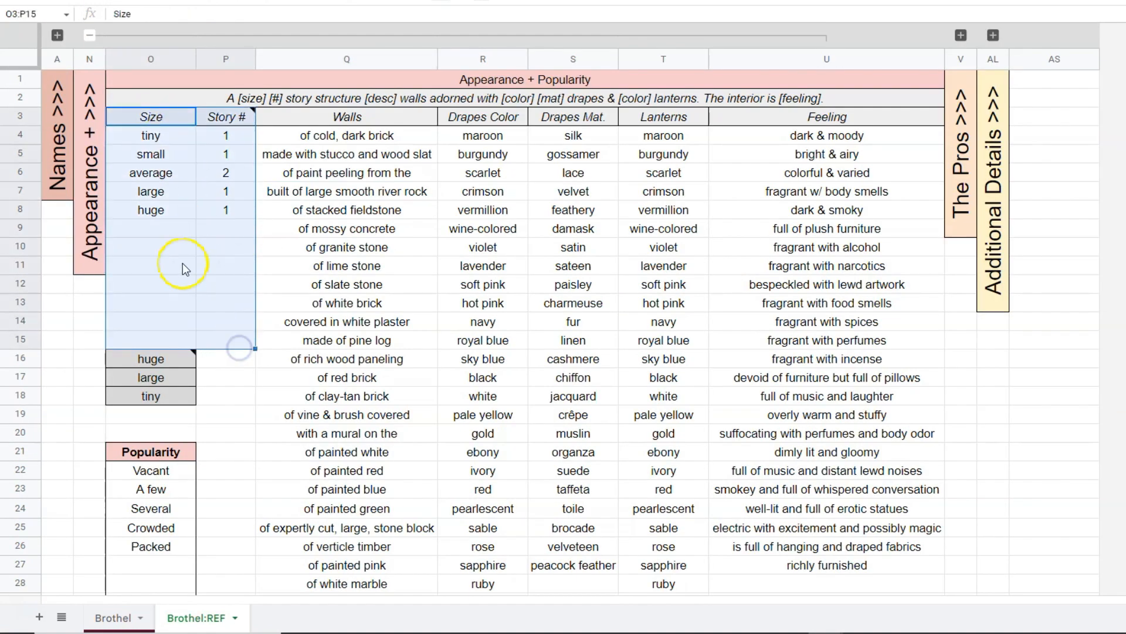
left_click(317, 271)
left_click_drag(178, 136, 183, 211)
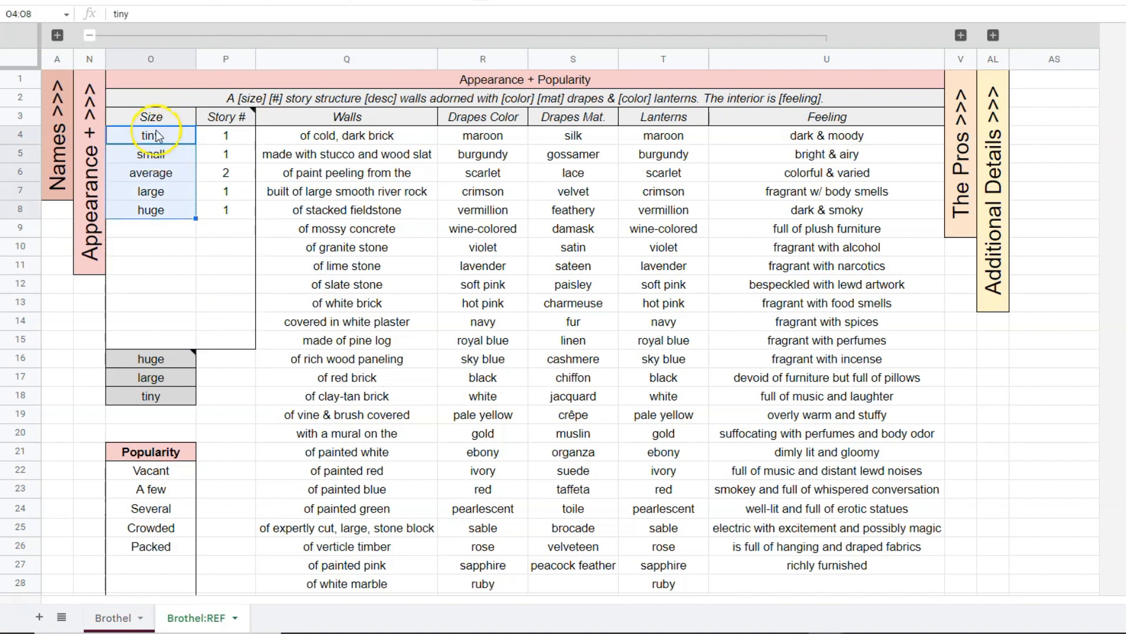
Review each size entry from tiny to huge and the blank cells O9:O15 available for more sizes.
left_click(173, 136)
left_click(176, 155)
left_click(177, 175)
left_click(174, 194)
left_click(174, 211)
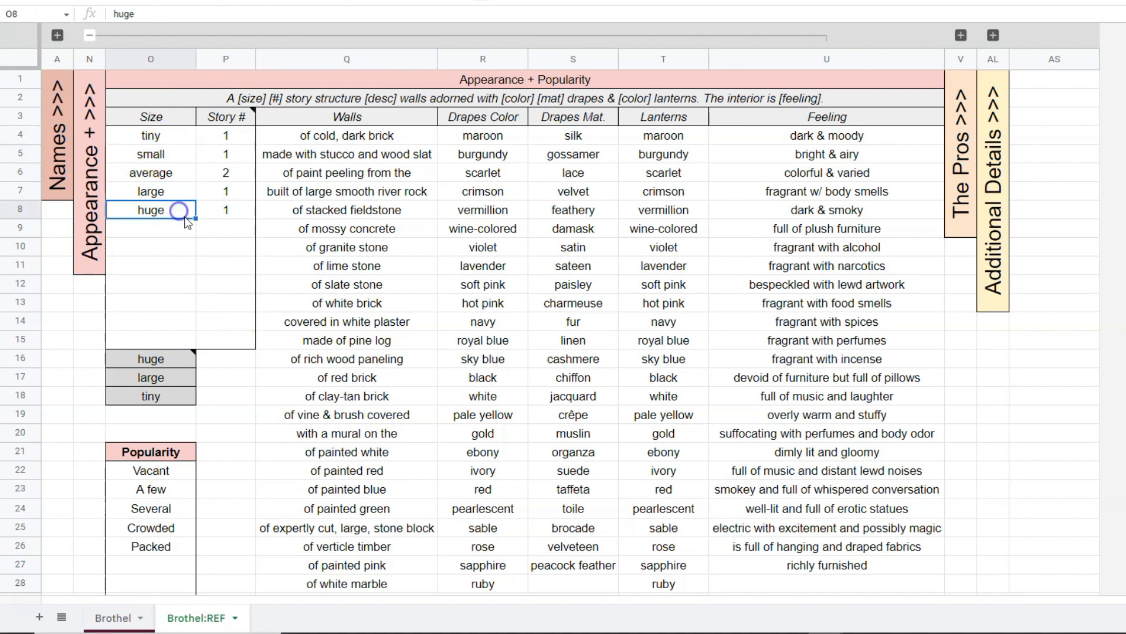
left_click_drag(171, 230, 169, 342)
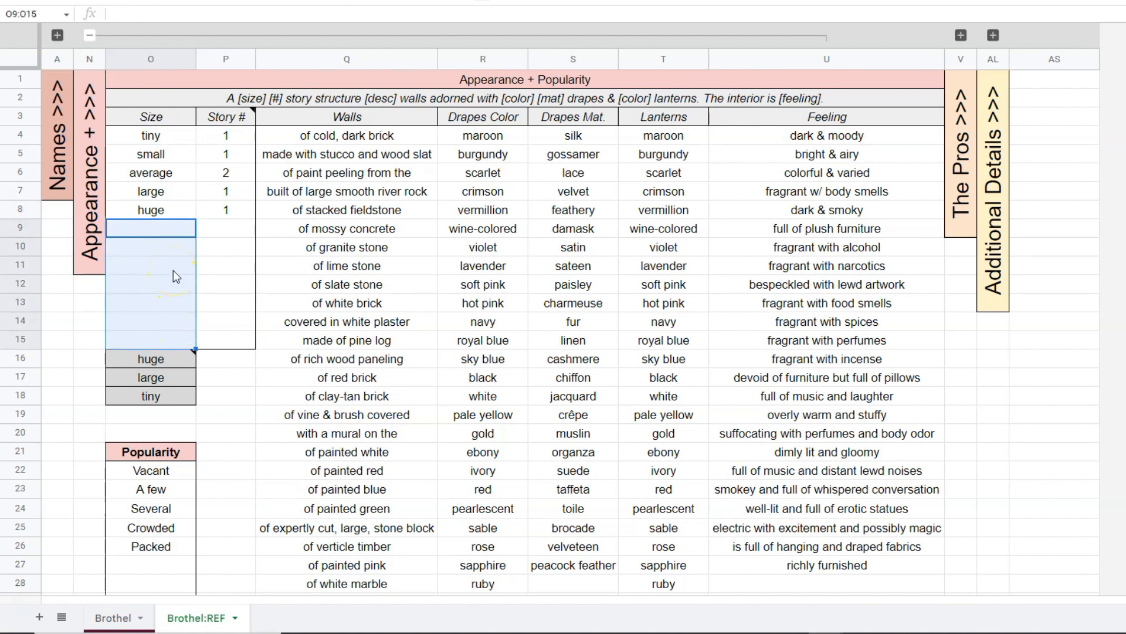
Review the Size list in O4:O15, covering both the existing entries and the blank cells below them.
left_click(297, 286)
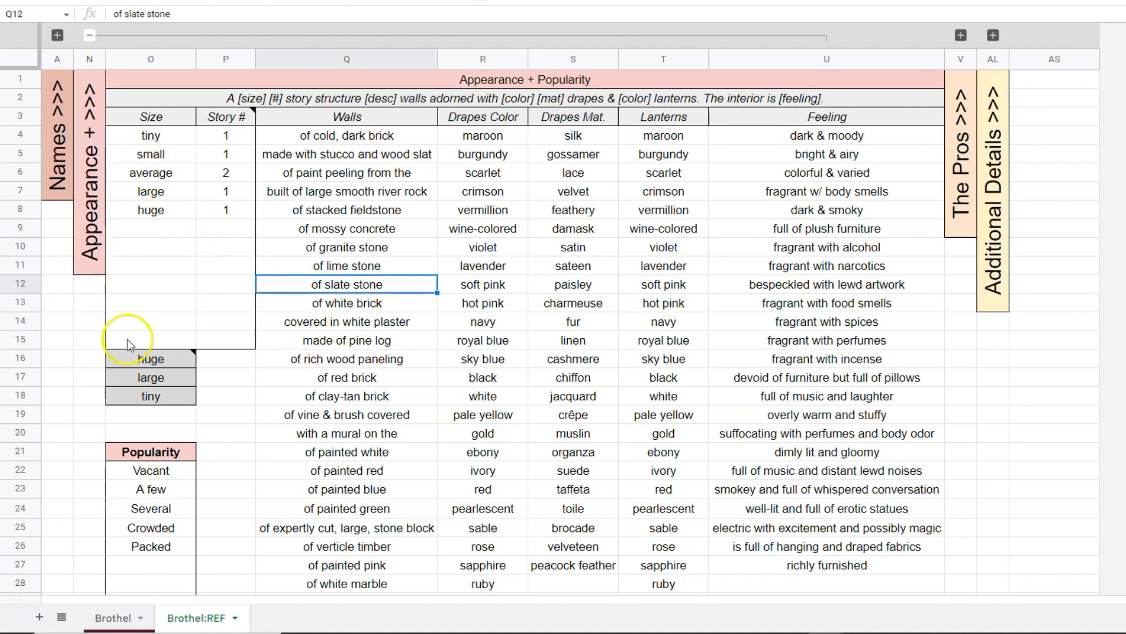
left_click(160, 338)
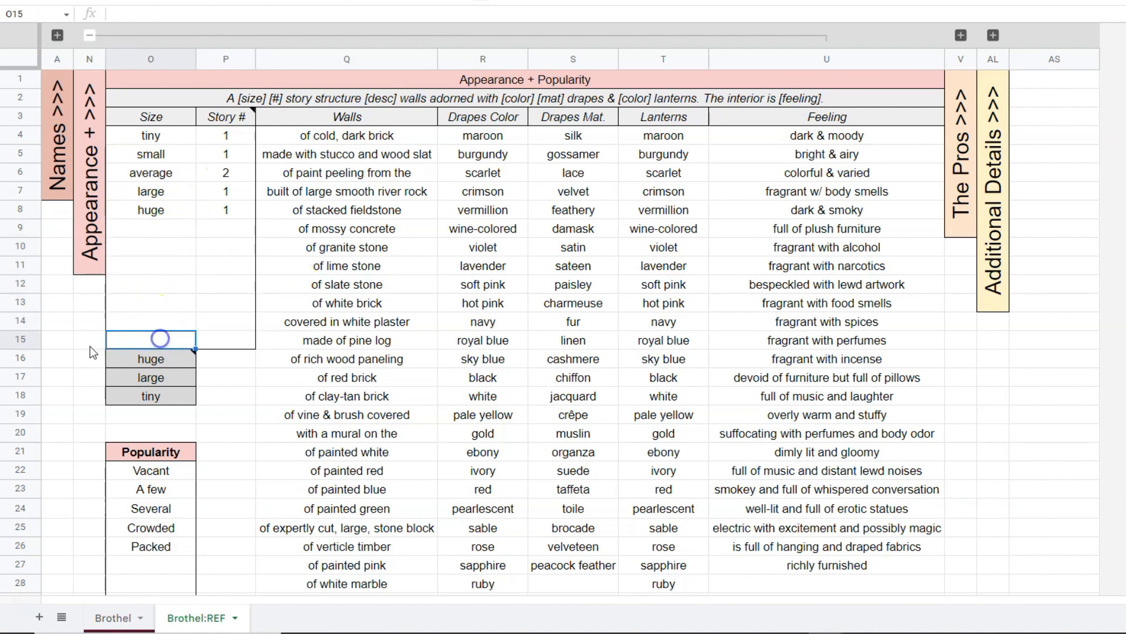
left_click_drag(158, 229, 167, 306)
left_click(154, 143)
left_click(154, 340)
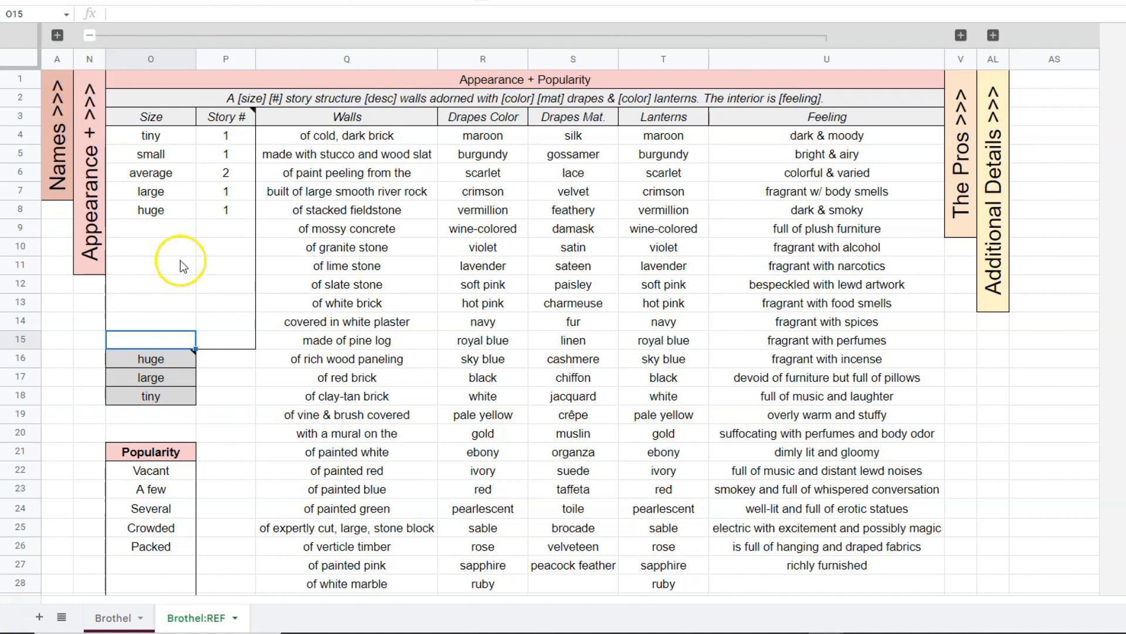
left_click_drag(150, 136, 173, 248)
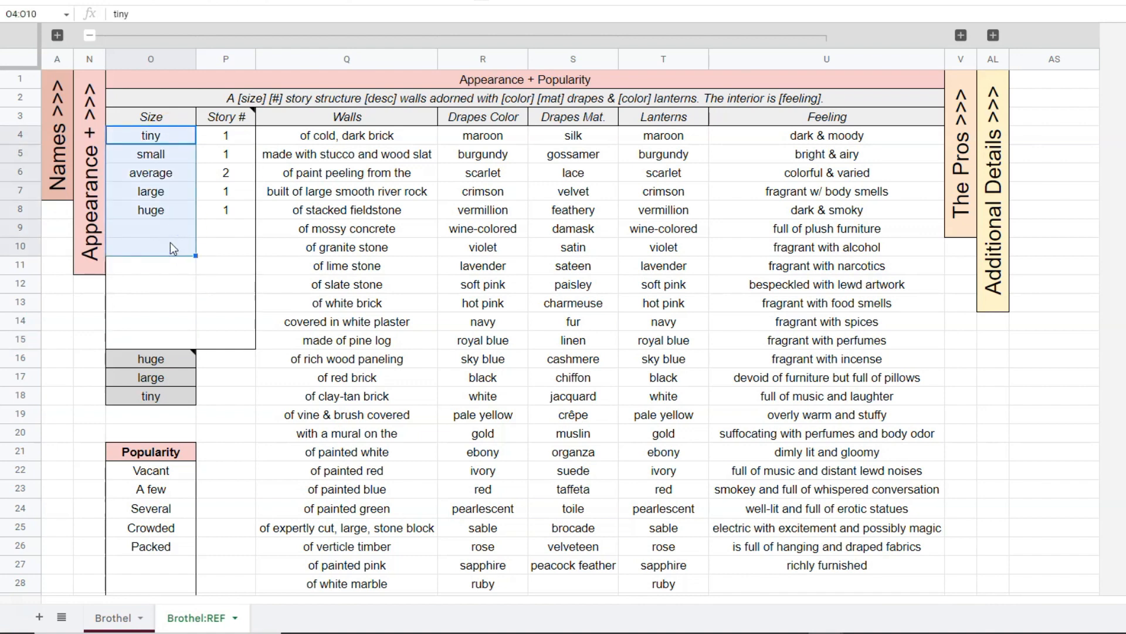
left_click(176, 258)
left_click_drag(155, 135, 158, 288)
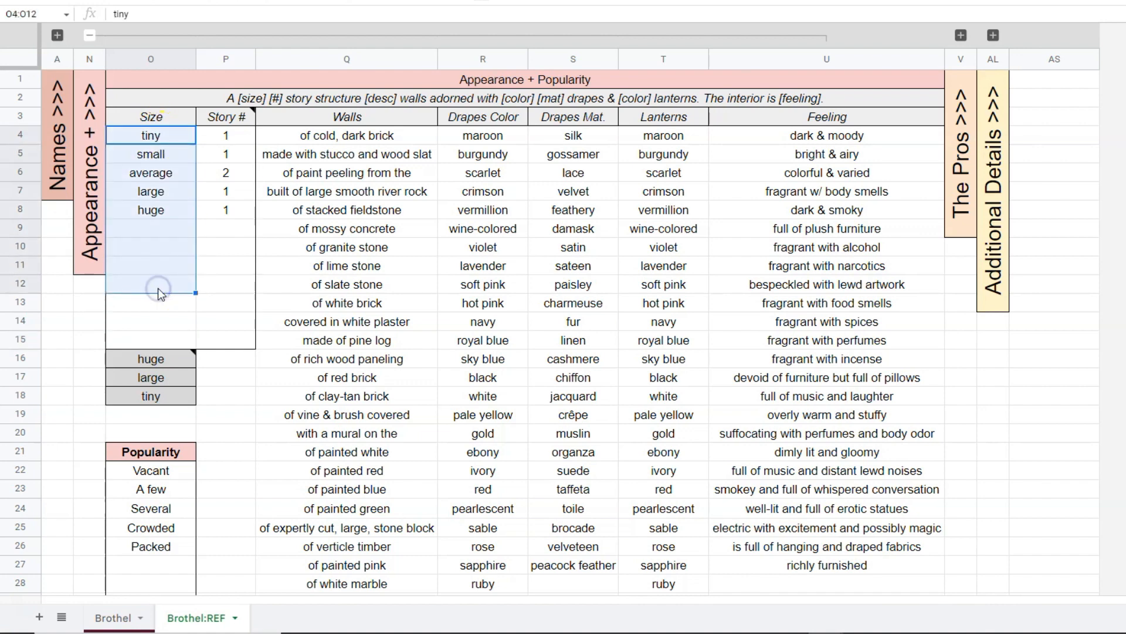
Examine the Story # column beside the sizes and inspect the tiny value in P4 and the small formula in P5.
left_click_drag(244, 135, 231, 327)
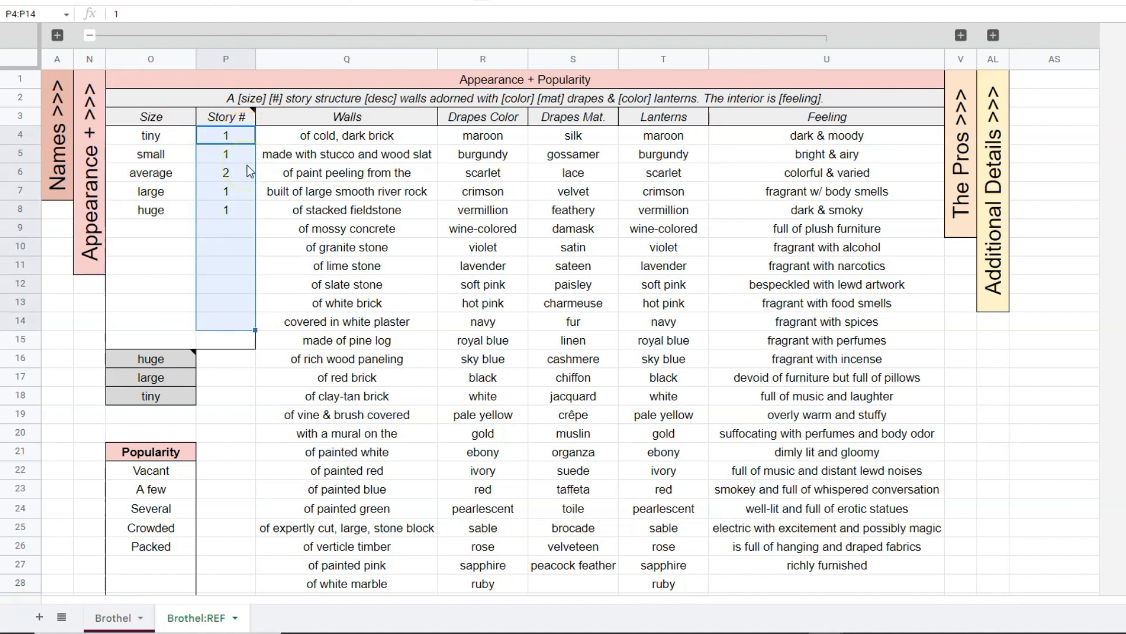
left_click(180, 134)
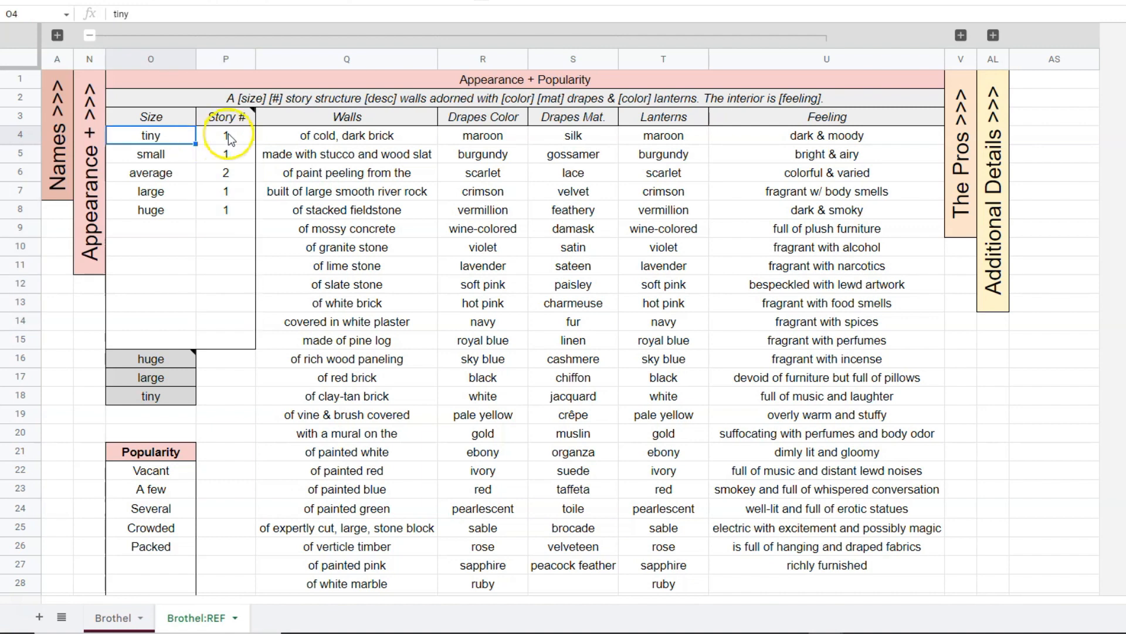
left_click(229, 135)
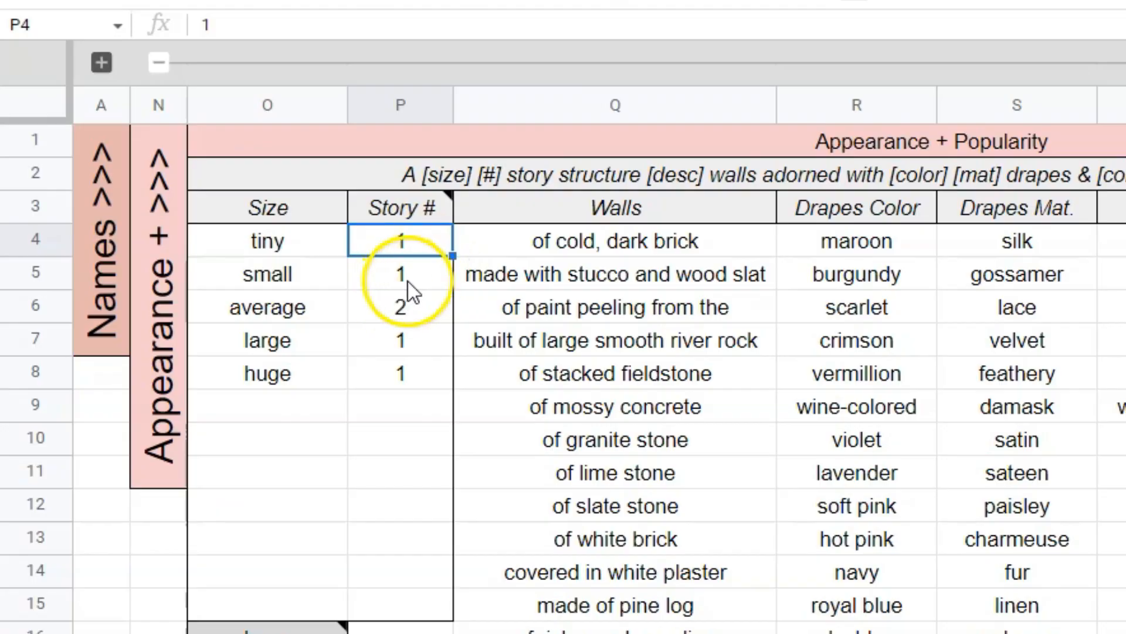
left_click(216, 155)
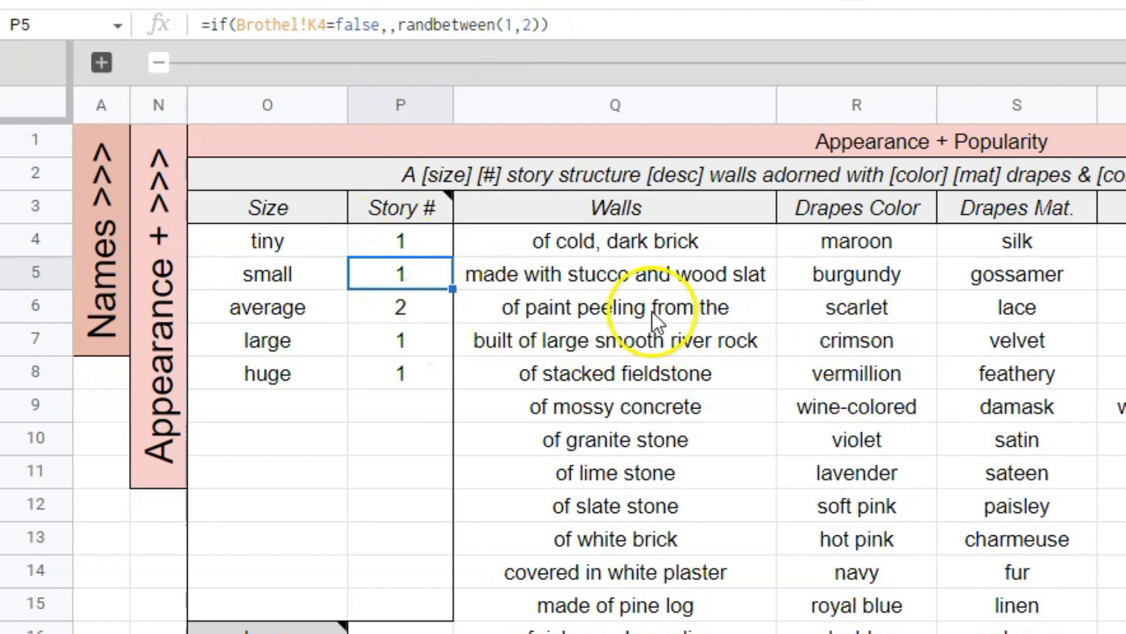
left_click(1125, 472)
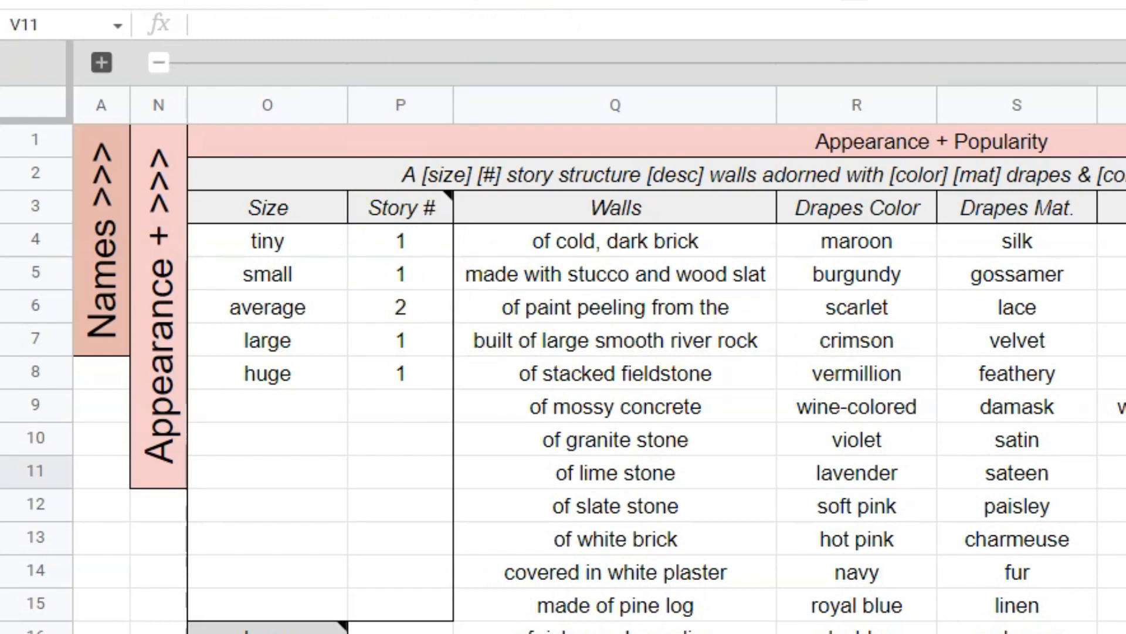
left_click(397, 273)
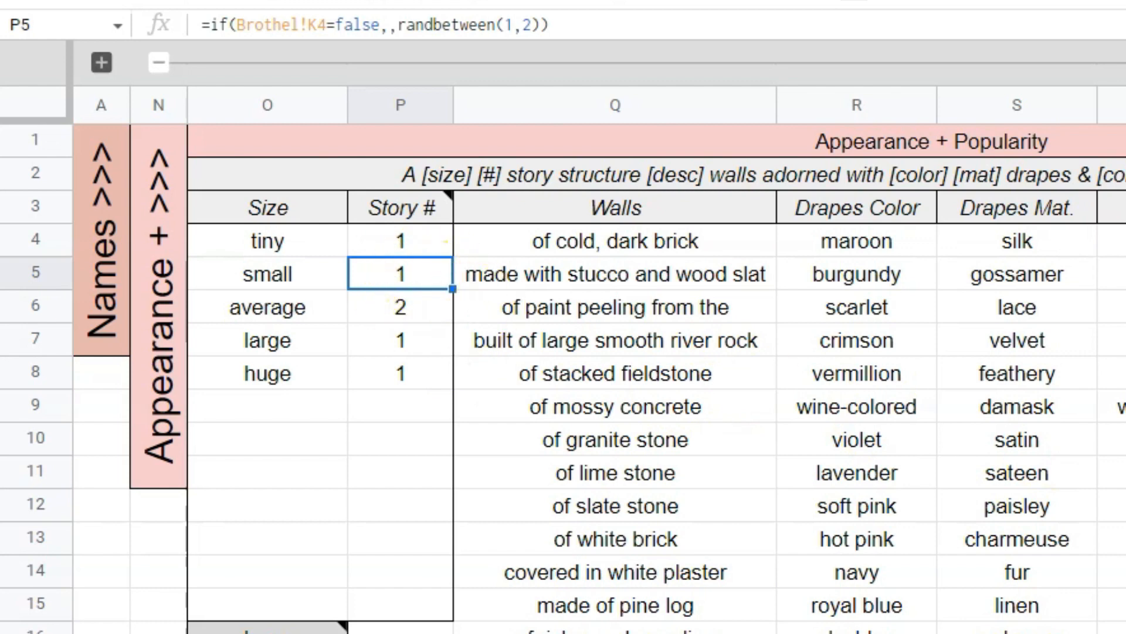
Recalculate the random story numbers several times by clearing the empty cell V12.
left_click(1125, 505)
key("Delete")
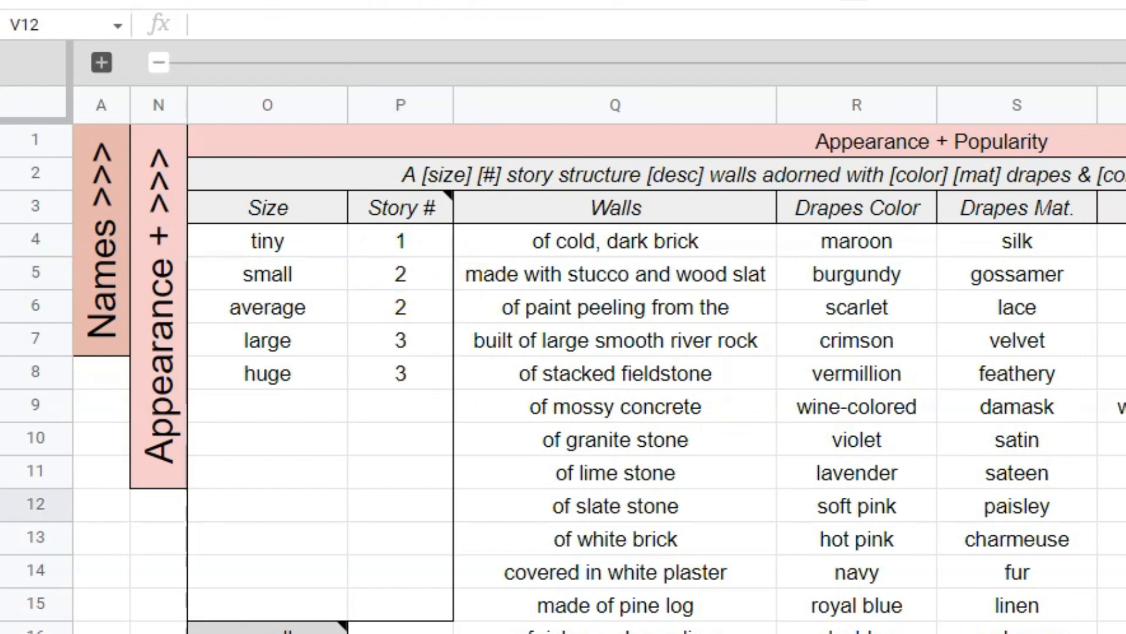
key("Delete")
key("Delete")
key("Delete")
key("Delete")
key("Delete")
key("Delete")
Inspect the randbetween ranges in the Story # formulas for small in P5 and huge in P8.
left_click(439, 261)
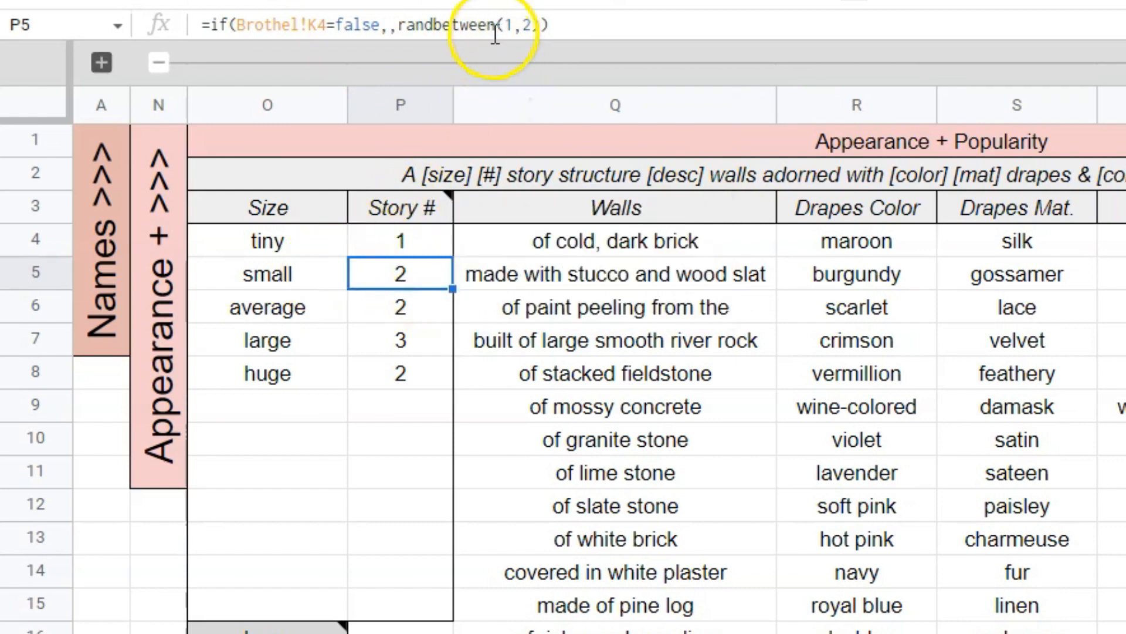
left_click_drag(496, 24, 558, 23)
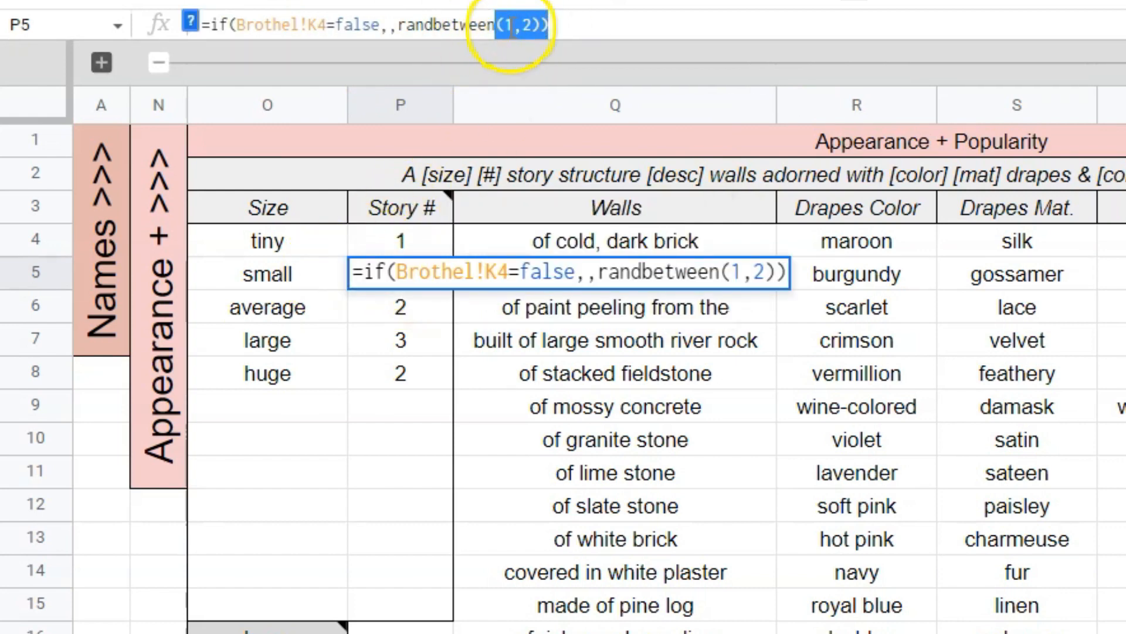
left_click(380, 375)
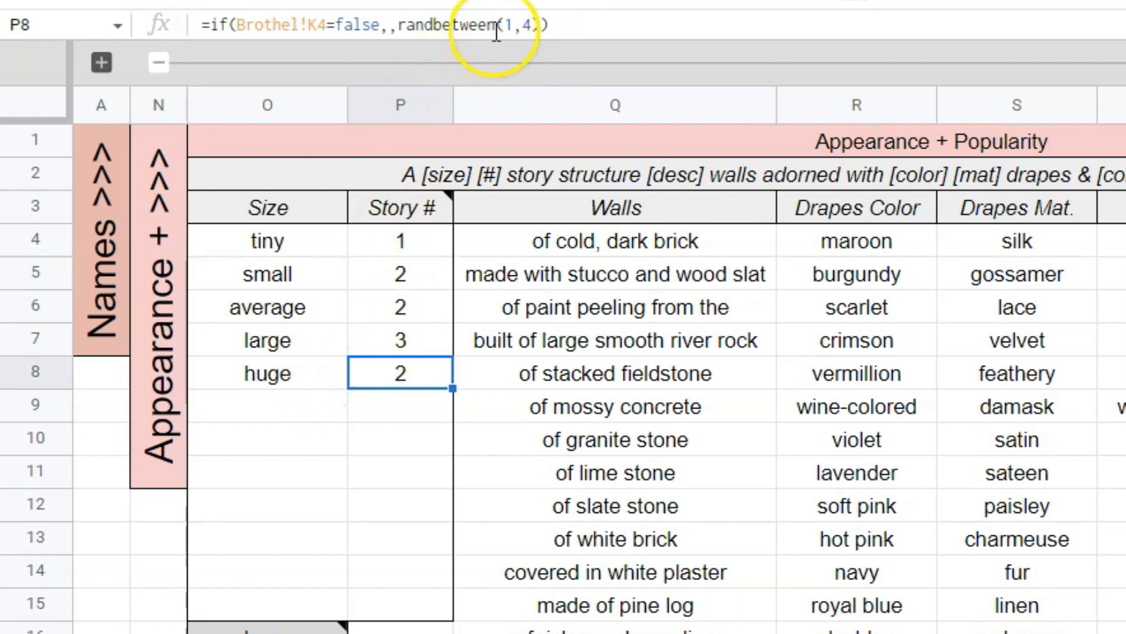
left_click_drag(495, 24, 562, 25)
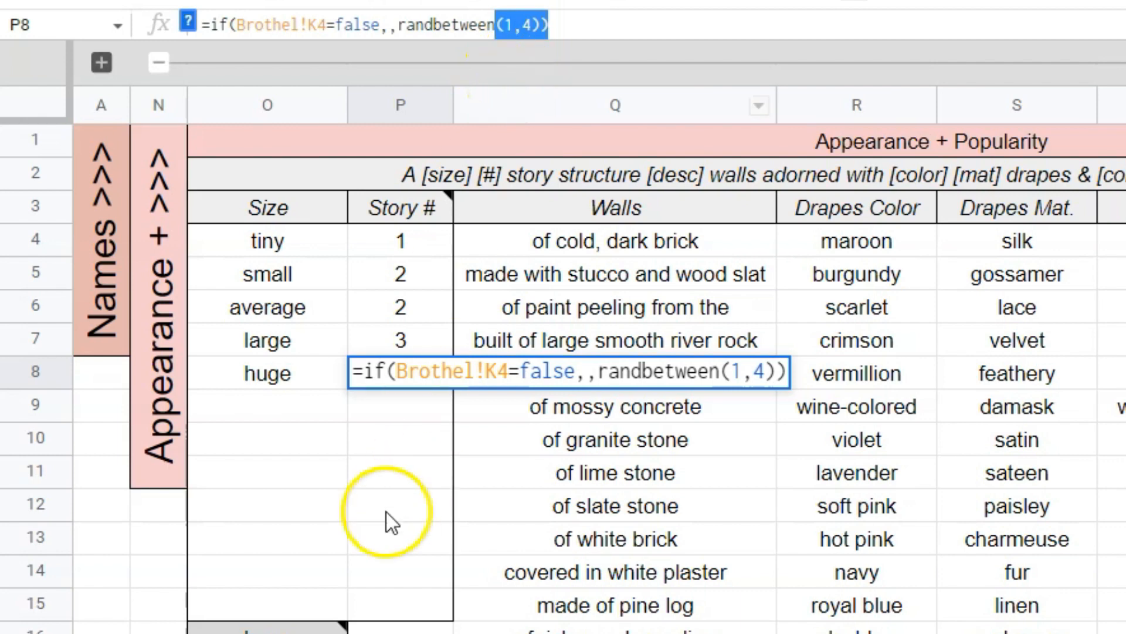
key("Escape")
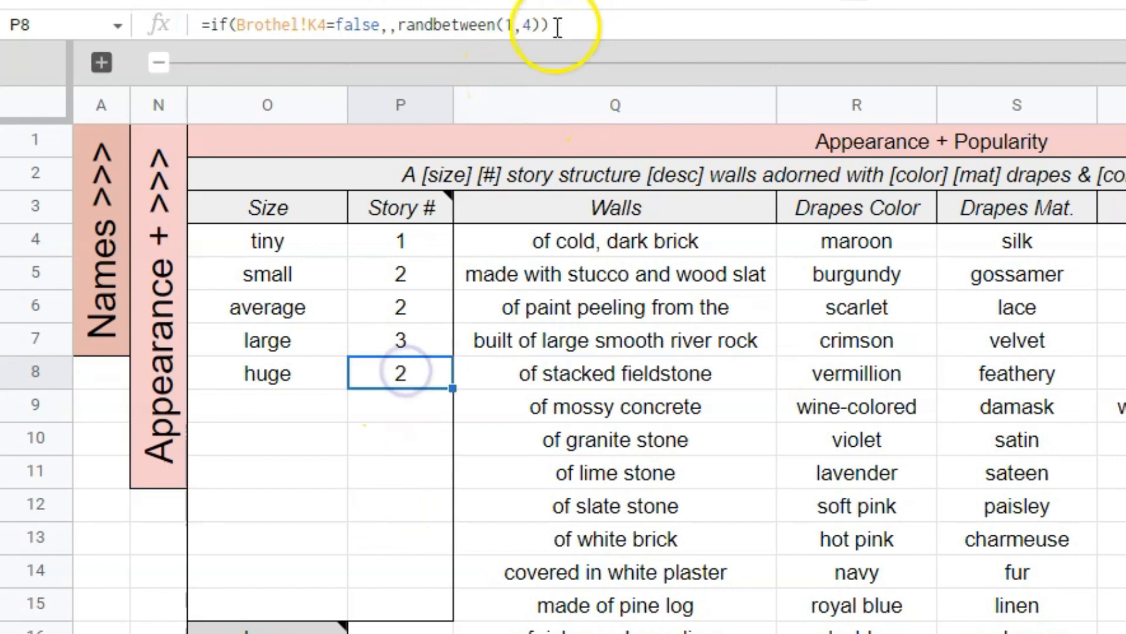
Change the huge size's Story # formula in P8 to use randbetween(2,10).
left_click(514, 24)
key("BackSpace")
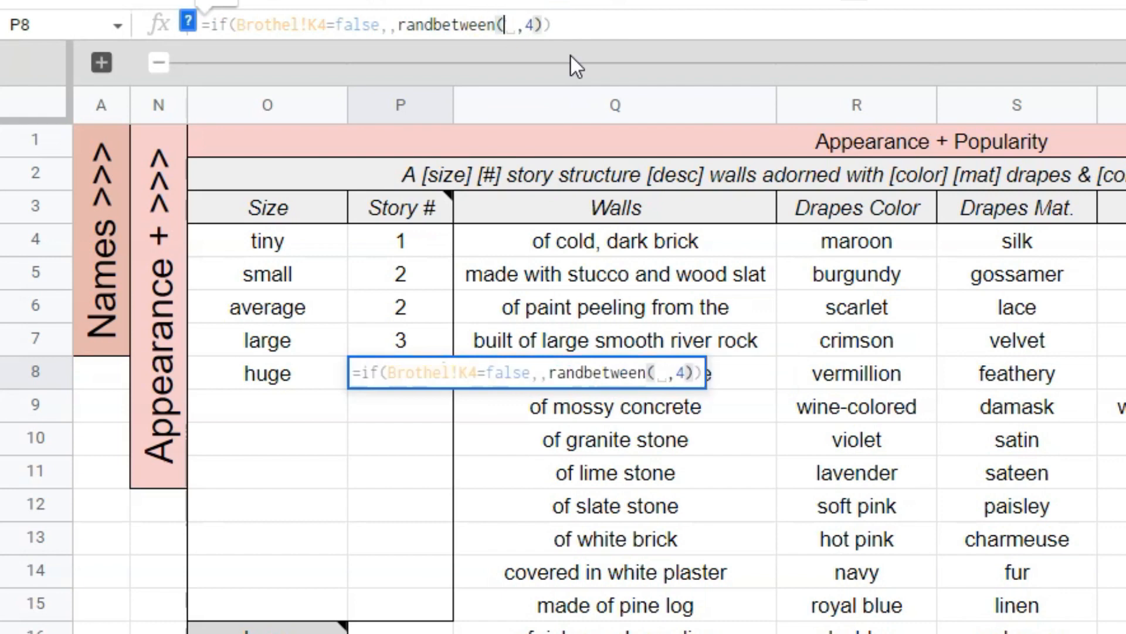
type("2")
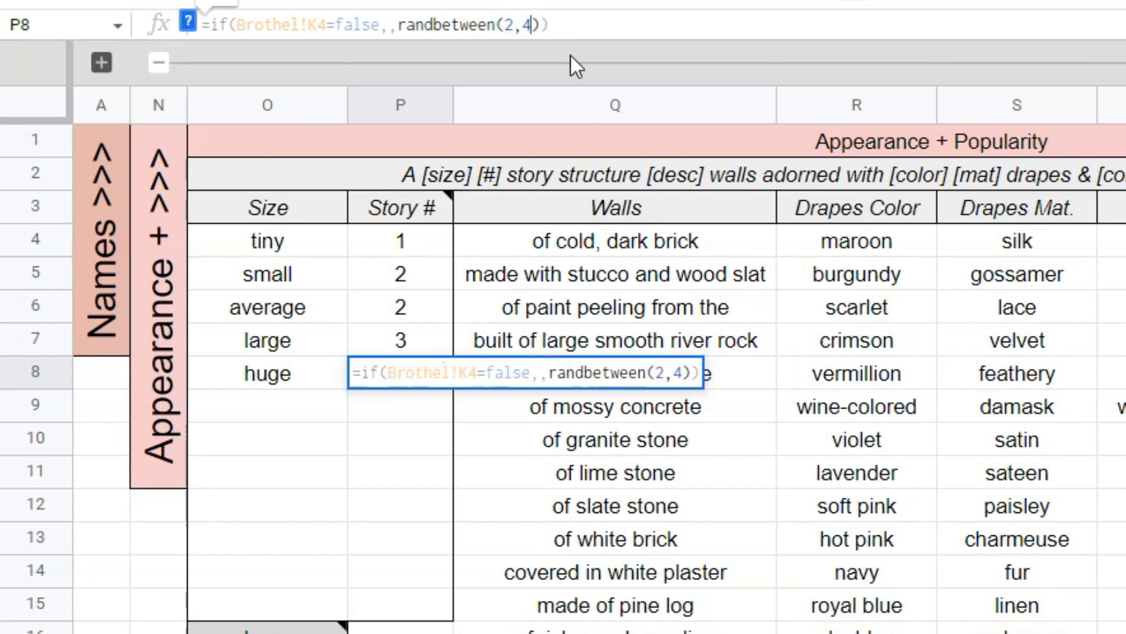
key("BackSpace")
type("10")
key("Return")
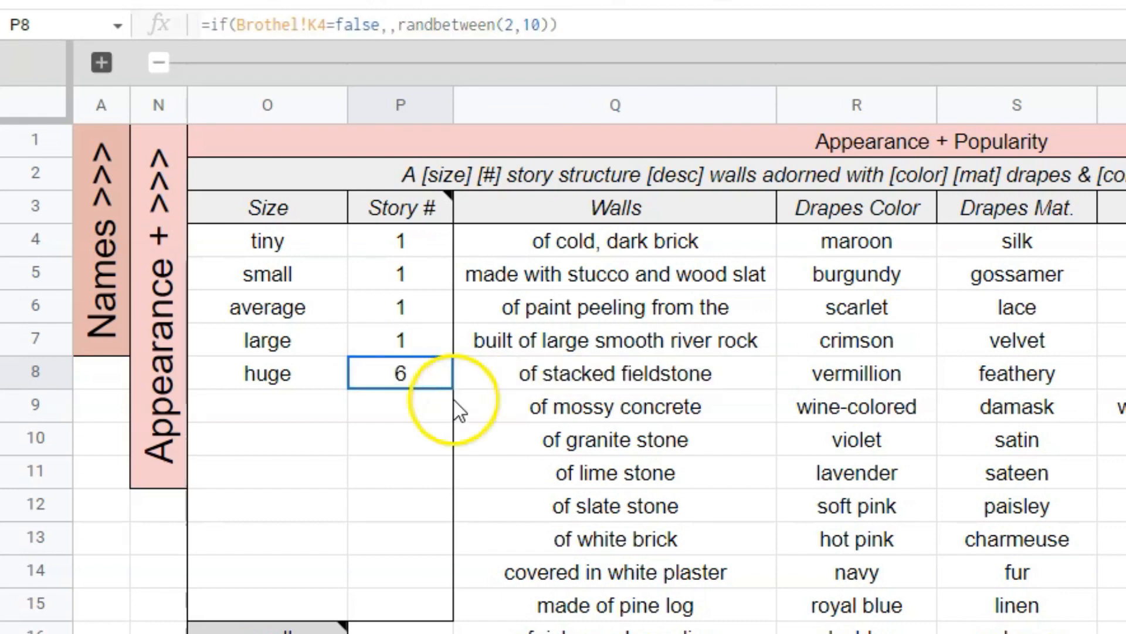
left_click_drag(414, 384, 424, 449)
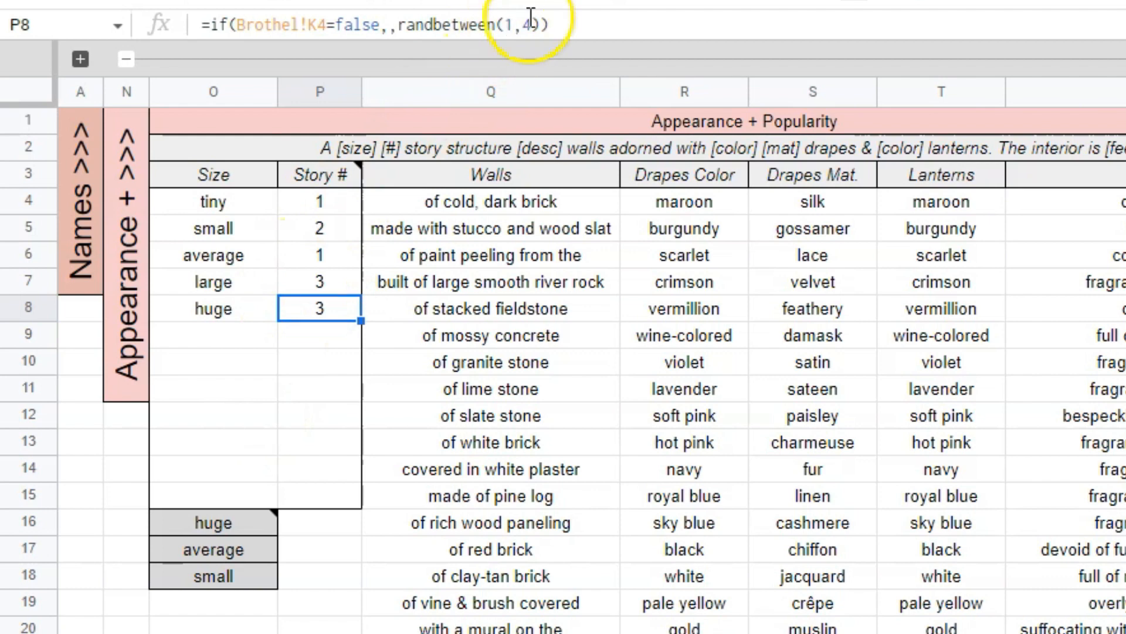
Review the Story # values in P4:P8 and check the tiny size's entry in P4.
left_click_drag(329, 202, 340, 319)
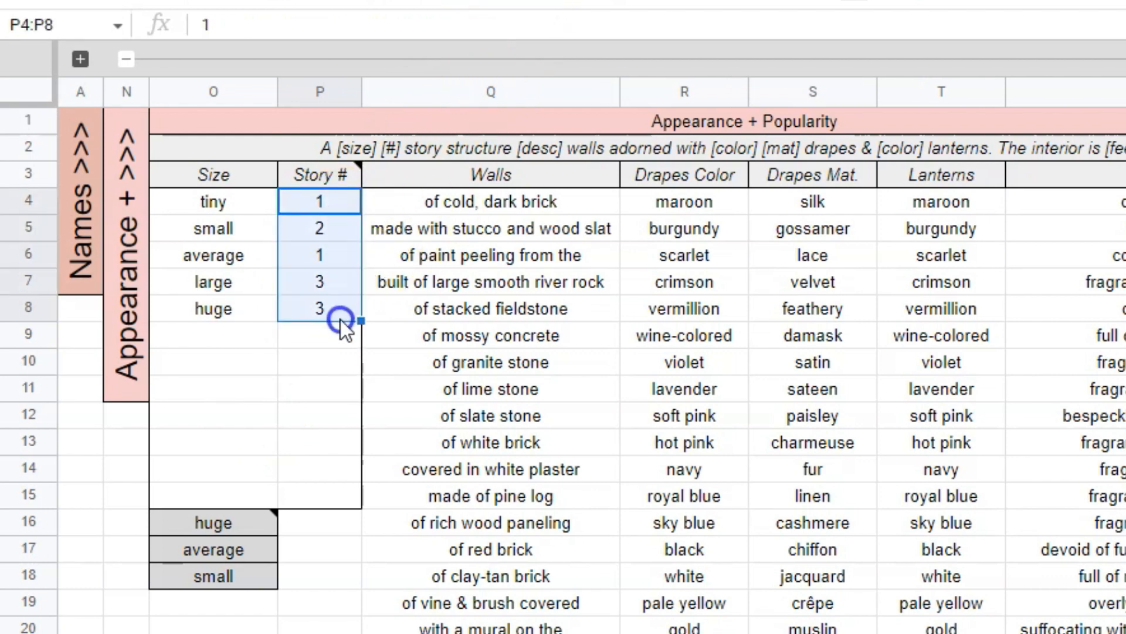
left_click(335, 206)
left_click(230, 1)
left_click(235, 192)
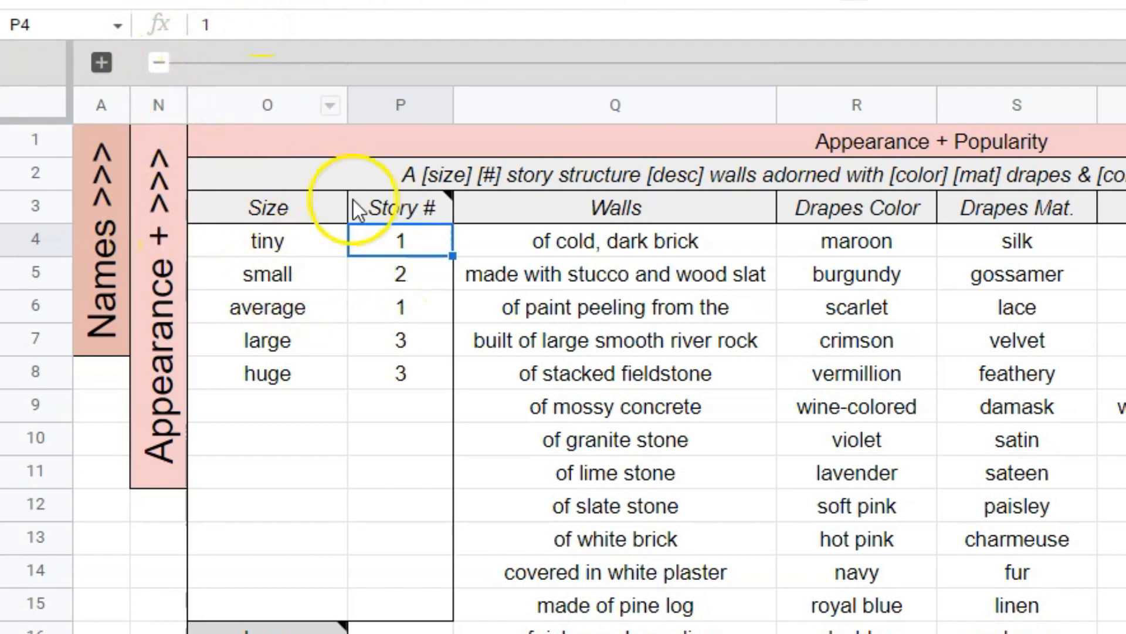
Copy the small size's formula =if(Brothel!K4=false,,randbetween(1,2)) from P5 into P4 for the tiny size.
left_click(410, 276)
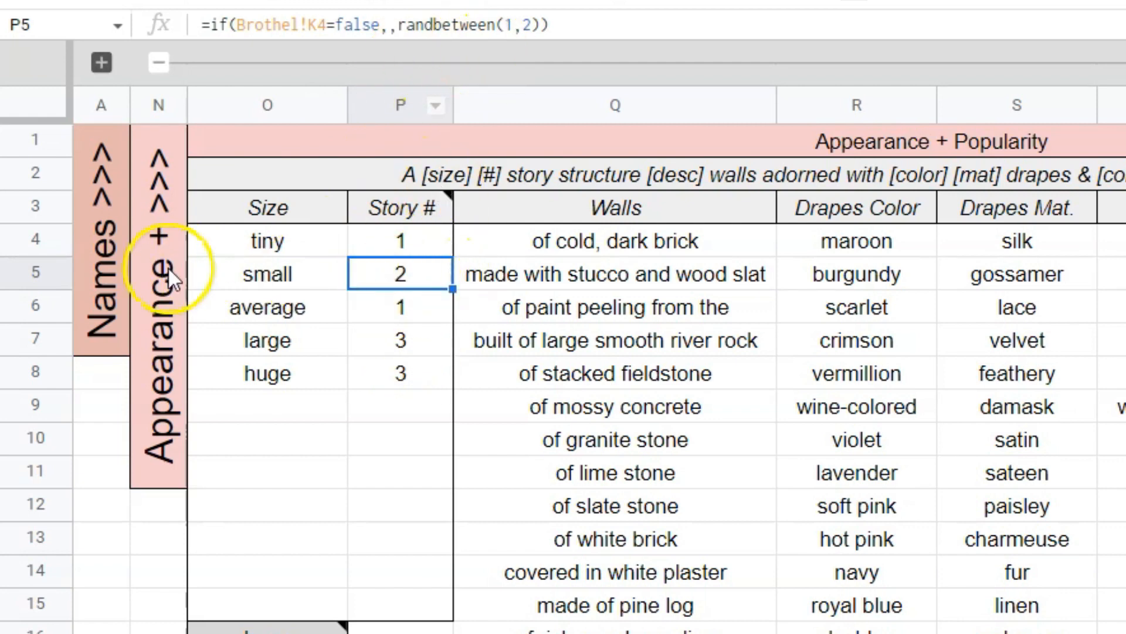
left_click_drag(563, 26, 202, 25)
key("ctrl+c")
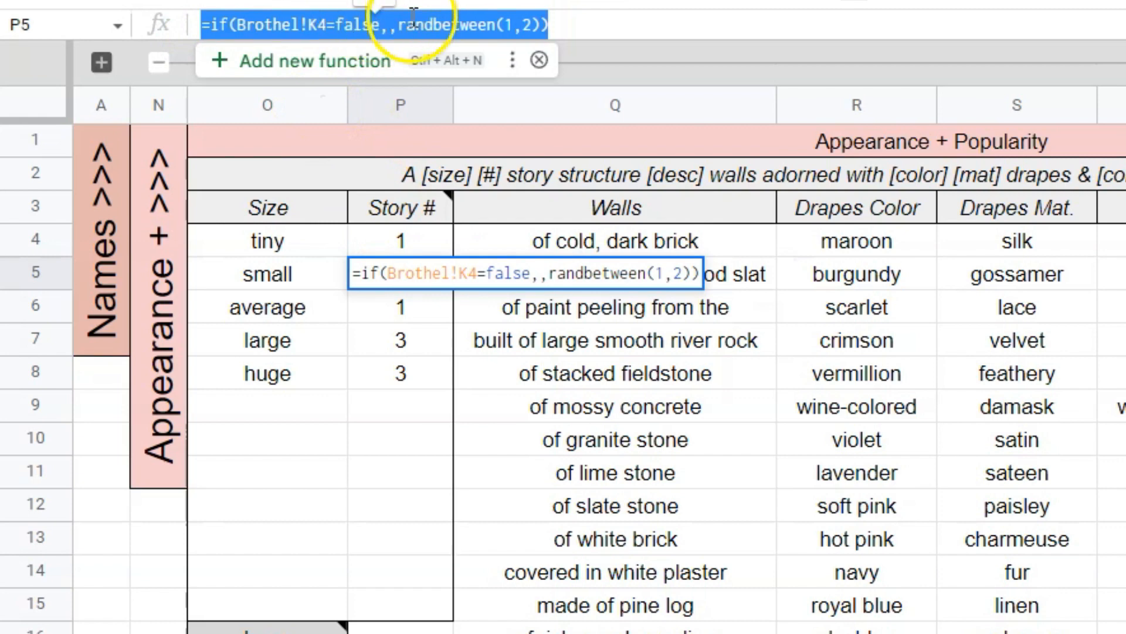
key("Escape")
left_click(423, 245)
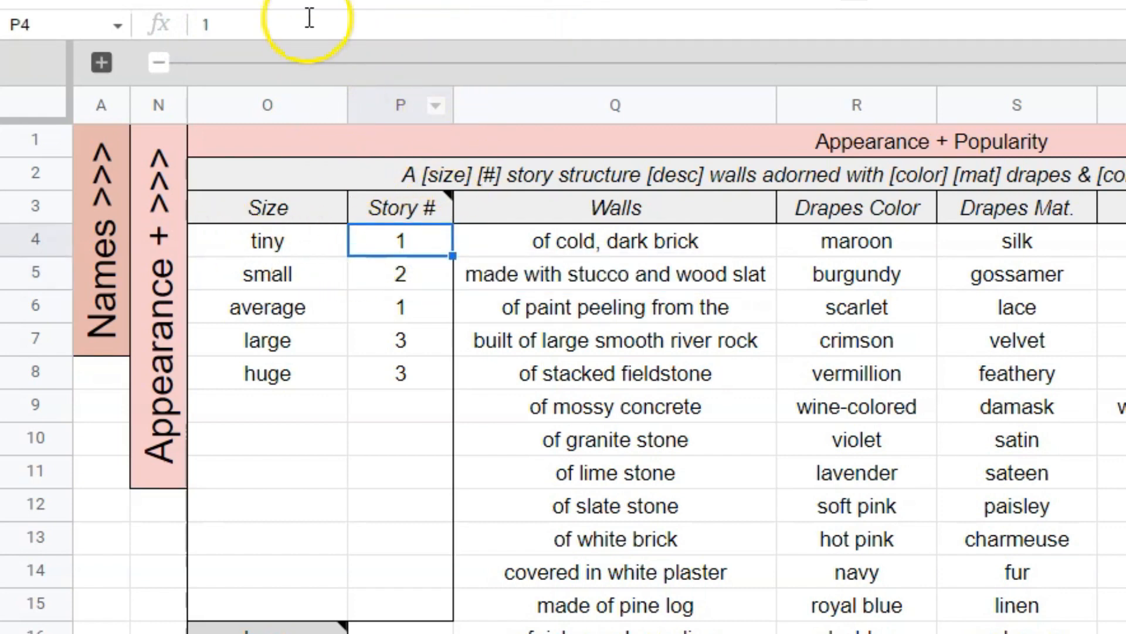
left_click_drag(294, 25, 78, 32)
key("ctrl+v")
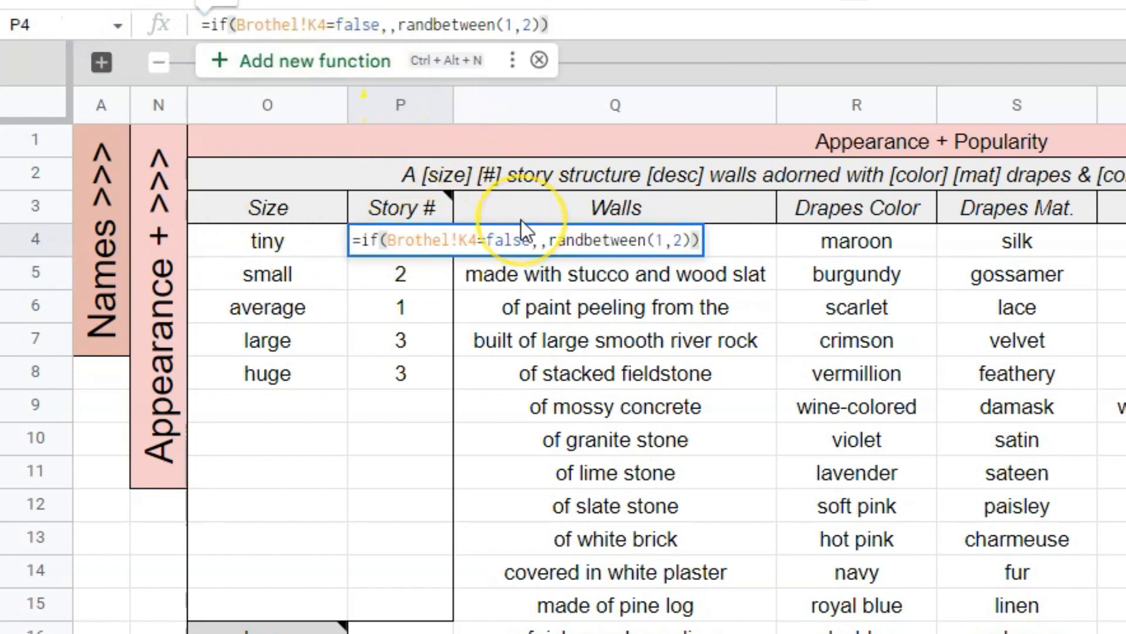
key("Return")
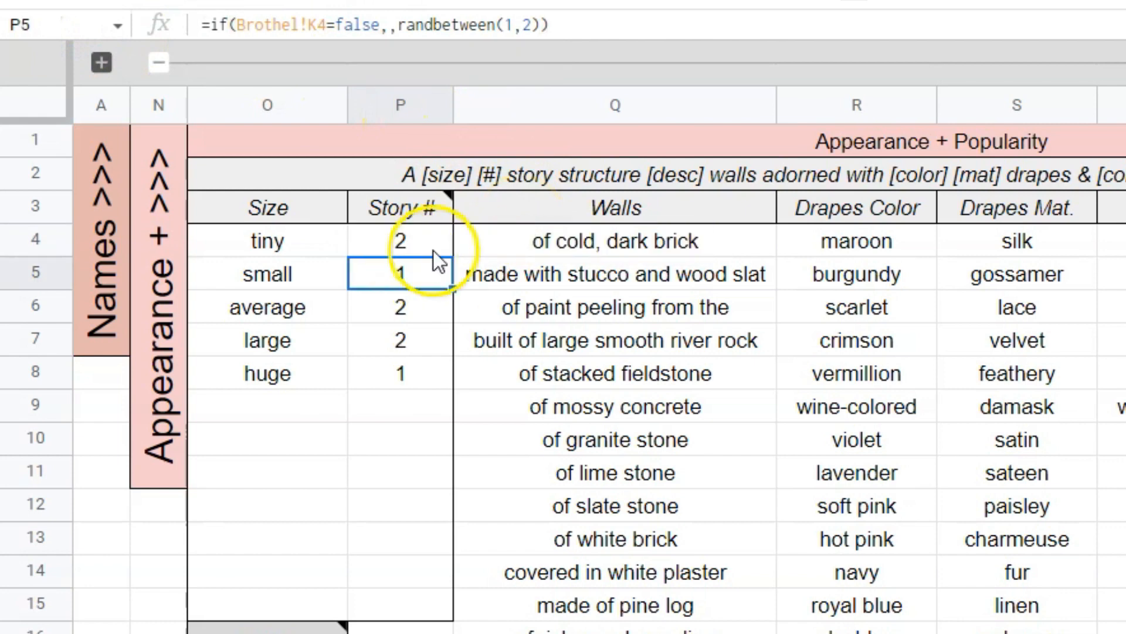
Check the new formula in P4 and compare it with the Story # formulas in the cells below.
left_click(433, 248)
left_click(556, 26)
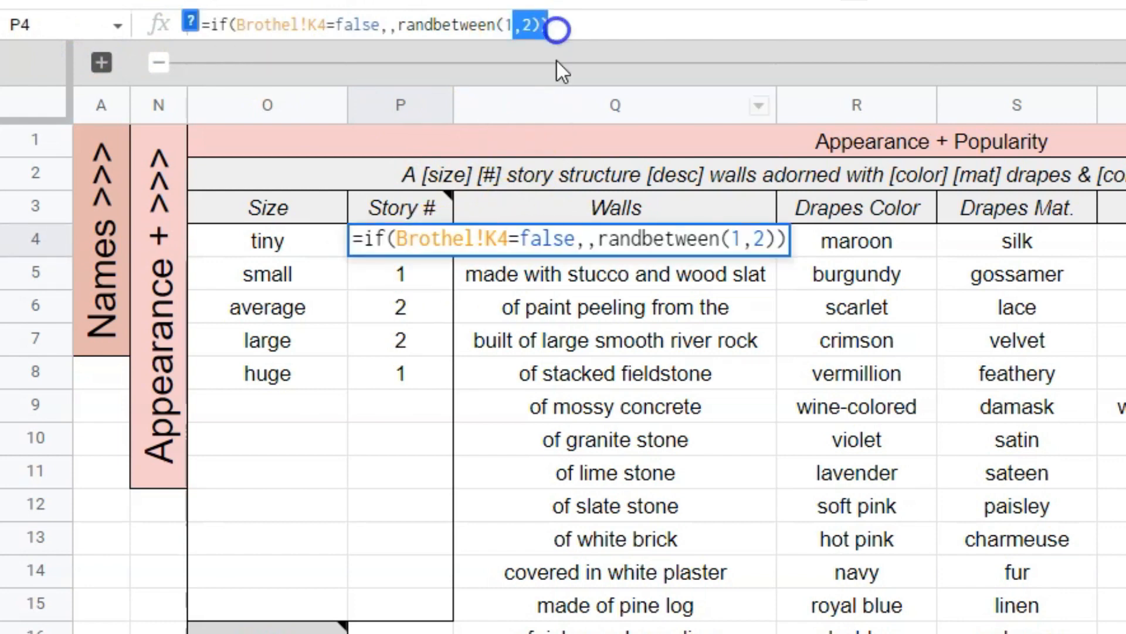
left_click(411, 339)
left_click(415, 241)
key("Down")
key("Down")
key("Down")
key("Down")
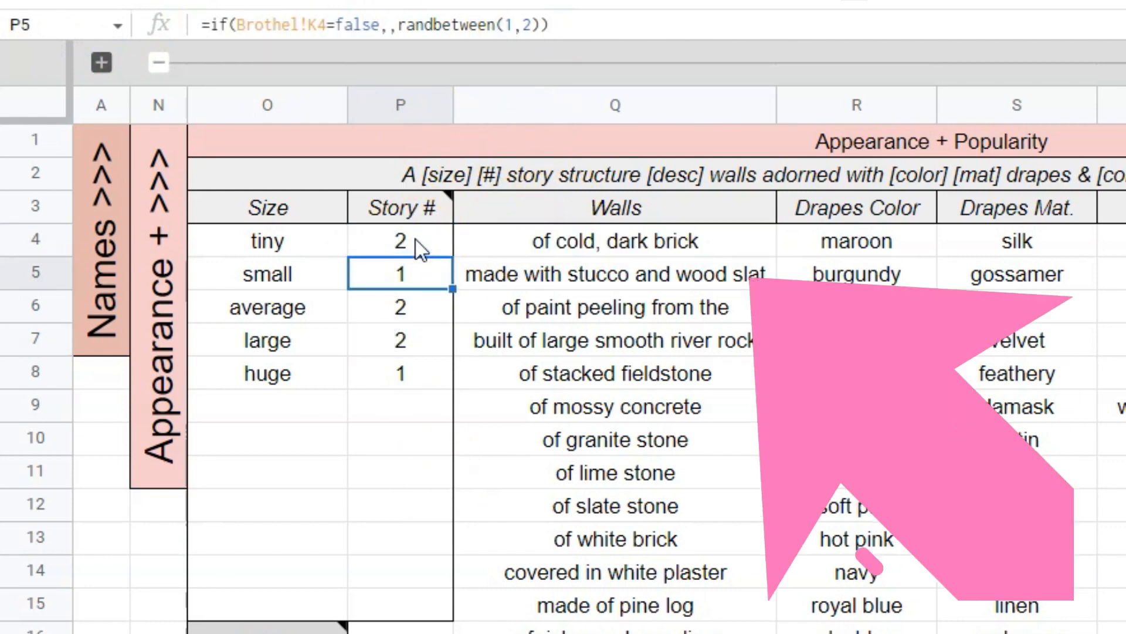
key("Up")
key("Up")
key("Up")
key("Up")
key("Down")
key("Down")
key("Down")
key("Down")
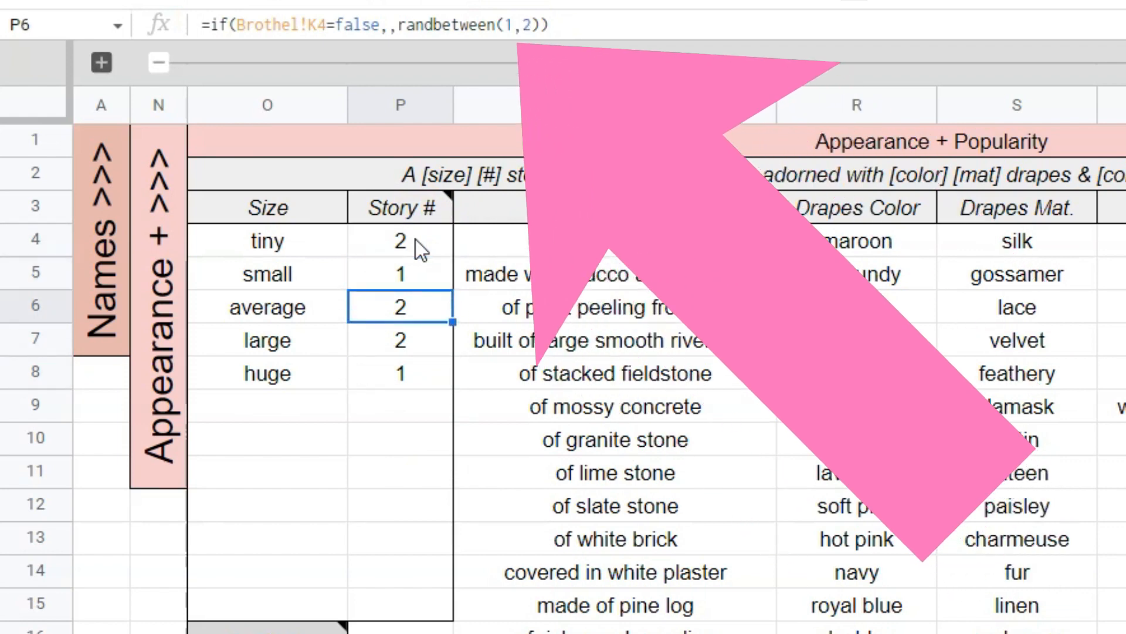
key("Up")
key("Up")
key("Up")
key("Up")
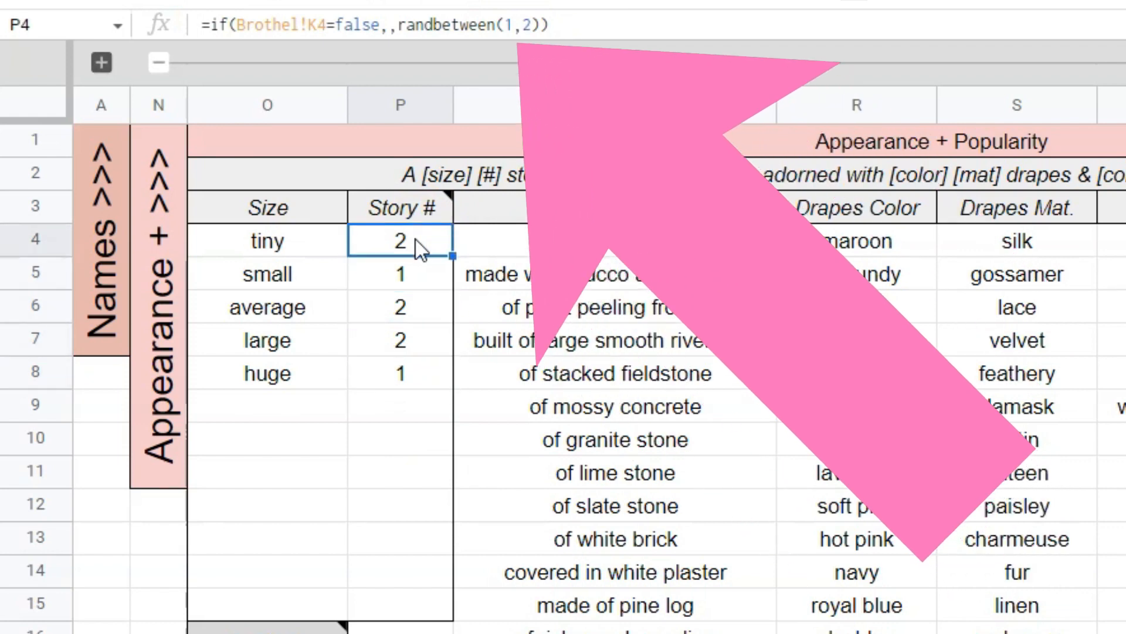
Examine the blank cells O9:O15 and P9:P15 reserved for additional sizes and their story numbers.
left_click_drag(322, 411, 264, 596)
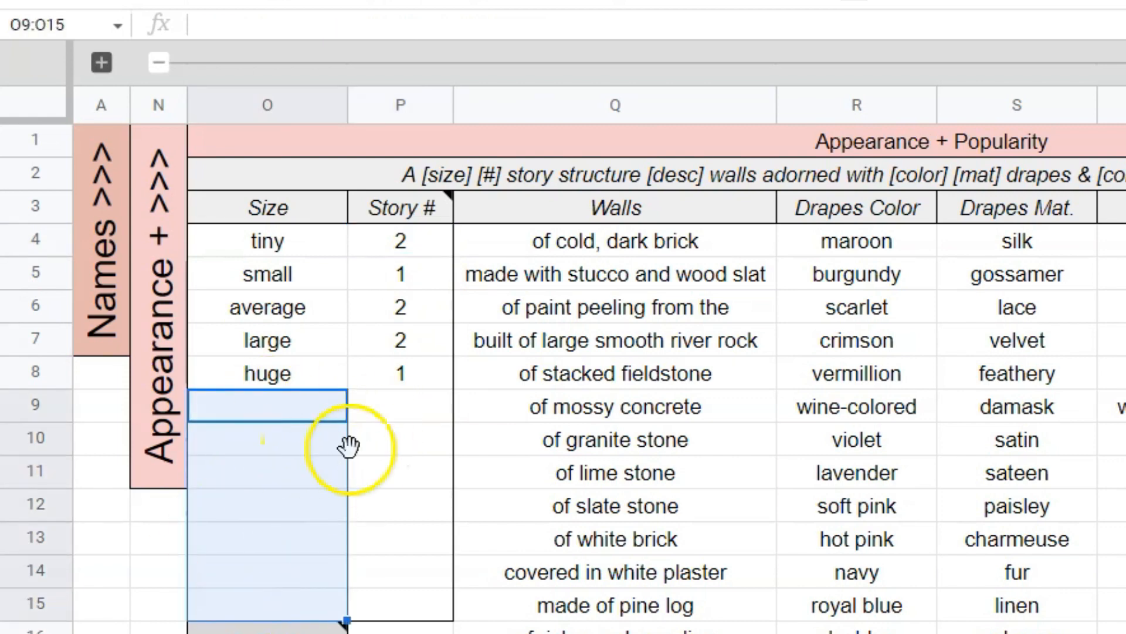
left_click_drag(418, 415, 414, 601)
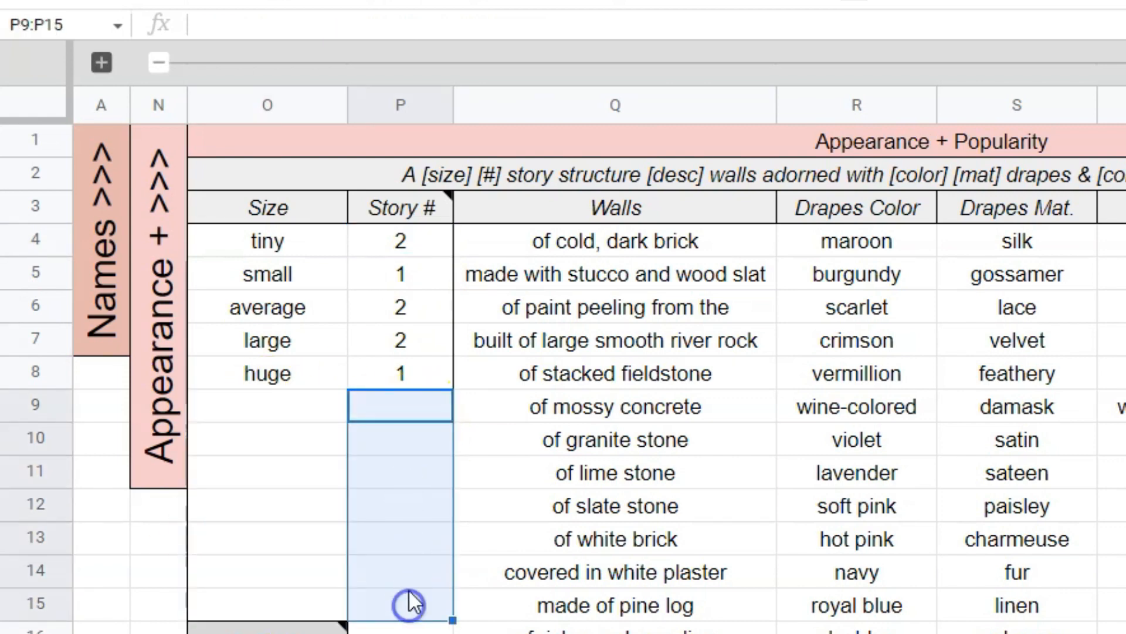
left_click(411, 438)
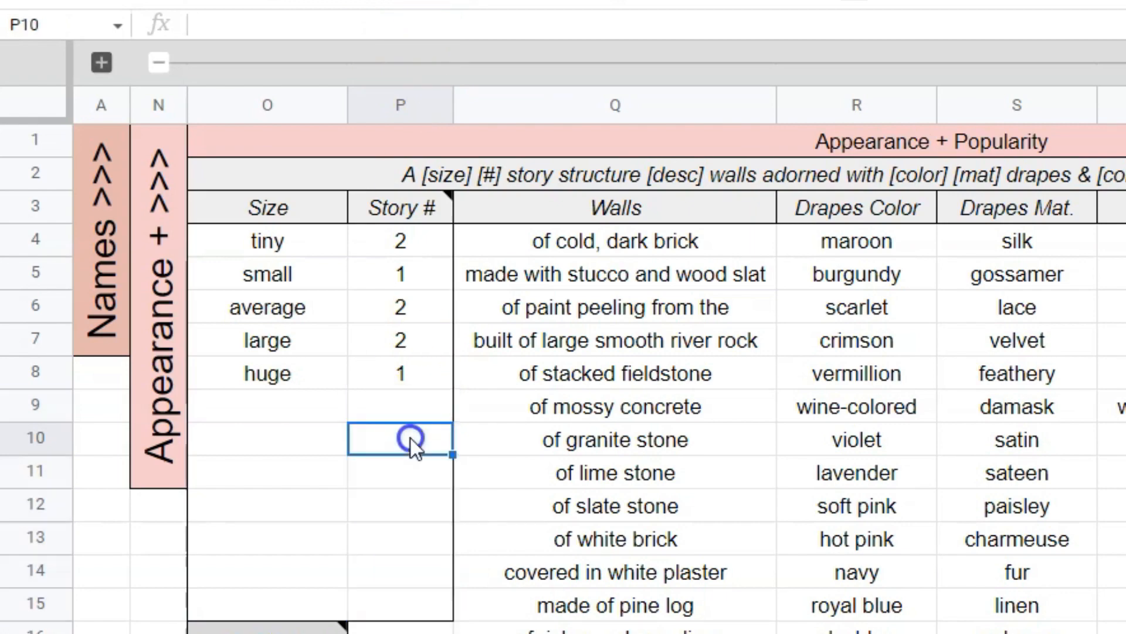
Look over the lists down to the Popularity block and check the first brothel's popularity formula in C11 of the Brothel sheet.
left_click(411, 475)
left_click(411, 507)
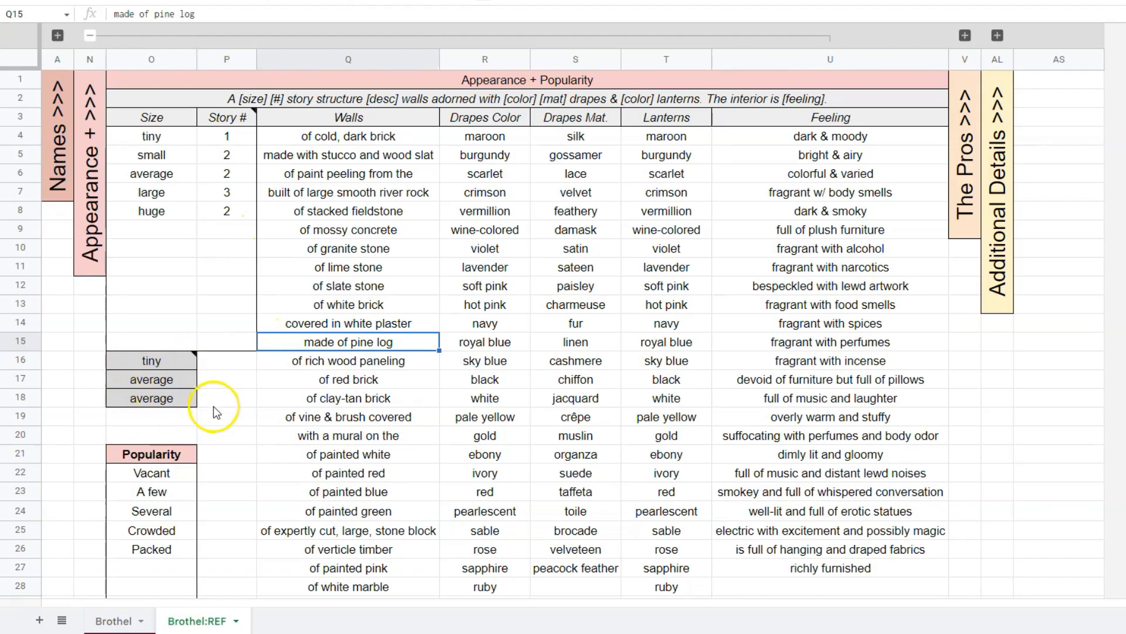
scroll(233, 392, "down", 4)
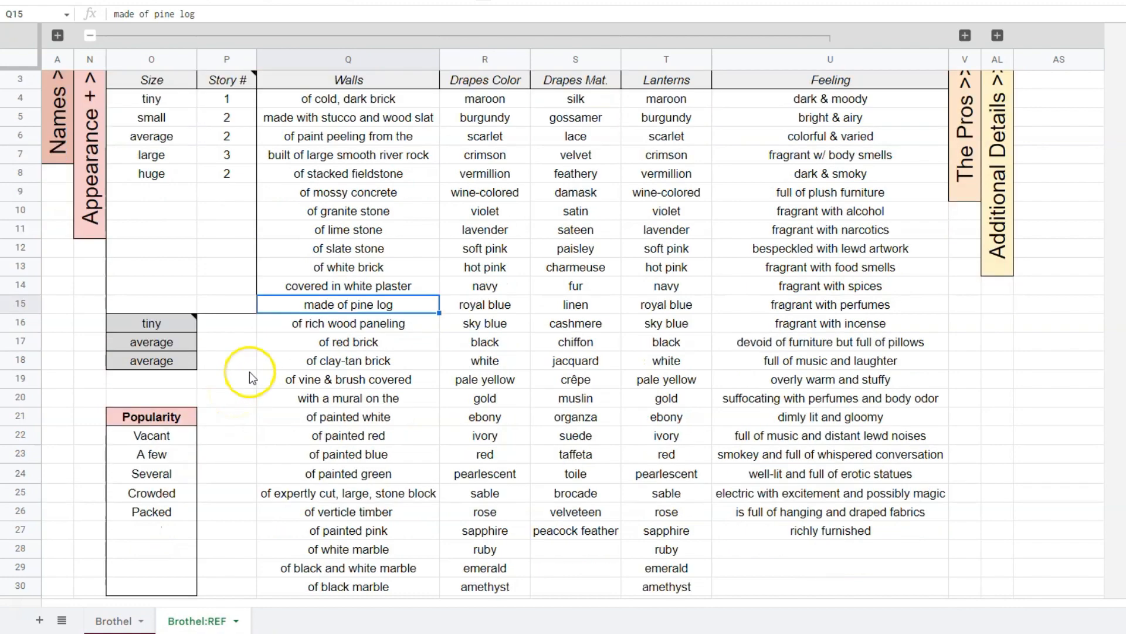
left_click_drag(183, 287, 180, 432)
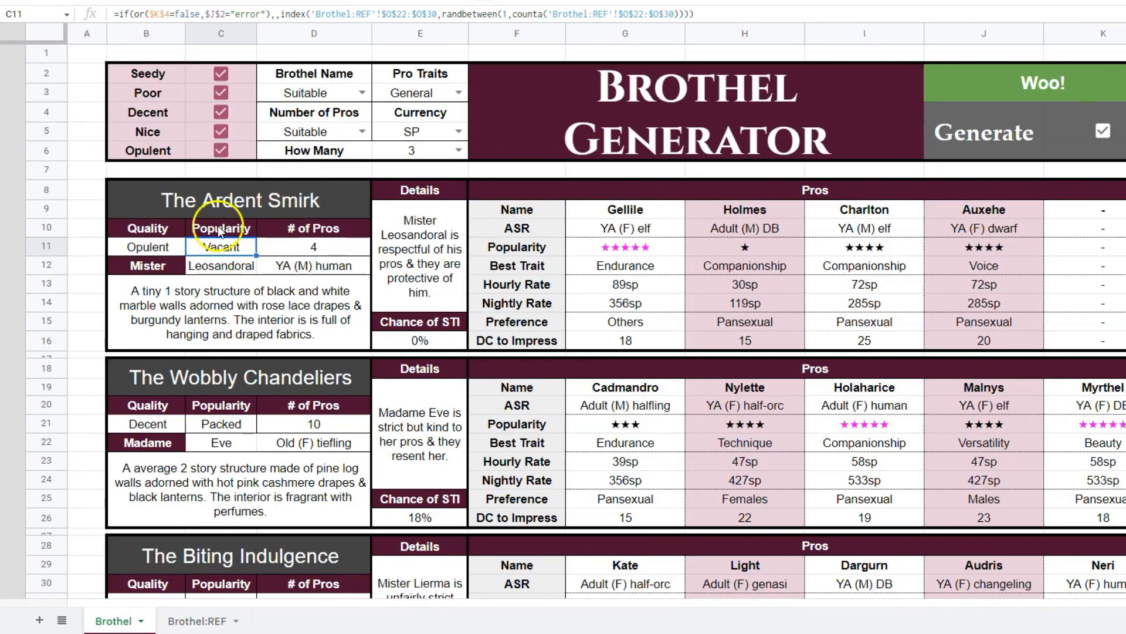
left_click(233, 247)
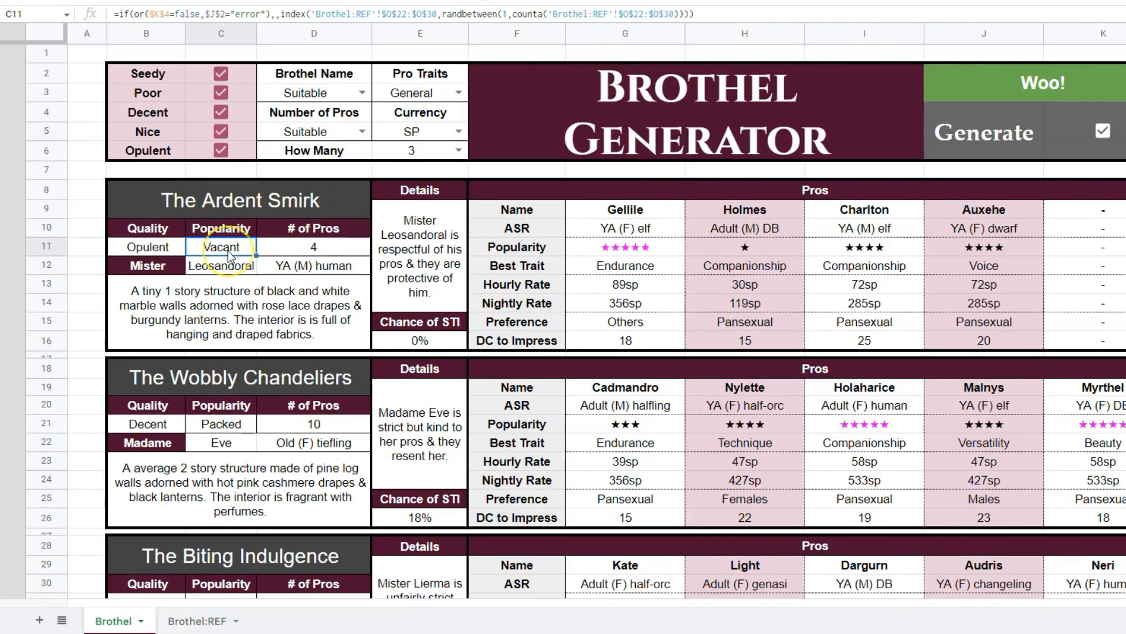
key("alt+Down")
Examine the Popularity list in O22:O30 of Brothel:REF, including the blank cells available for extra entries.
left_click(154, 288)
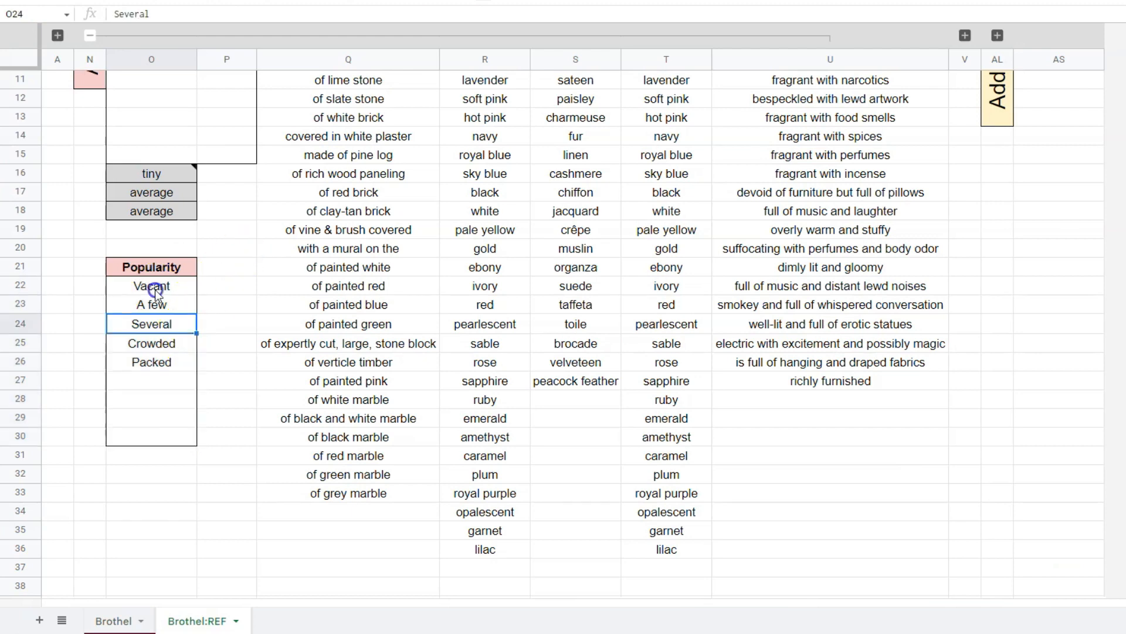
left_click_drag(155, 382, 165, 430)
left_click_drag(161, 288, 157, 426)
left_click(187, 399)
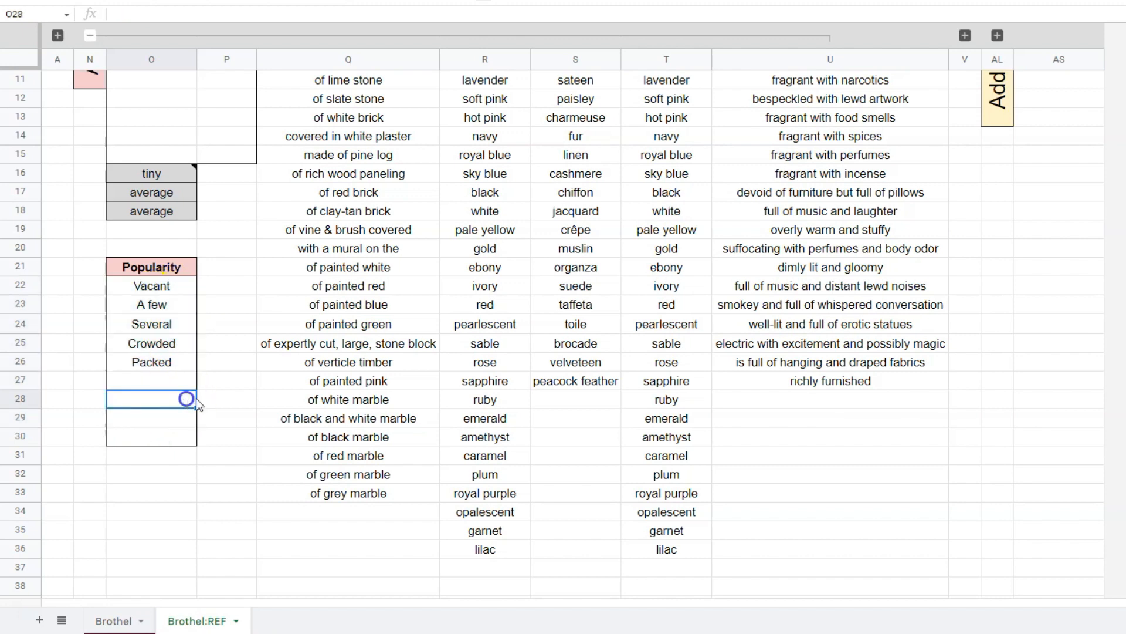
double_click(159, 434)
left_click_drag(163, 291, 150, 435)
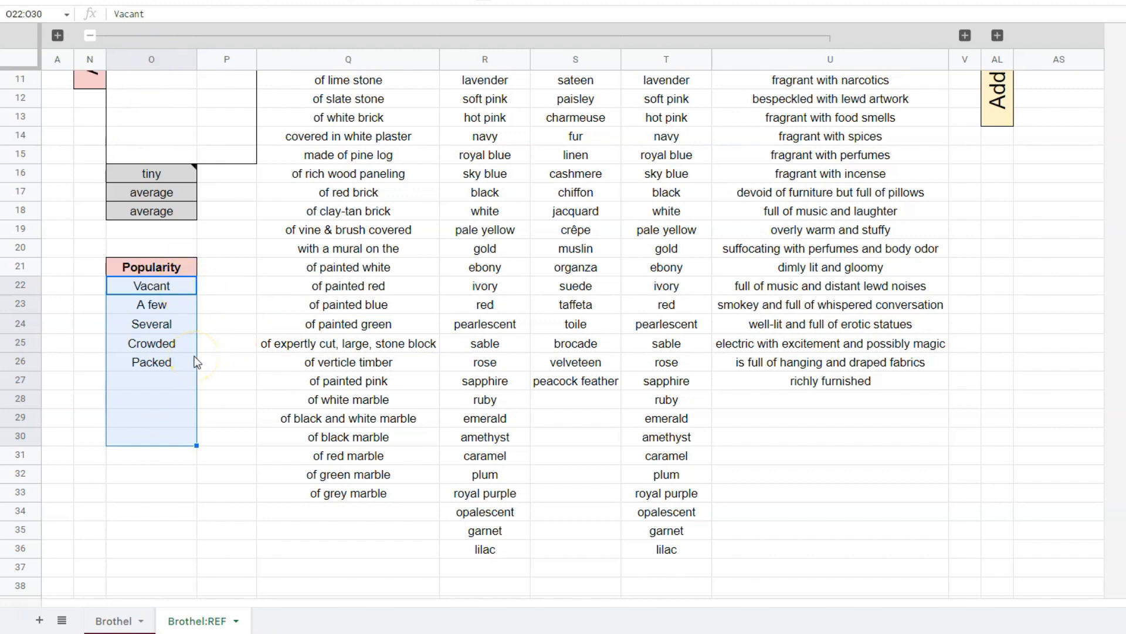
Review the Walls, Drapes Color, Drapes Mat., Lanterns and Feeling lists in columns Q to U.
scroll(364, 382, "up", 4)
left_click(499, 213)
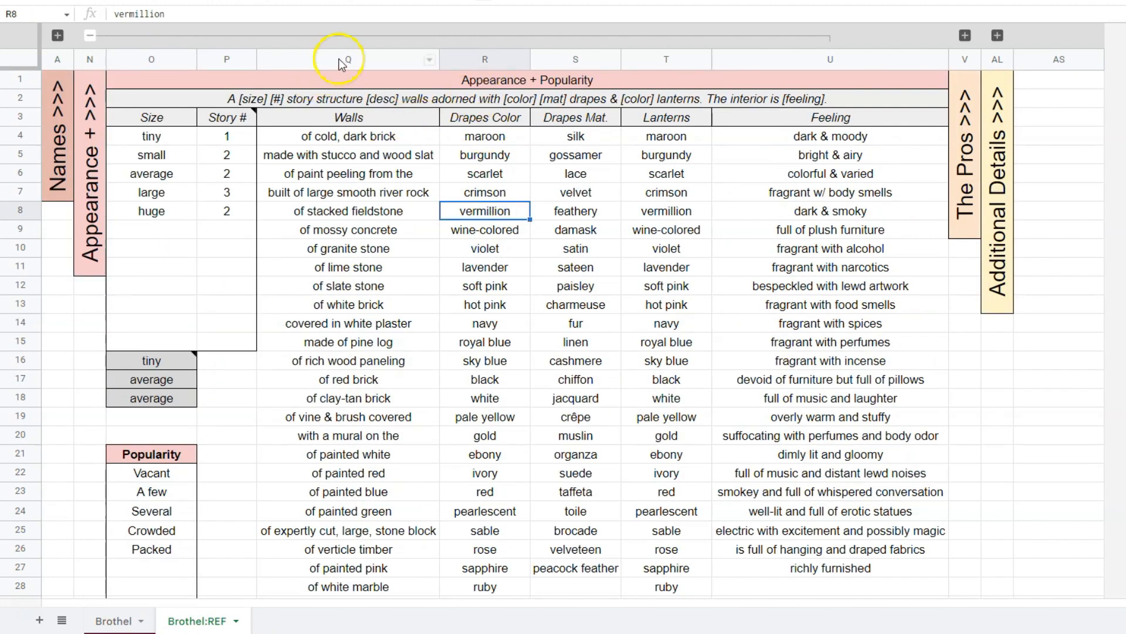
left_click_drag(340, 59, 770, 62)
left_click(349, 192)
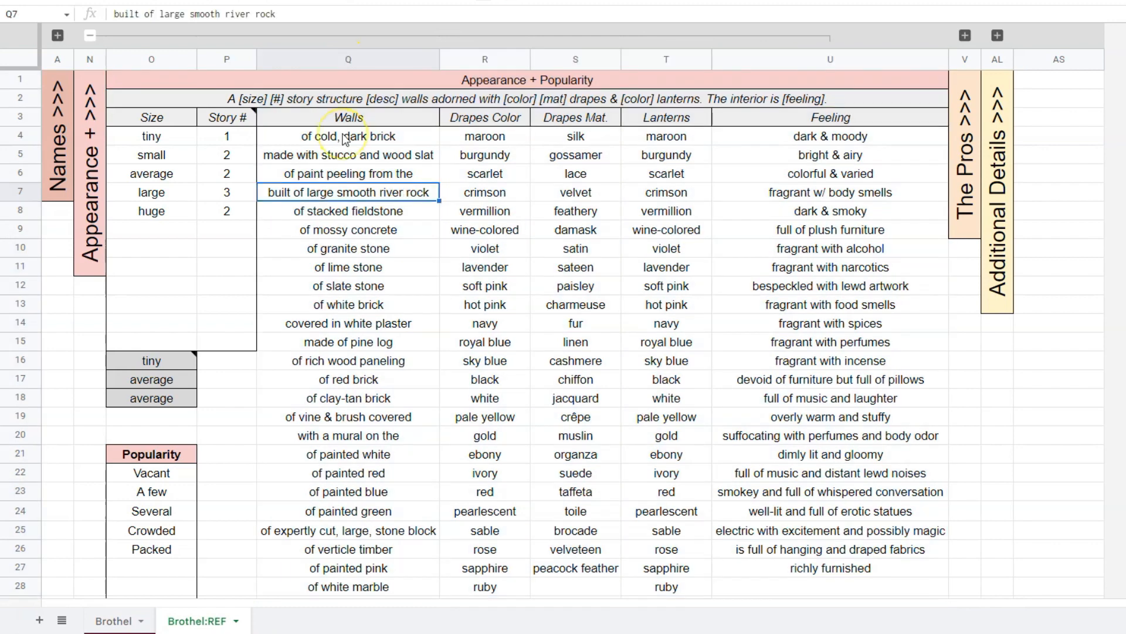
left_click_drag(348, 137, 849, 511)
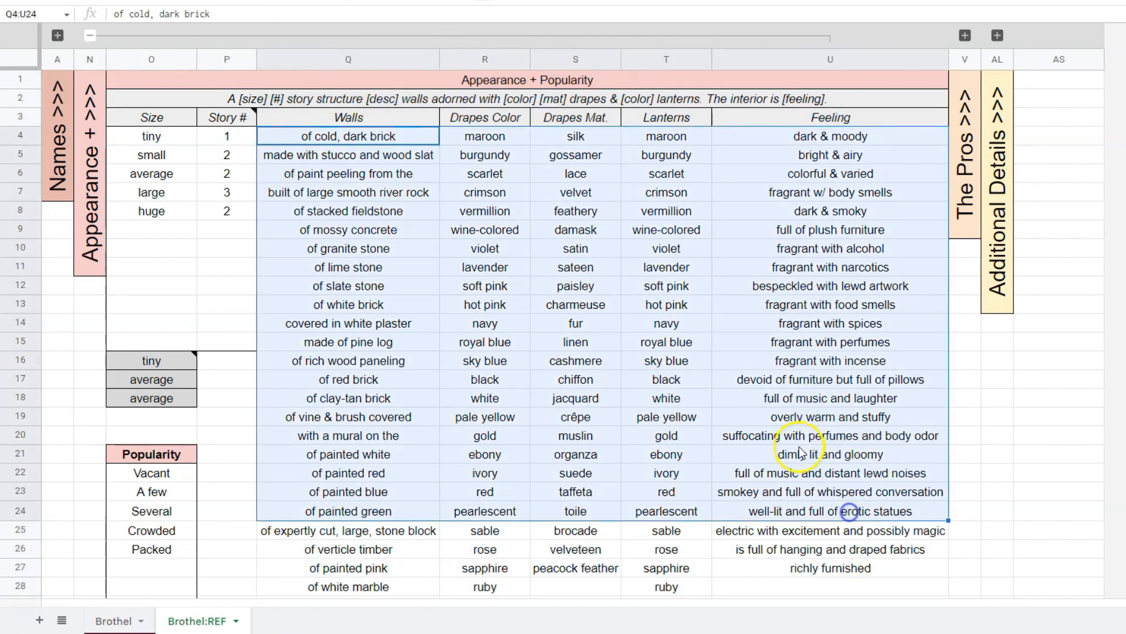
left_click(562, 280)
Match each placeholder in the row 2 description sentence with its source list, from Size and Story # through Feeling.
left_click(246, 99)
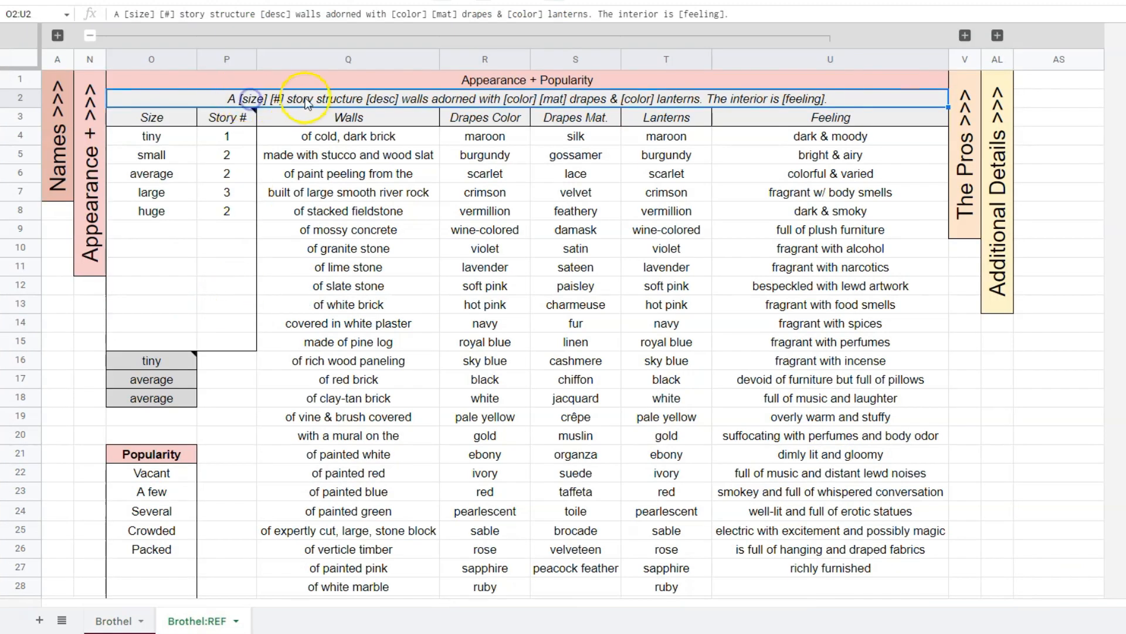
left_click_drag(170, 138, 183, 342)
left_click_drag(230, 136, 244, 342)
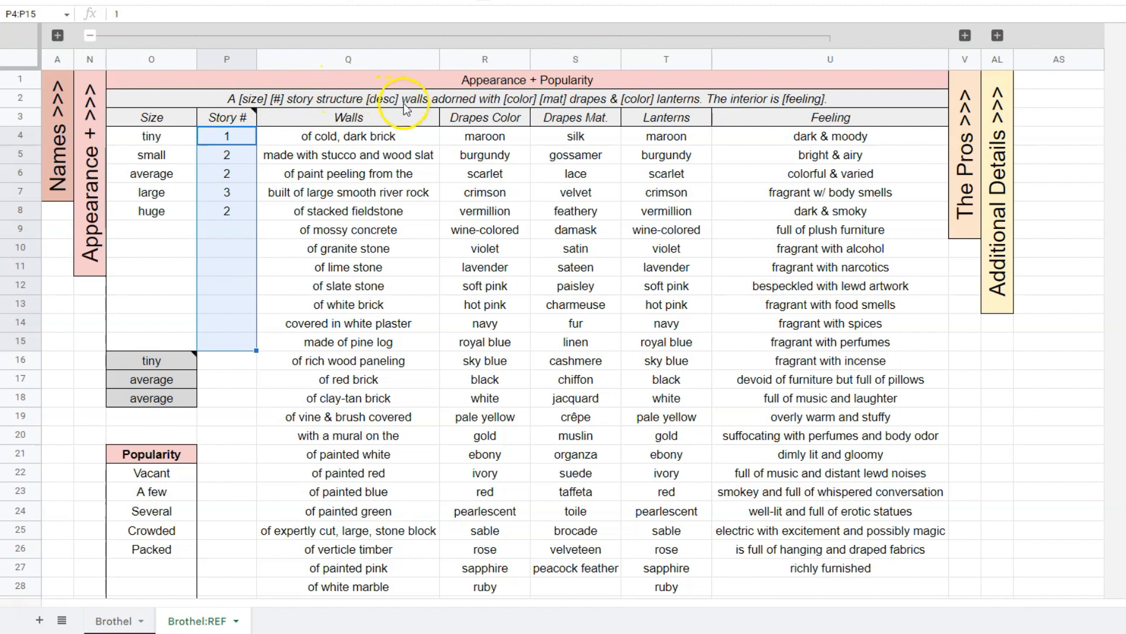
left_click_drag(389, 125, 363, 419)
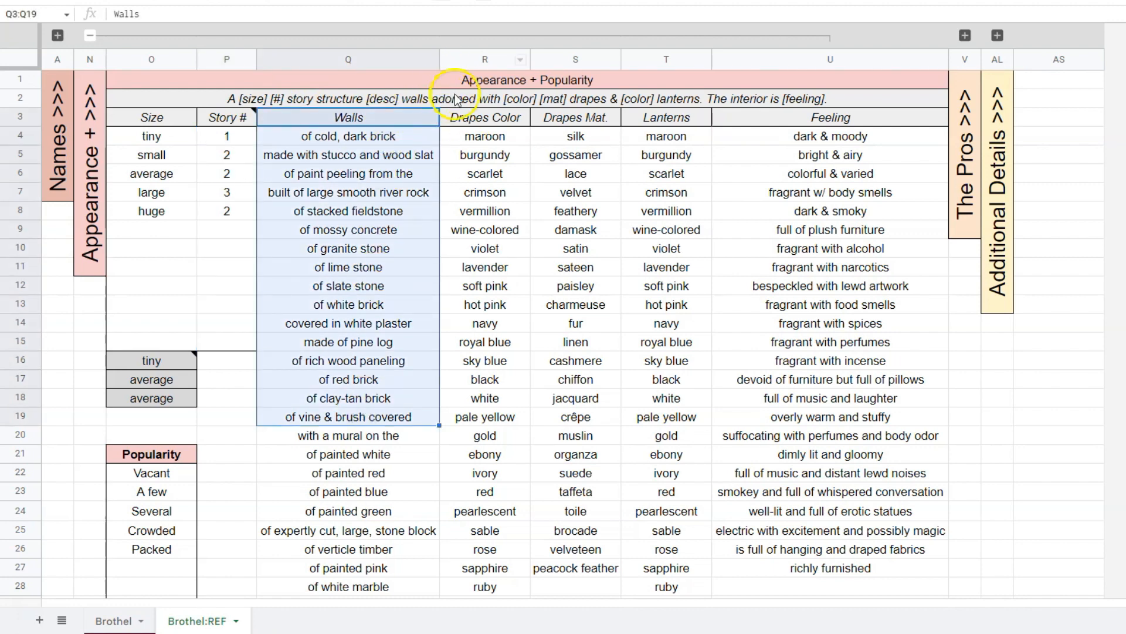
left_click_drag(508, 124, 490, 324)
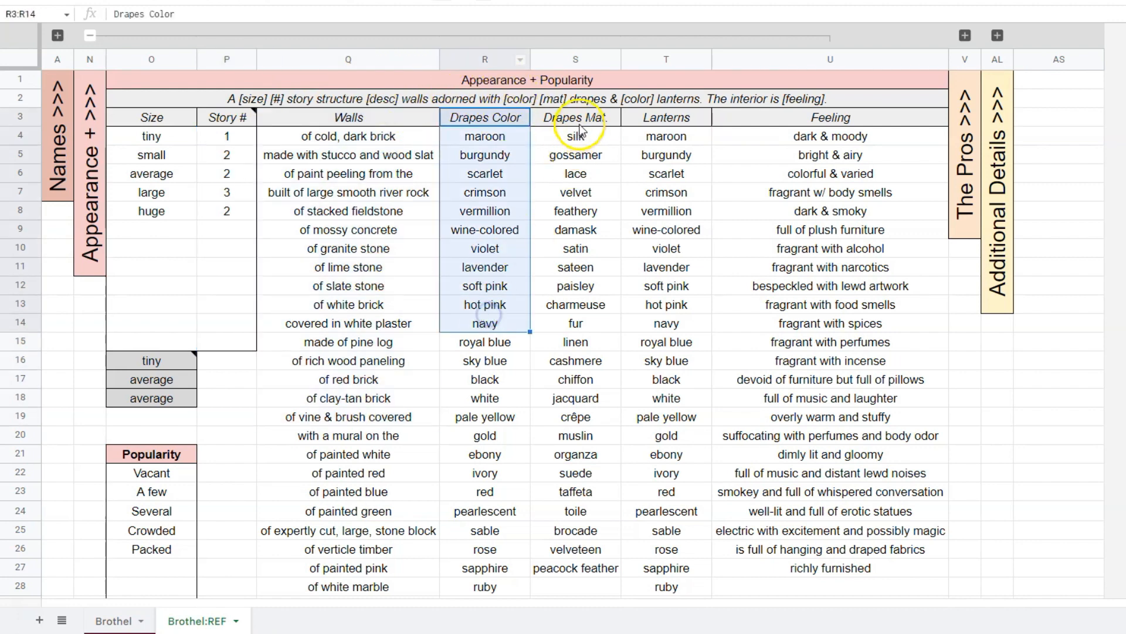
left_click_drag(549, 120, 567, 265)
left_click_drag(670, 119, 661, 262)
left_click_drag(798, 119, 780, 368)
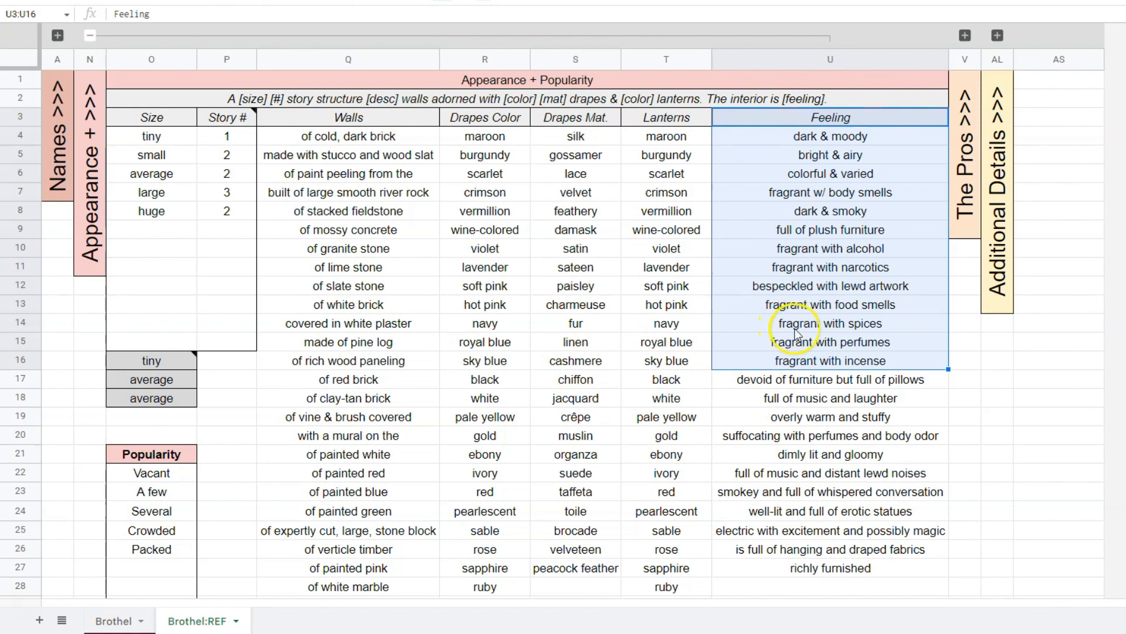
Collapse the Appearance + column group and expand The Pros column group.
scroll(487, 281, "down", 3)
scroll(487, 282, "up", 3)
left_click(90, 36)
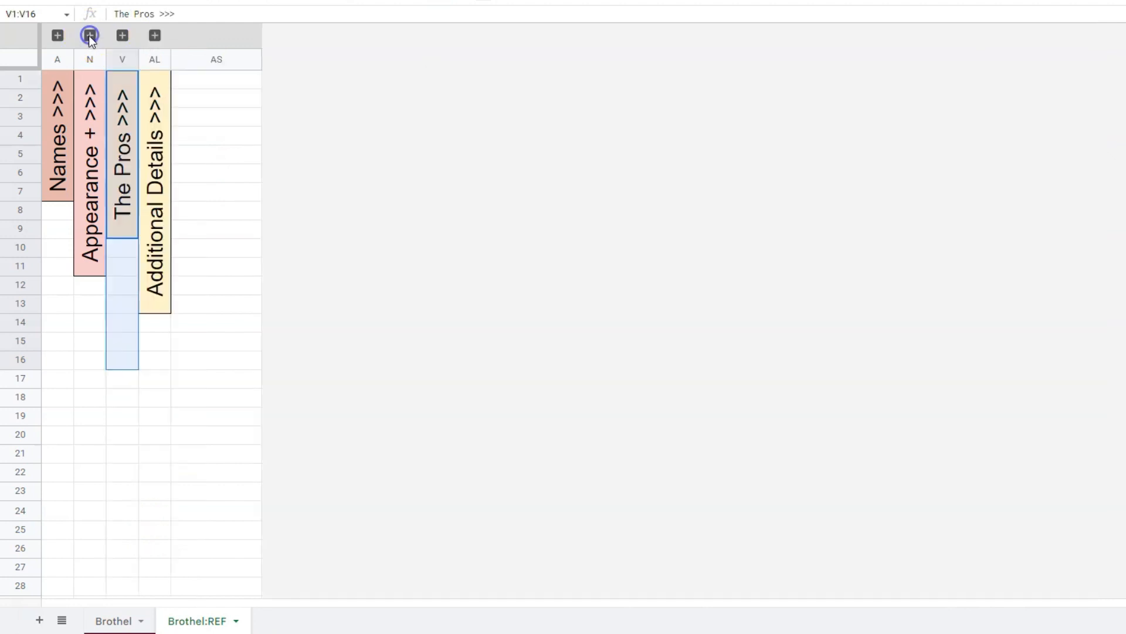
left_click(122, 35)
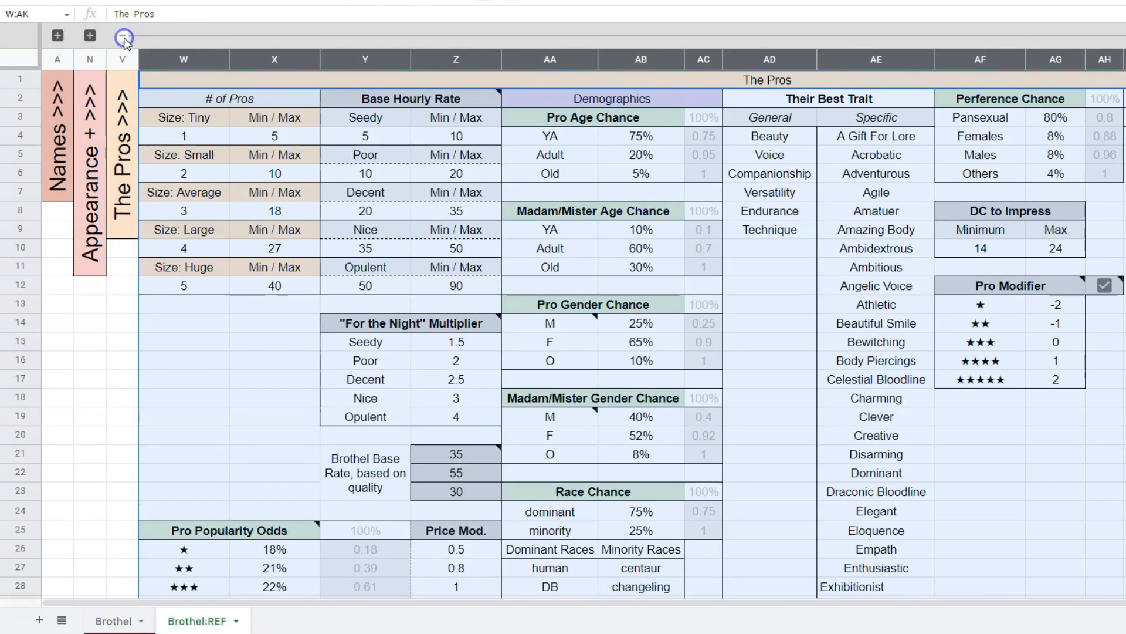
left_click(774, 247)
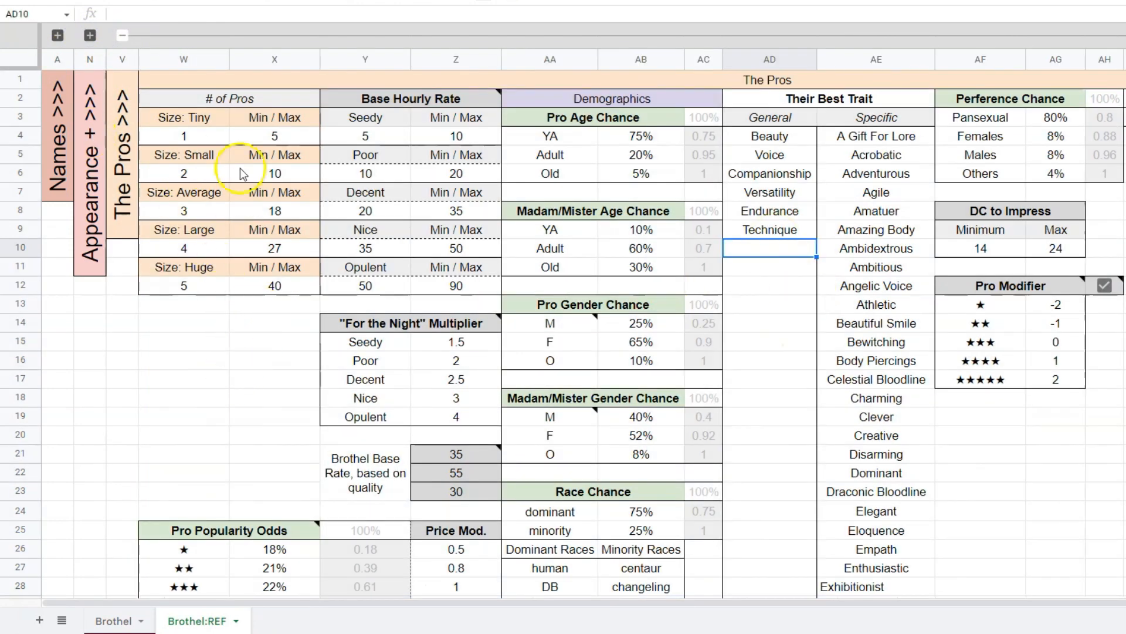
Examine the # of Pros table in W2:X12 with its minimum and maximum for each brothel size.
left_click_drag(235, 100, 264, 285)
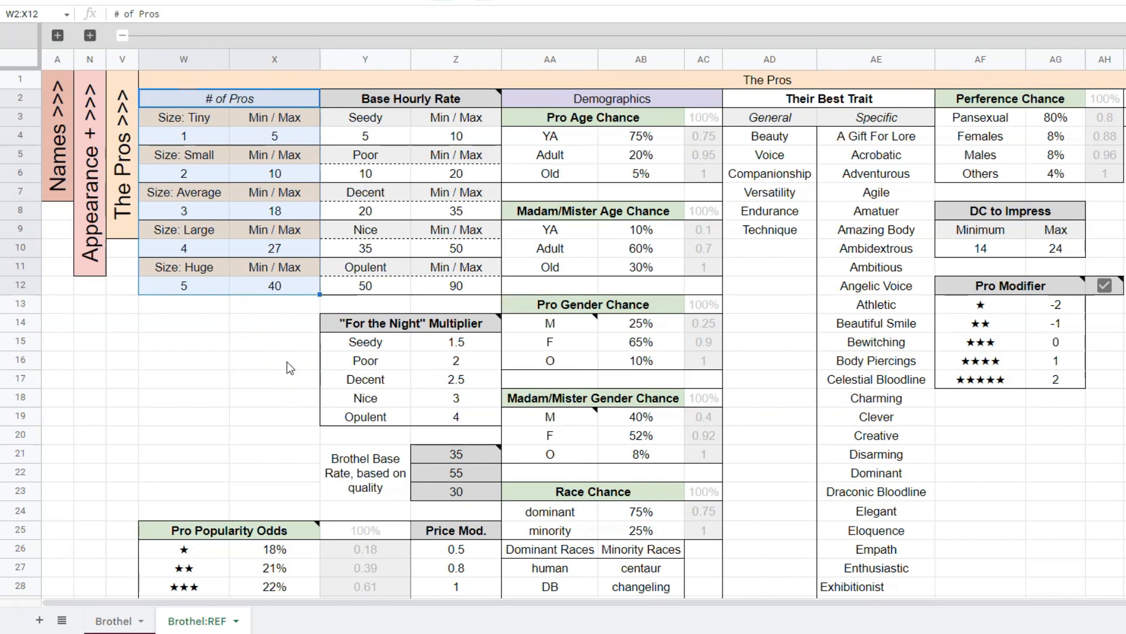
left_click(287, 362)
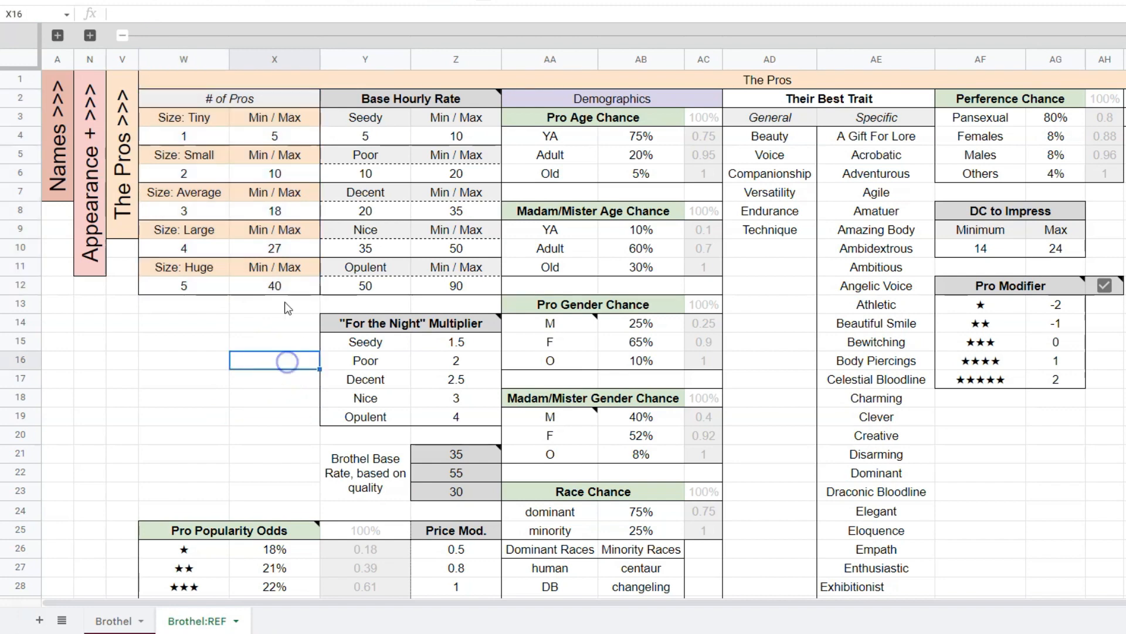
left_click(240, 195)
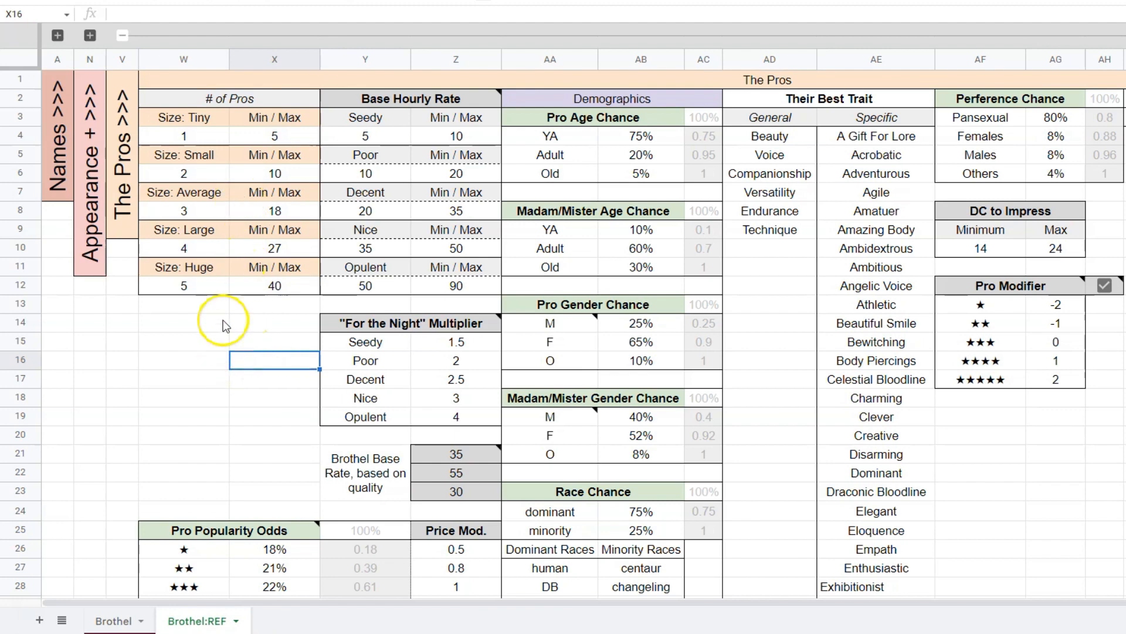
On the Brothel sheet, set the Number of Pros option in D5 to Random.
key("ctrl+shift+Page_Up")
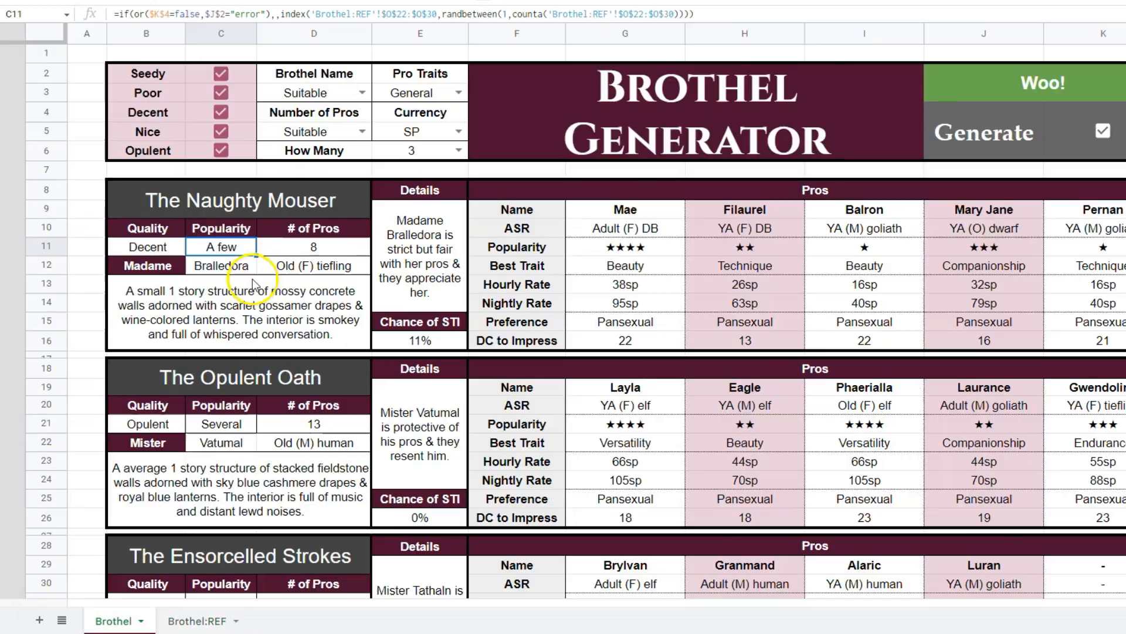
left_click(362, 131)
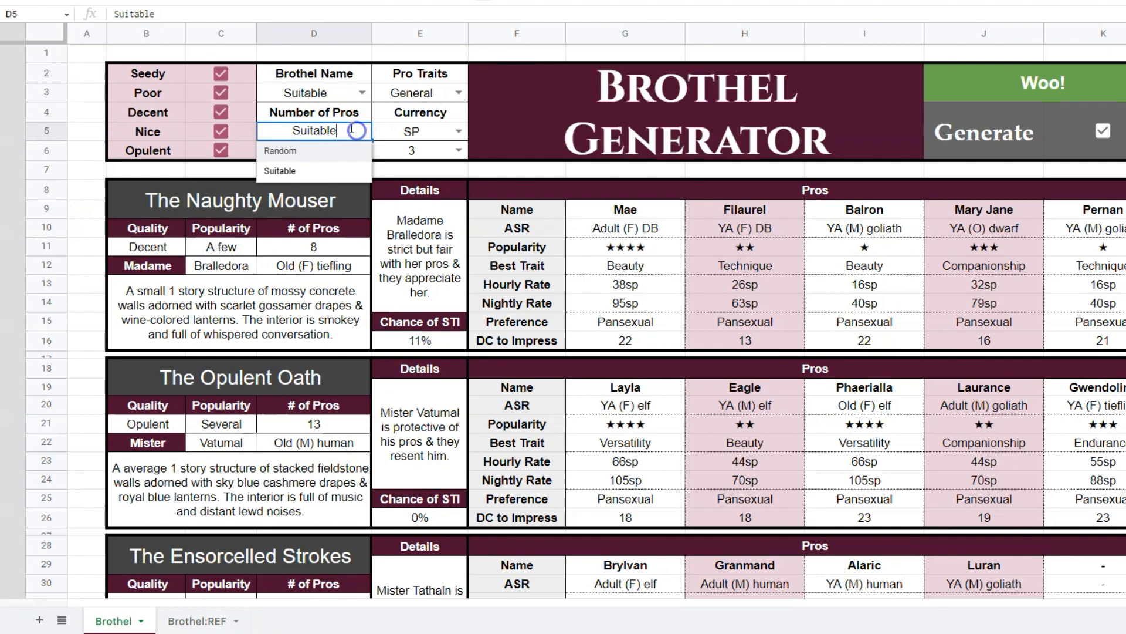
left_click(306, 171)
left_click(362, 131)
left_click(307, 154)
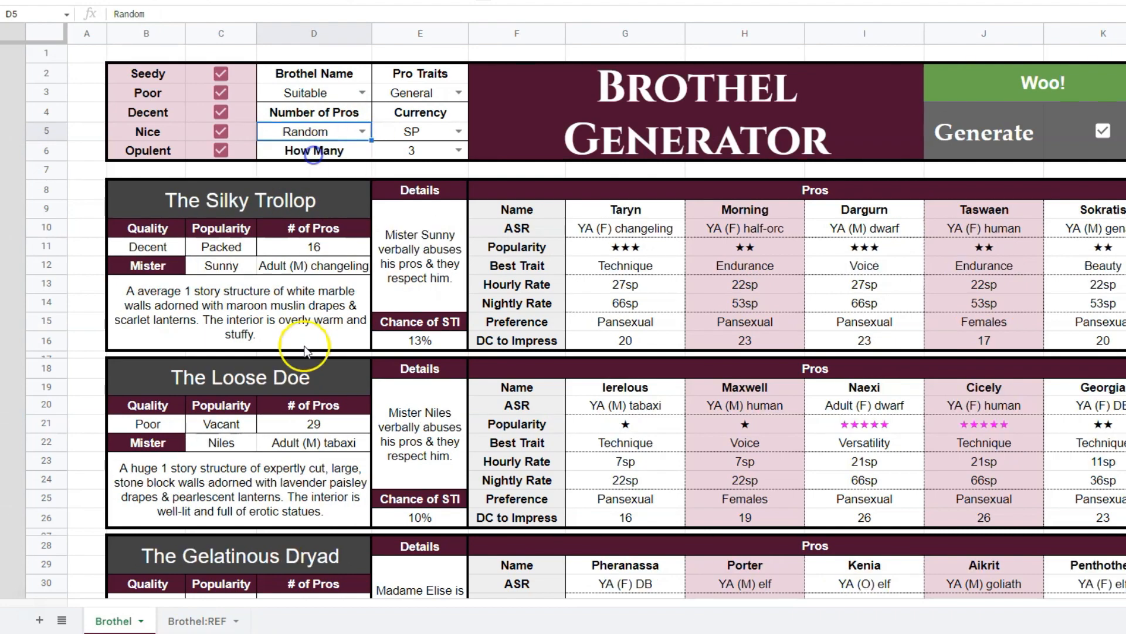
Return to Brothel:REF and compare the # of Pros minimum and maximum entries for the tiny, small and huge sizes.
key("ctrl+shift+Page_Down")
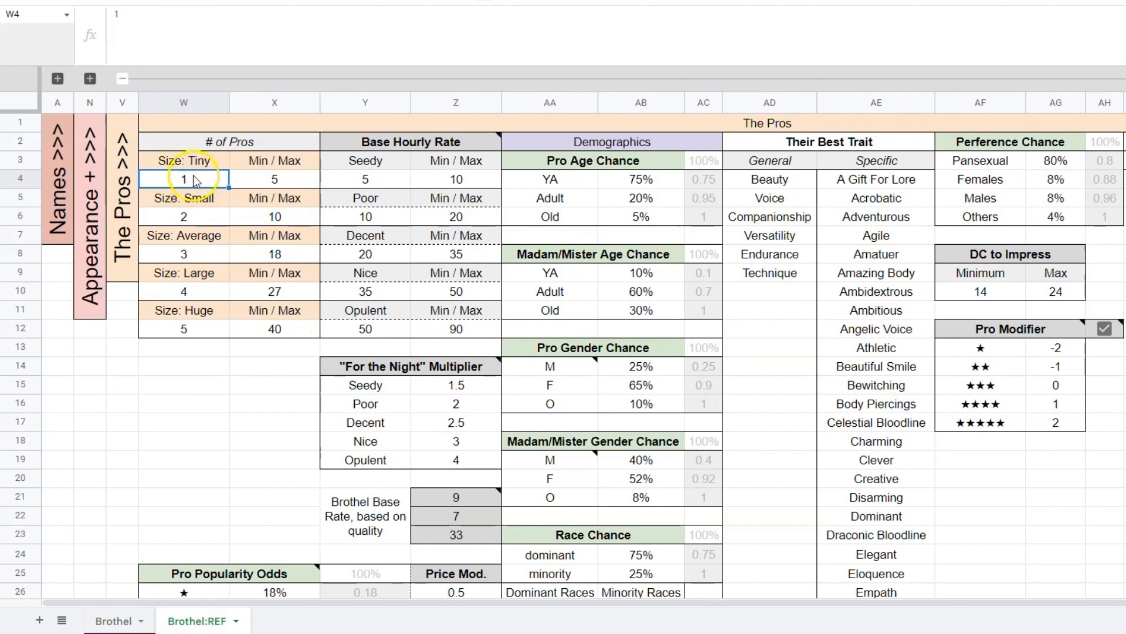
left_click(277, 328)
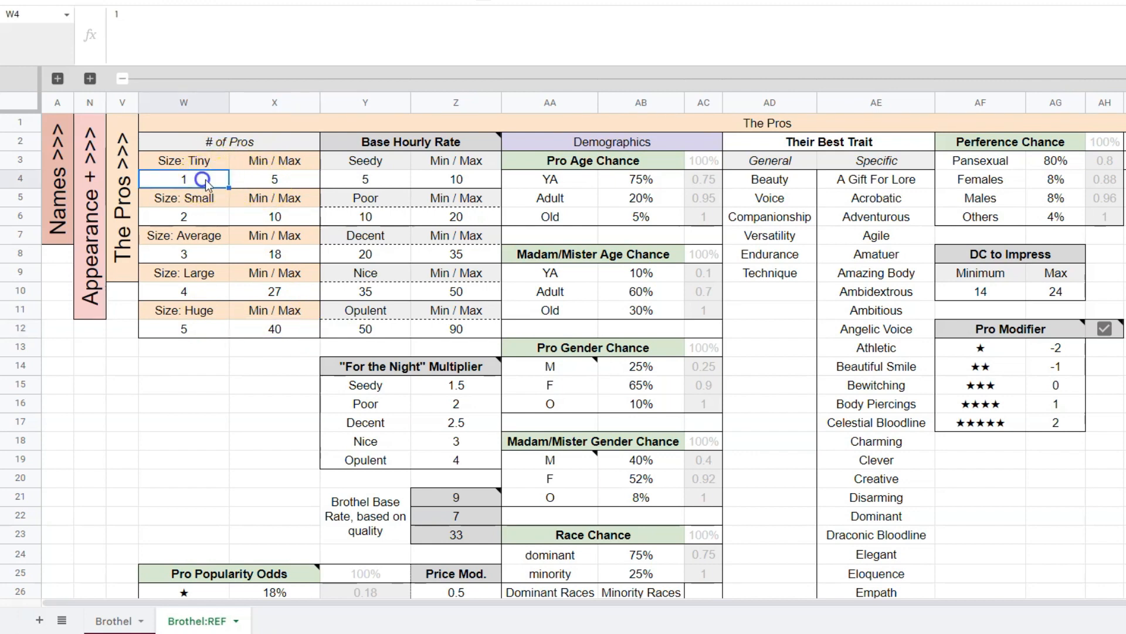
left_click(290, 181)
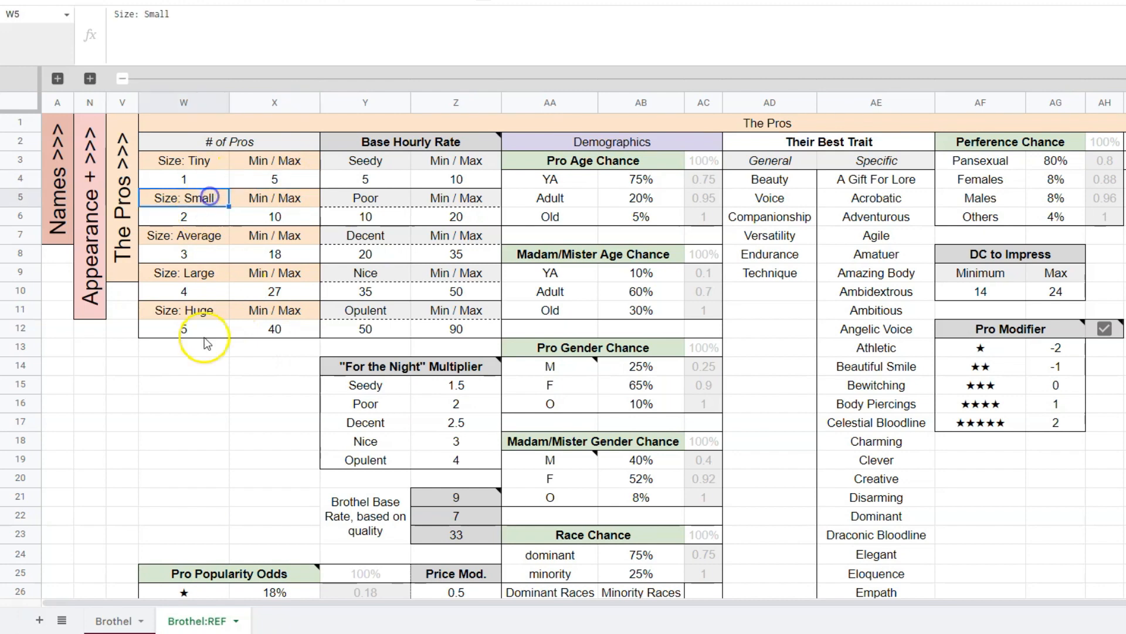
left_click(276, 218)
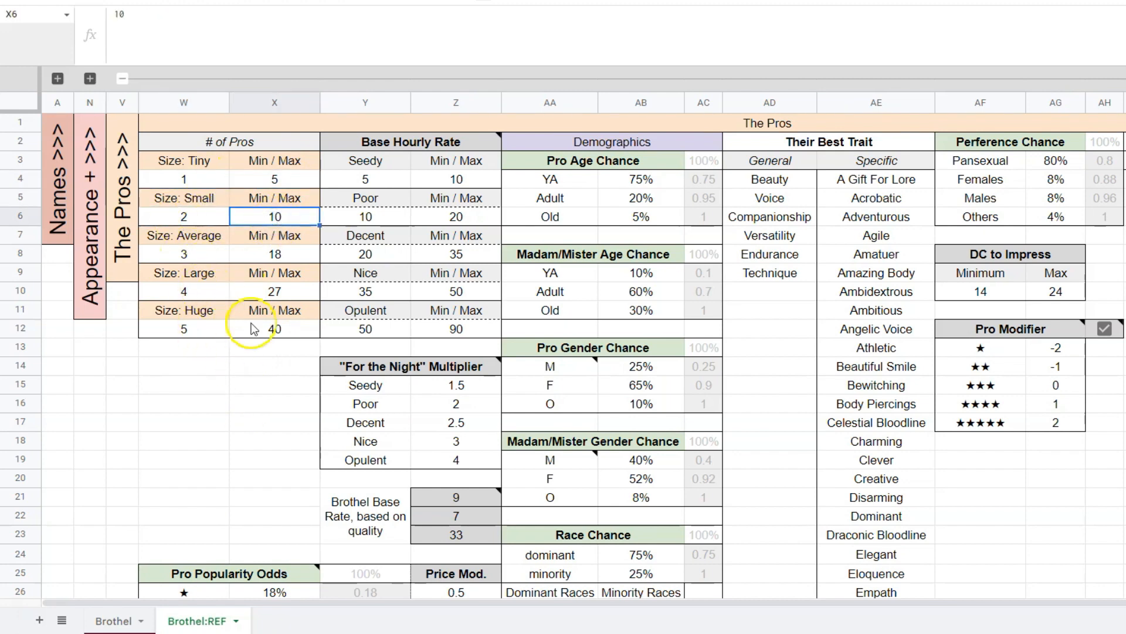
left_click(226, 183)
left_click(253, 183)
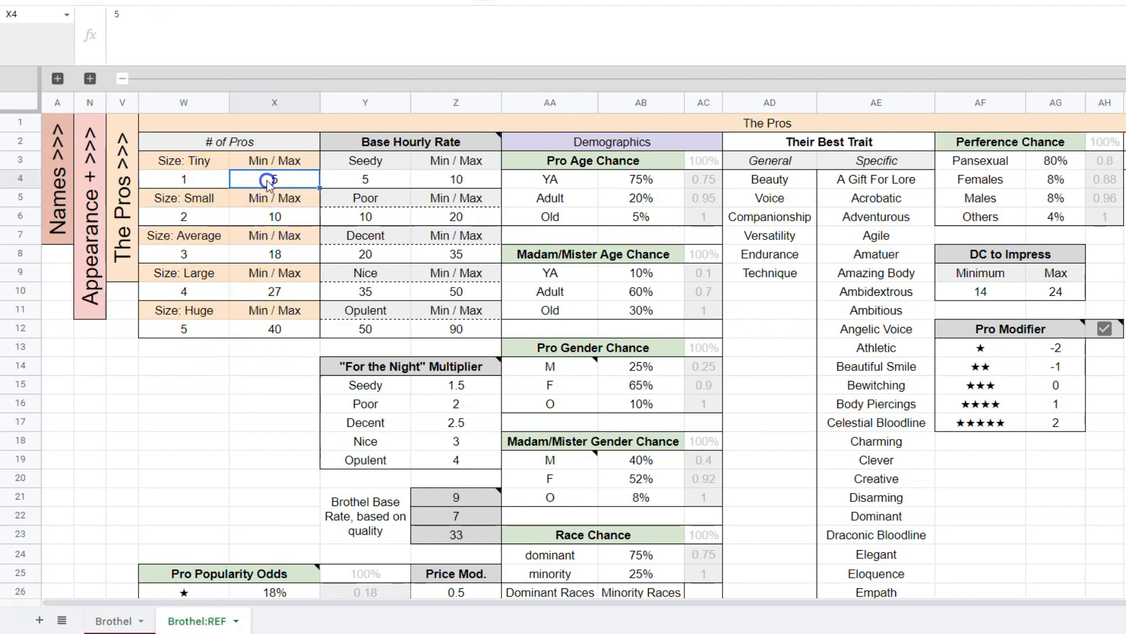
Try a minimum of 10 pros for the huge size in W12 and undo the change.
left_click(211, 329)
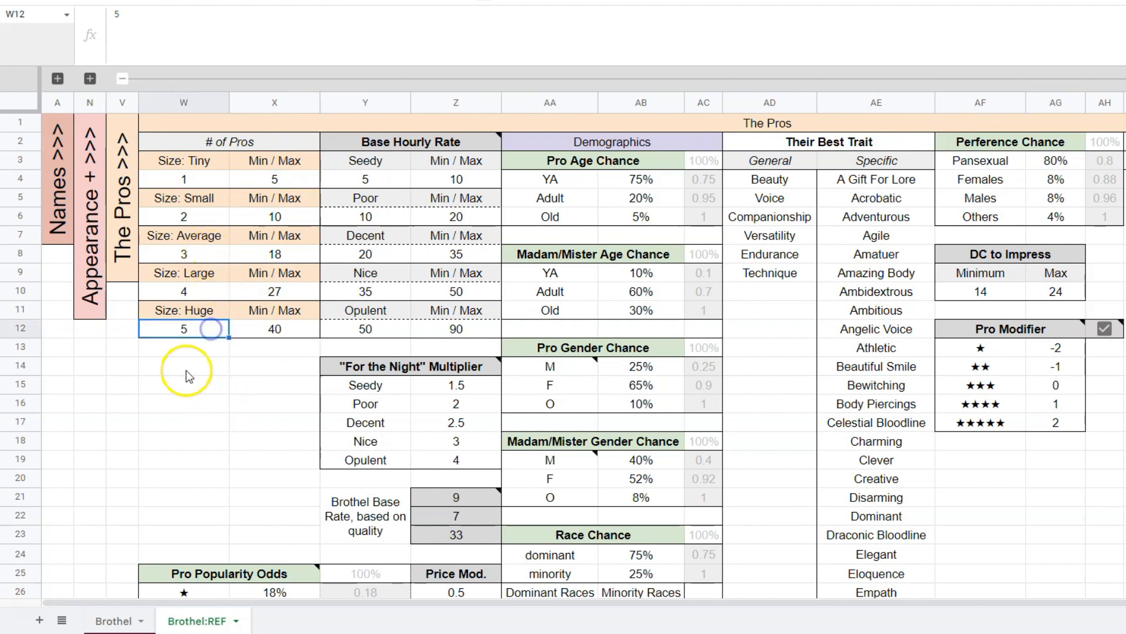
type("10")
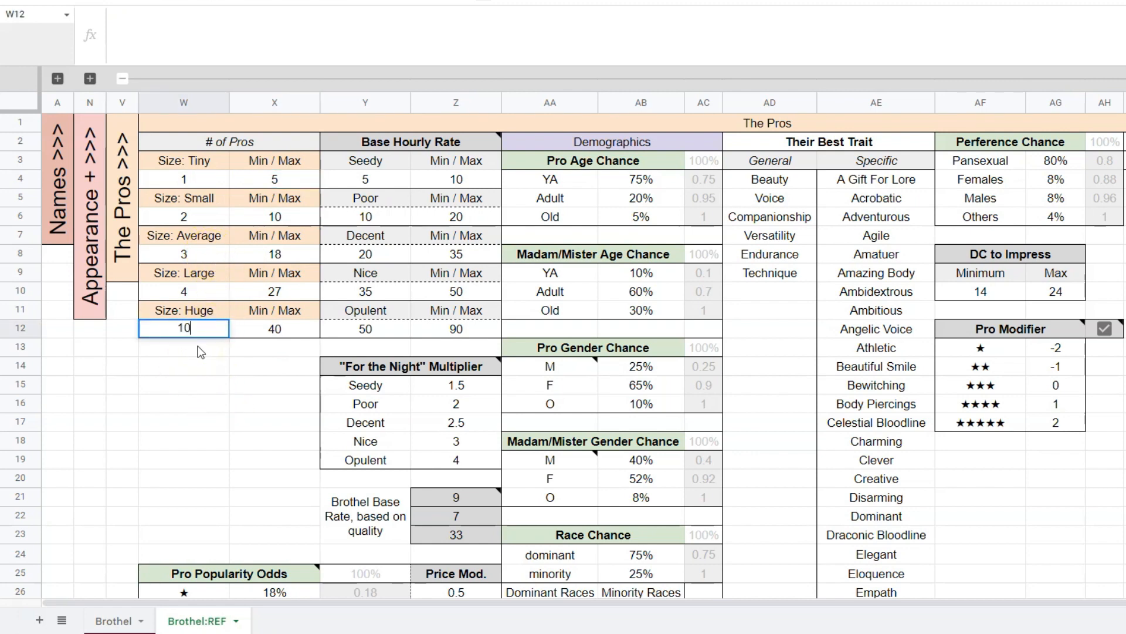
key("Return")
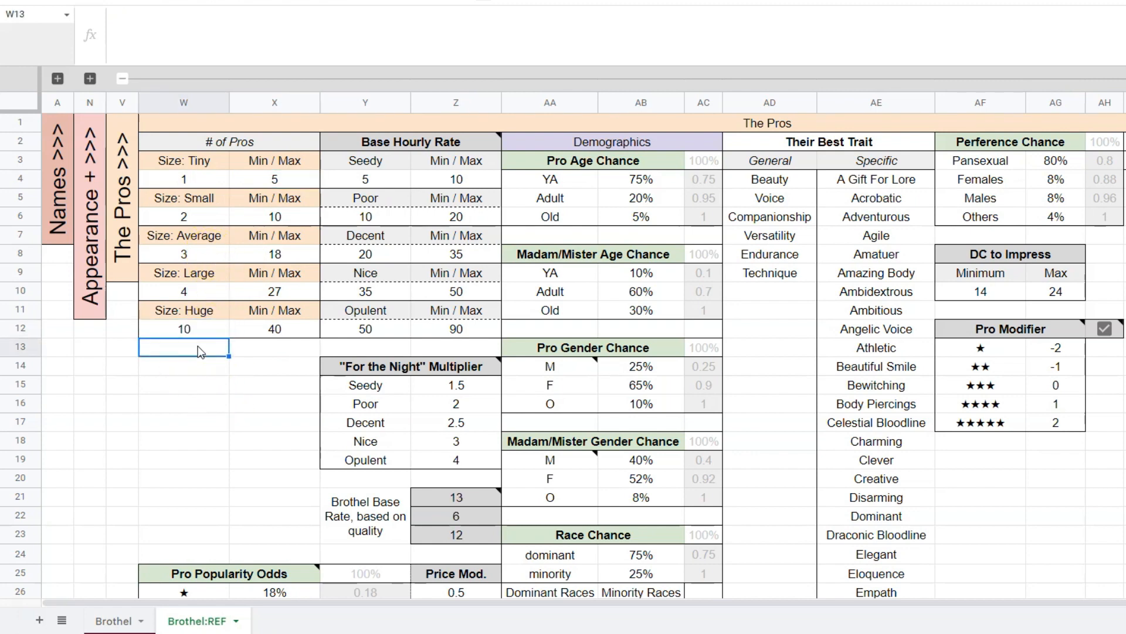
key("ctrl+z")
left_click(241, 385)
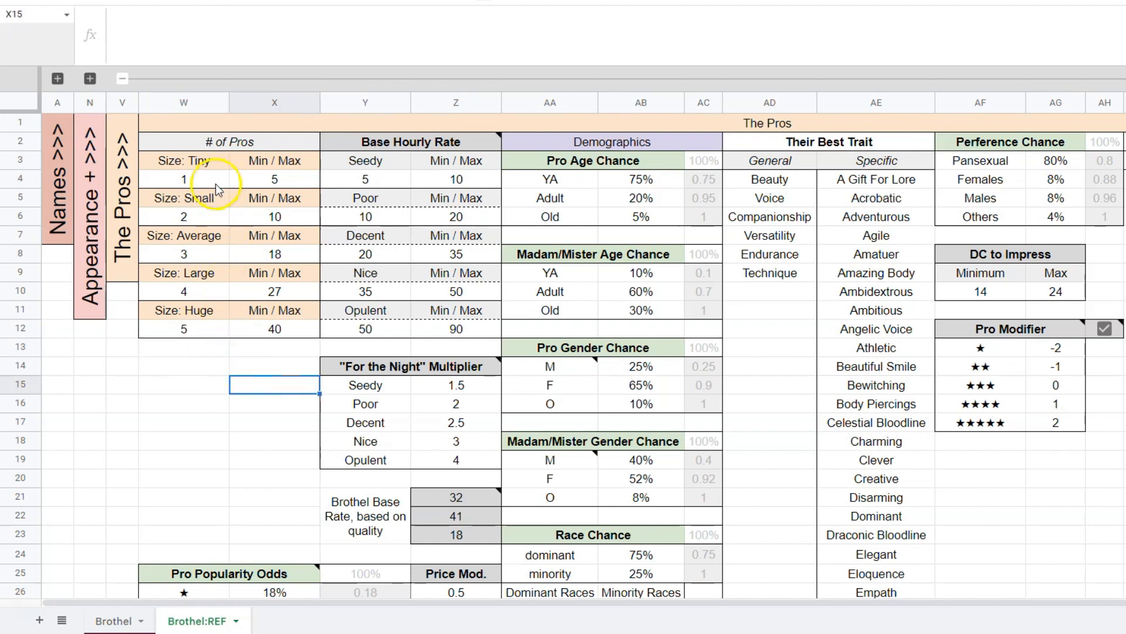
Check the huge size's pro limits in W12:X12 and the Base Hourly Rate ranges by quality in Y3:Z12.
left_click(184, 329)
left_click(262, 335)
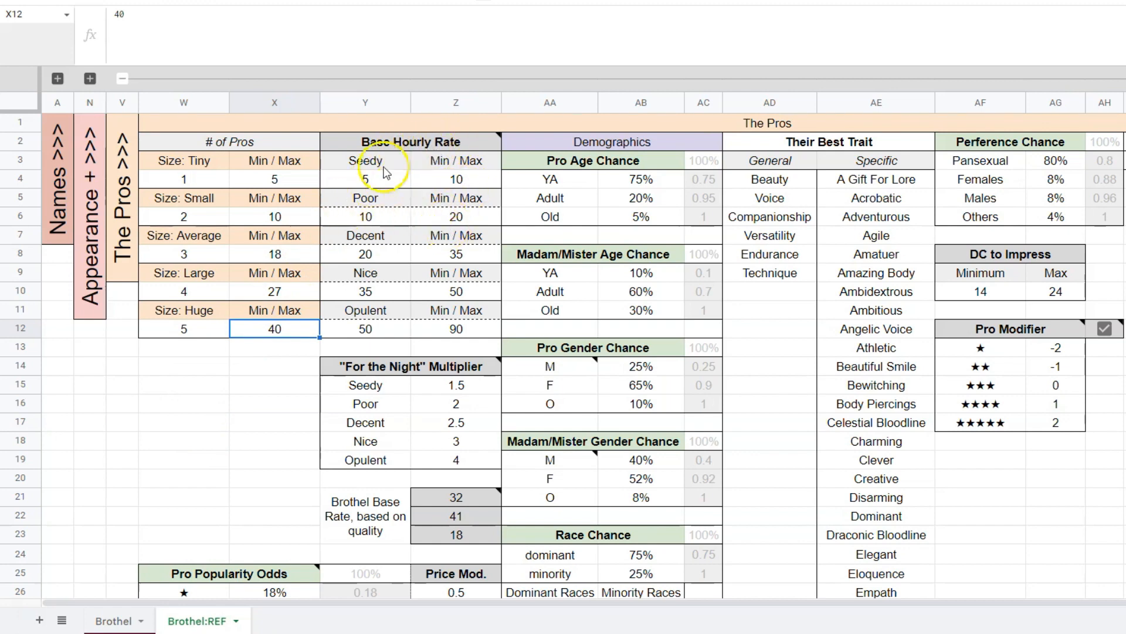
left_click_drag(399, 165, 445, 333)
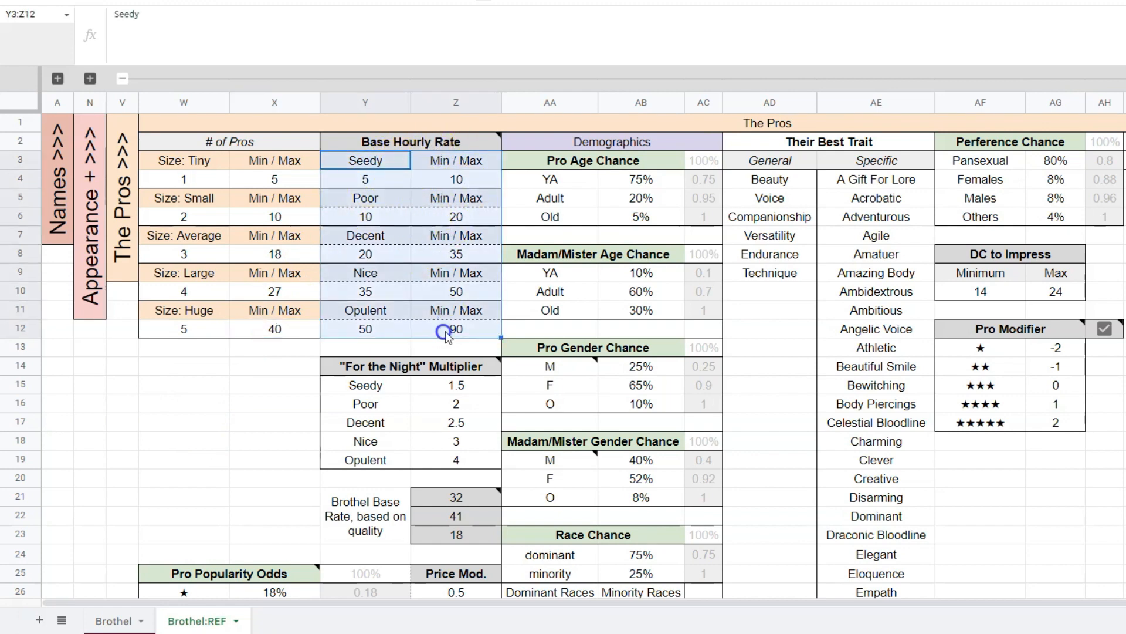
Compare the Base Hourly Rate quality levels in Y3:Y12, checking the Seedy minimum in Y4 against the Opulent minimum in Y12.
left_click(429, 345)
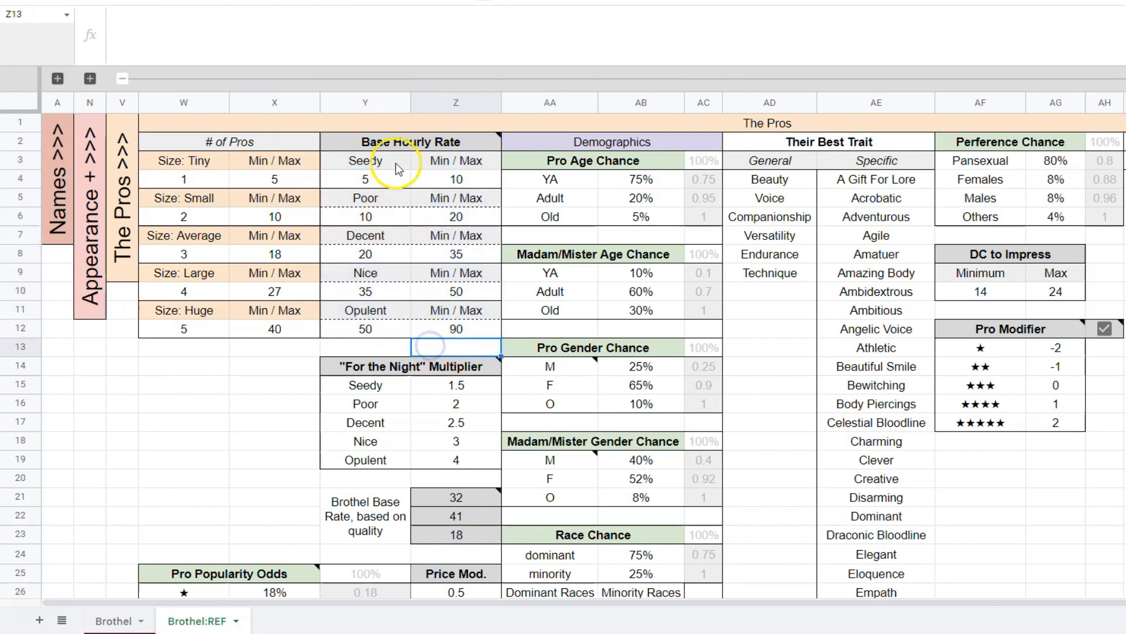
left_click_drag(393, 164, 376, 332)
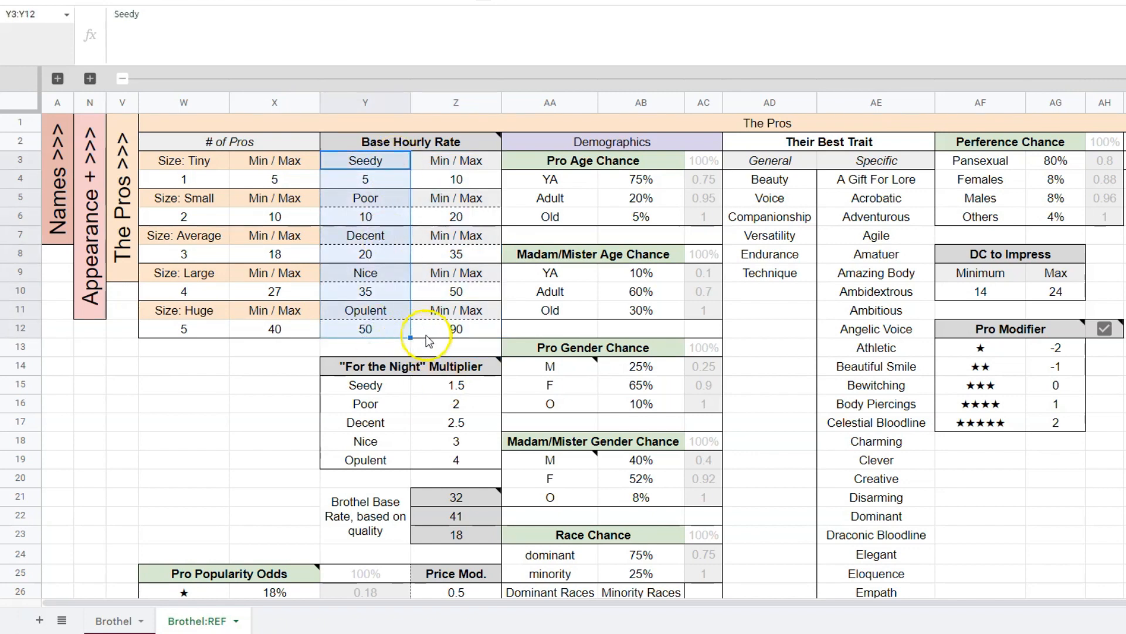
key("Down")
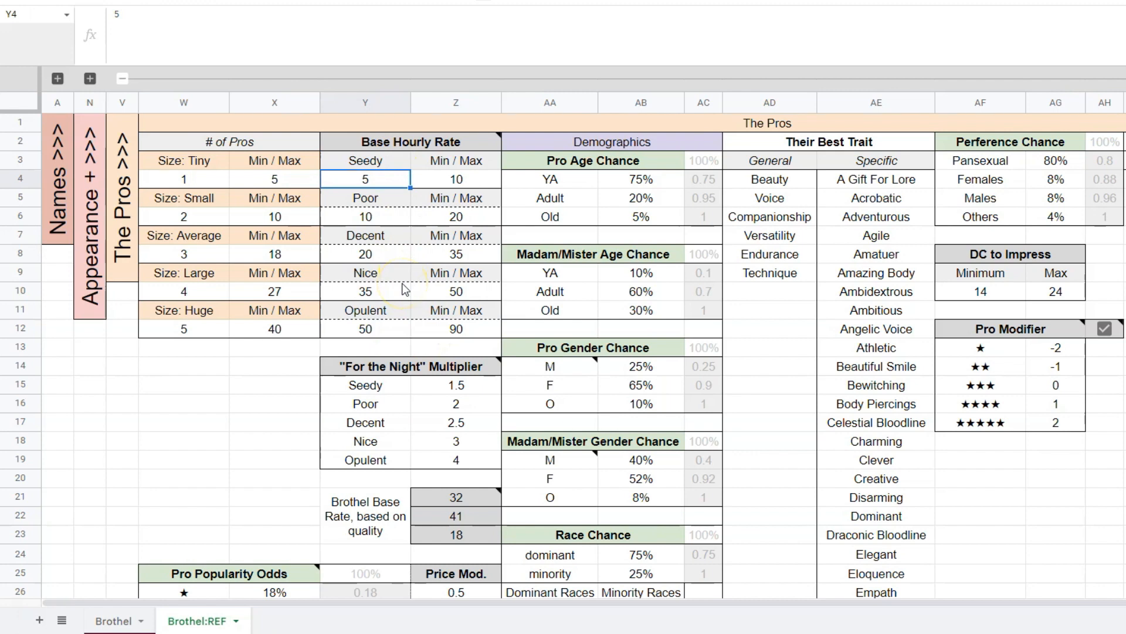
left_click(380, 328)
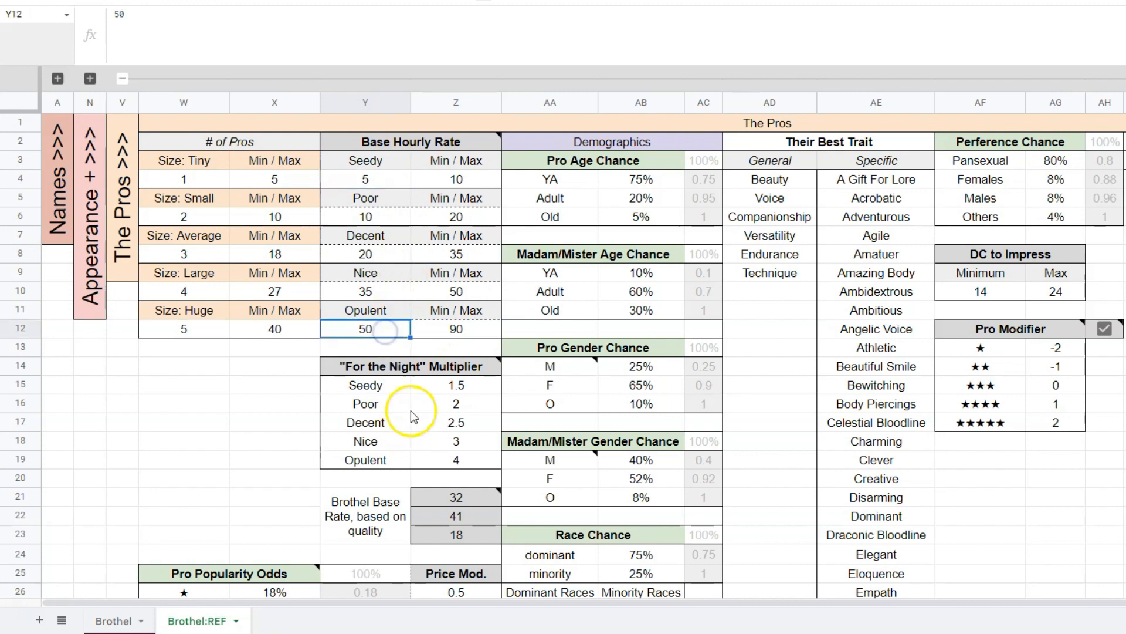
left_click(401, 185)
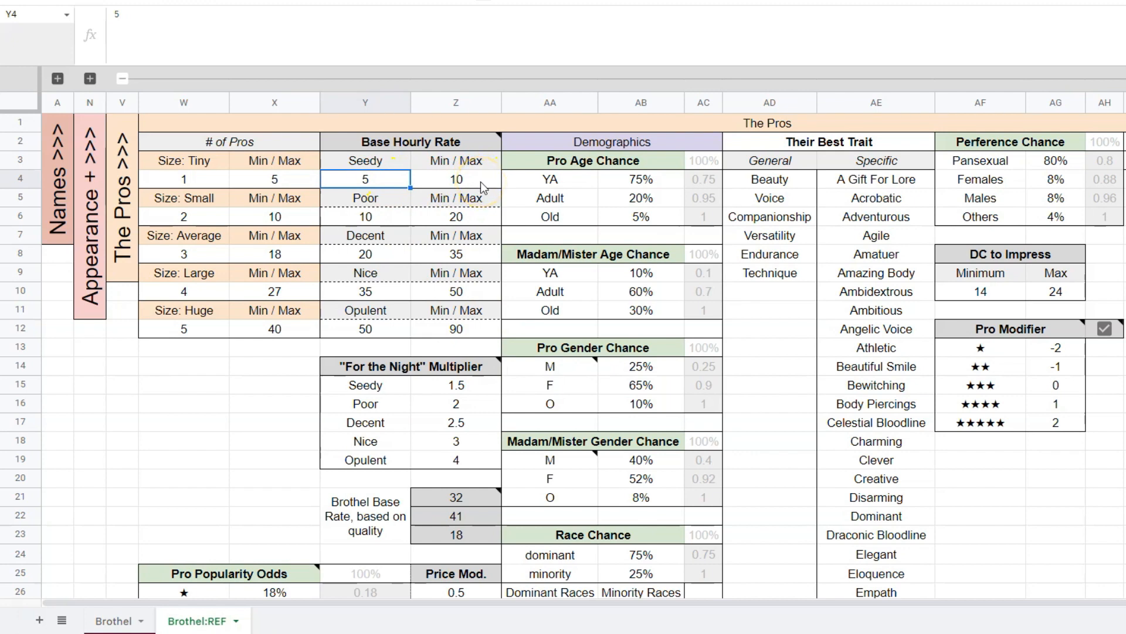
On the Brothel sheet, review the Currency choices in E5 and select SP.
key("ctrl+shift+Page_Up")
left_click(458, 175)
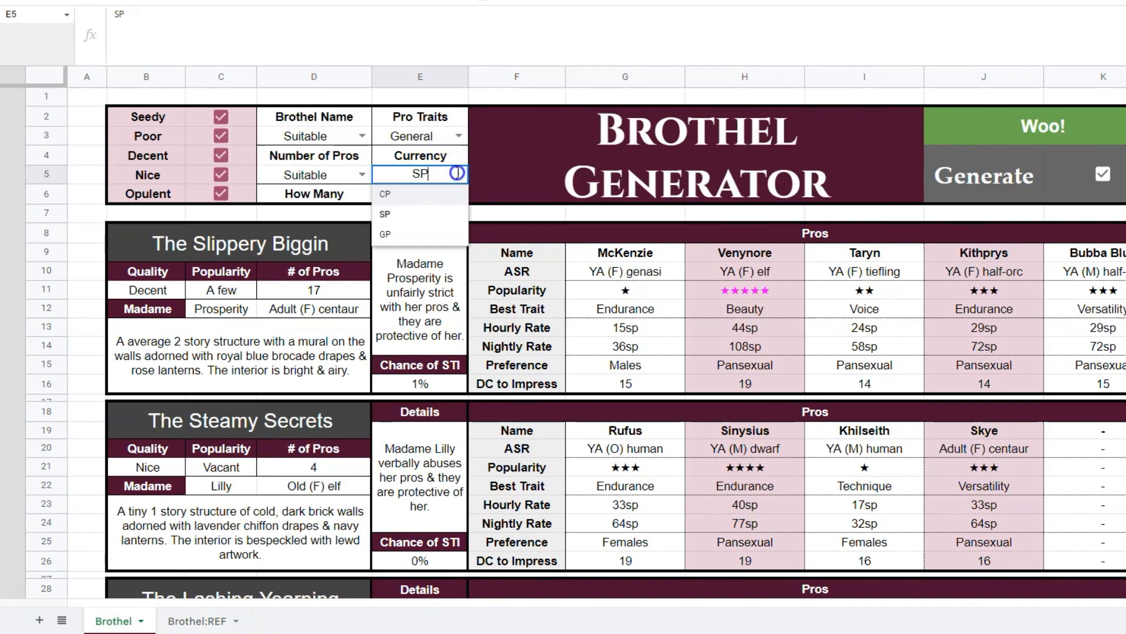
left_click(413, 215)
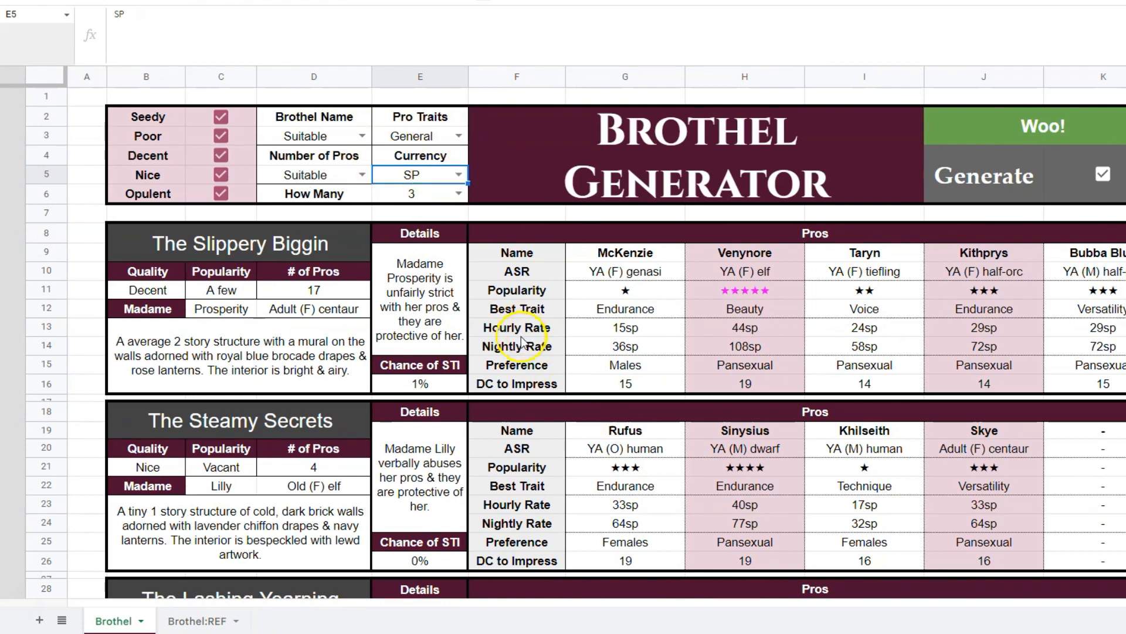
Return to Brothel:REF and examine the "For the Night" Multiplier table in Y15:Z19.
key("ctrl+shift+Page_Down")
left_click_drag(358, 235, 471, 312)
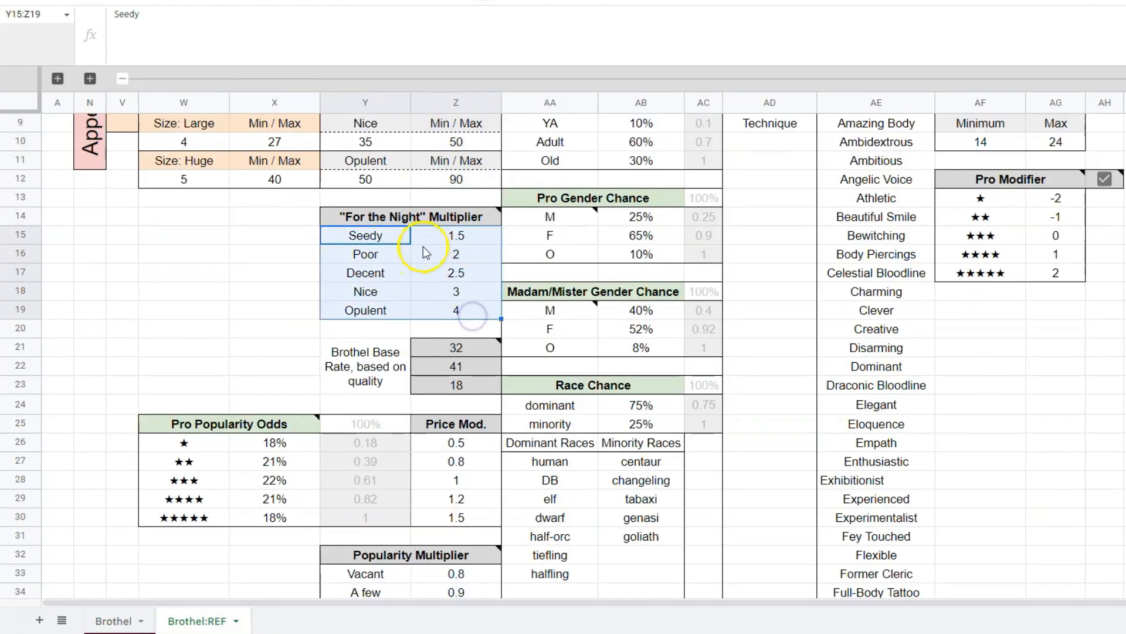
left_click(308, 218)
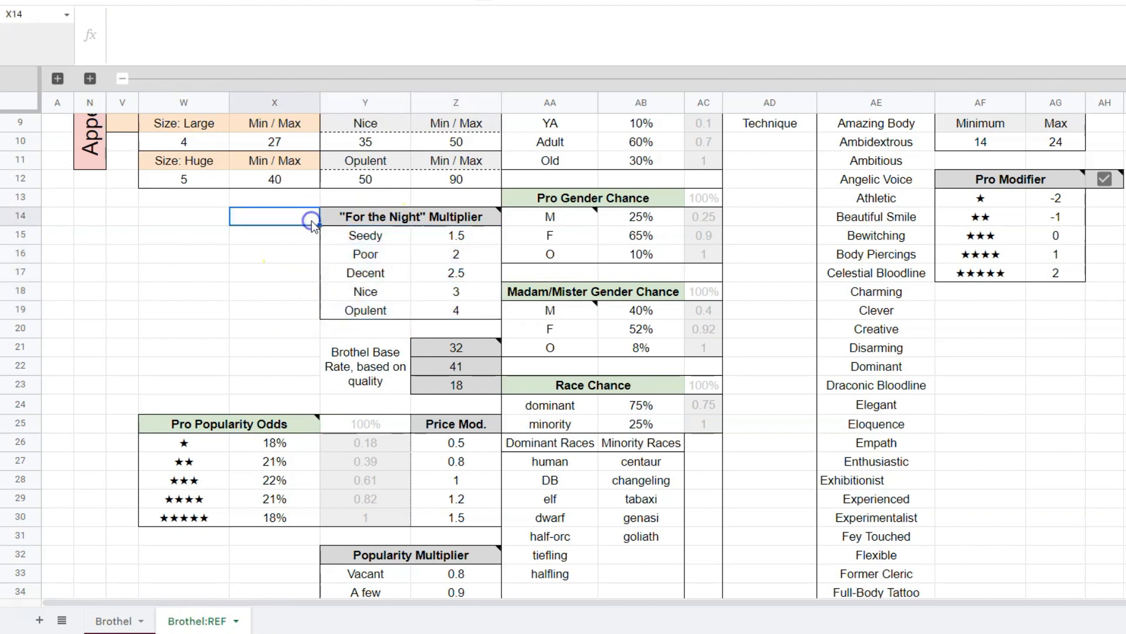
On the Brothel sheet, inspect the first pro's Hourly Rate formula in G13 and Nightly Rate formula in G14.
key("ctrl+shift+Page_Up")
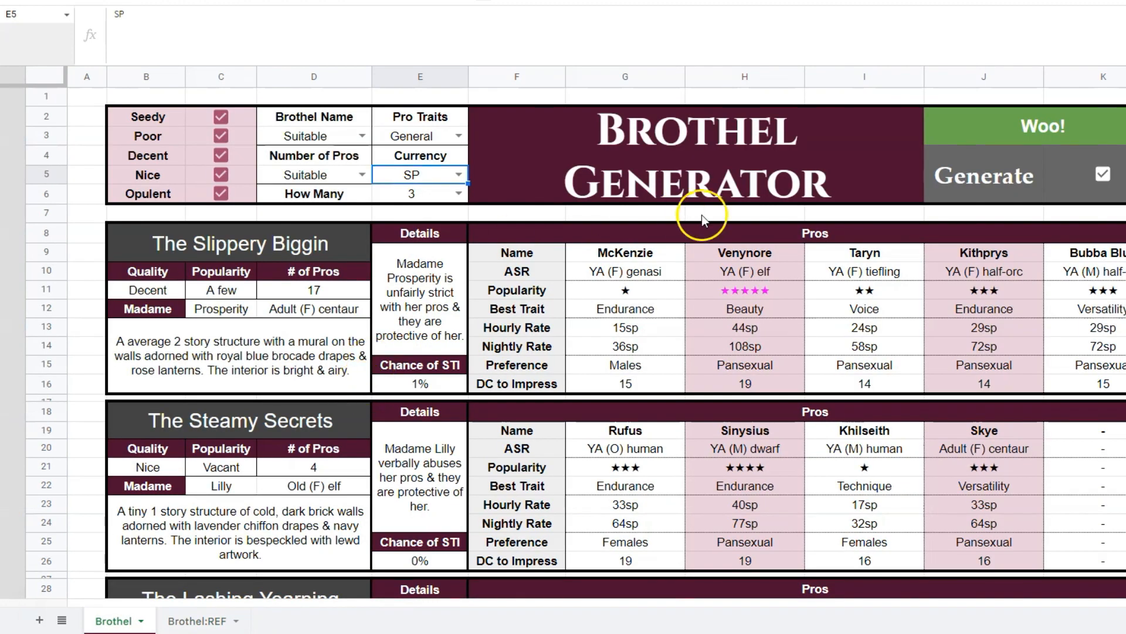
left_click(634, 335)
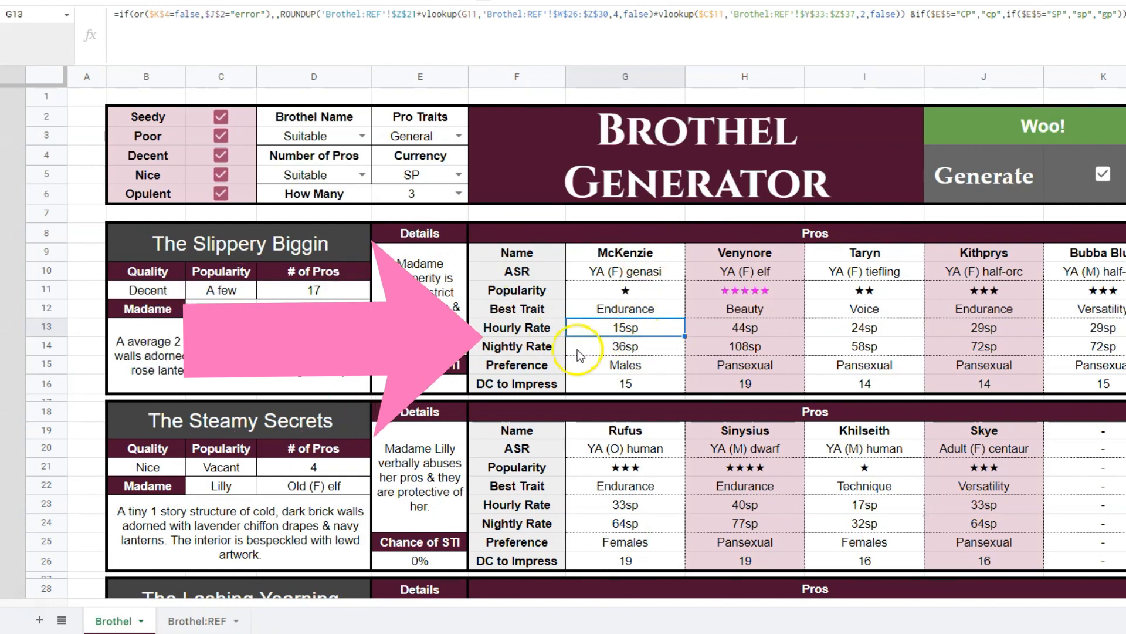
left_click(639, 345)
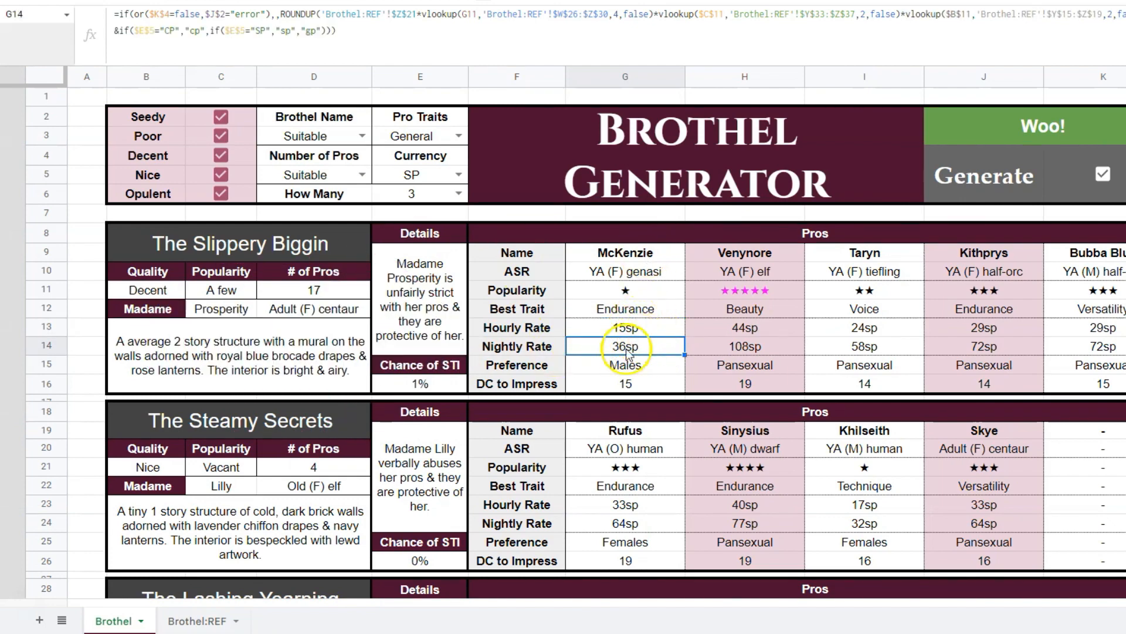
Back on Brothel:REF, check the "For the Night" multipliers in Z15:Z19, focusing on the entry for Poor quality.
key("ctrl+shift+Page_Down")
scroll(327, 457, "up", 4)
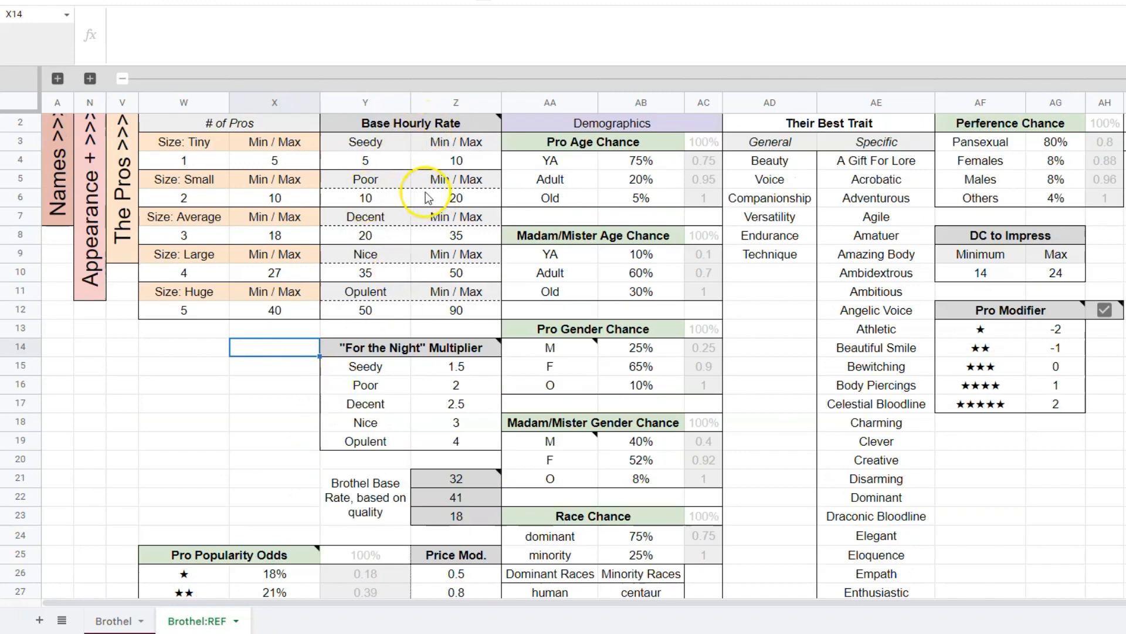
scroll(258, 305, "down", 2)
left_click_drag(480, 279, 468, 346)
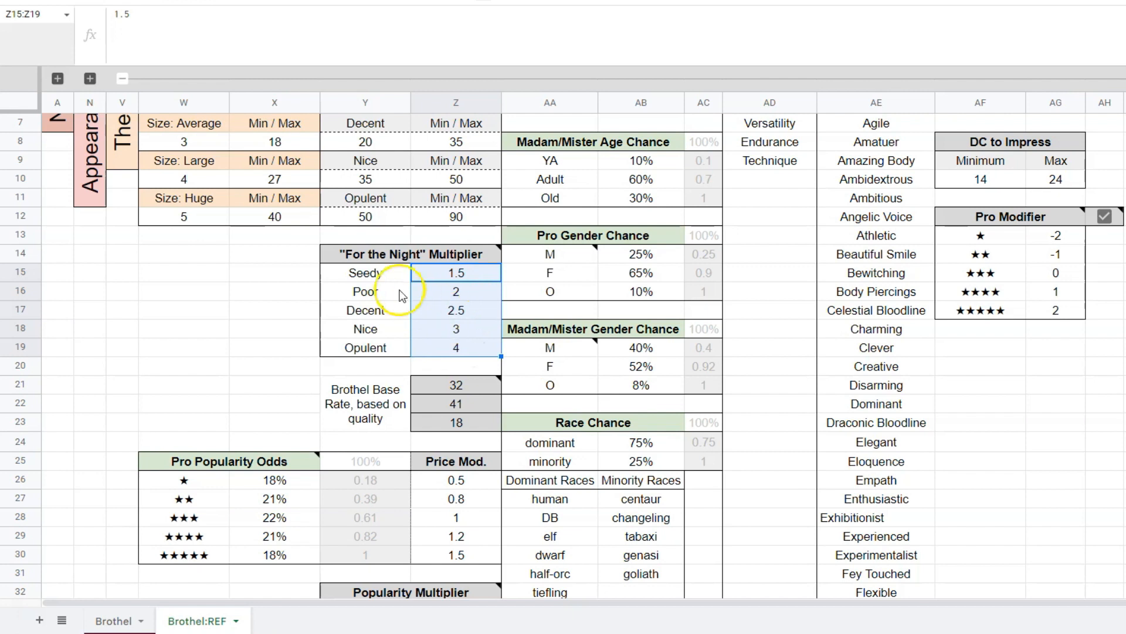
left_click(367, 291)
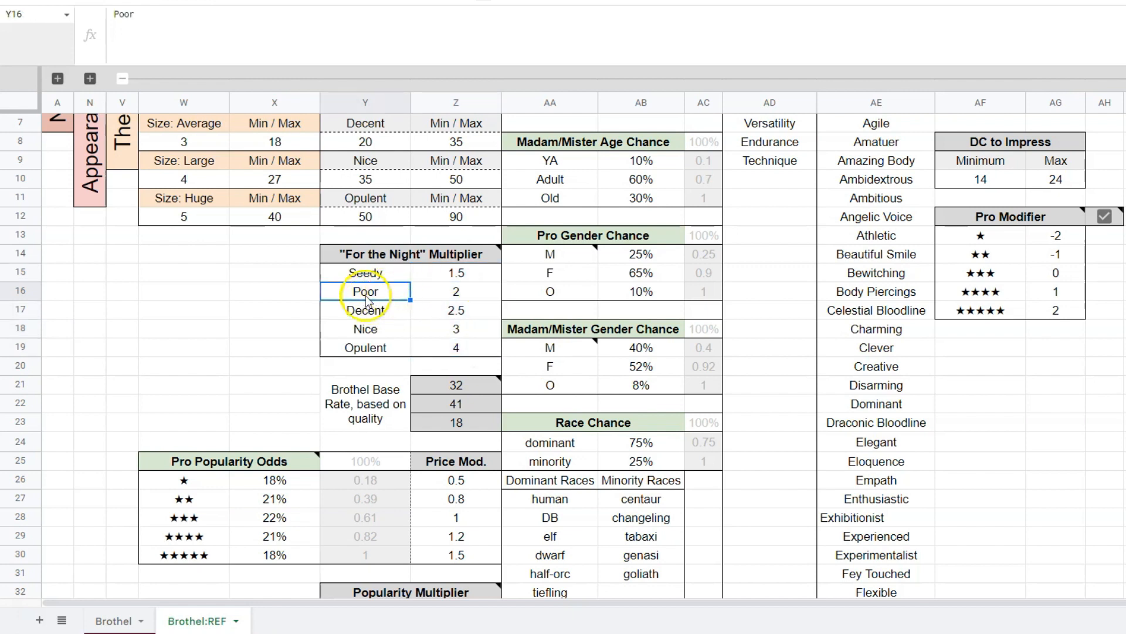
left_click(457, 291)
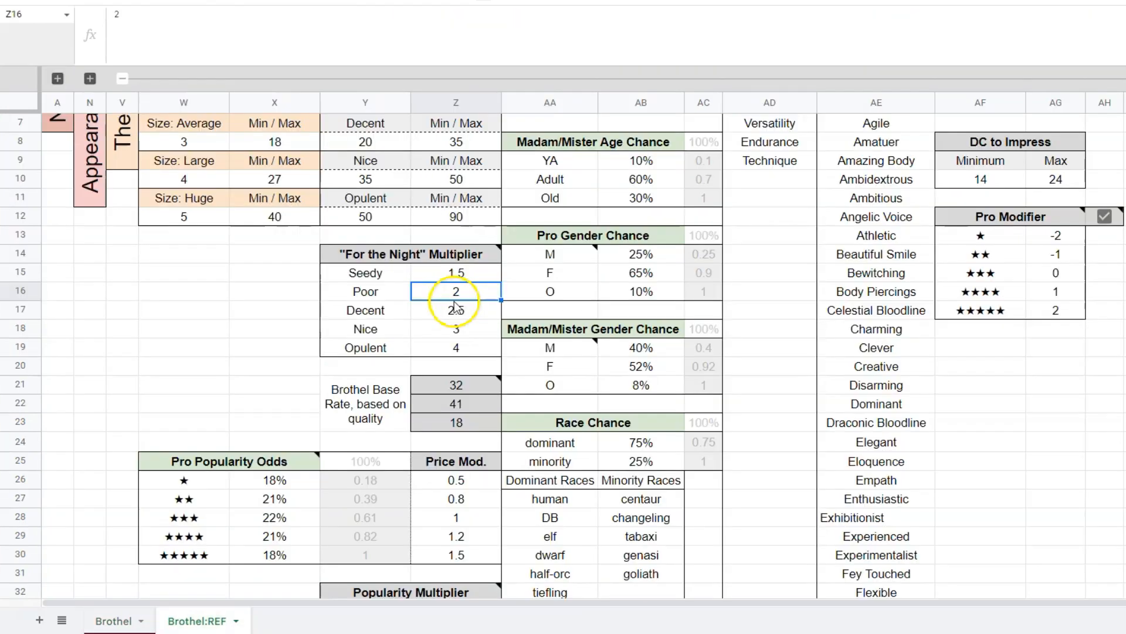
Check the Decent hourly rate range in Y7:Z8 and the quality-based Brothel Base Rate cells in Y21:Z23.
left_click(473, 309)
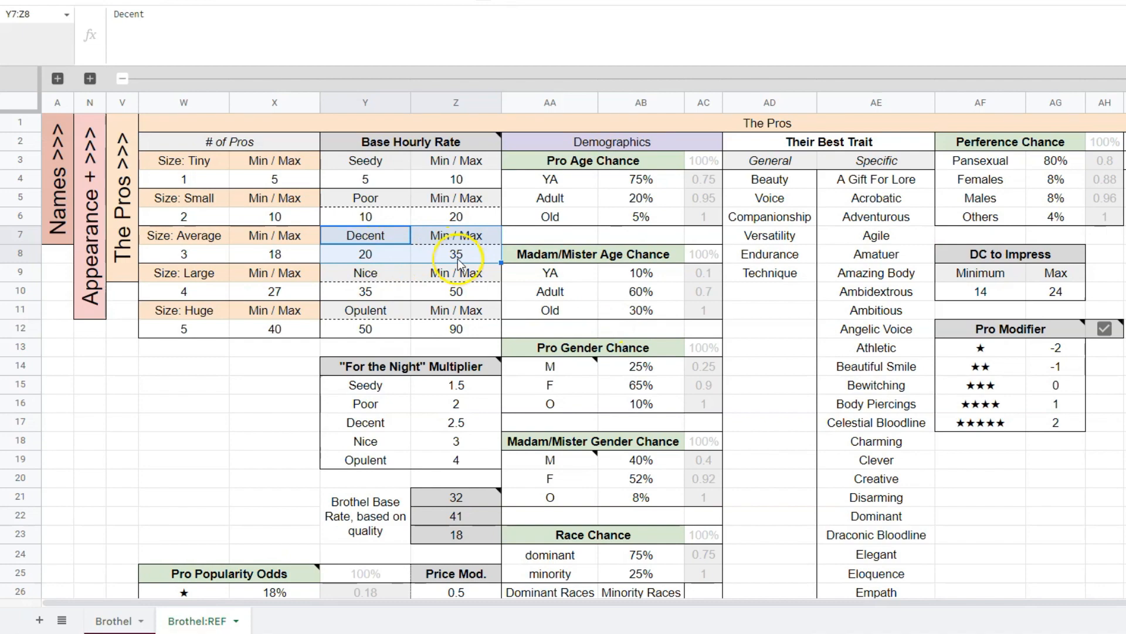
scroll(274, 257, "down", 4)
left_click_drag(384, 299, 437, 302)
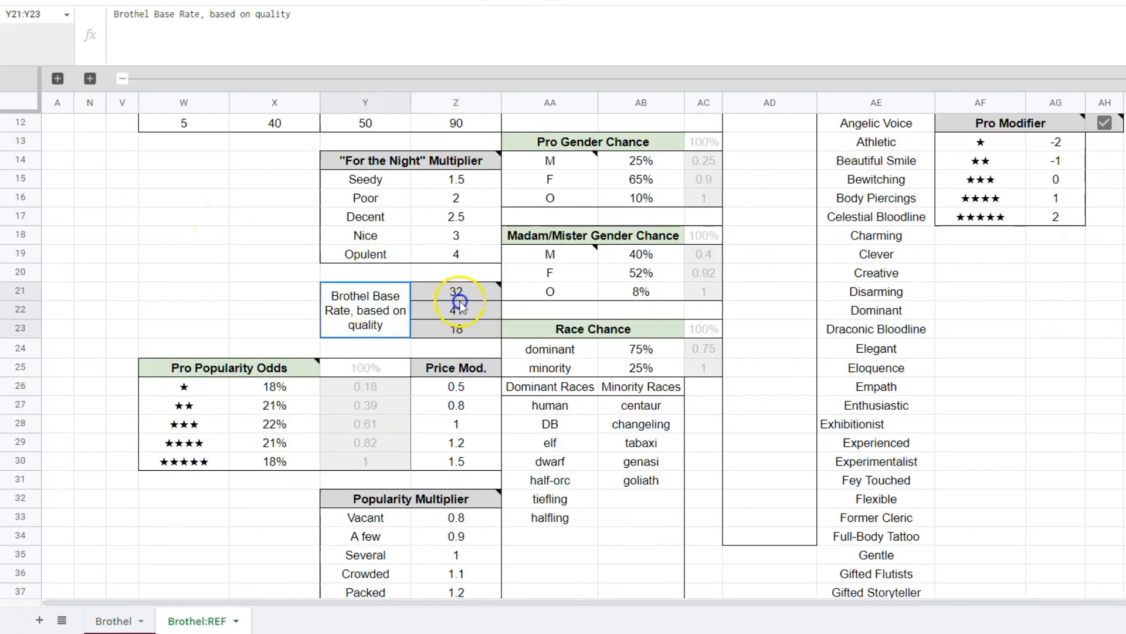
left_click(162, 260)
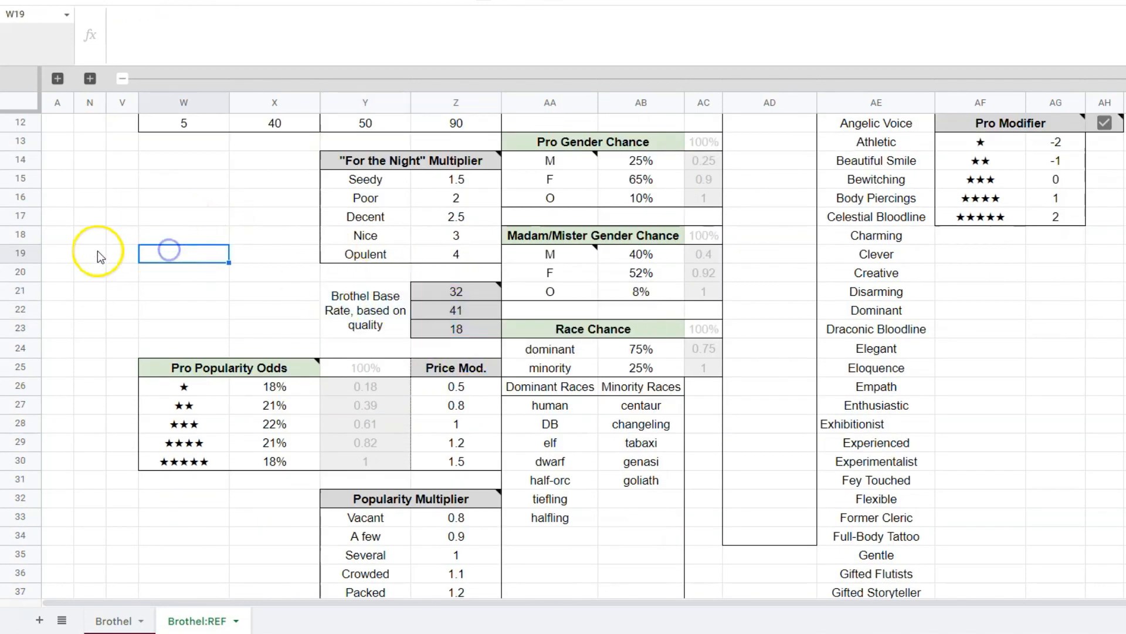
Examine the Pro Popularity Odds table in W25:Z30 and match the first pro's star rating in Brothel G11 to its Price Mod. in Z26.
scroll(117, 264, "down", 2)
left_click_drag(188, 294, 447, 387)
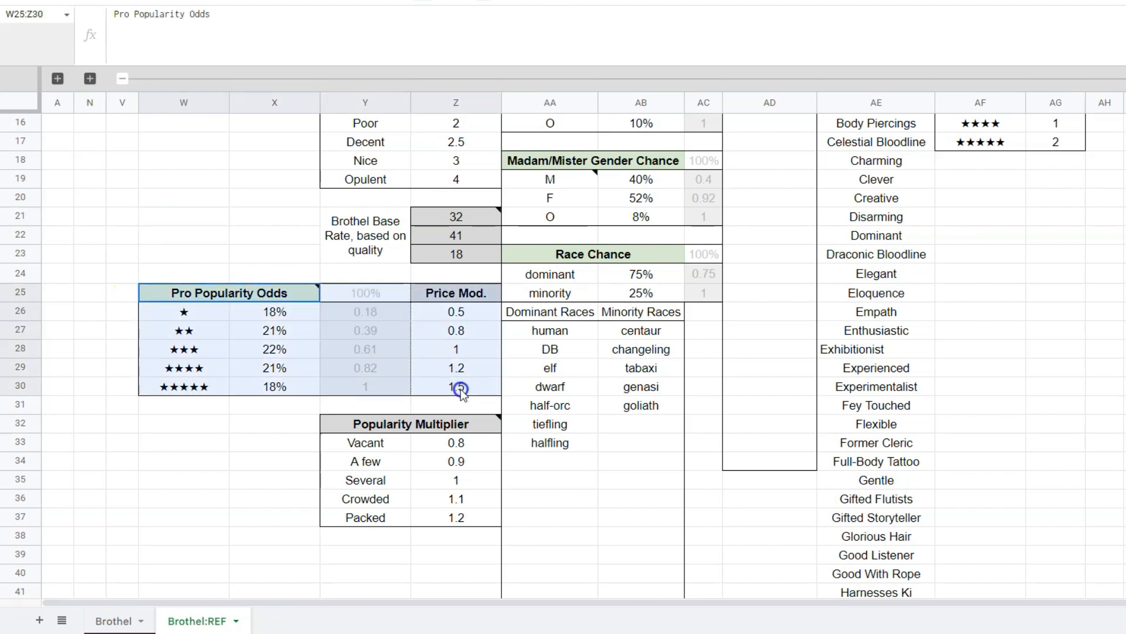
left_click(218, 425)
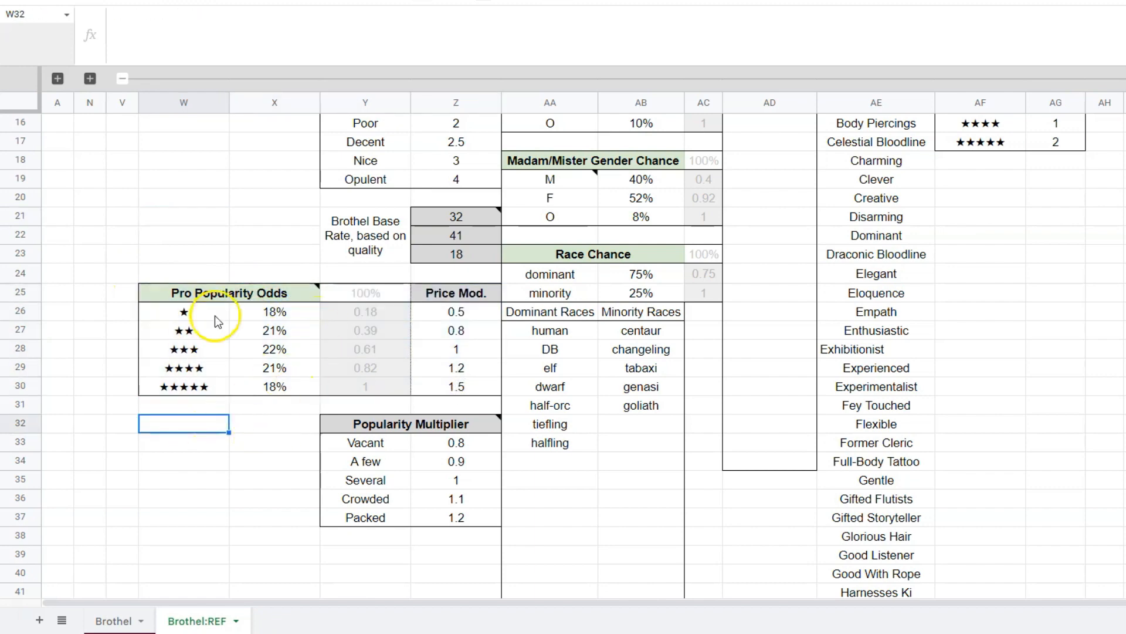
left_click_drag(215, 315, 269, 386)
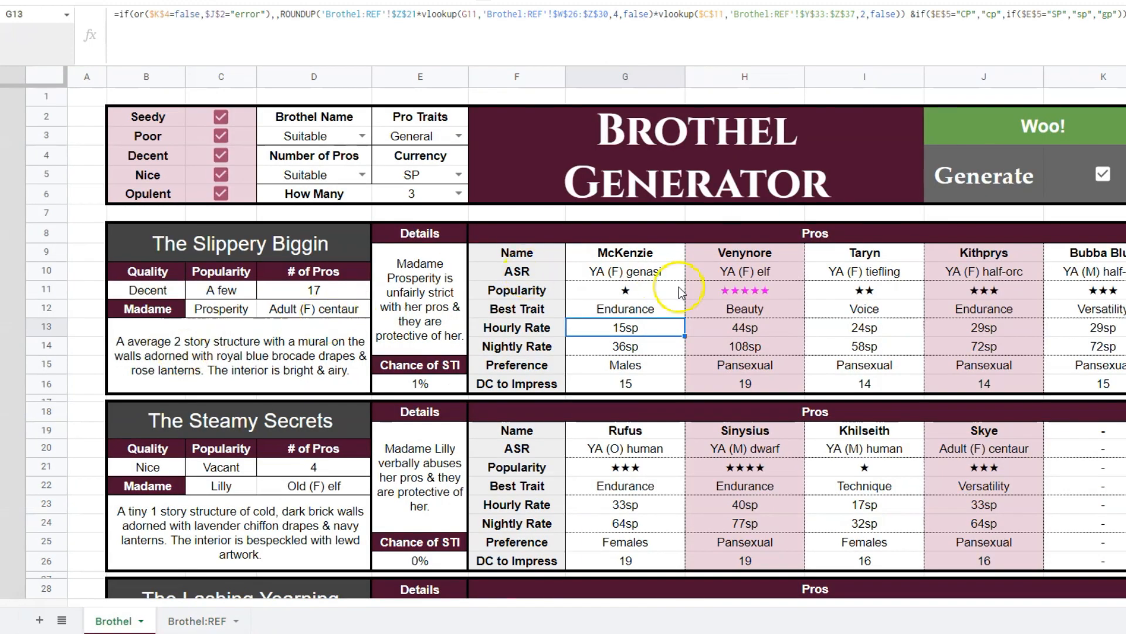
left_click(645, 291)
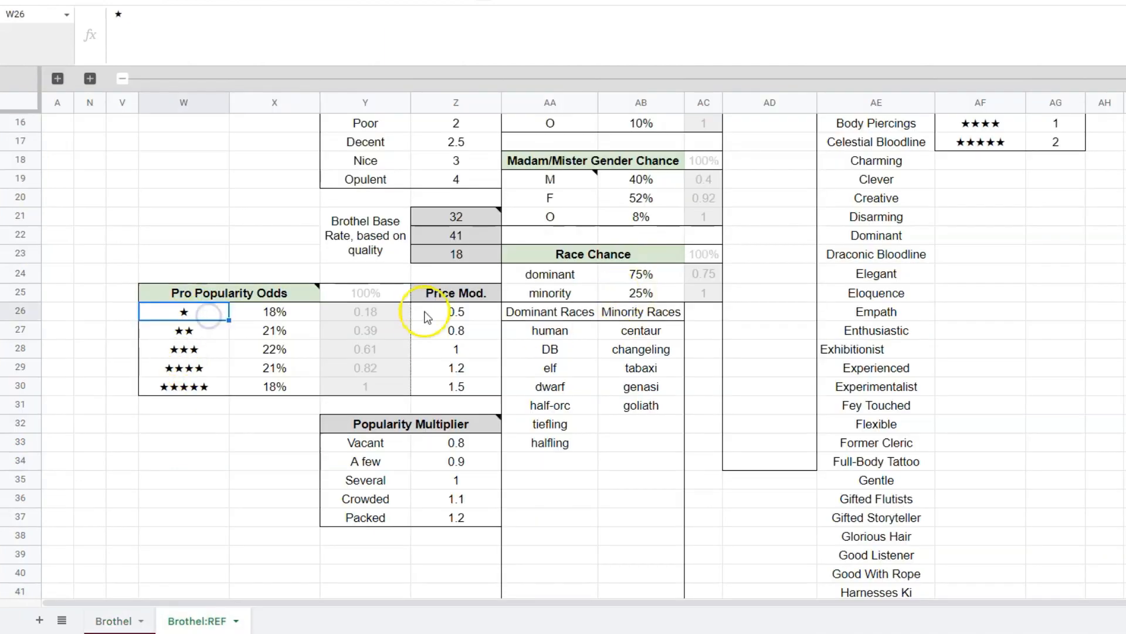
left_click(474, 314)
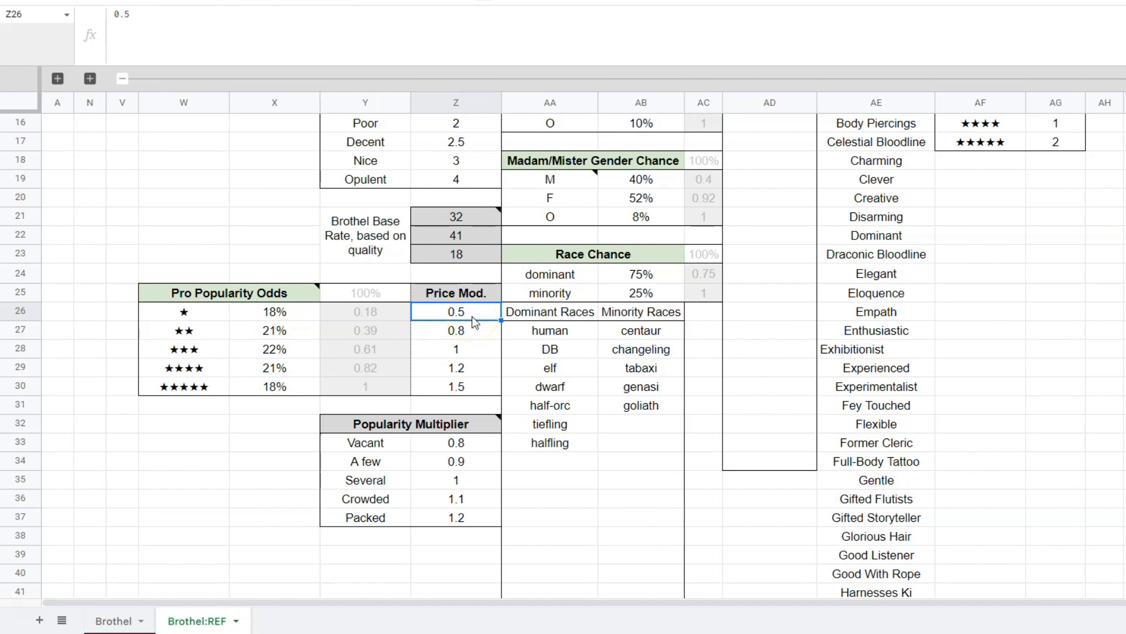
Compare the first brothel's popularity in Brothel C11 with the matching "A few" row of the Popularity Multiplier table, Y34:Z34.
left_click_drag(389, 443, 374, 521)
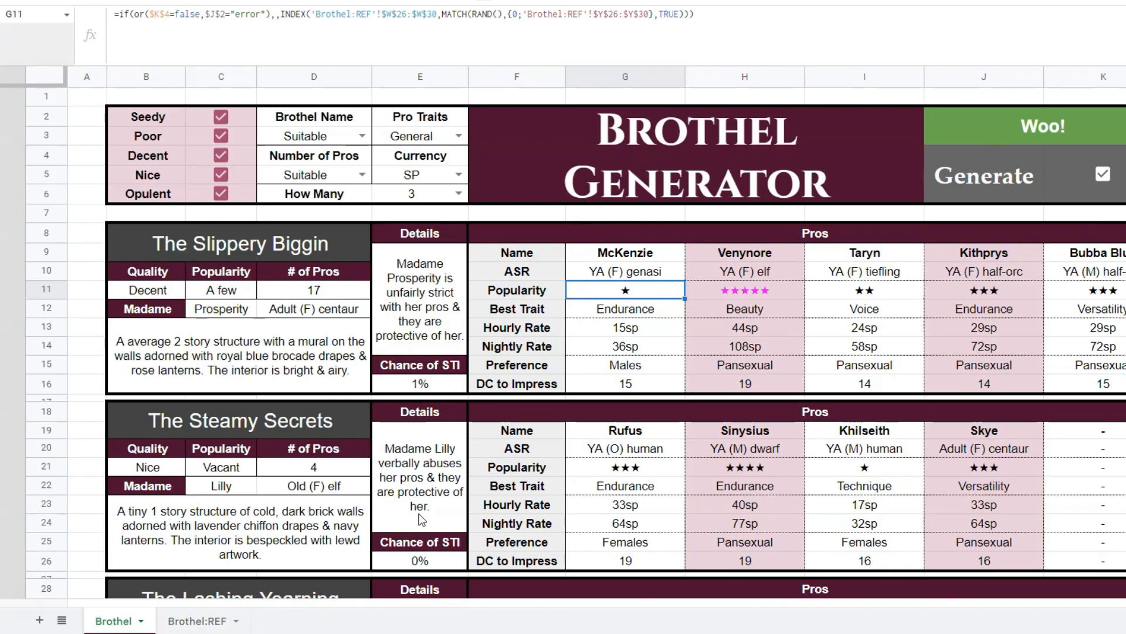
left_click(240, 292)
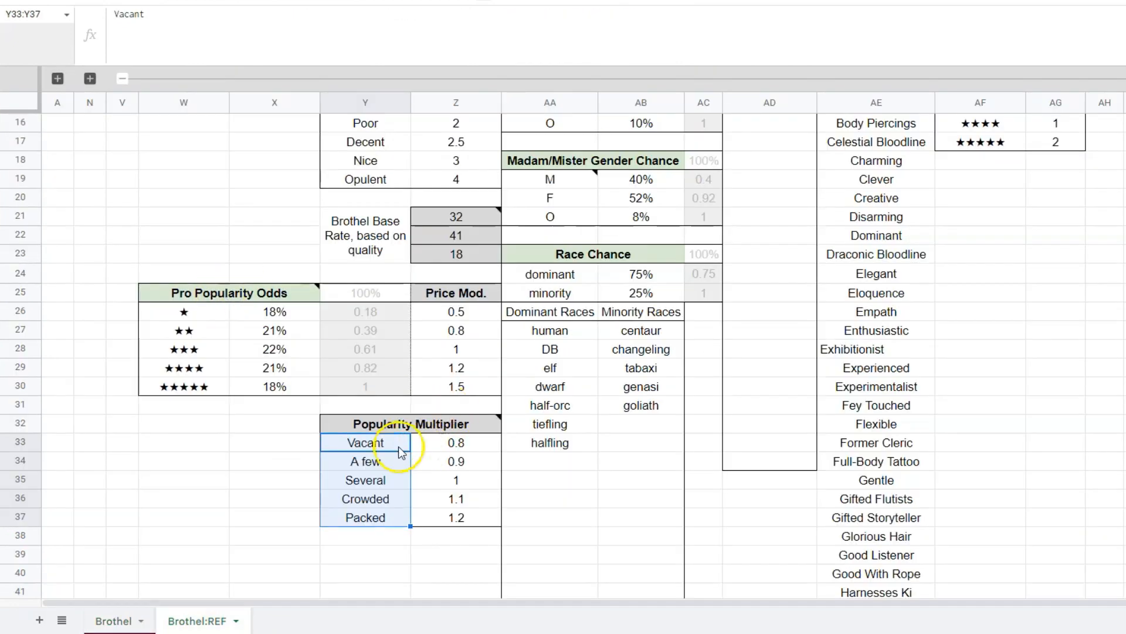
left_click(391, 462)
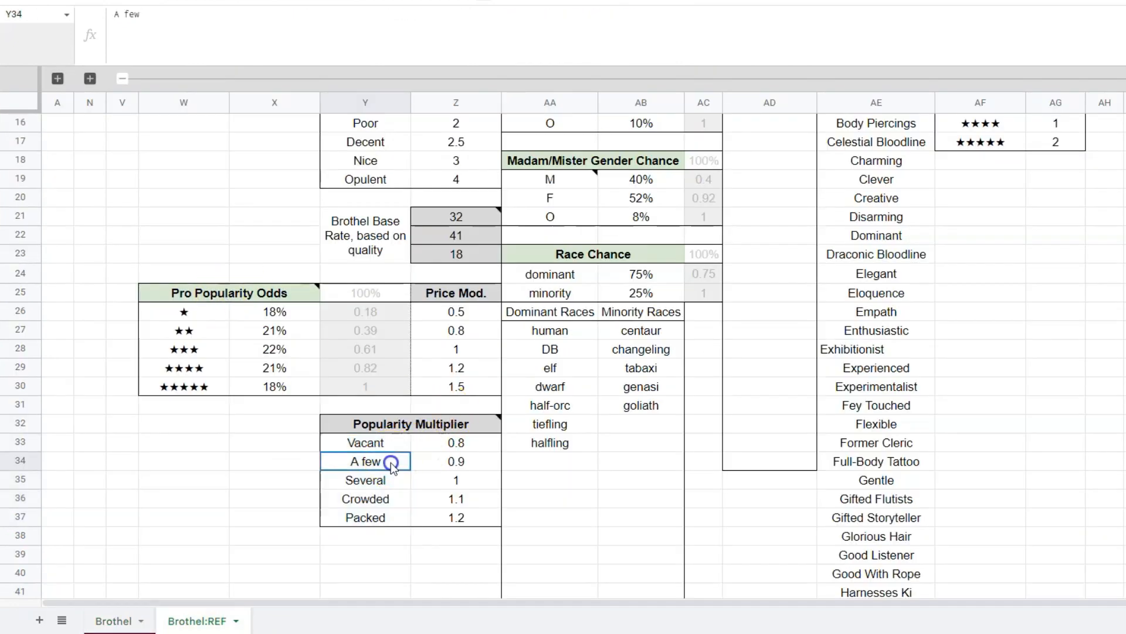
left_click(456, 461, "shift")
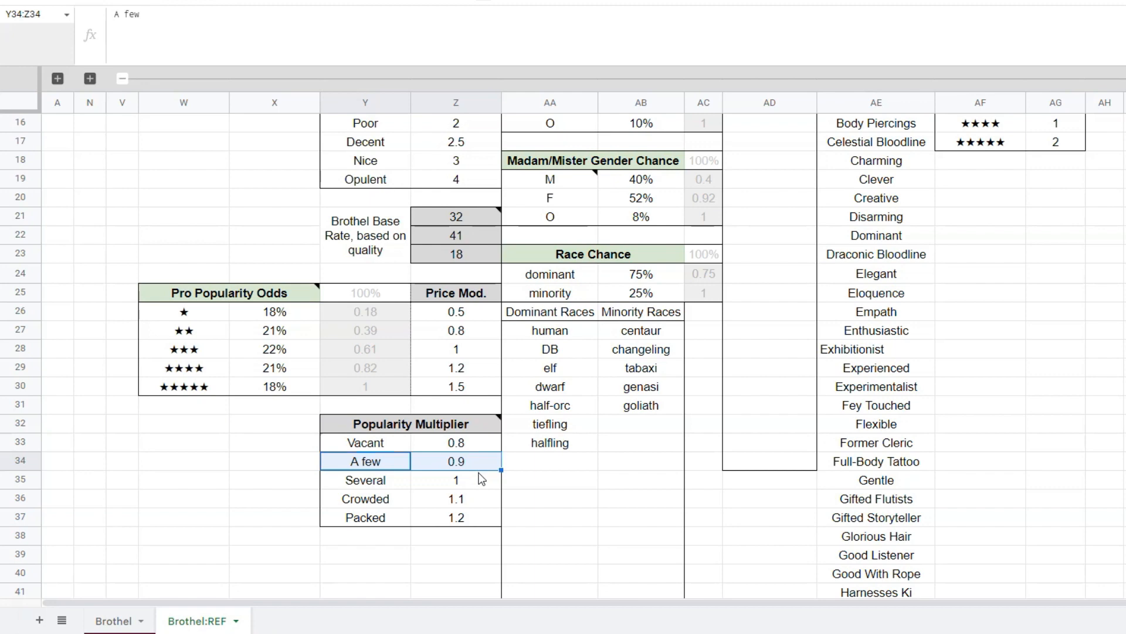
Return to the Brothel sheet and recheck how the first pro's hourly and nightly rates in G13 and G14 are calculated.
key("alt+Up")
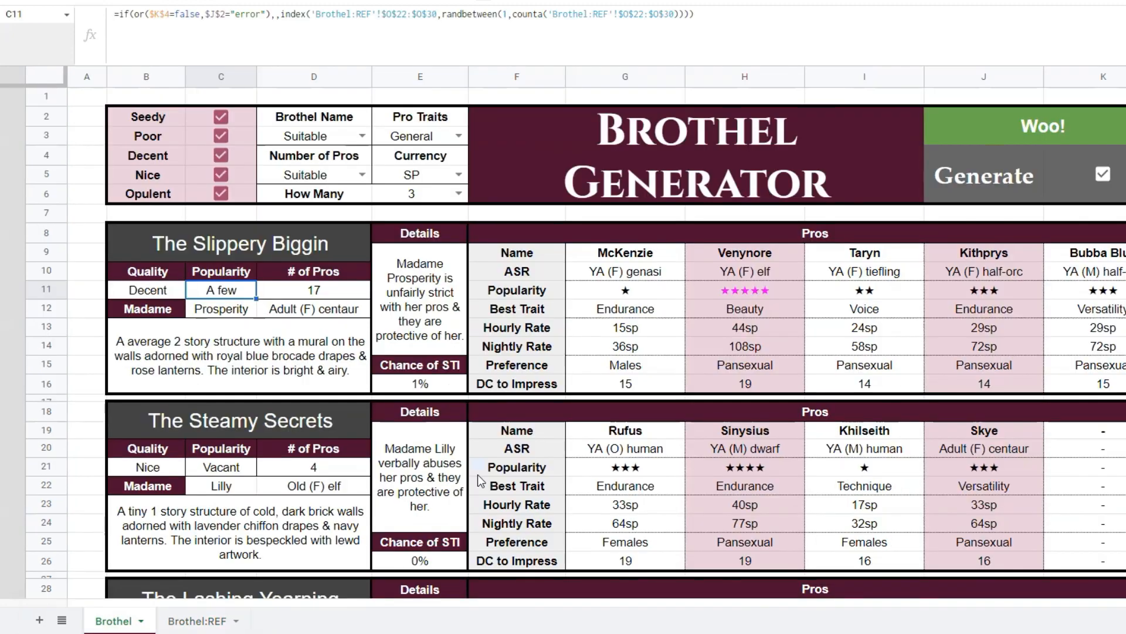
left_click(653, 323)
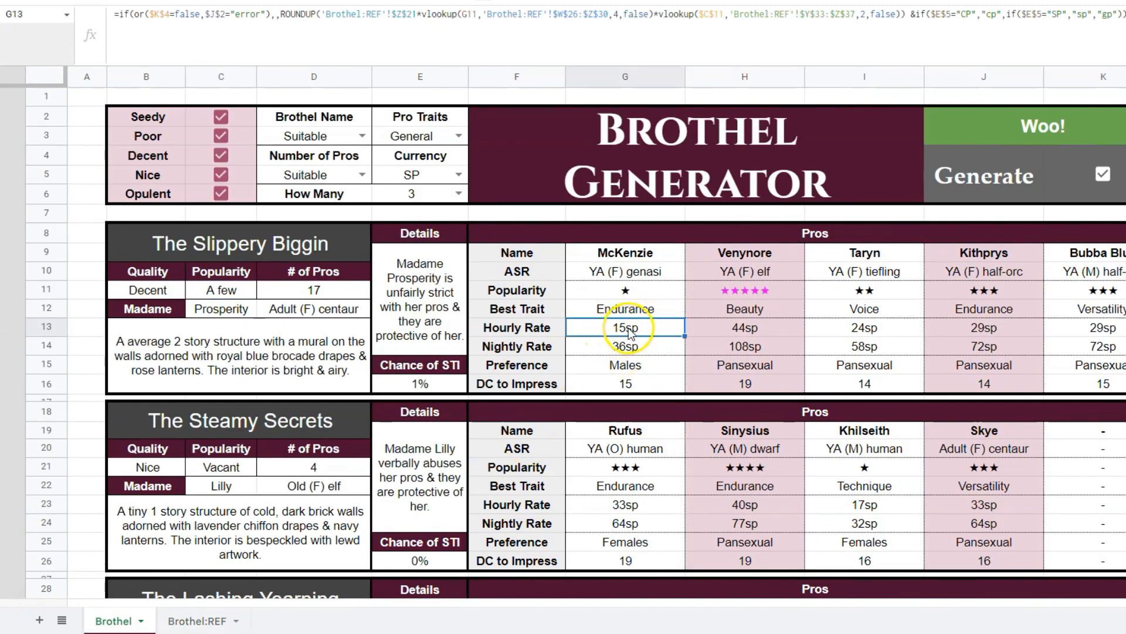
left_click(640, 347)
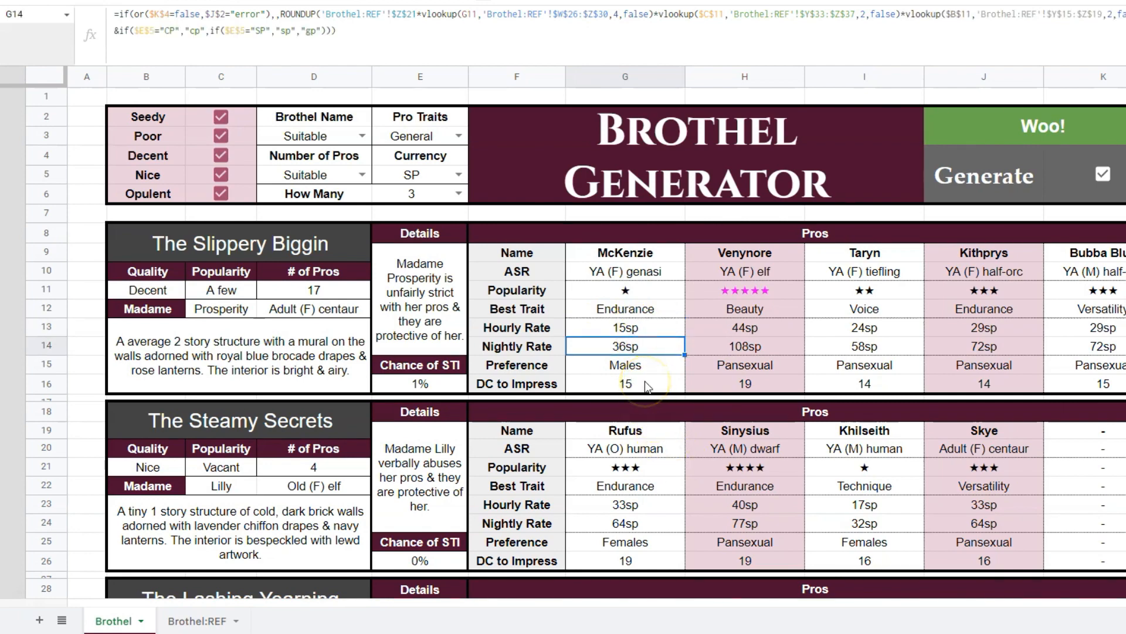
On Brothel:REF, review the Price Mod. values in Z26:Z30 with the Popularity Multiplier values in Z33:Z37 and the Pro Popularity Odds in W25:Y30.
key("alt+Down")
left_click_drag(456, 311, 469, 382)
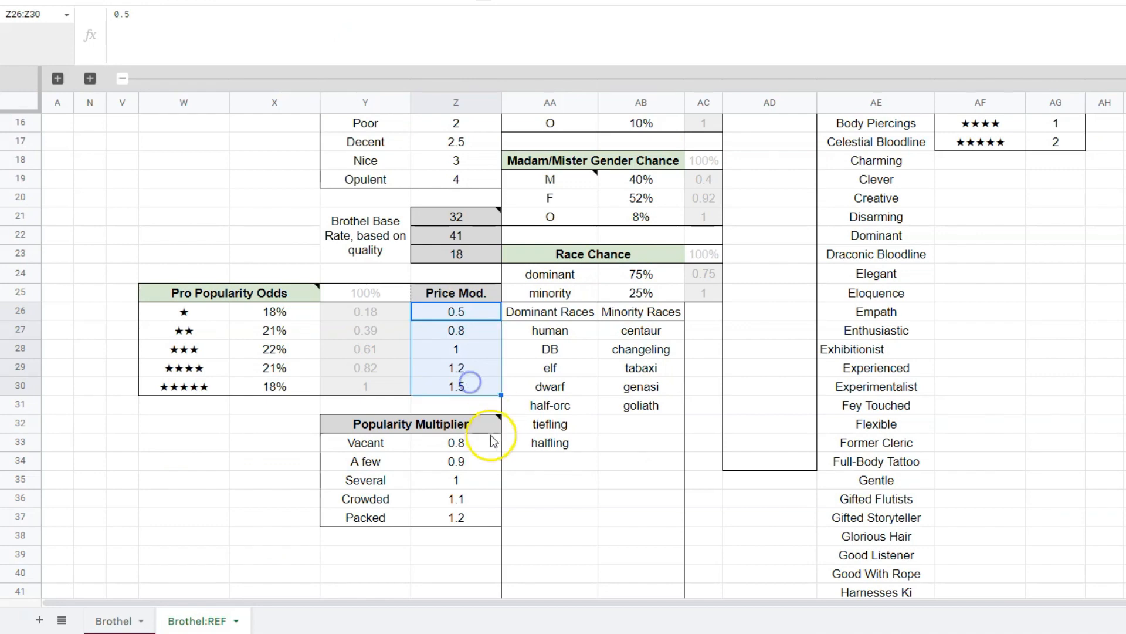
left_click_drag(469, 442, 480, 522)
left_click(471, 482)
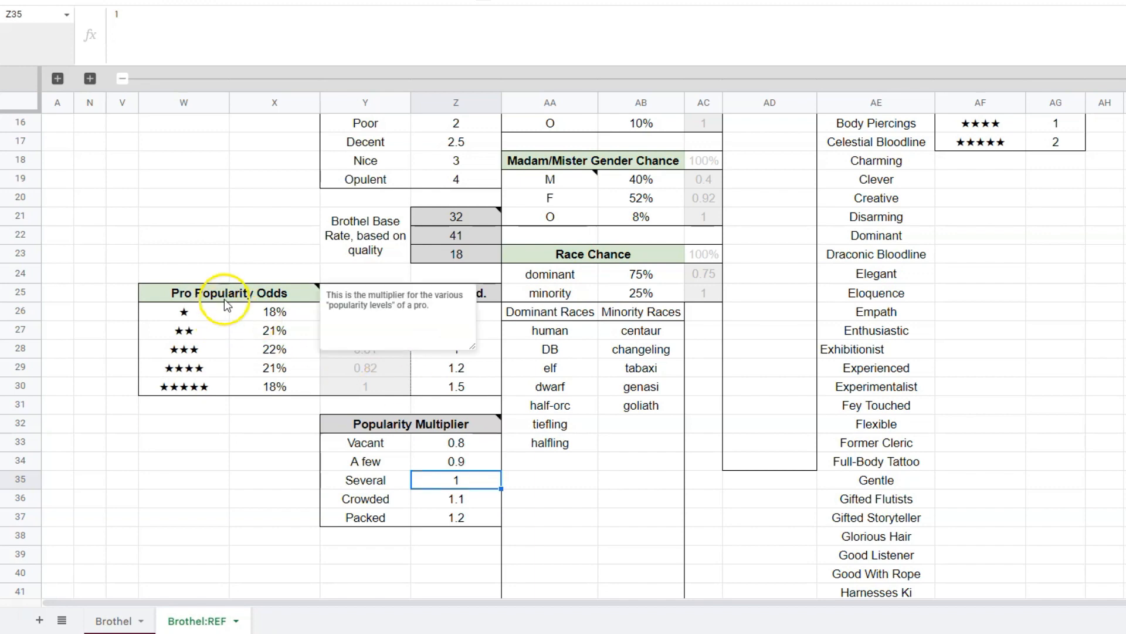
left_click_drag(222, 293, 361, 386)
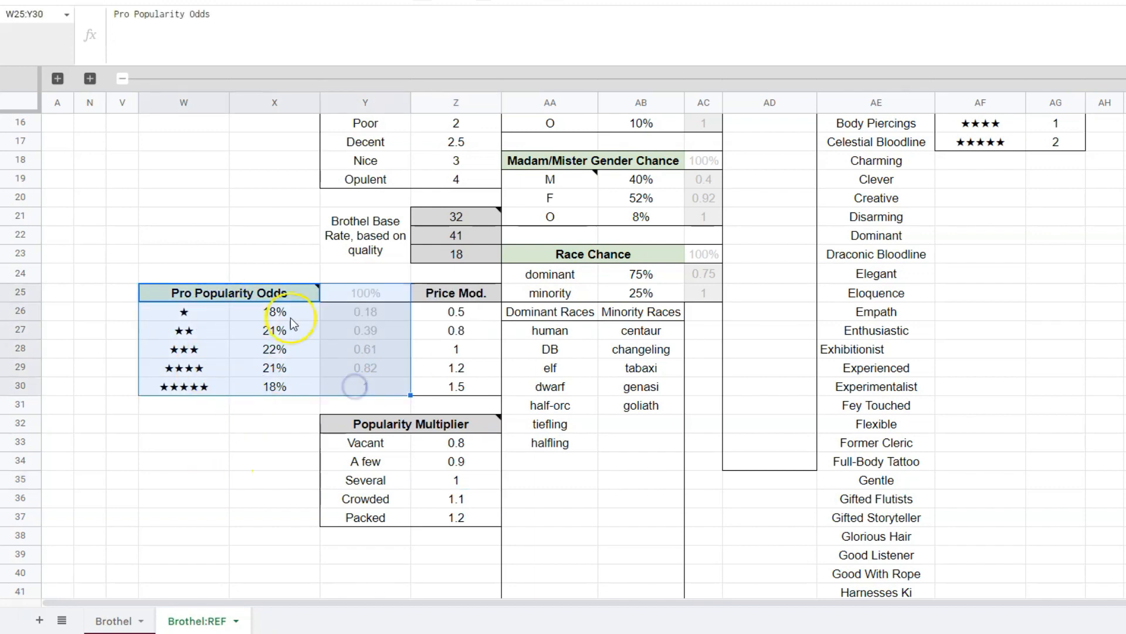
left_click(275, 411)
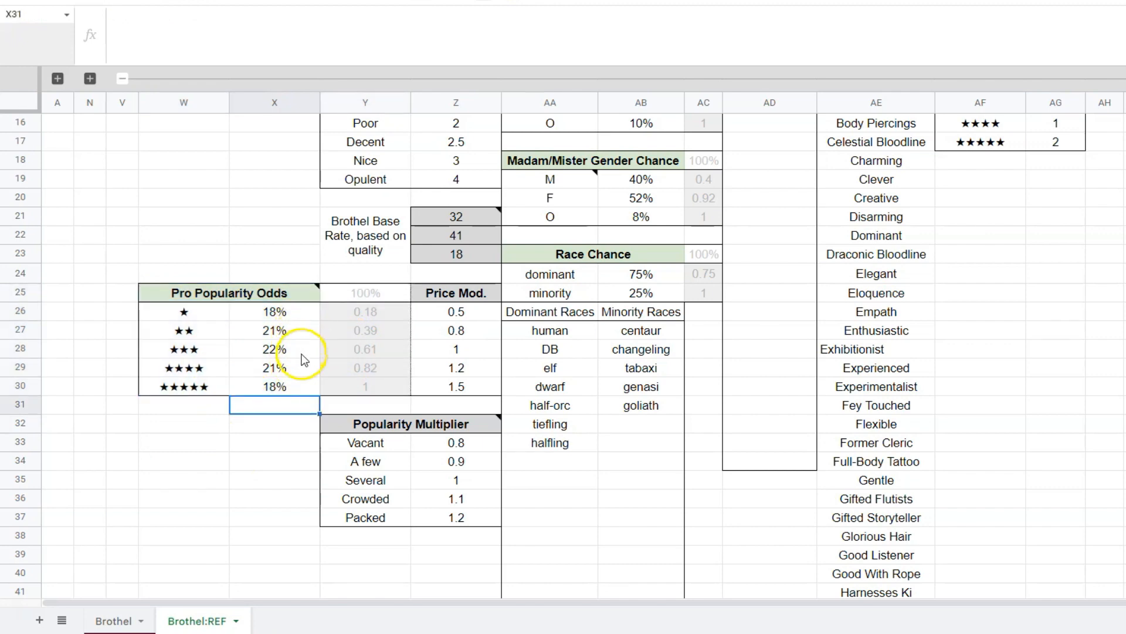
Compare the Pro Popularity Odds rows in W26:X30, from one to five stars, with the pros' star ratings on the Brothel sheet.
left_click_drag(189, 314, 214, 398)
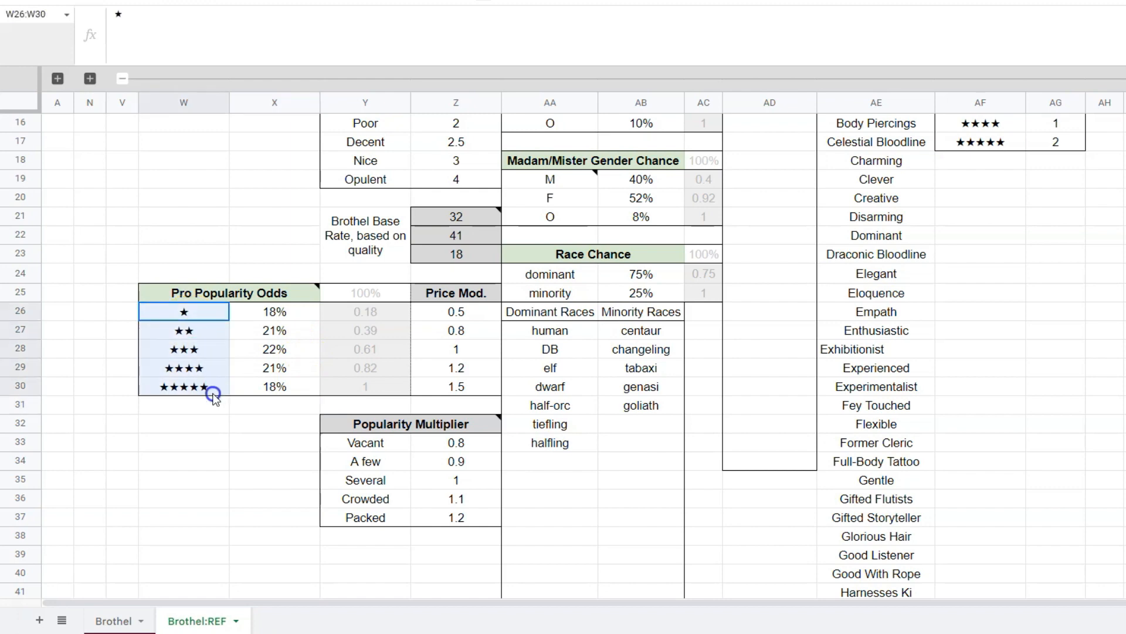
left_click_drag(276, 311, 293, 390)
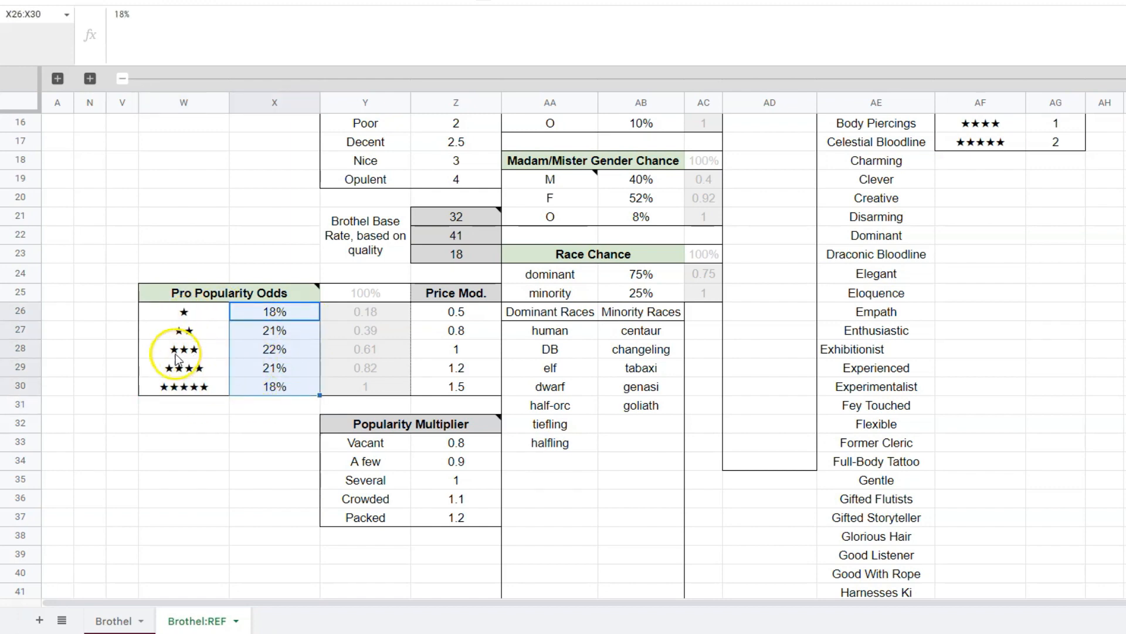
left_click_drag(176, 355, 286, 352)
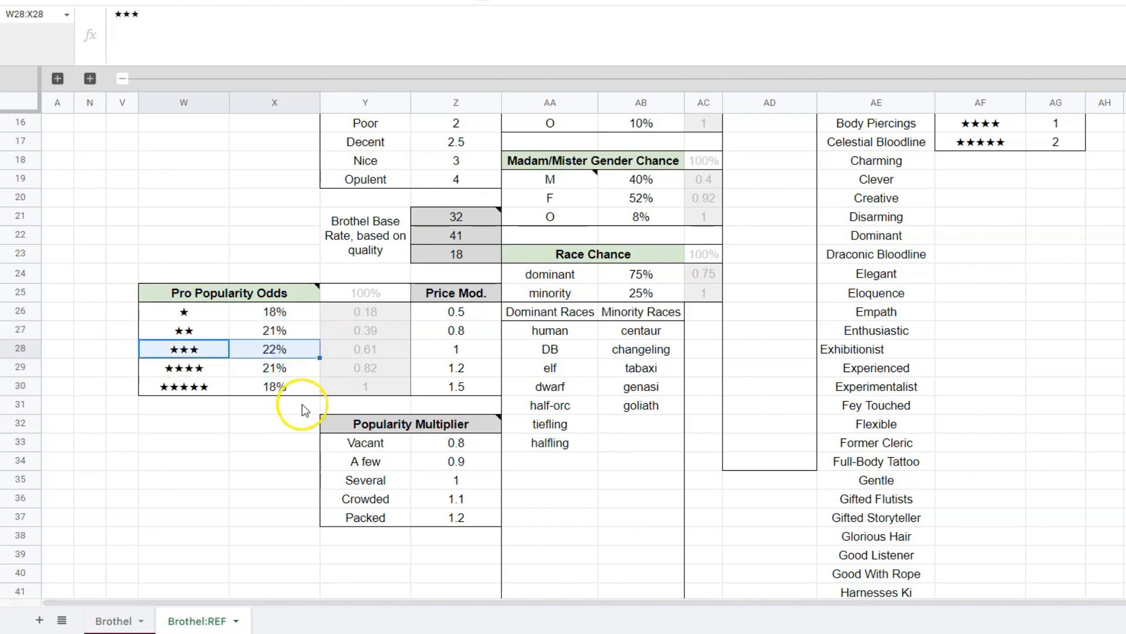
left_click(114, 620)
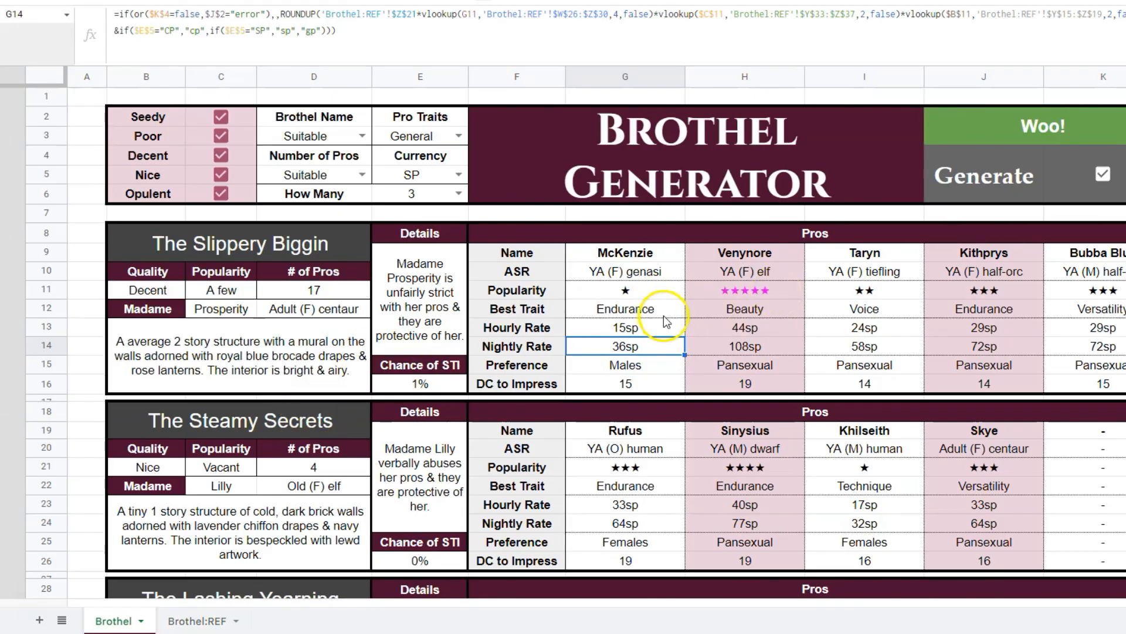
key("alt+Down")
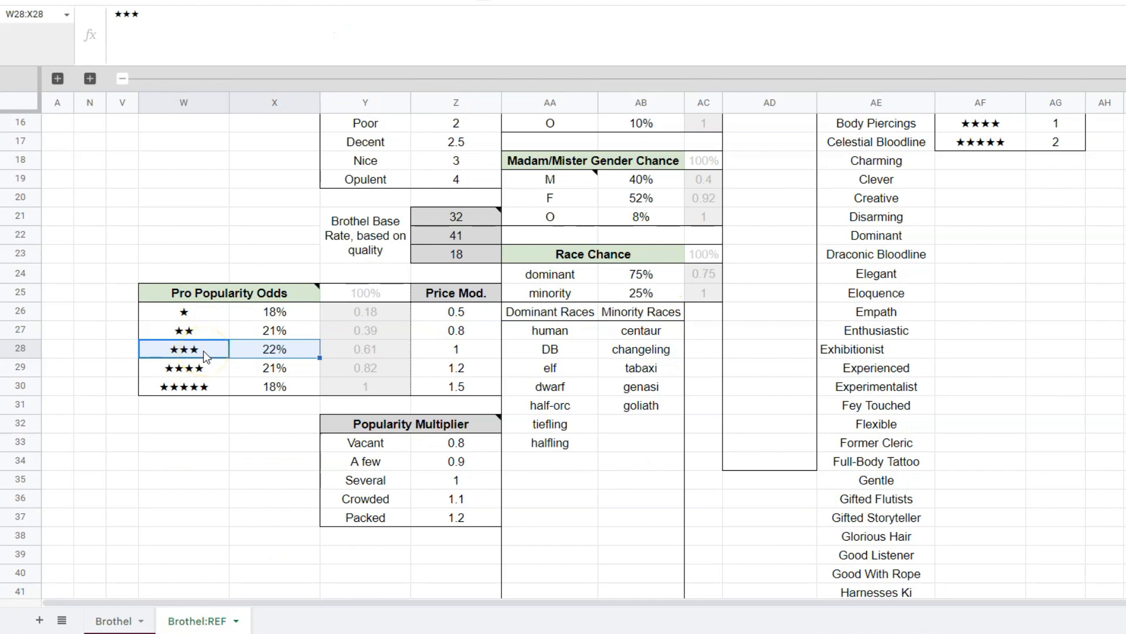
left_click(246, 384)
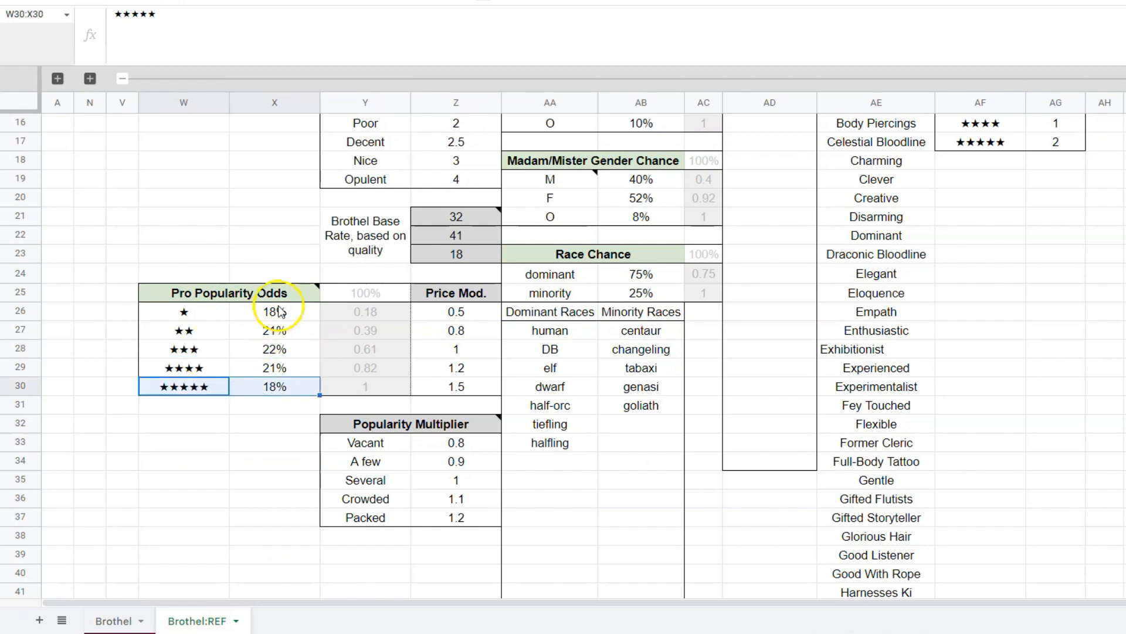
Examine the Pro Popularity Odds percentages in X26:X30 and check their total formula in Y25.
left_click_drag(296, 312, 294, 380)
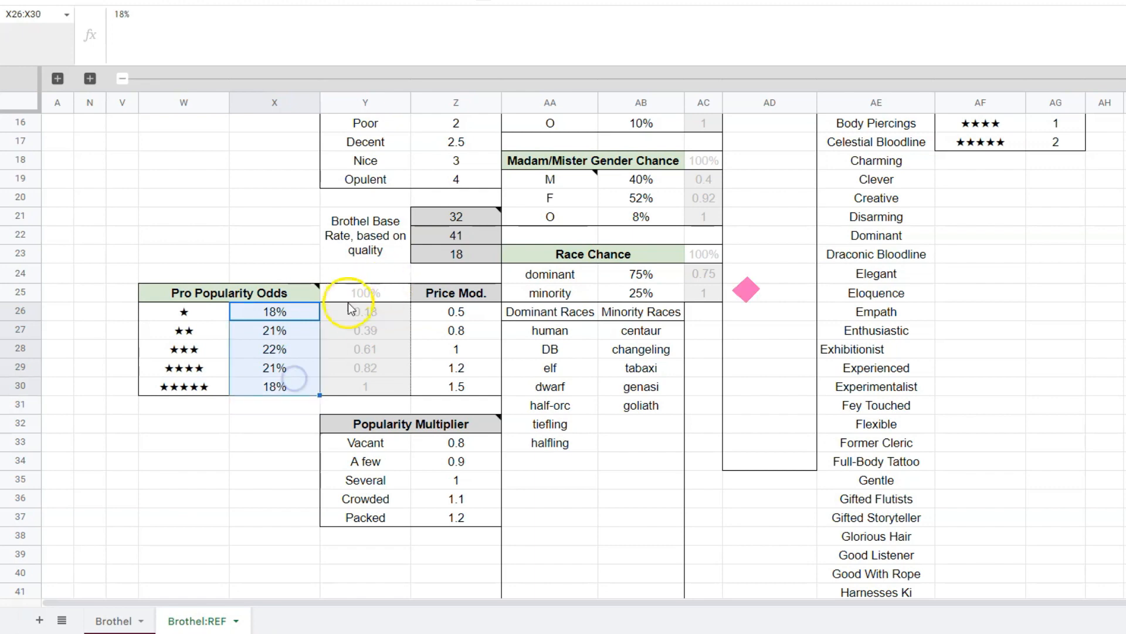
left_click(280, 403)
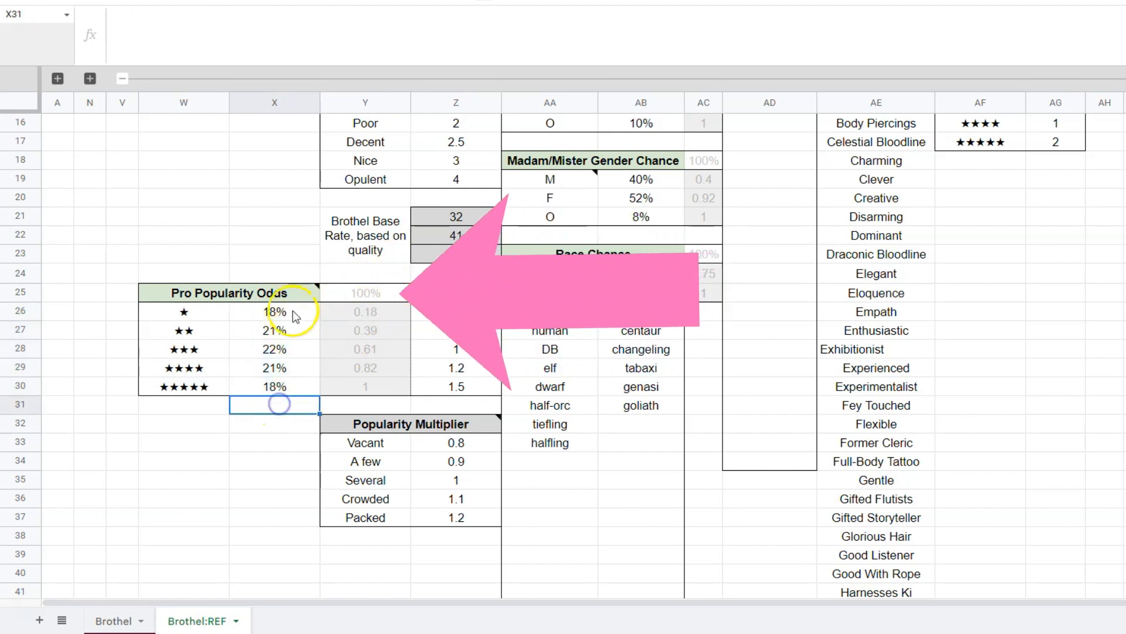
left_click_drag(292, 312, 291, 382)
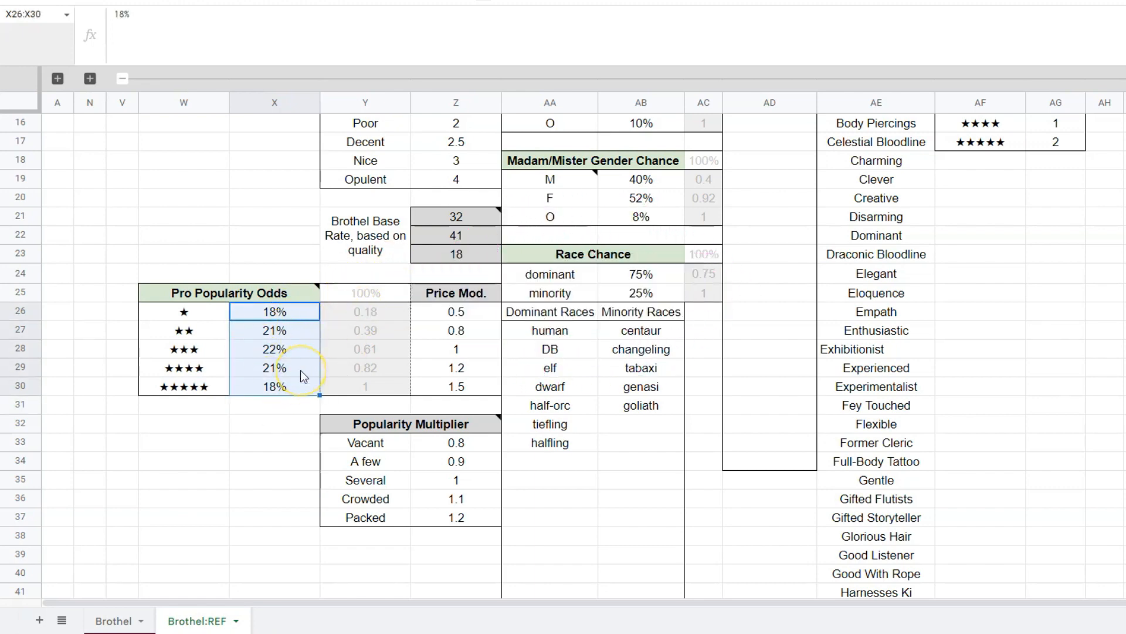
left_click(167, 386)
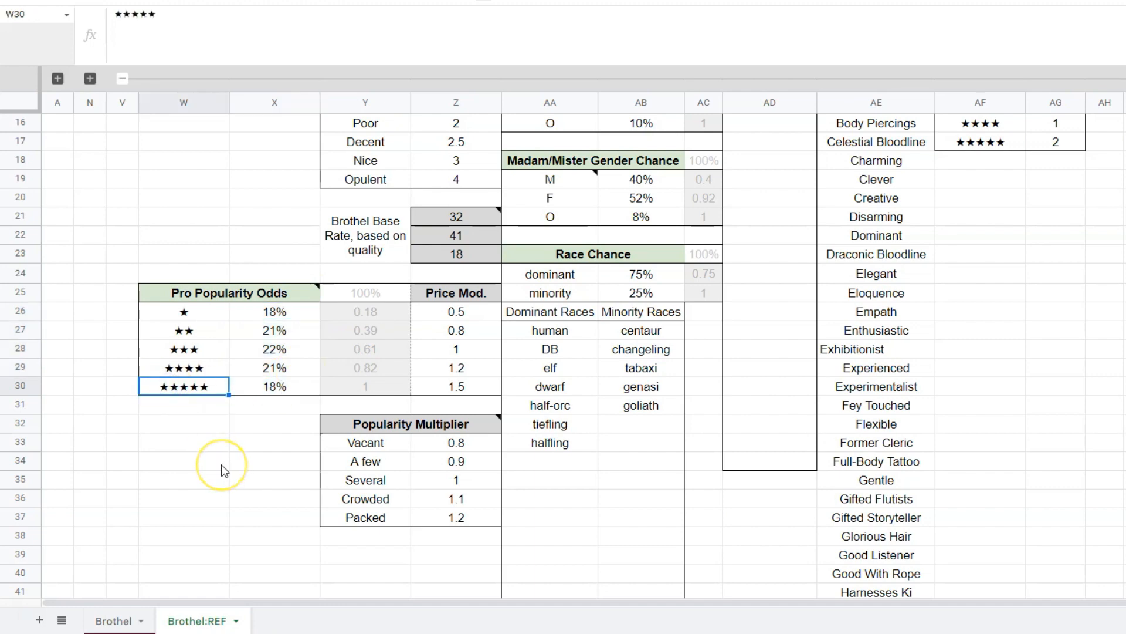
left_click_drag(293, 312, 298, 392)
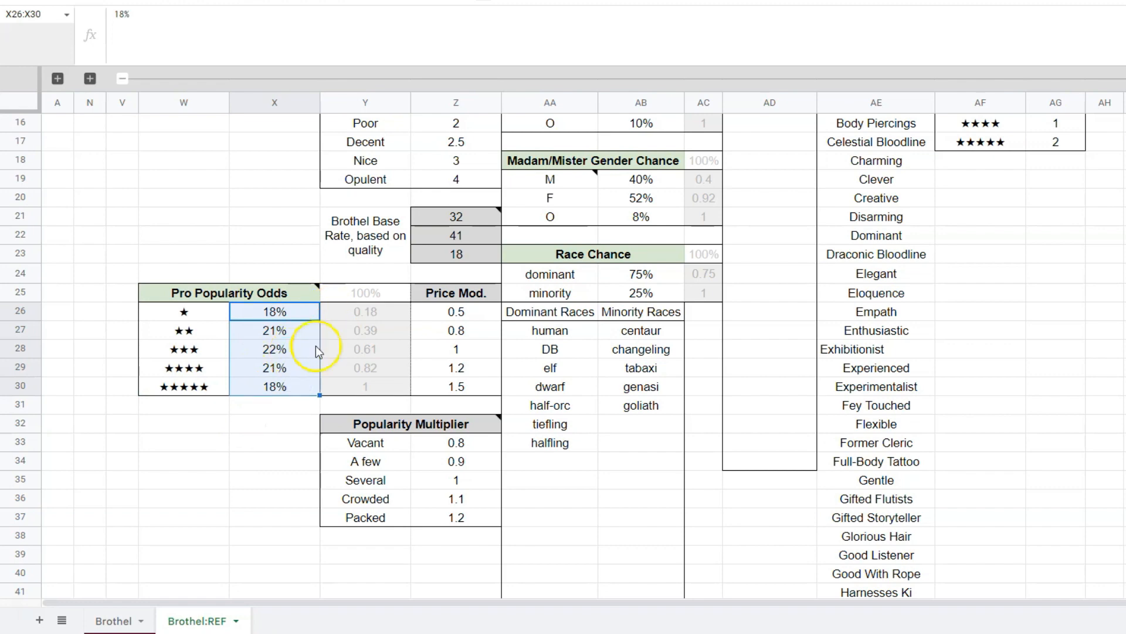
left_click(364, 296)
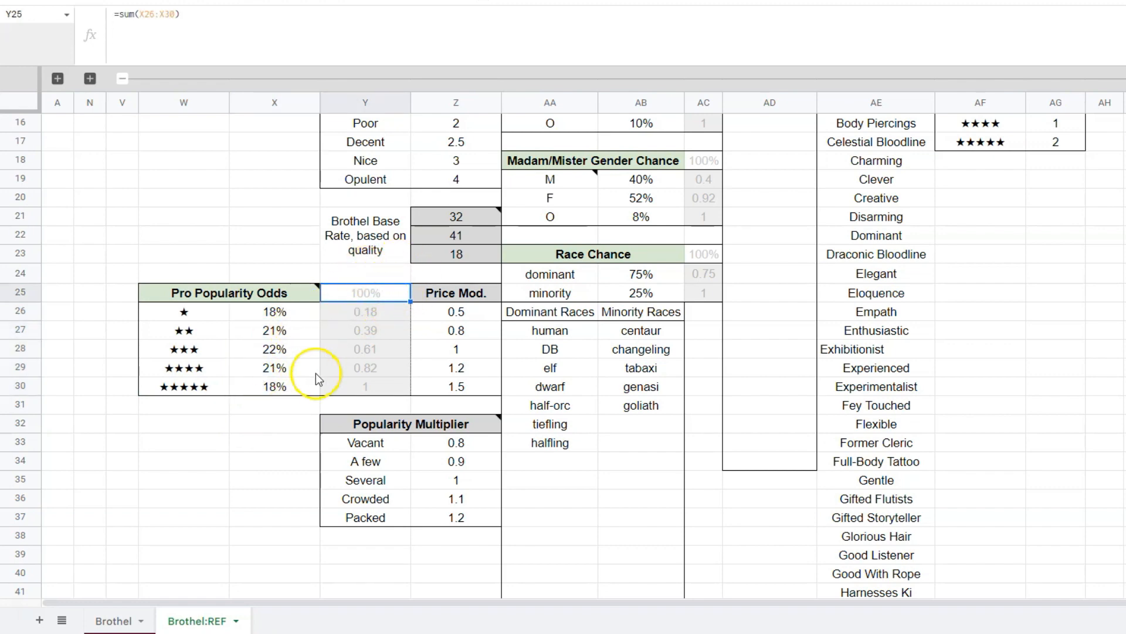
Find the Demographics section under The Pros and highlight the Pro Age Chance percentages in AB4:AB6.
scroll(316, 373, "up", 5)
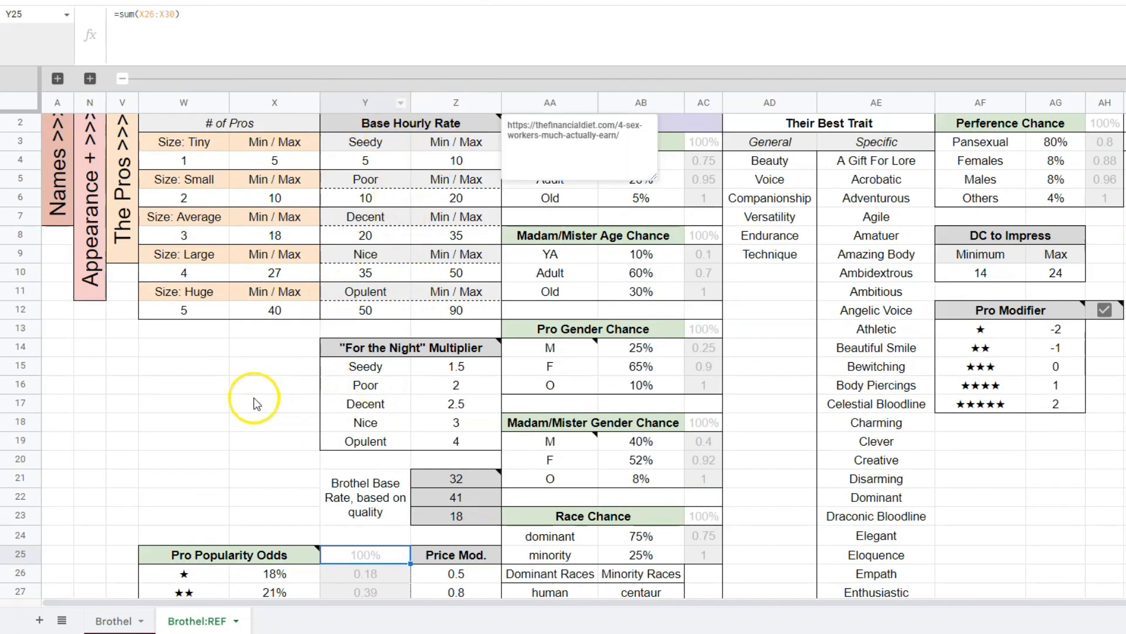
scroll(245, 394, "right", 3)
scroll(626, 373, "up", 1)
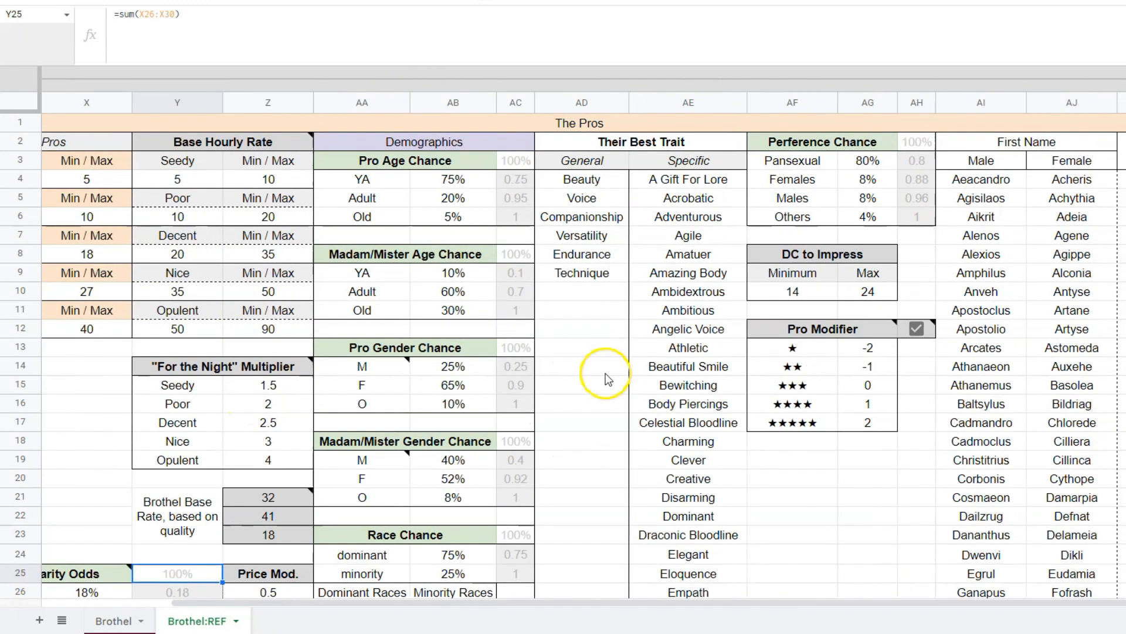
left_click(486, 140)
left_click(537, 404)
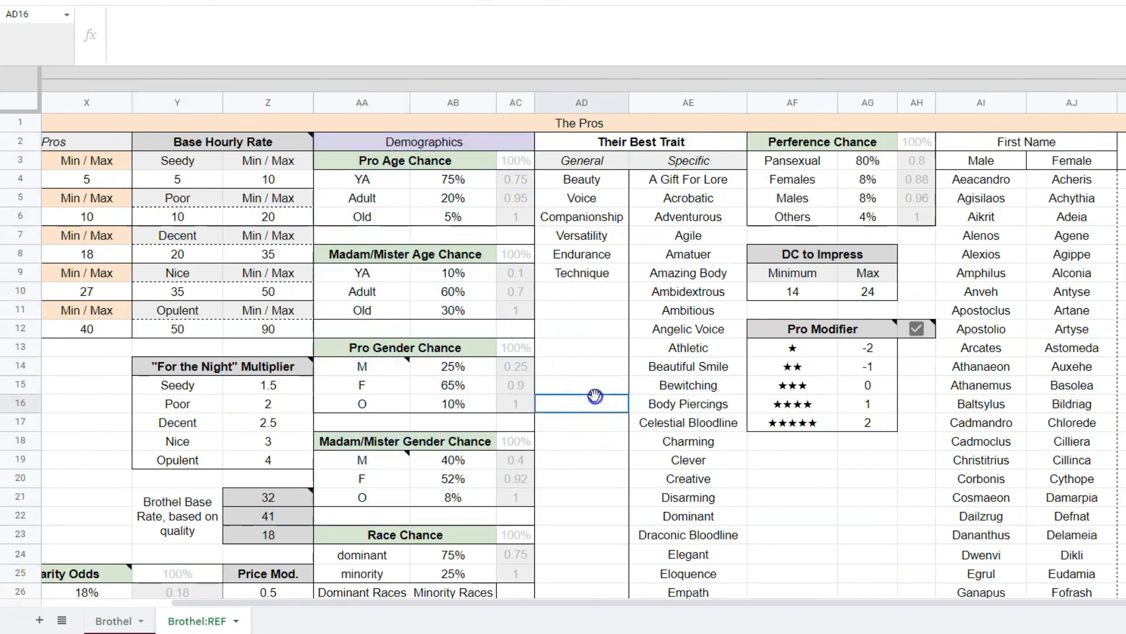
scroll(533, 473, "down", 3)
scroll(453, 179, "up", 3)
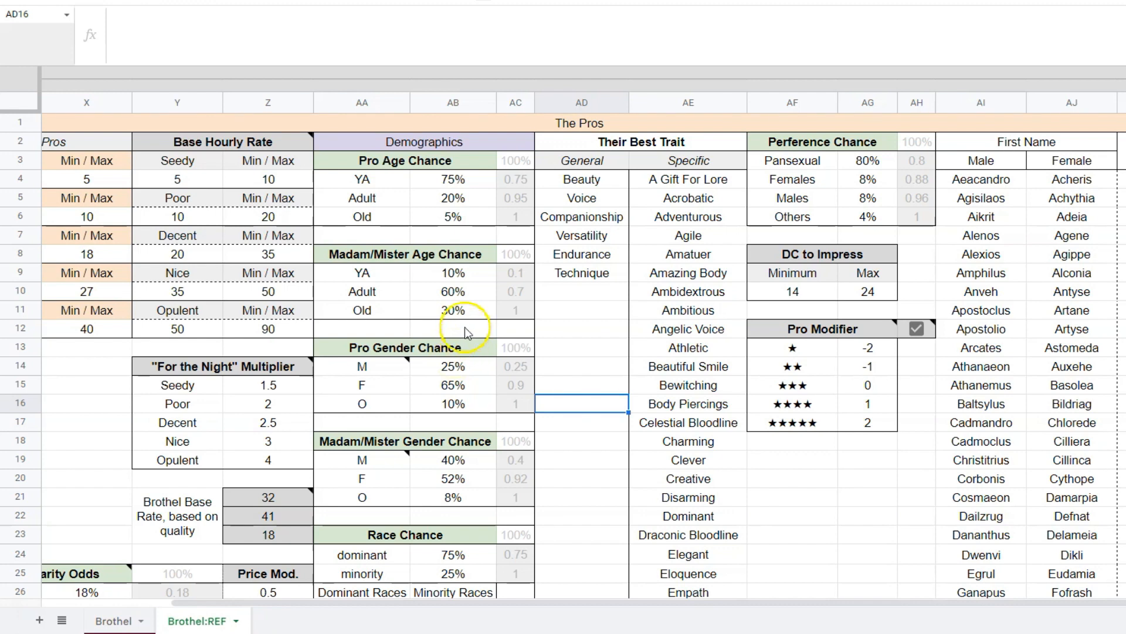
left_click(423, 163)
left_click_drag(470, 184, 466, 220)
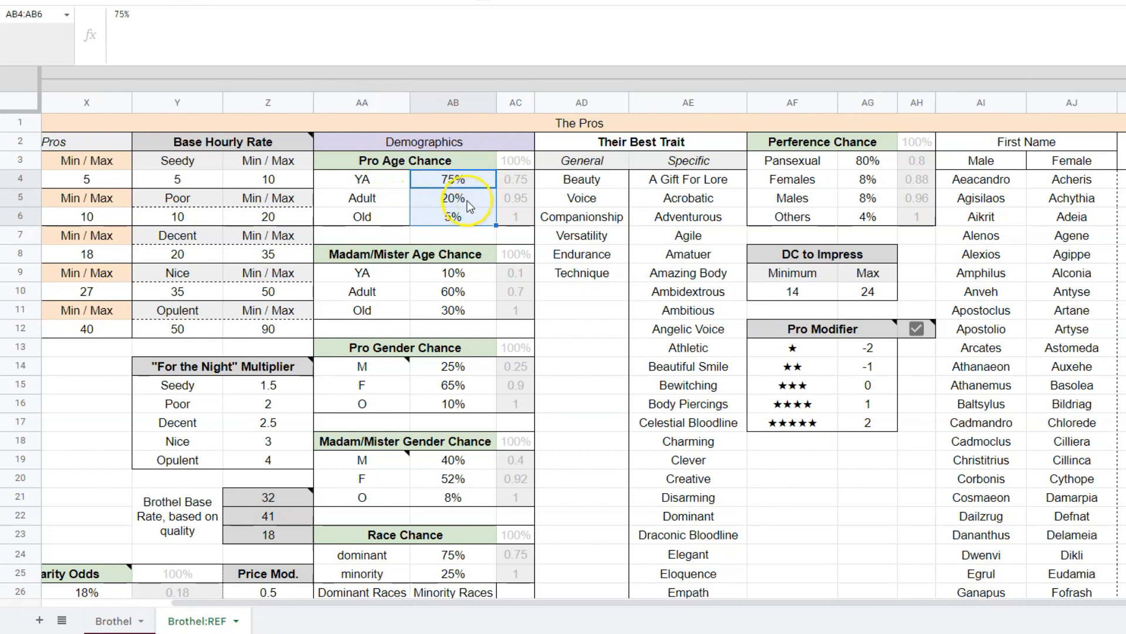
Review the YA, Adult and Old rows of Pro Age Chance one by one and check their total formula in AC3.
left_click_drag(457, 181, 375, 181)
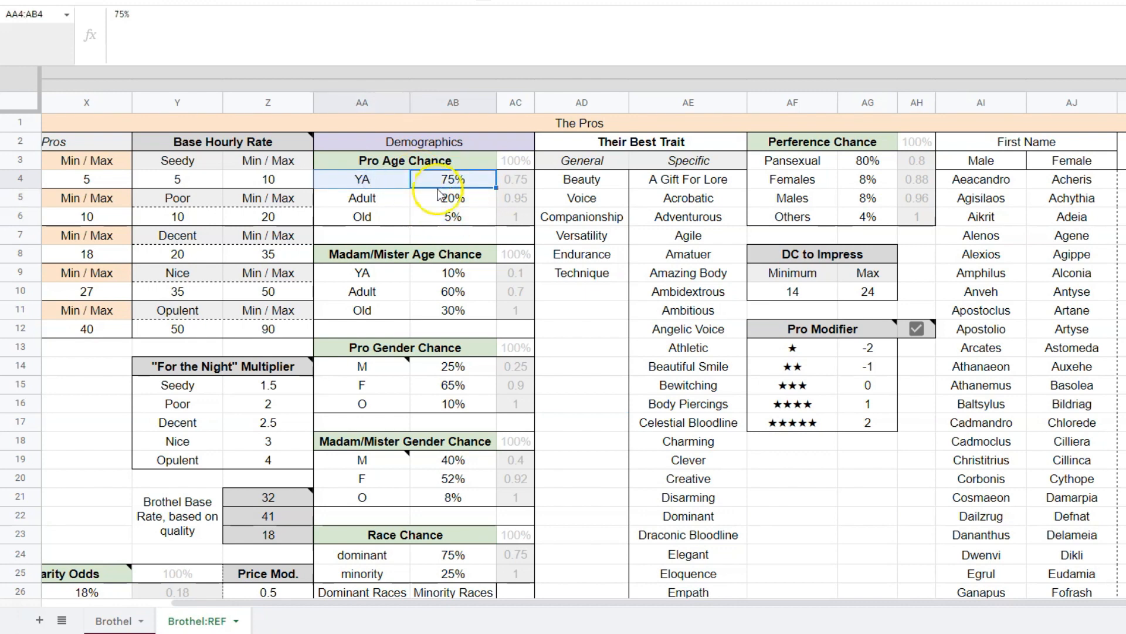
left_click_drag(452, 198, 365, 199)
left_click_drag(456, 221, 356, 222)
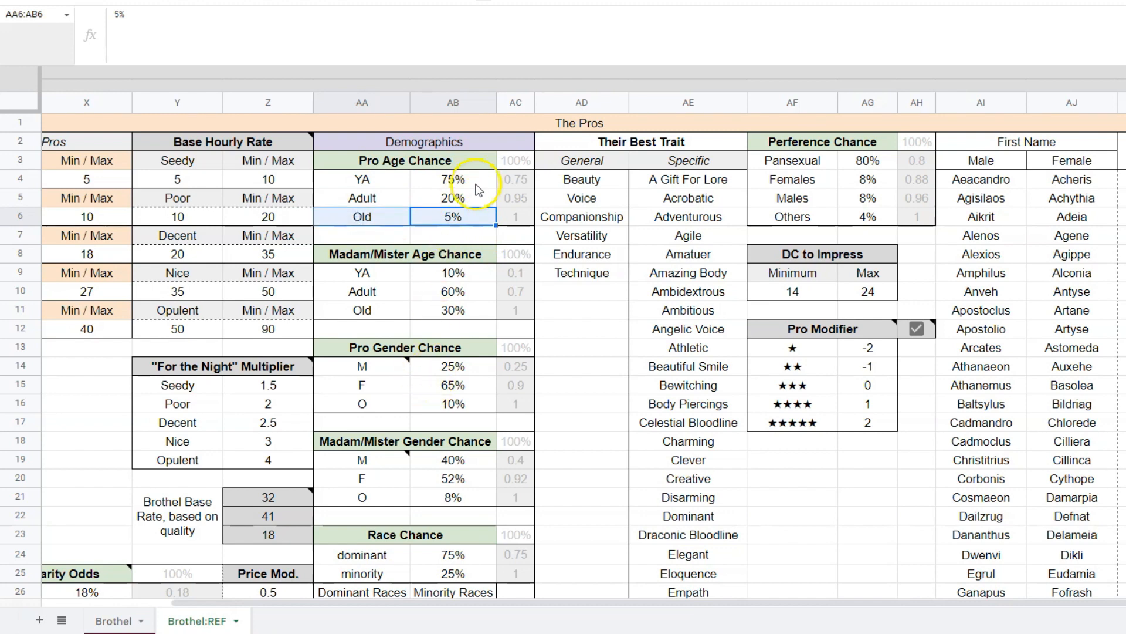
left_click_drag(463, 179, 472, 214)
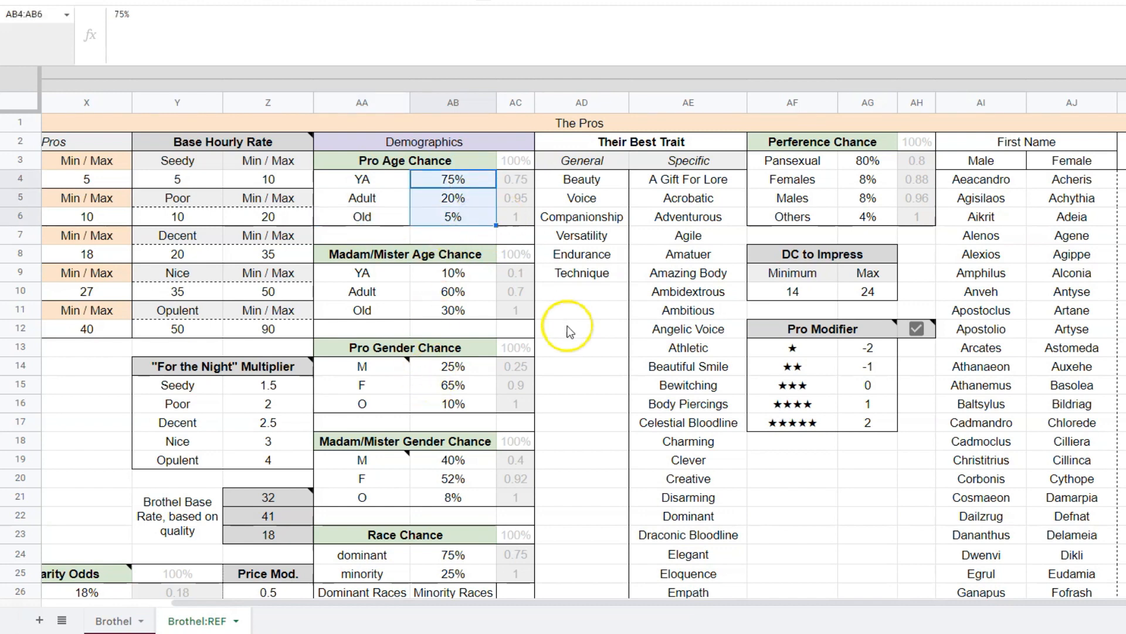
left_click(523, 161)
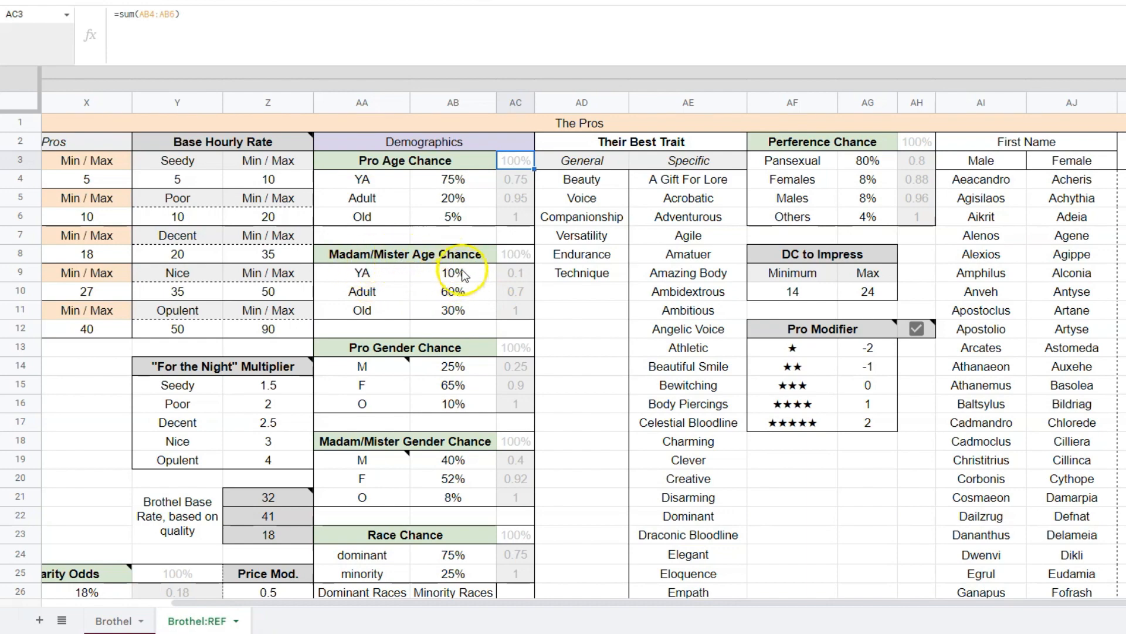
Review the Madam/Mister Age Chance in AB9:AB11 and the pro and Madam/Mister gender chances in AB14:AB16 and AB19:AB21.
left_click_drag(452, 273, 461, 308)
scroll(469, 305, "down", 2)
scroll(497, 298, "down", 2)
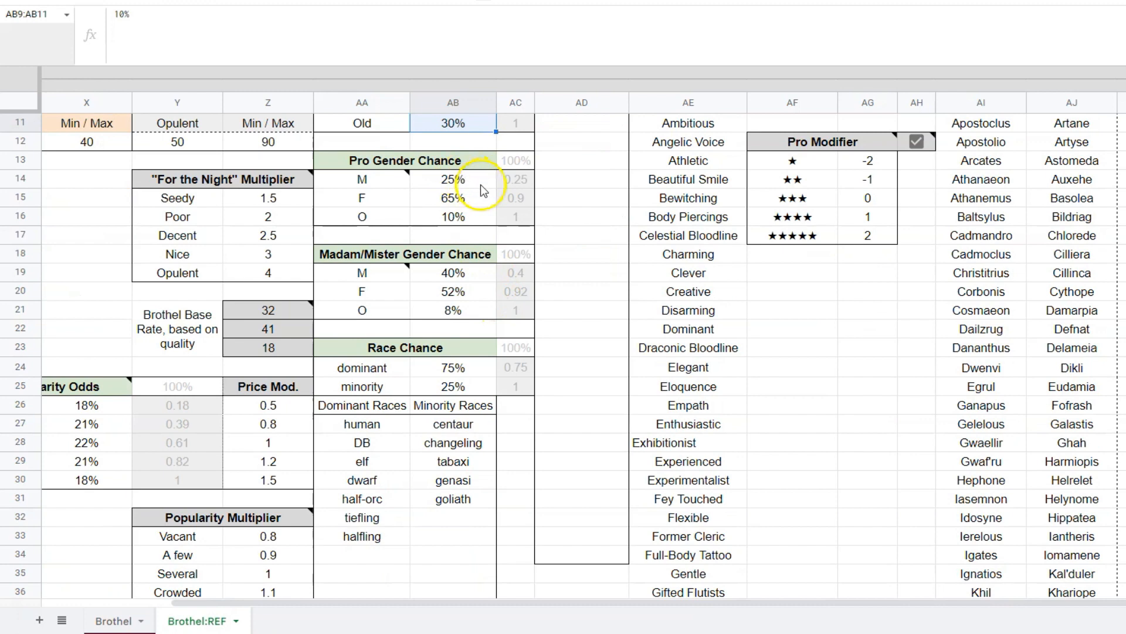
left_click_drag(478, 183, 467, 222)
left_click(461, 276)
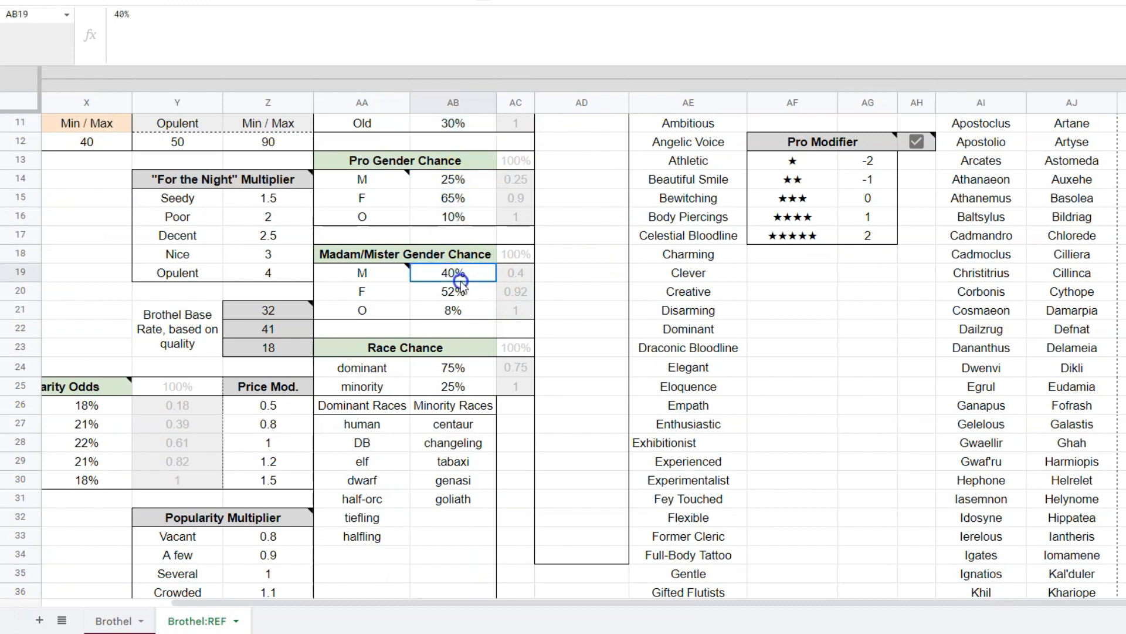
left_click_drag(460, 281, 460, 314)
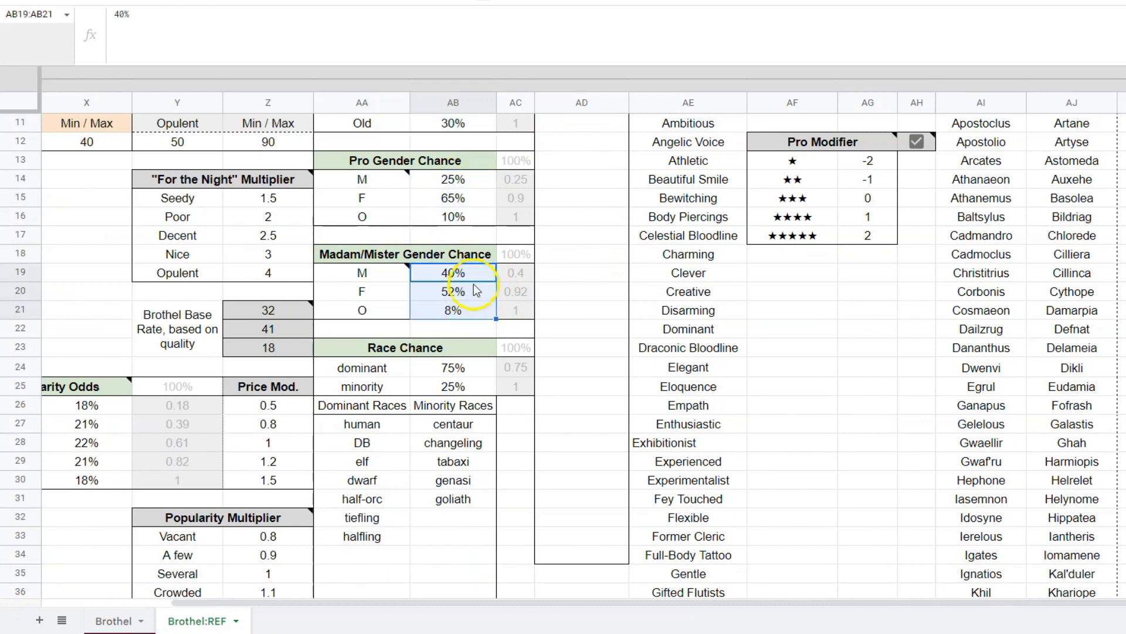
Examine the dominant and minority percentages of the Race Chance table in AA24:AB25.
scroll(466, 288, "down", 2)
left_click_drag(457, 277, 458, 293)
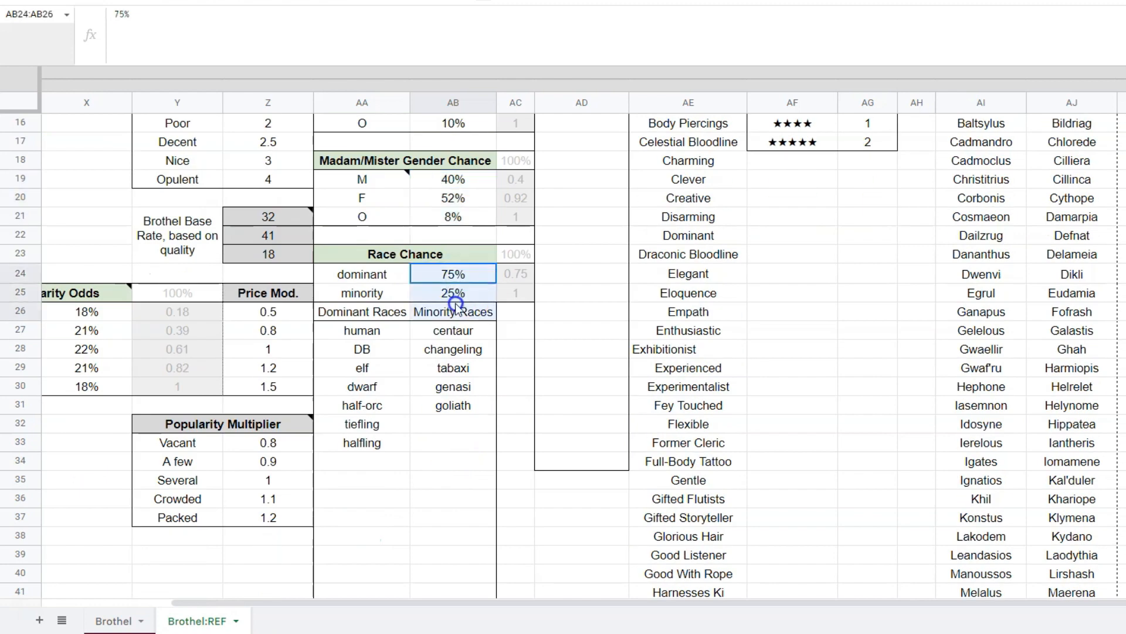
left_click(469, 289)
left_click_drag(393, 278, 453, 276)
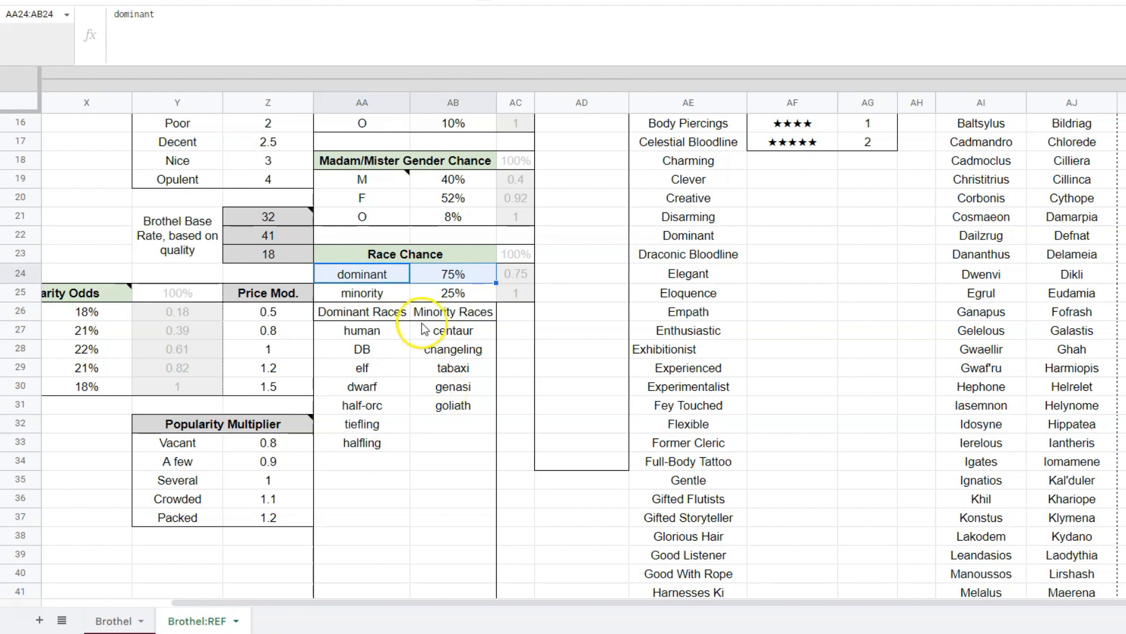
left_click_drag(398, 294, 421, 297)
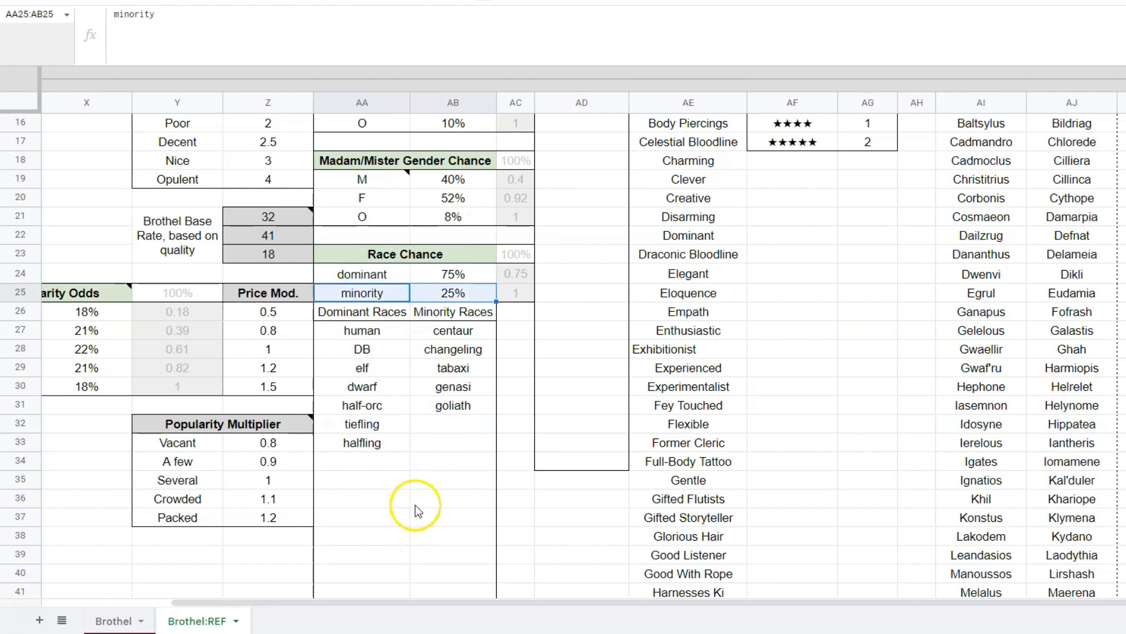
Review the Dominant Races and Minority Races lists in AA26:AB44, including their blank rows, as part of the Race Chance table.
scroll(431, 469, "down", 2)
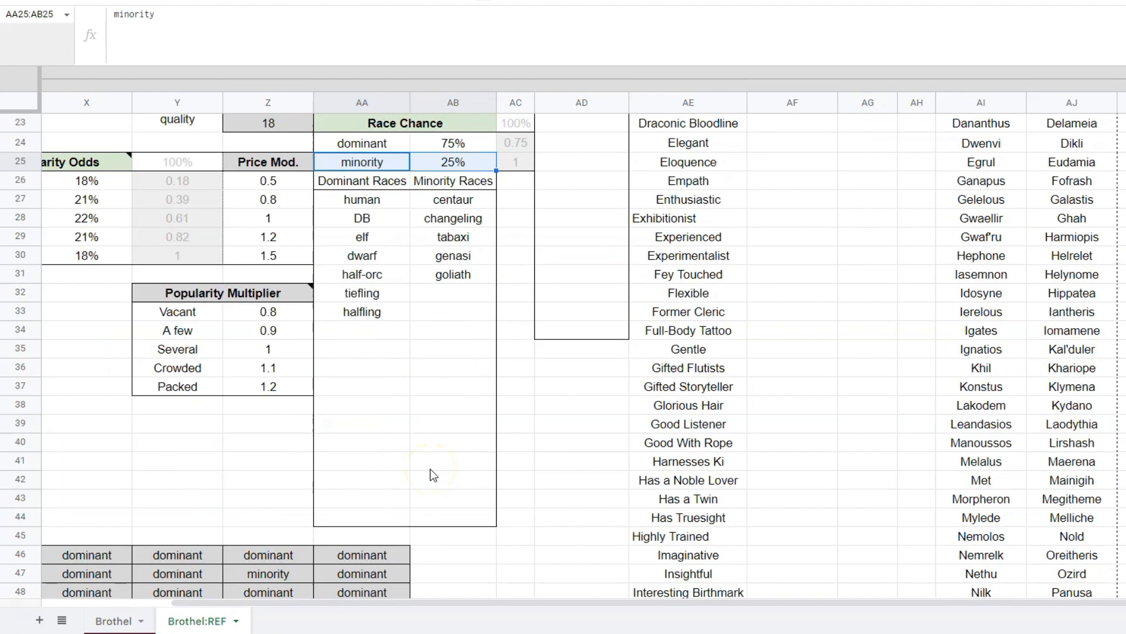
left_click_drag(364, 182, 455, 518)
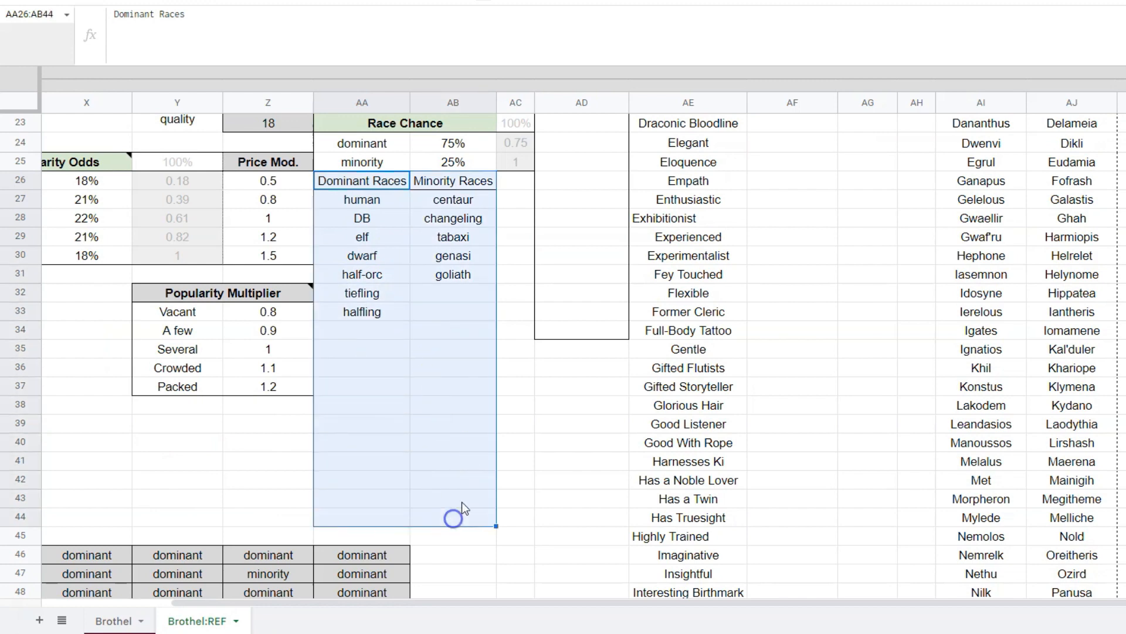
left_click(481, 430)
left_click_drag(370, 182, 372, 513)
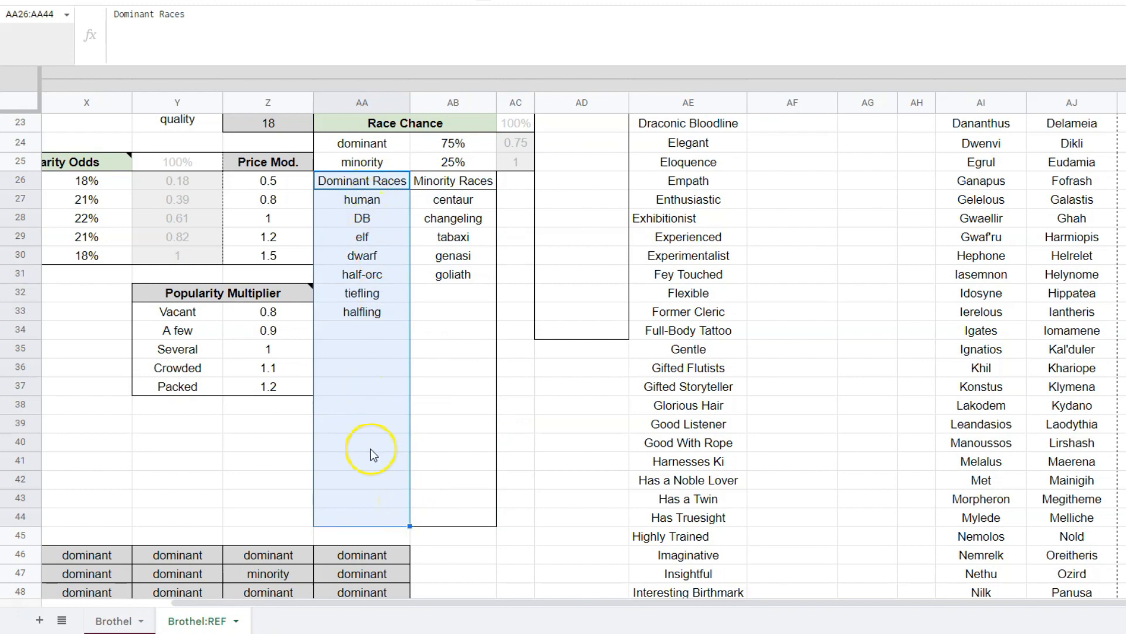
left_click(370, 482)
mouse_move(430, 180)
left_mouse_down()
mouse_move(468, 371)
mouse_move(476, 522)
left_mouse_up()
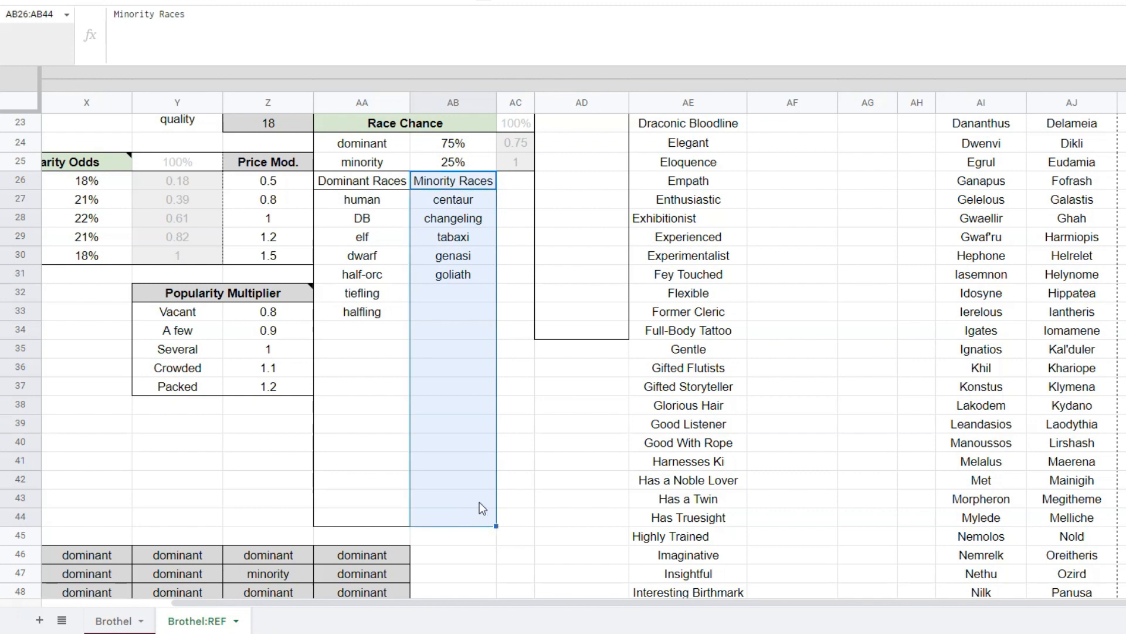
scroll(481, 422, "up", 1)
left_click_drag(404, 160, 434, 552)
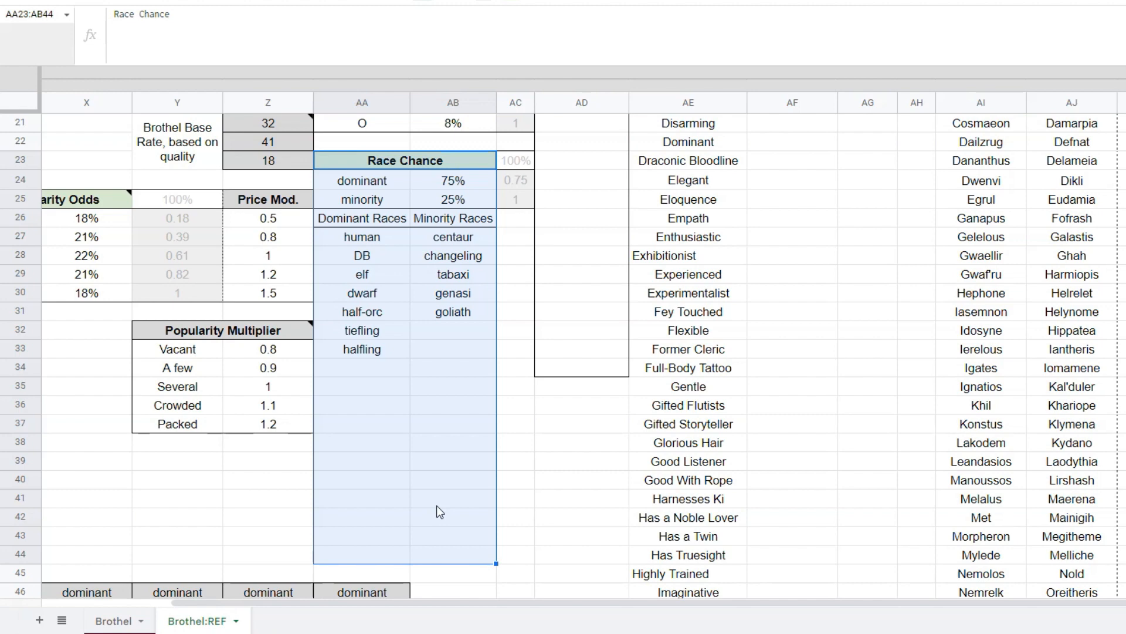
Inspect the helper grids of race-type and gender results in W46:AA48 and W51:AB53 below the Race Chance table.
scroll(436, 505, "down", 5)
scroll(436, 505, "left", 3)
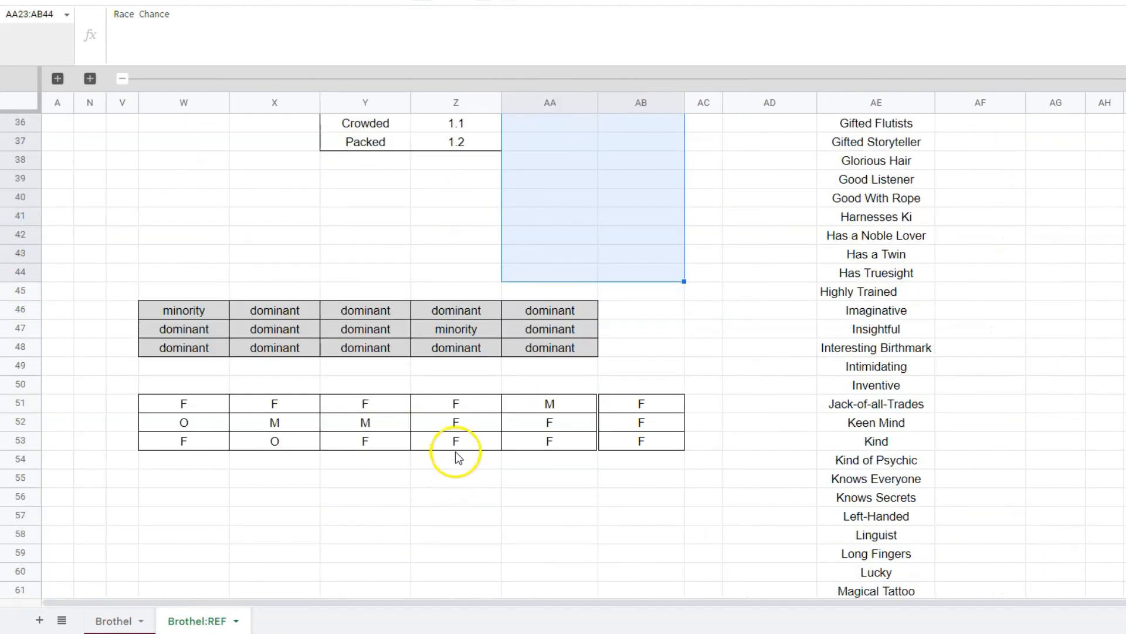
left_click_drag(117, 257, 711, 483)
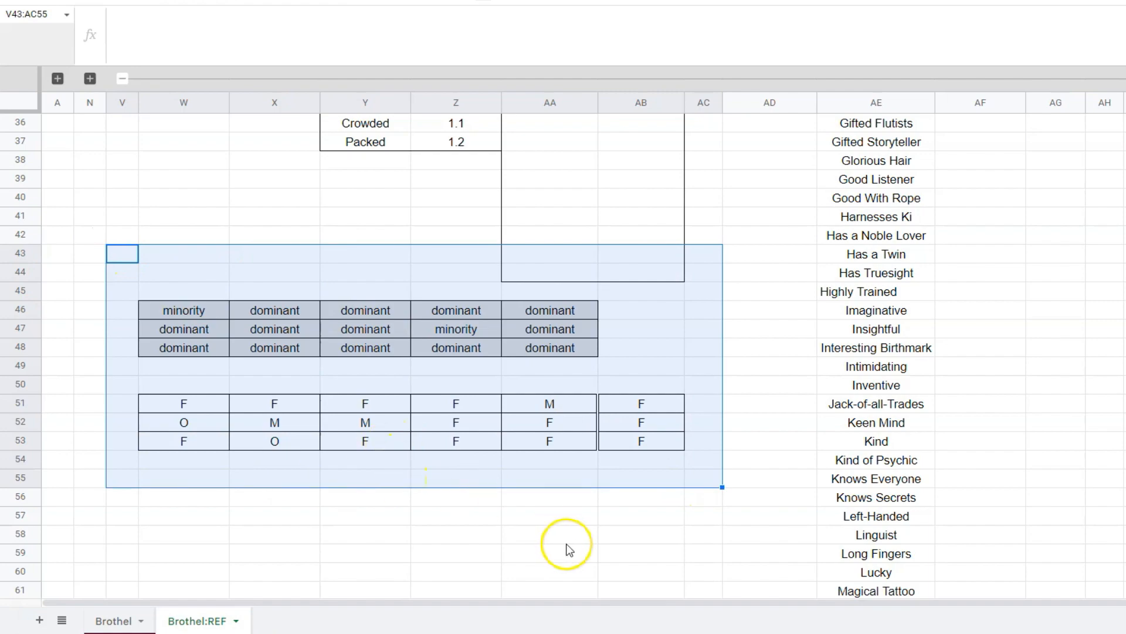
scroll(598, 546, "up", 7)
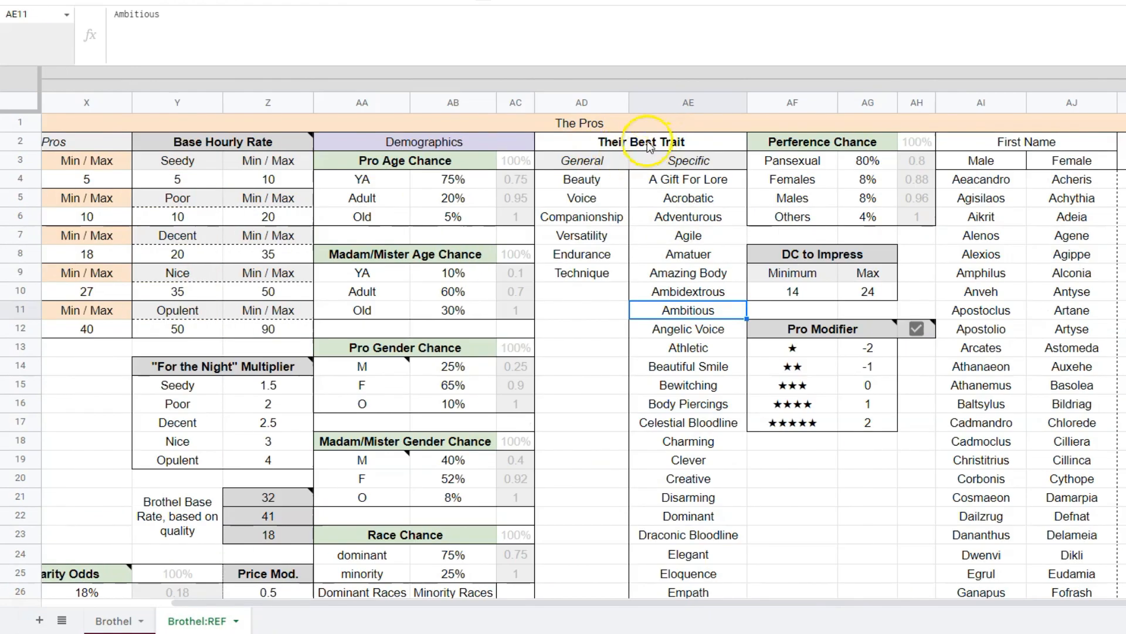
Review the Their Best Trait table's General and Specific columns and relate them to the Pro Traits setting on the Brothel sheet.
left_click_drag(680, 142, 712, 403)
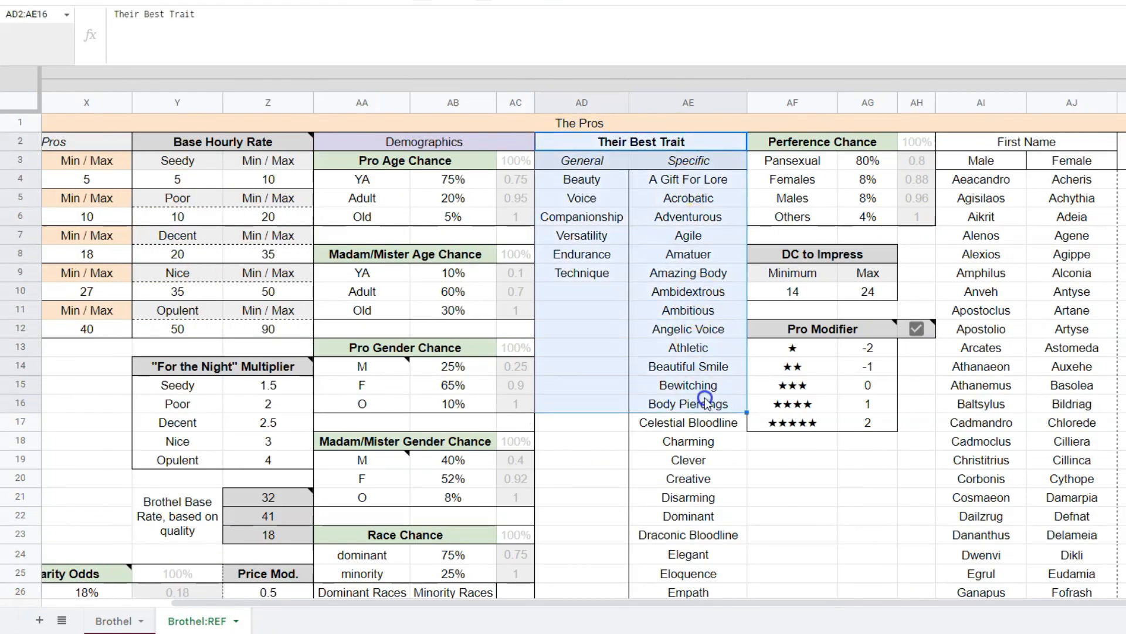
left_click(714, 384)
left_click_drag(582, 161, 563, 492)
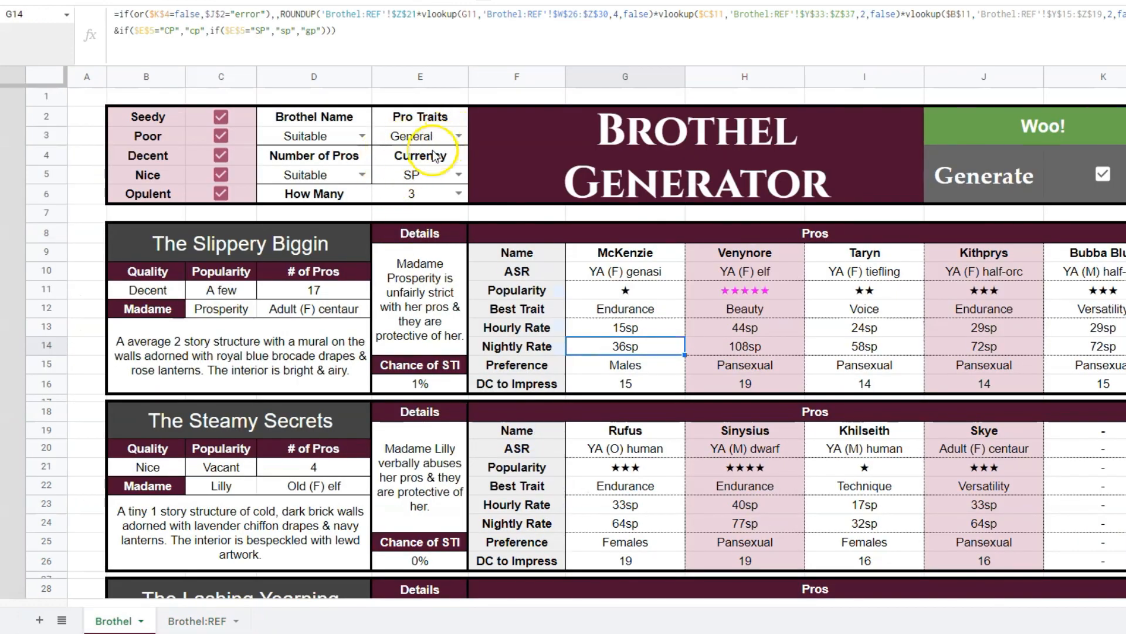
left_click(459, 136)
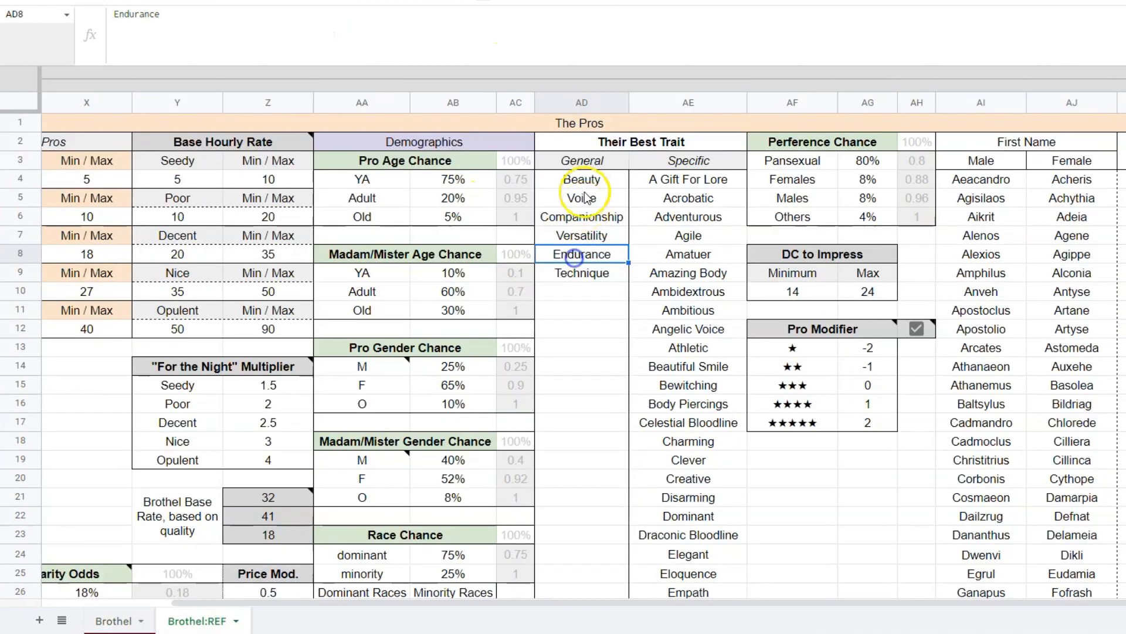
Review the General trait list in column AD, including the blank rows below Technique.
left_click(606, 166)
left_click_drag(606, 166, 592, 407)
scroll(610, 329, "down", 4)
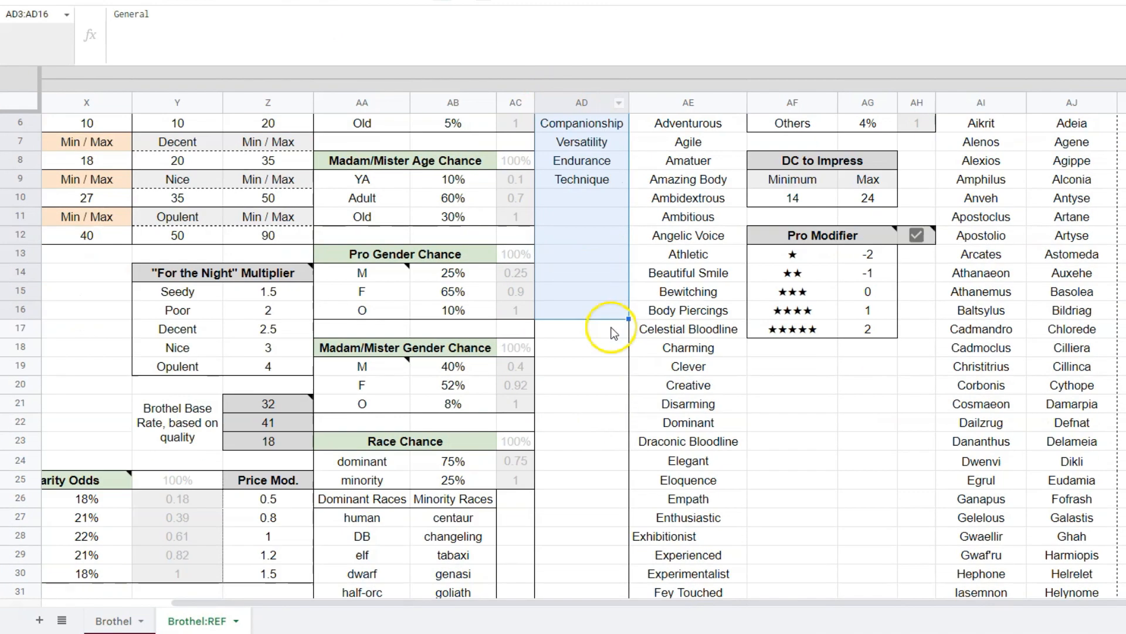
left_click_drag(616, 516, 604, 181)
scroll(603, 294, "up", 4)
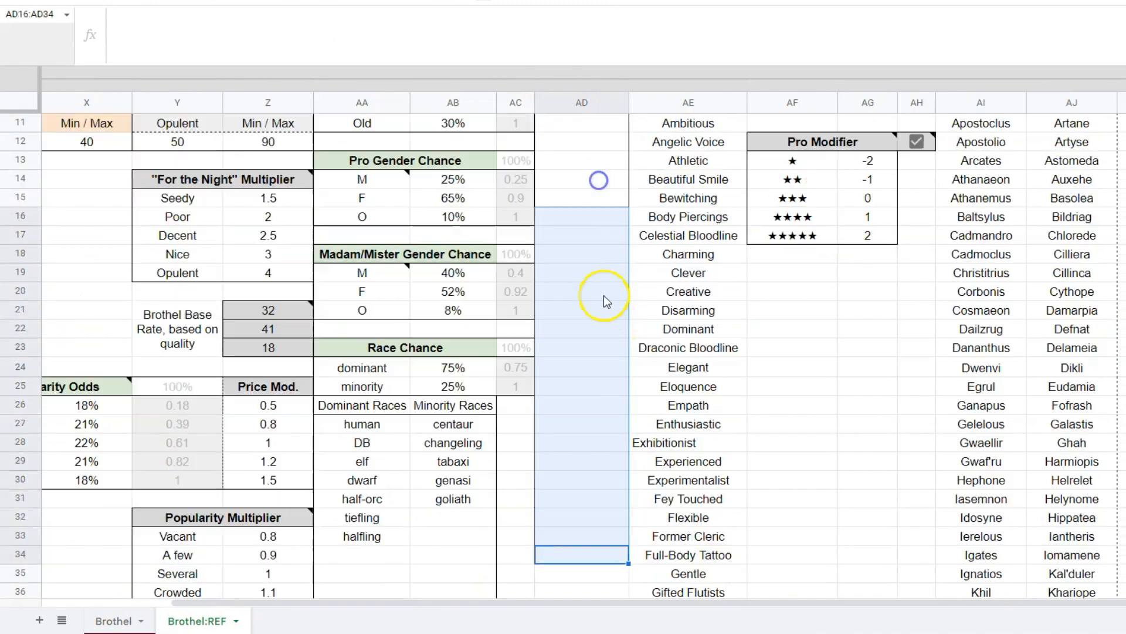
scroll(587, 490, "up", 1)
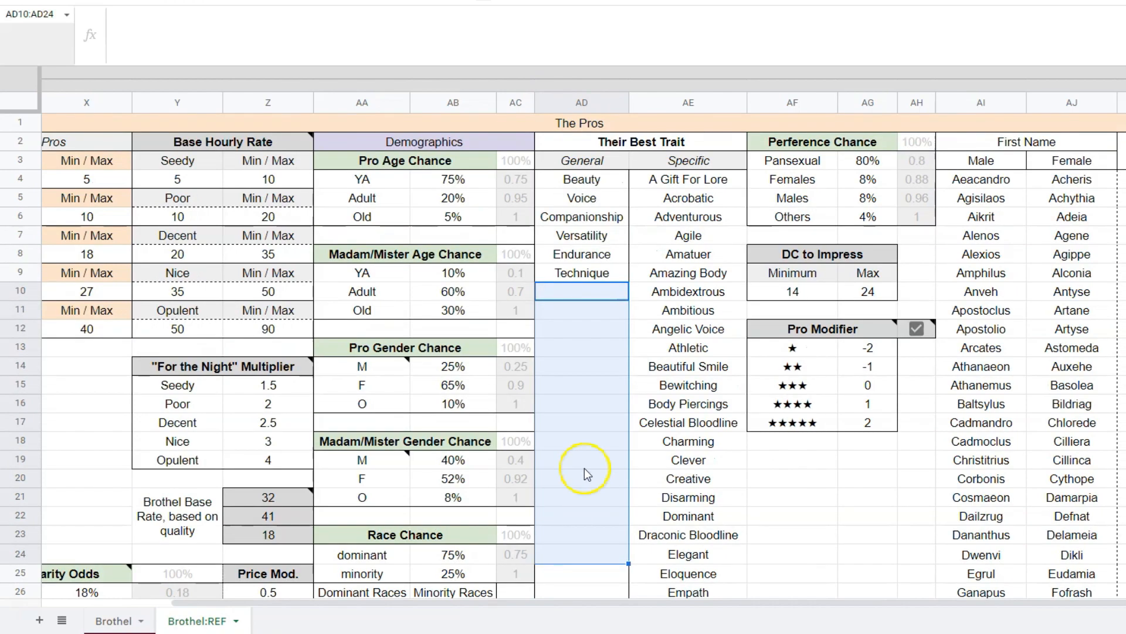
Look through the full list of Specific traits in column AE.
left_click(688, 235)
left_click_drag(687, 160, 680, 535)
scroll(694, 490, "down", 20)
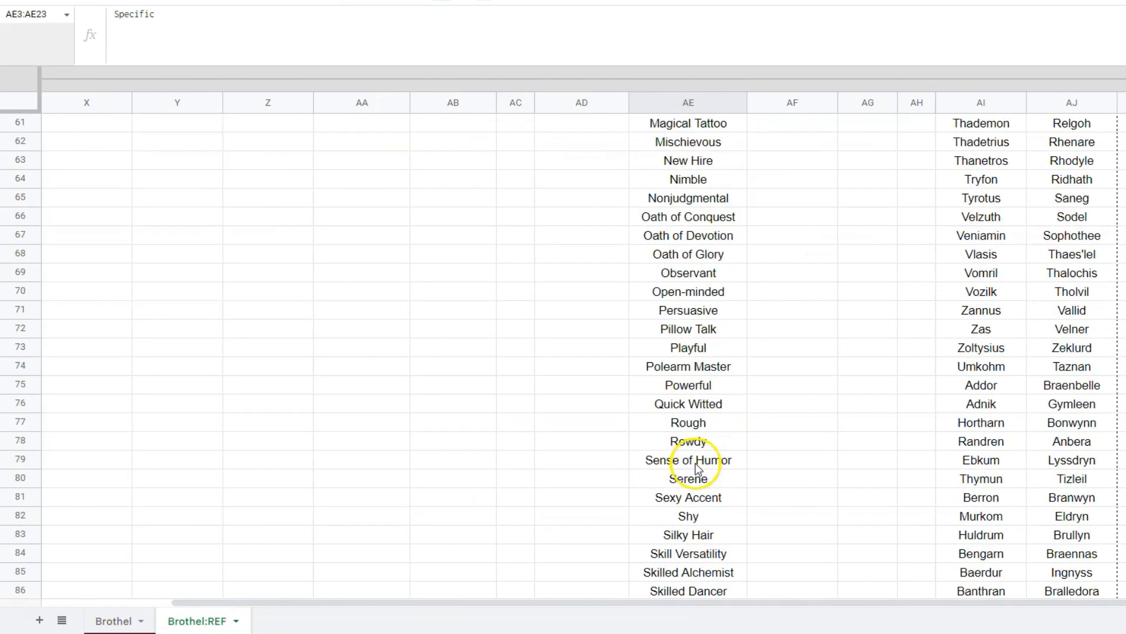
scroll(694, 463, "up", 20)
scroll(698, 465, "up", 5)
left_click(697, 258)
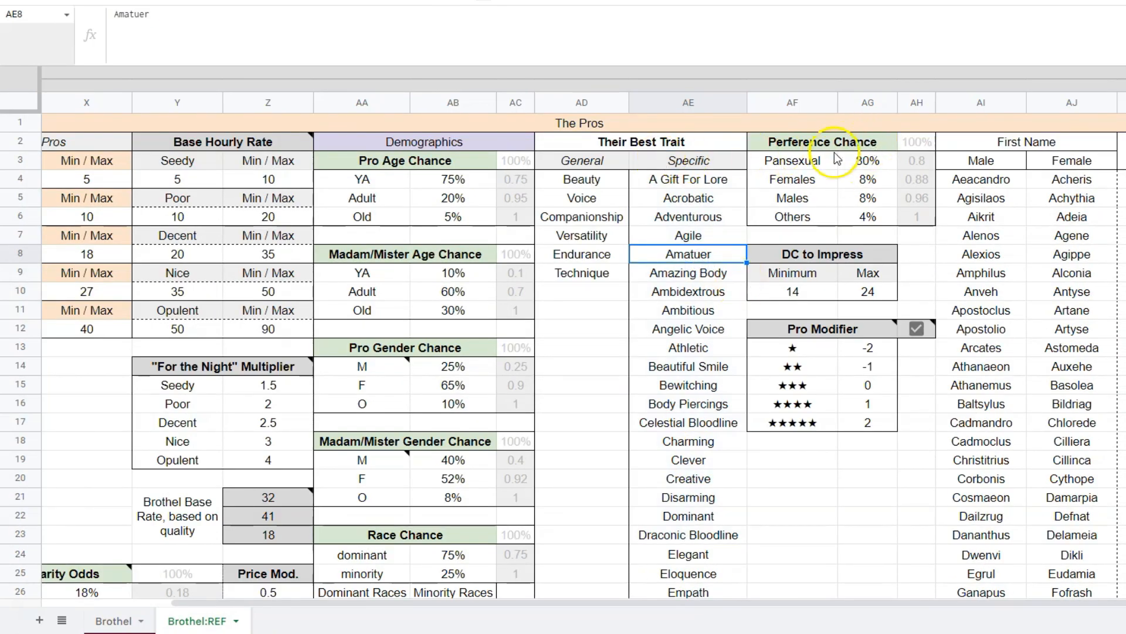
Review the Perference Chance percentages in AG3:AG6, and compare the DC to Impress table with G16:I16 on the Brothel sheet.
left_click_drag(833, 144, 904, 221)
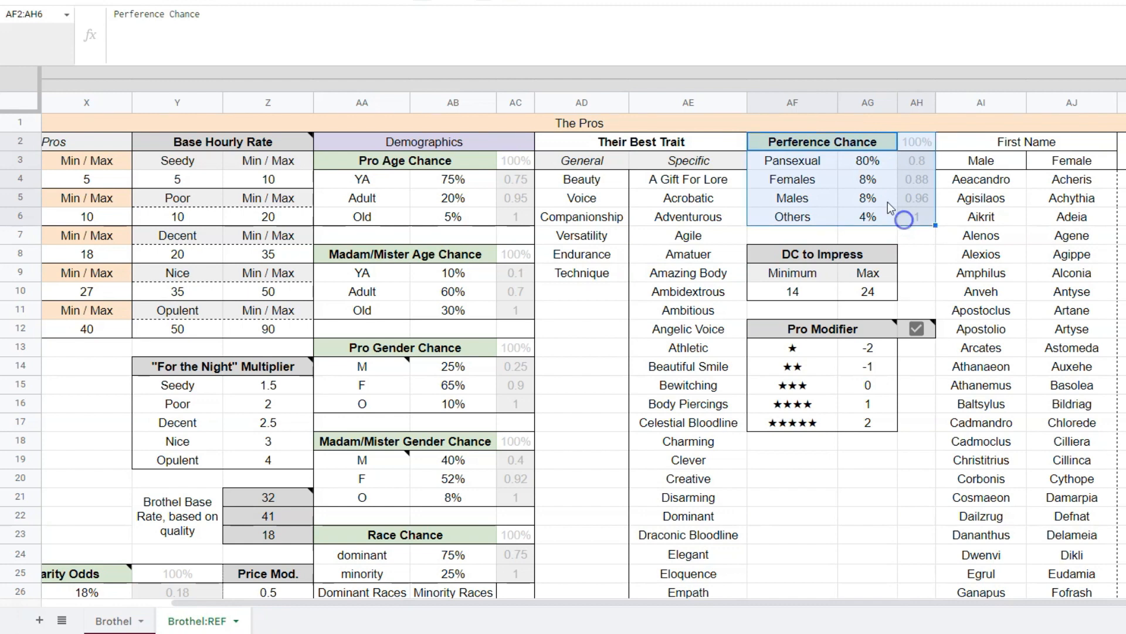
left_click_drag(868, 161, 878, 217)
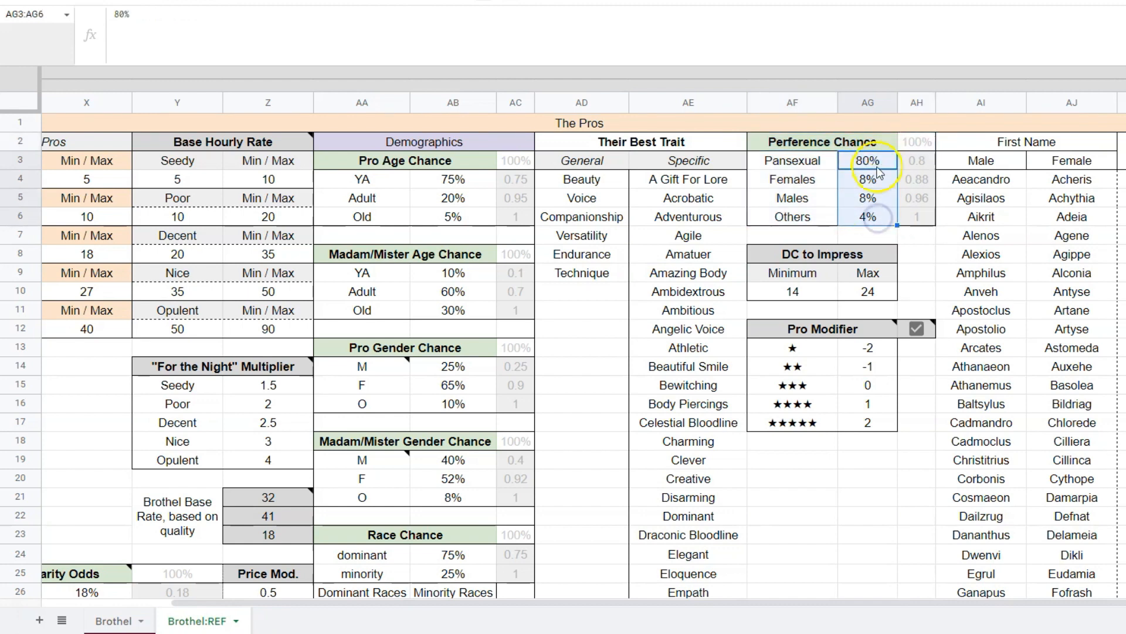
left_click(831, 259)
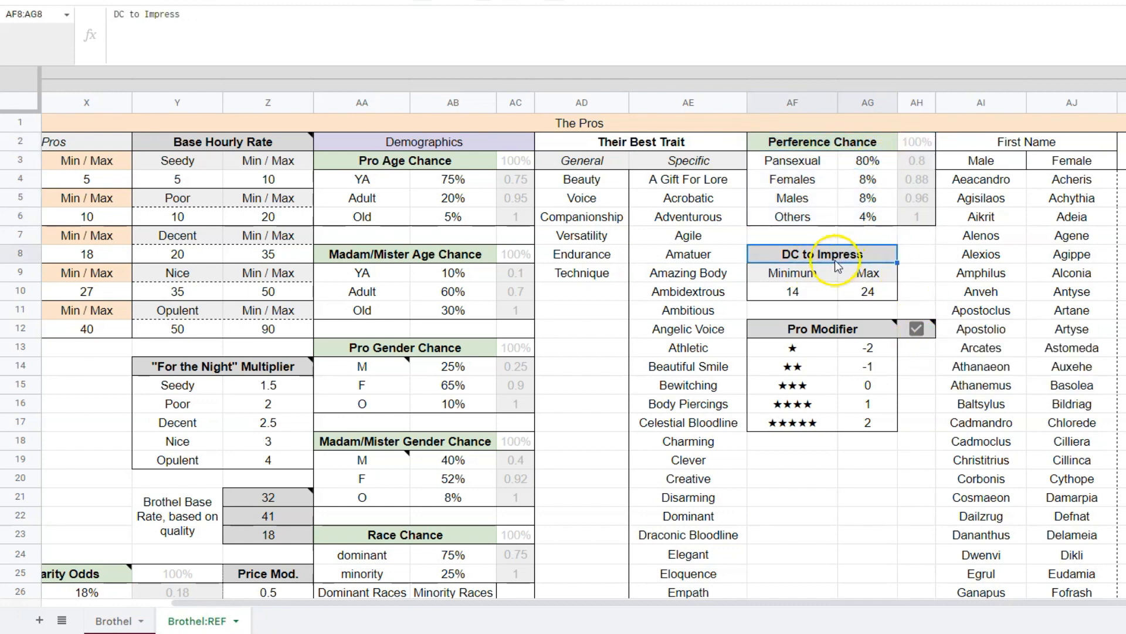
key("ctrl+shift+Page_Up")
left_click_drag(639, 384, 899, 383)
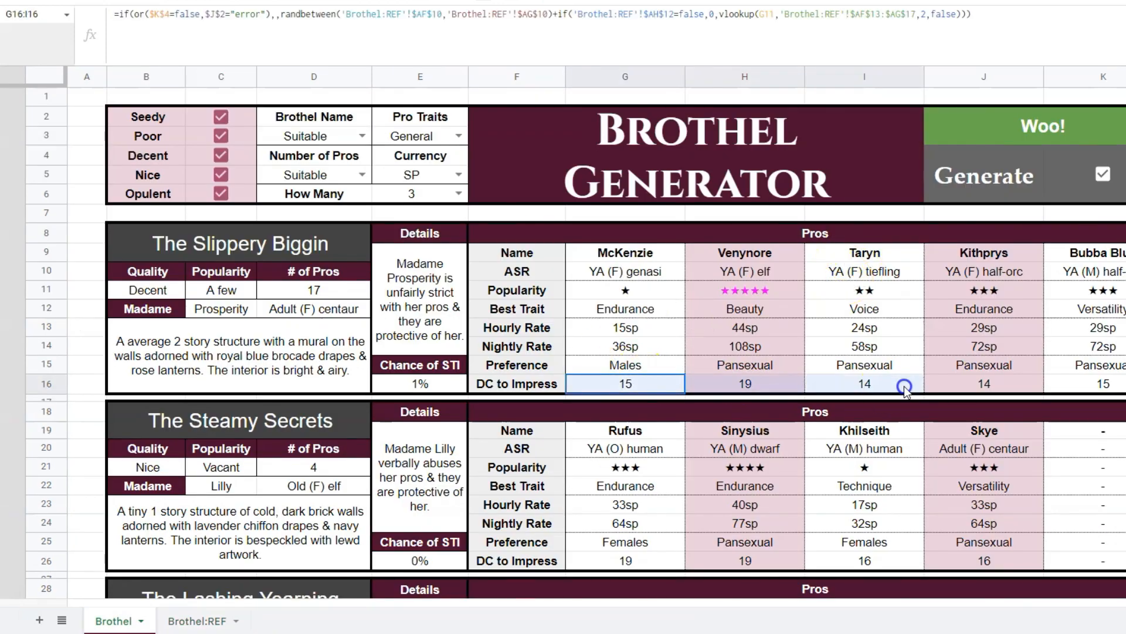
Examine the DC to Impress minimum and maximum in AF10:AG10 on the Brothel:REF sheet.
key("ctrl+shift+Page_Down")
left_click_drag(843, 291, 837, 292)
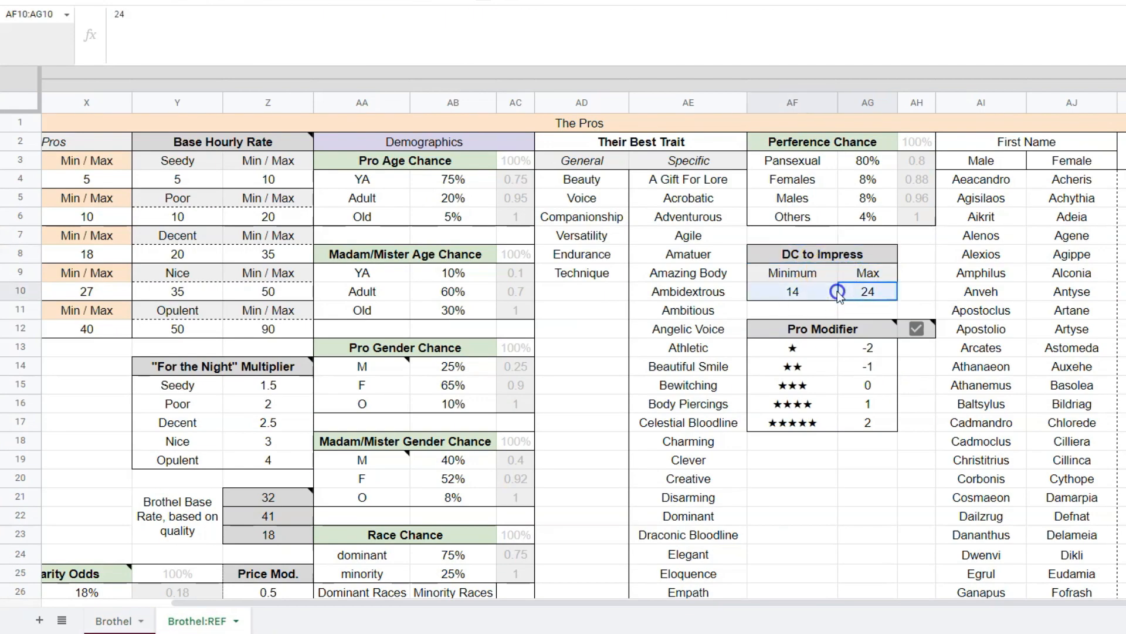
left_click(815, 294)
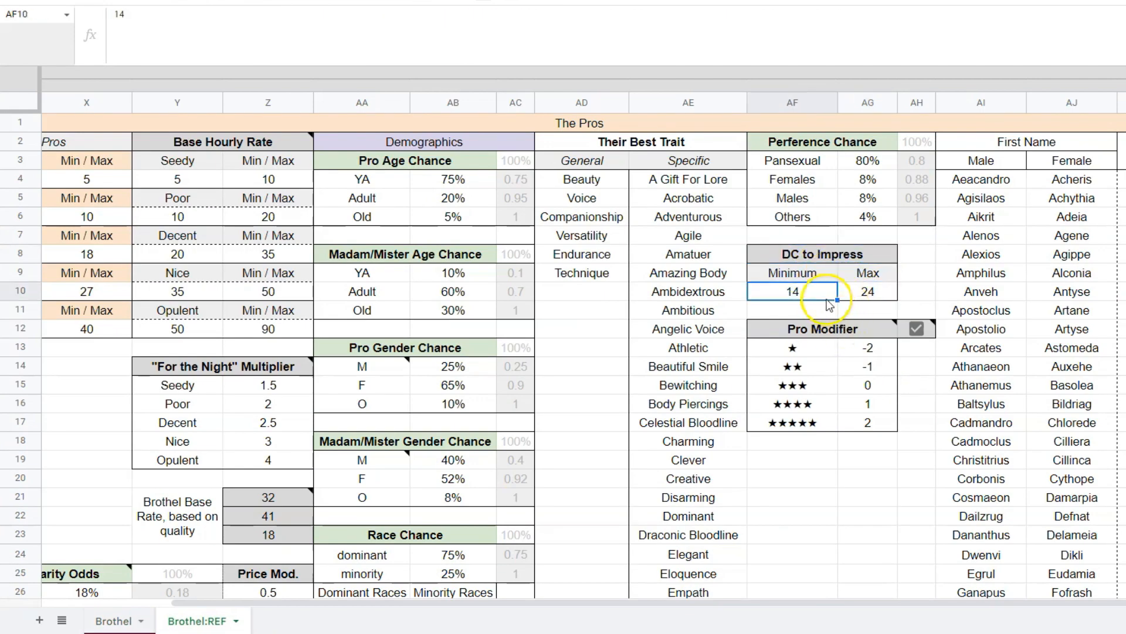
left_click(867, 293)
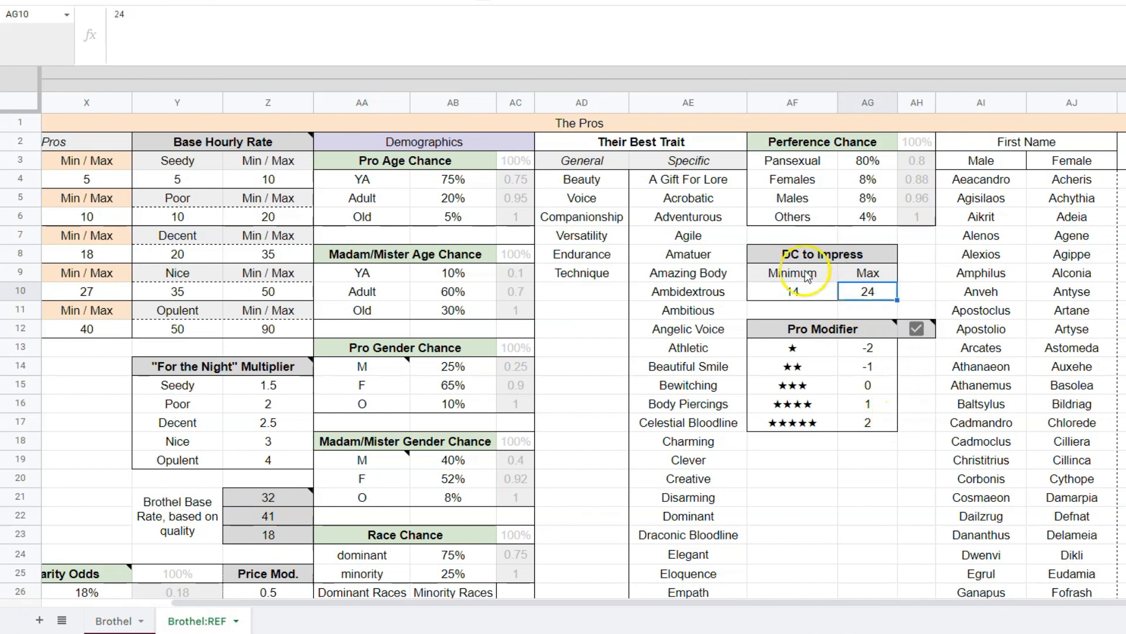
left_click(811, 291)
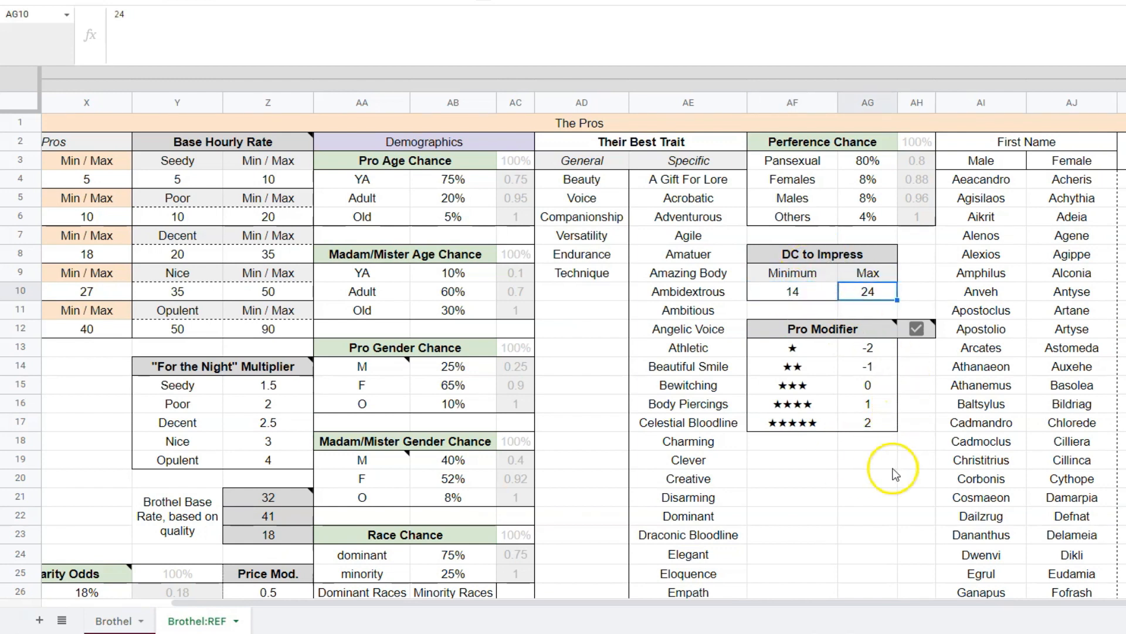
Review the Pro Modifier table in AF12:AG17, focusing on the modifier values in AG13:AG17.
left_click_drag(824, 329, 862, 424)
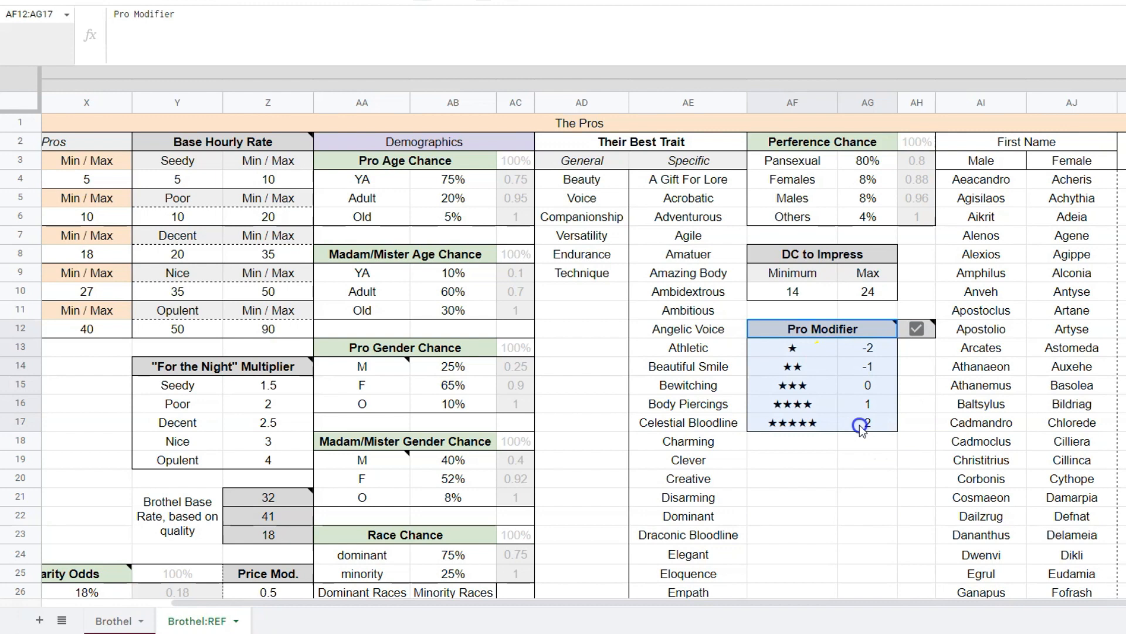
left_click(879, 495)
left_click_drag(869, 347, 874, 423)
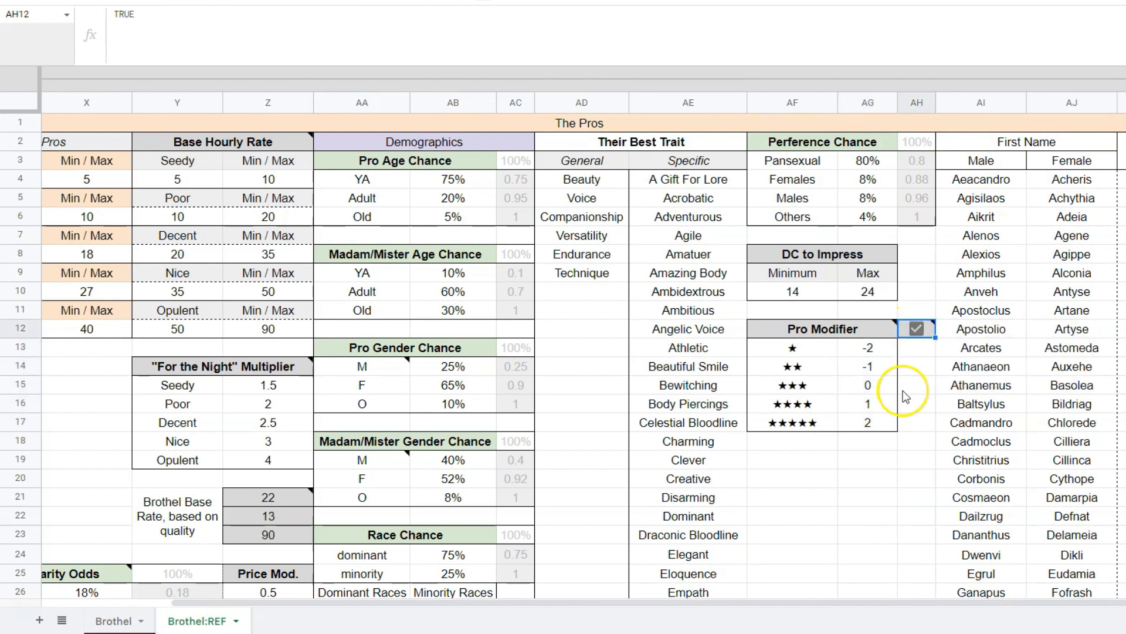
left_click_drag(875, 352, 876, 419)
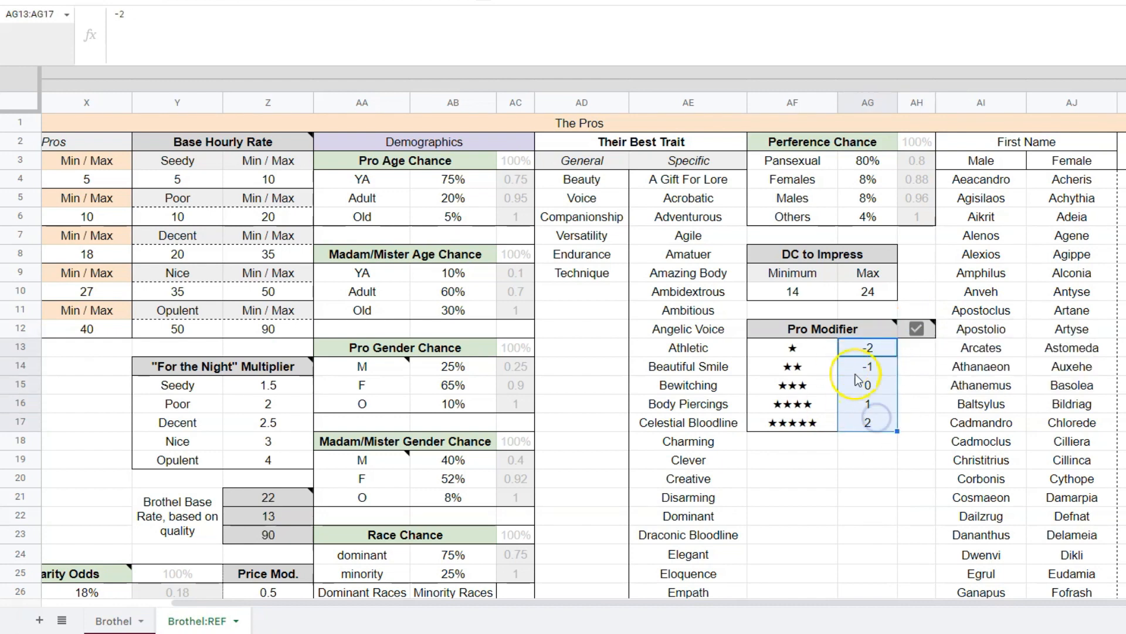
Compare the DC to Impress range in AF10:AG10 with the star ratings in AF13:AF17 and the five-star modifier in AG17.
left_click_drag(825, 290, 854, 293)
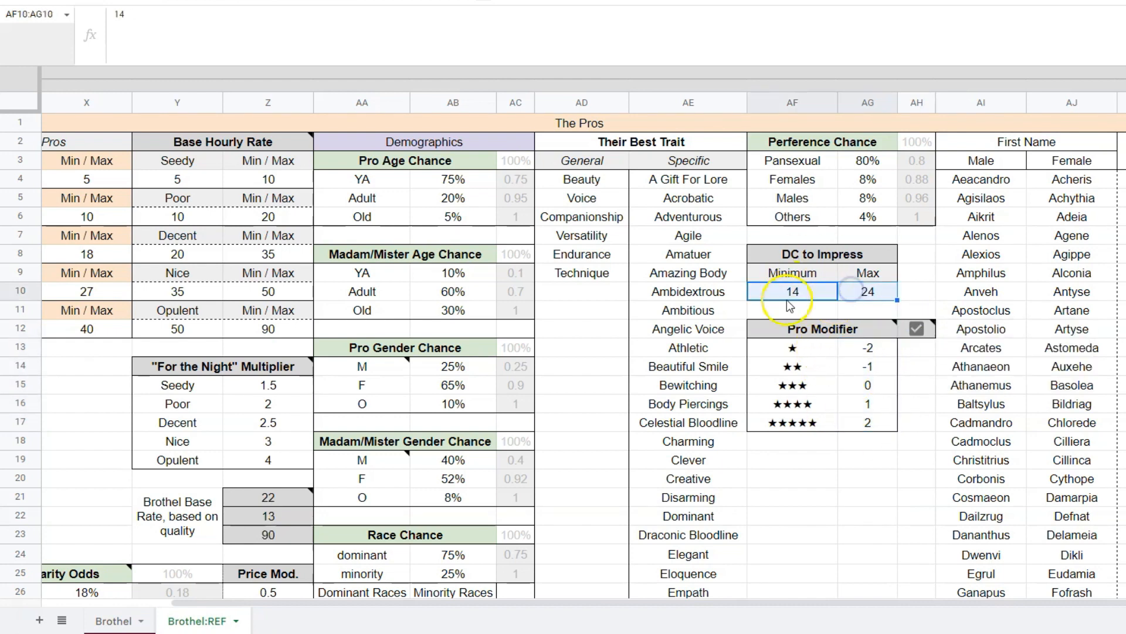
left_click_drag(831, 349, 825, 427)
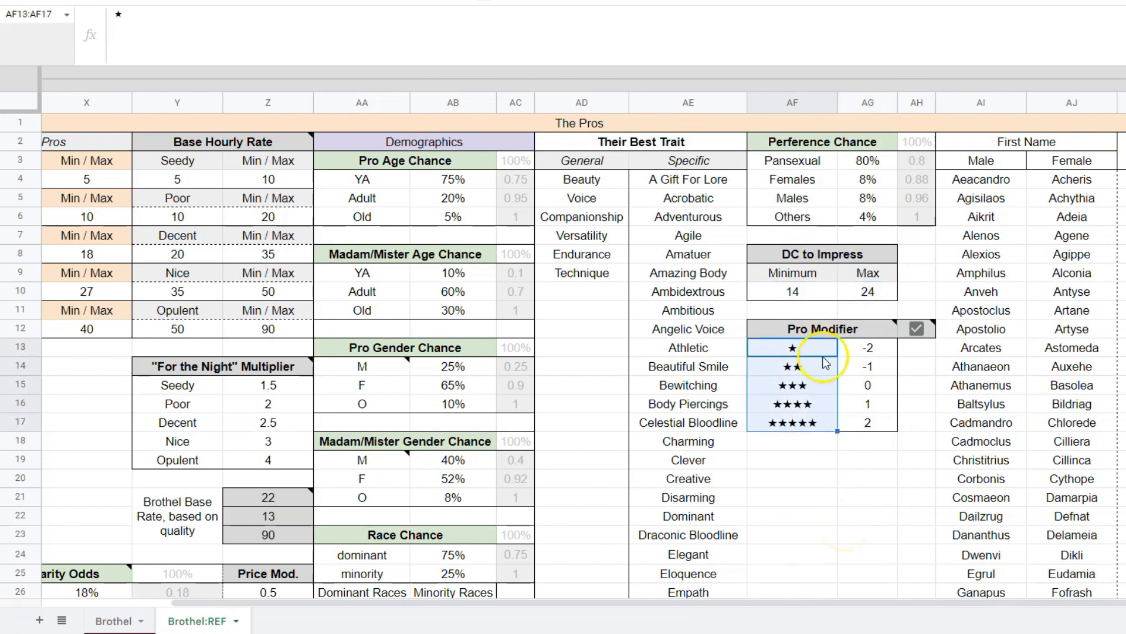
left_click_drag(820, 292, 867, 295)
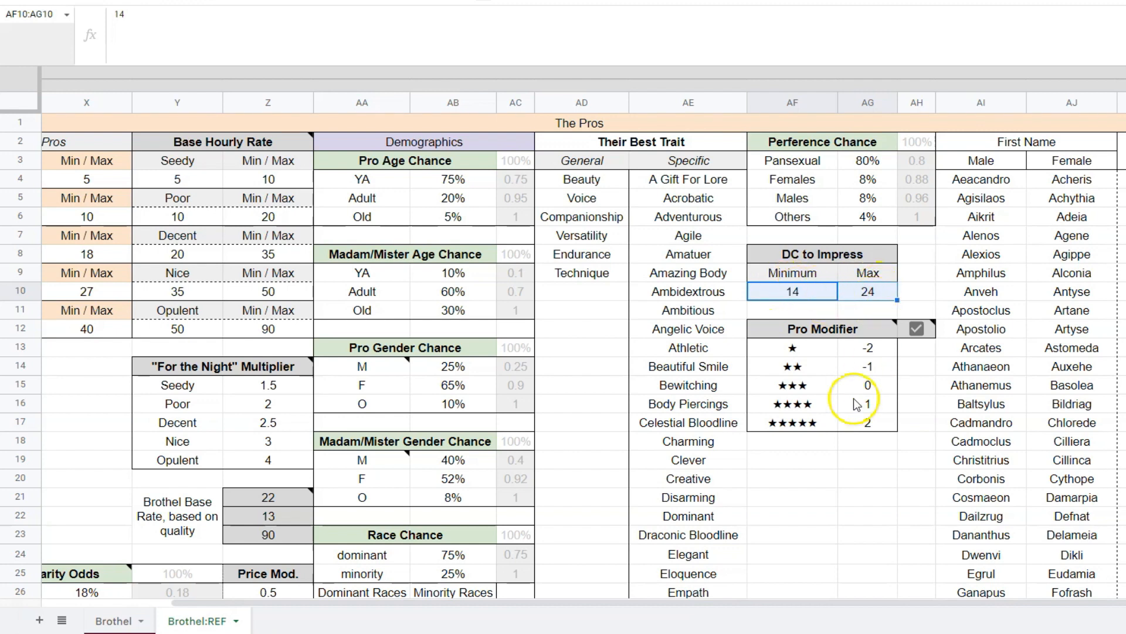
left_click_drag(811, 424, 850, 420)
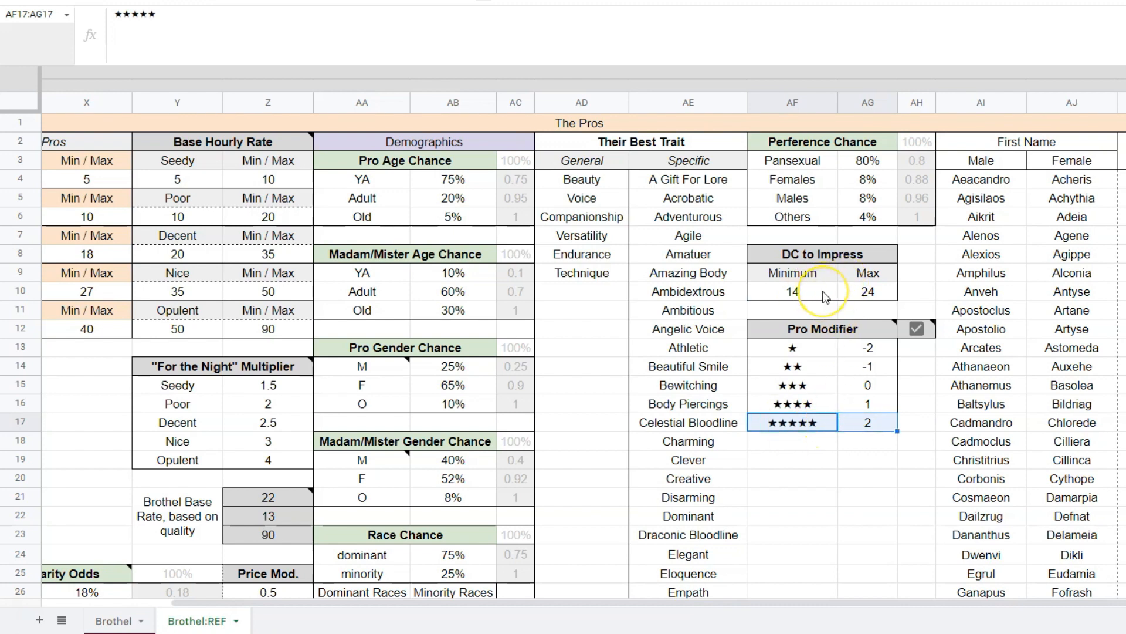
left_click(860, 430)
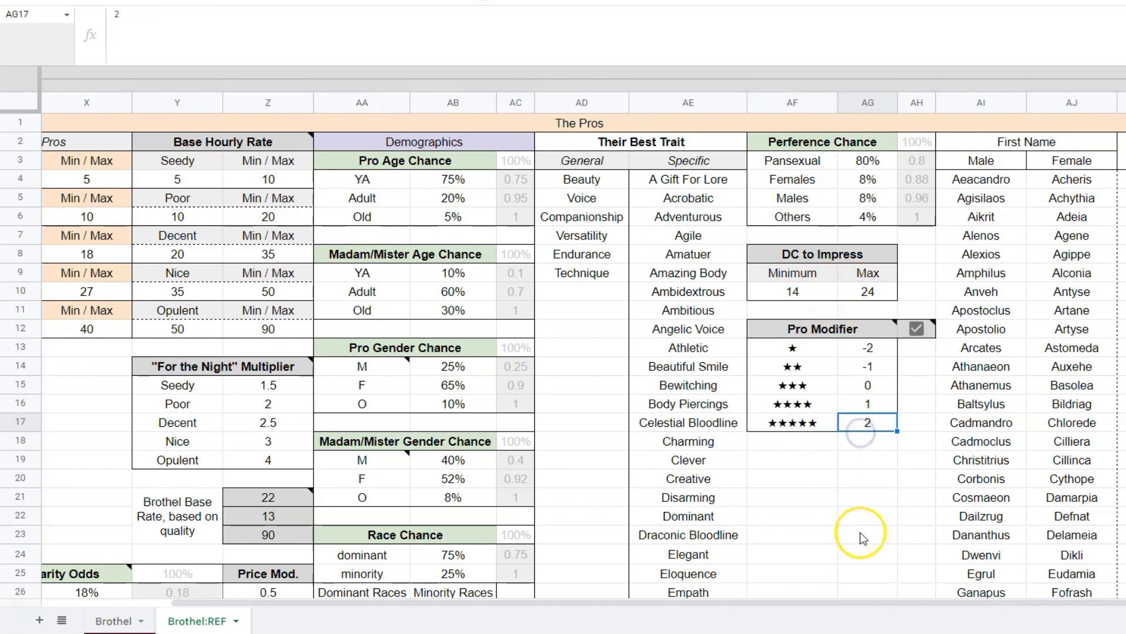
left_click(814, 422)
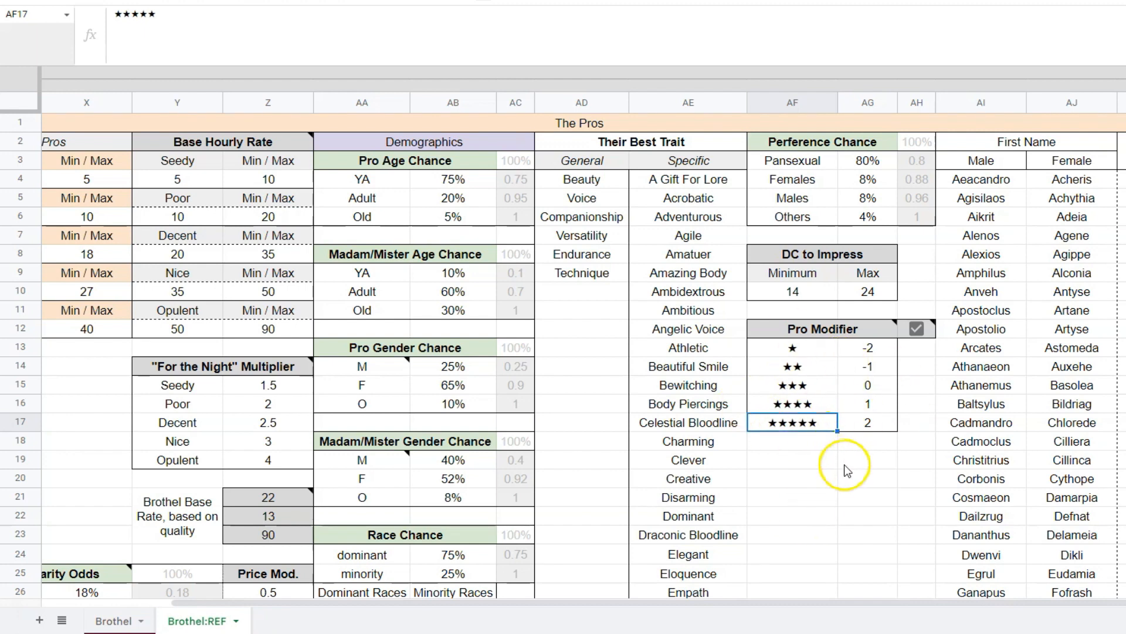
Turn off the Pro Modifier in AH12, review the star modifiers in AF13:AG17, and turn it back on.
left_click(917, 328)
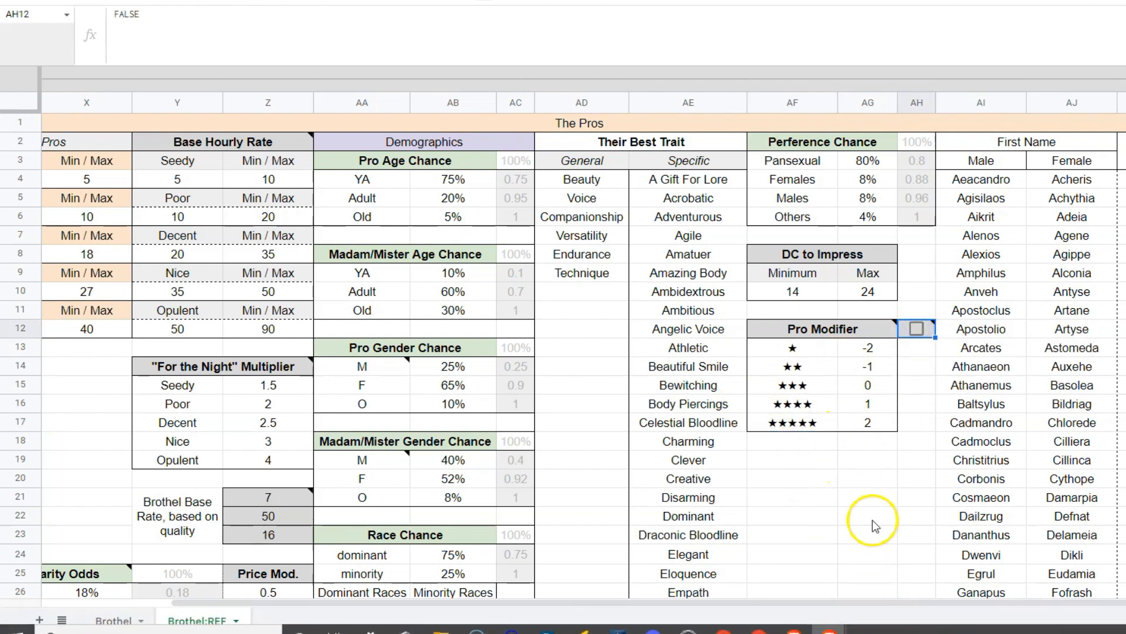
left_click_drag(831, 346, 867, 422)
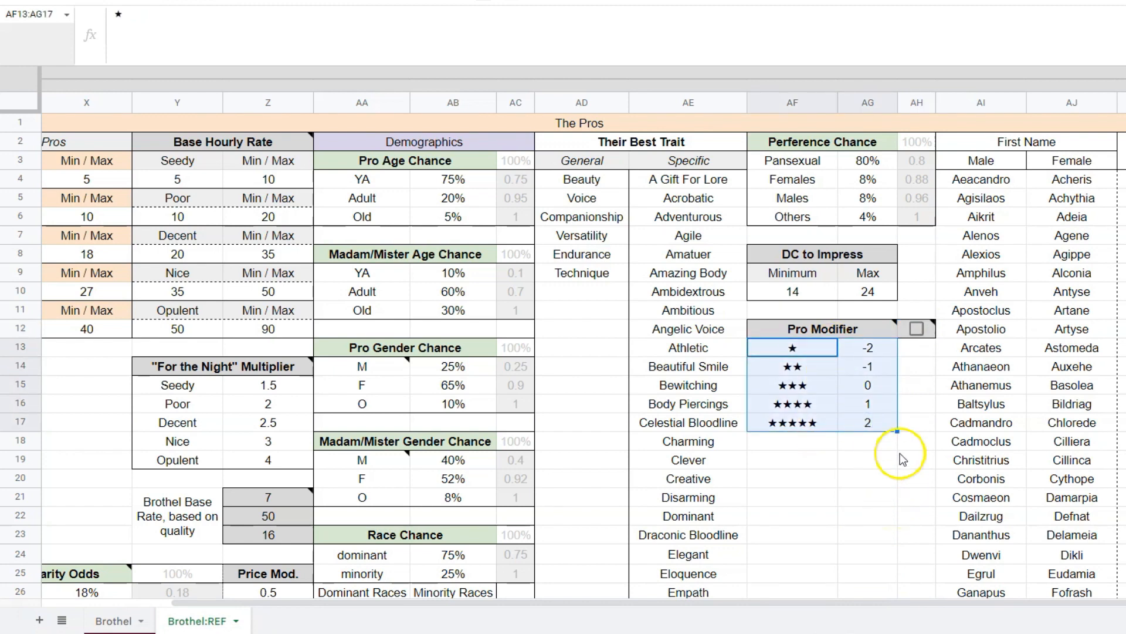
left_click(916, 328)
left_click(917, 458)
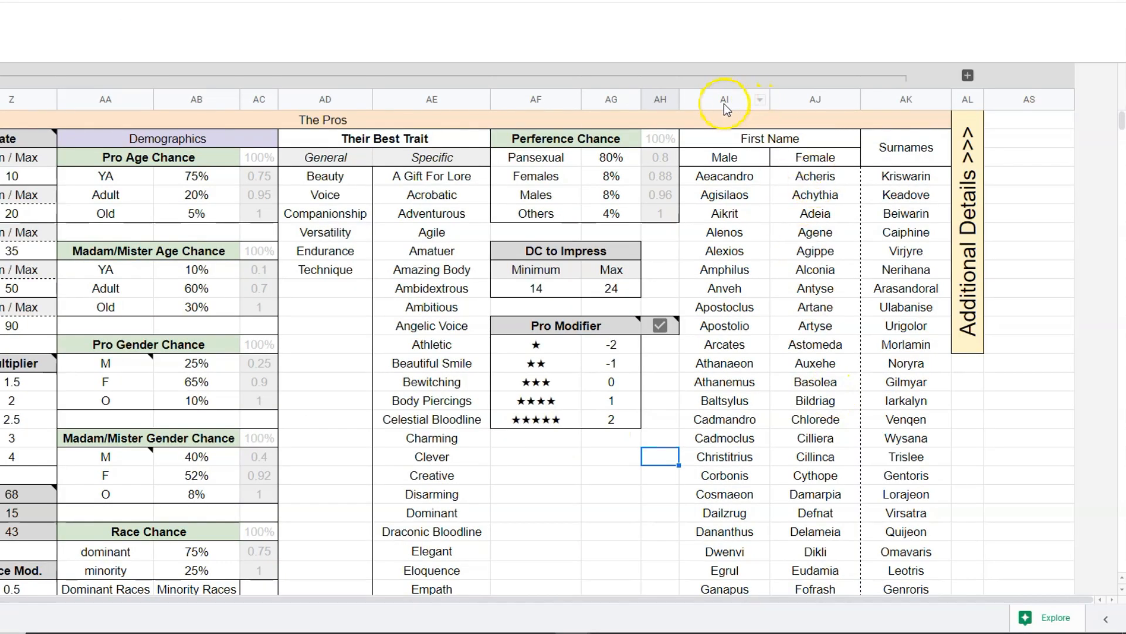
Review the Male and Female first-name lists and the Surnames list in columns AI to AK.
left_click_drag(724, 103, 904, 104)
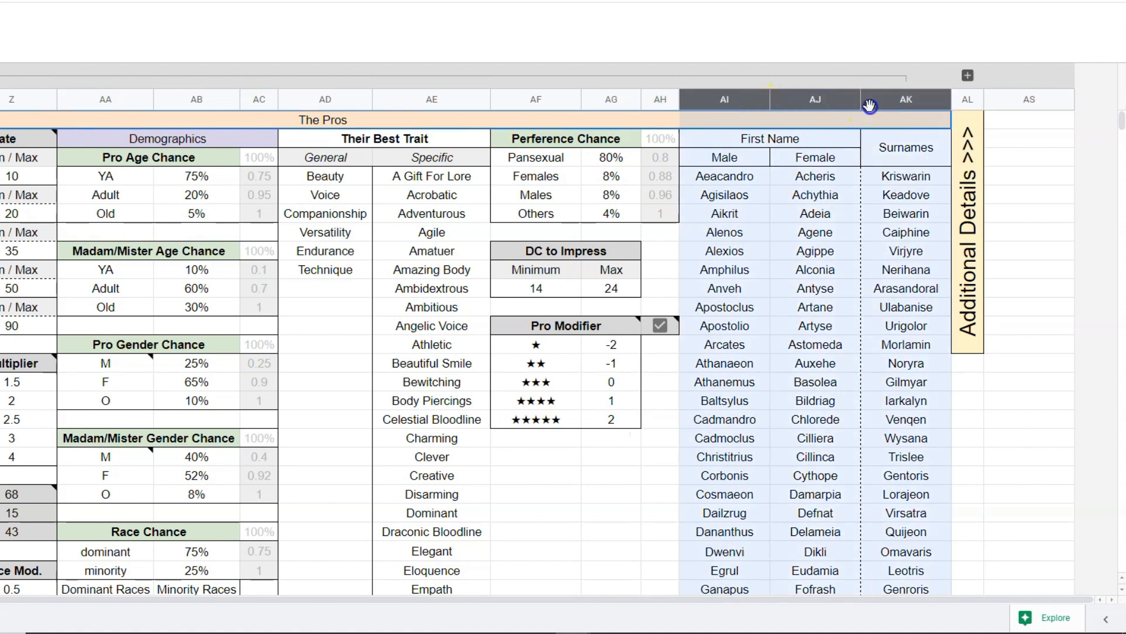
left_click(768, 363)
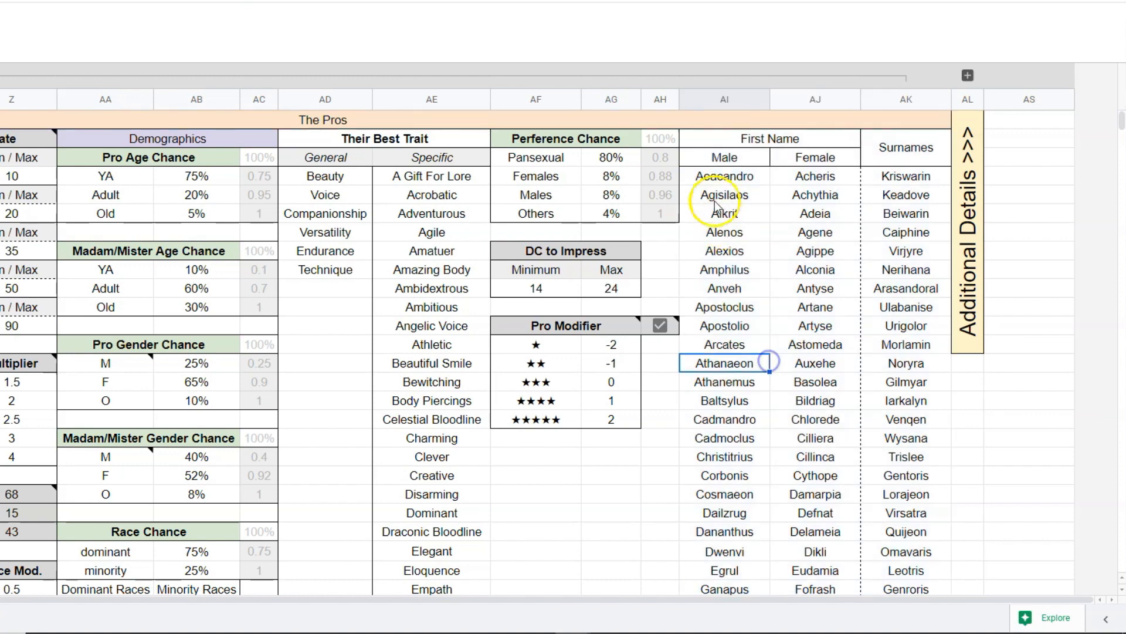
left_click_drag(725, 176, 727, 510)
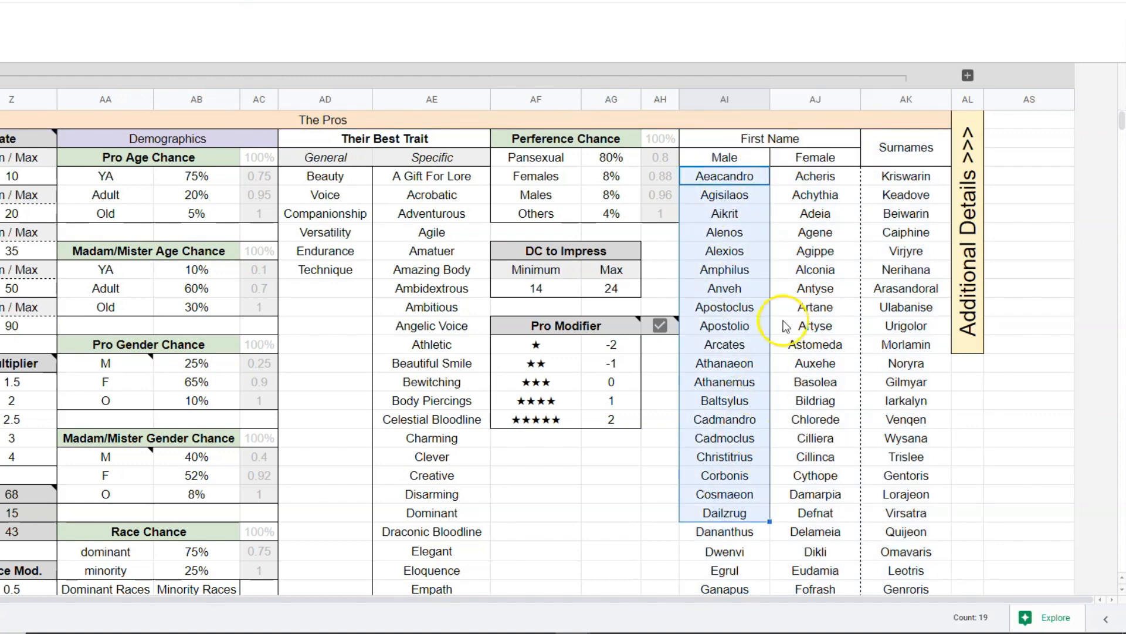
left_click_drag(818, 176, 836, 441)
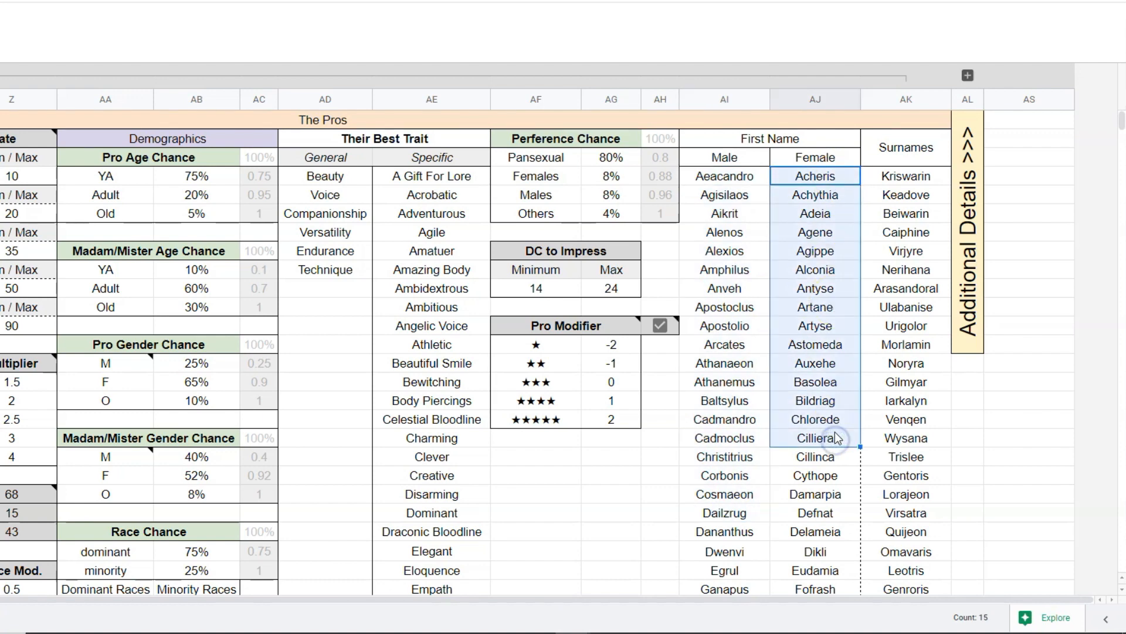
left_click_drag(924, 174, 925, 401)
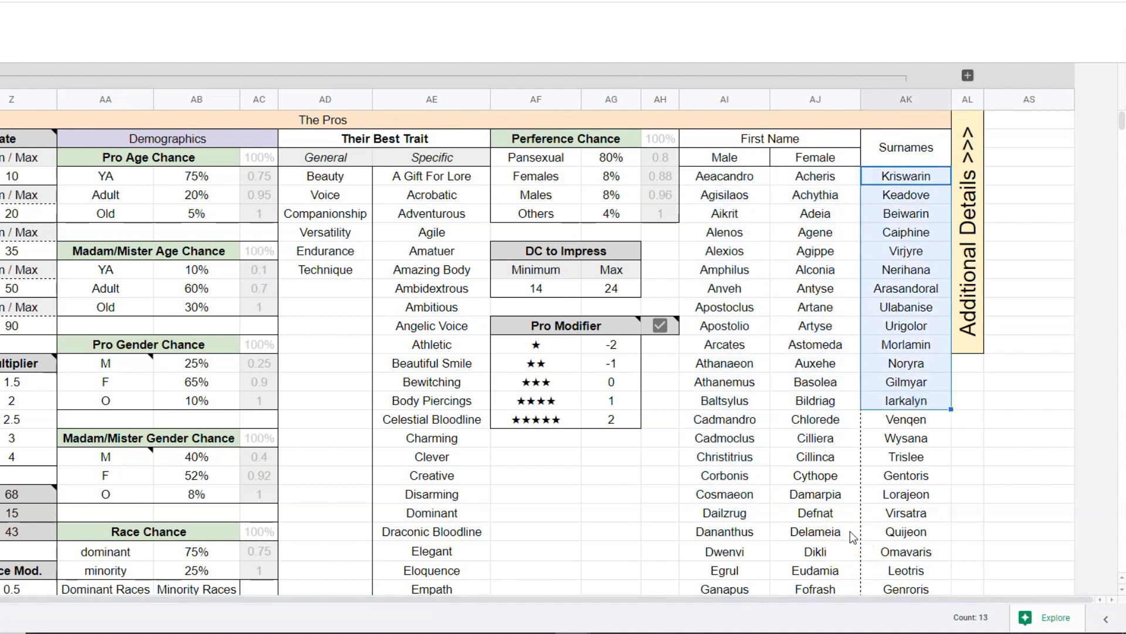
left_click(789, 326)
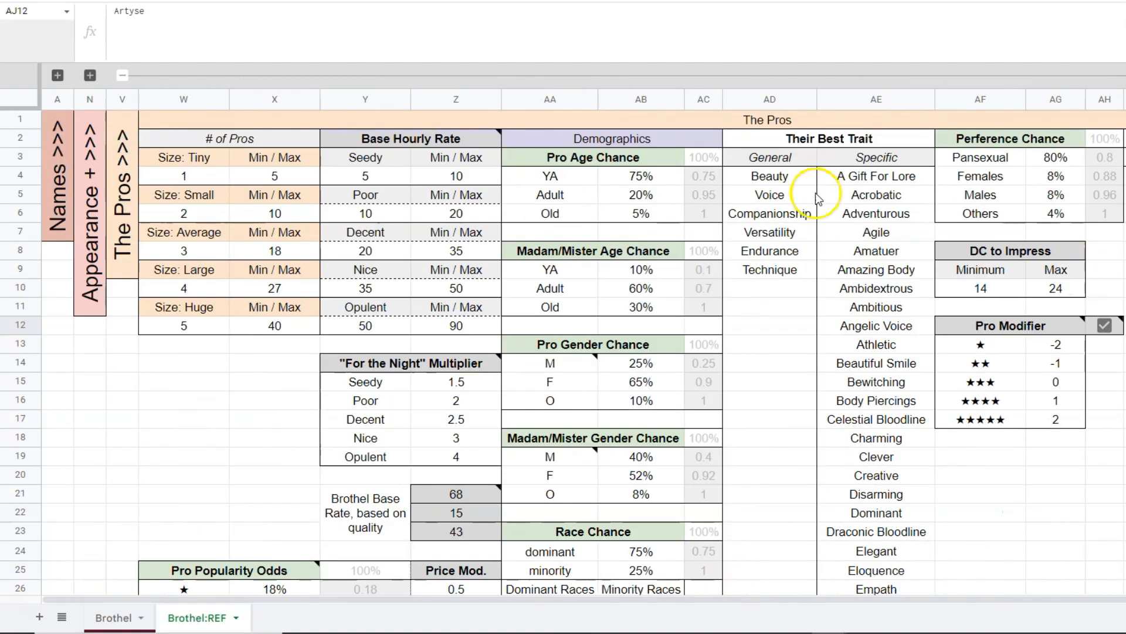
Collapse The Pros column group on the Brothel:REF sheet.
left_click(122, 77)
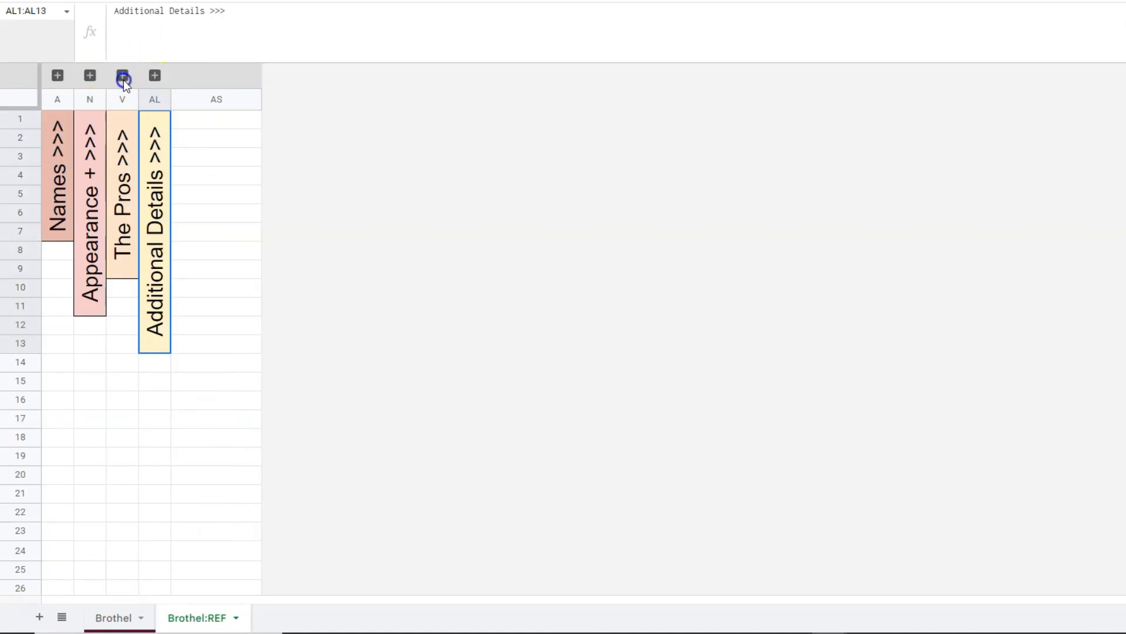
Expand the Additional Details column group and view the Ma/Mi and pros relationship sentence template in AM2:AN3.
left_click(153, 76)
left_click(709, 221)
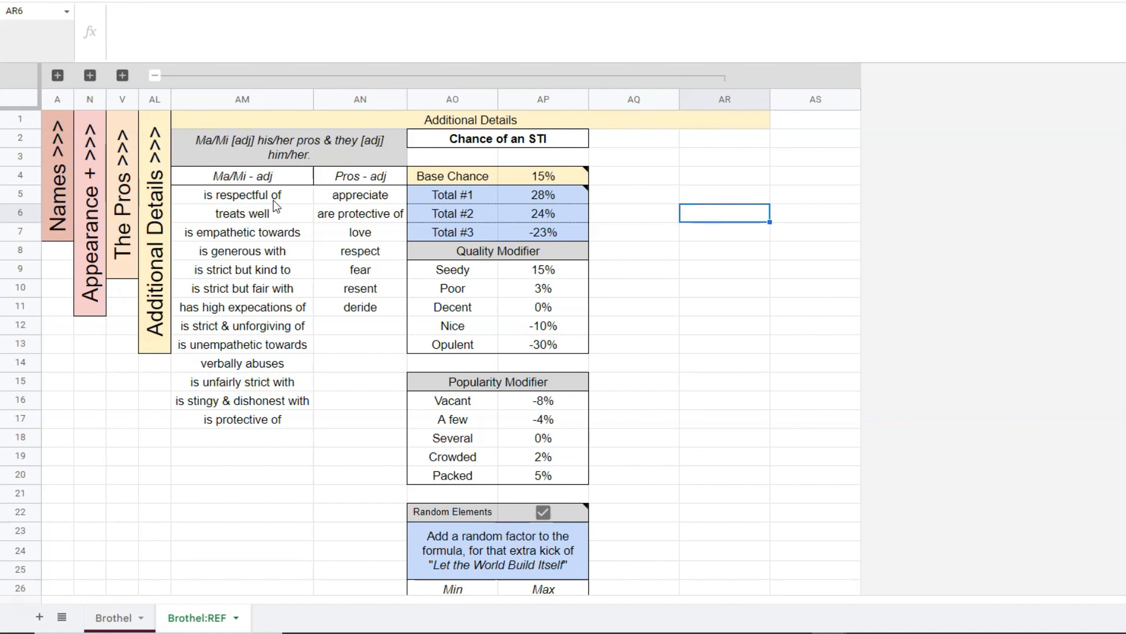
left_click(214, 146)
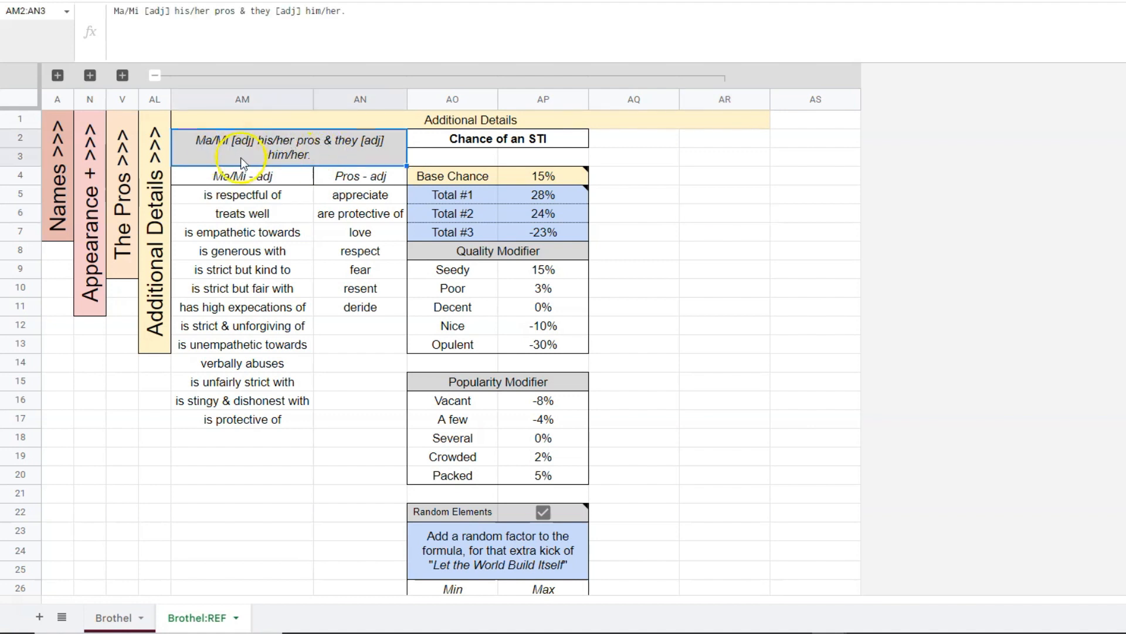
Review the Ma/Mi - adj phrases in AM5:AM17 that fill the first blank of the relationship sentence.
left_click_drag(264, 195, 261, 418)
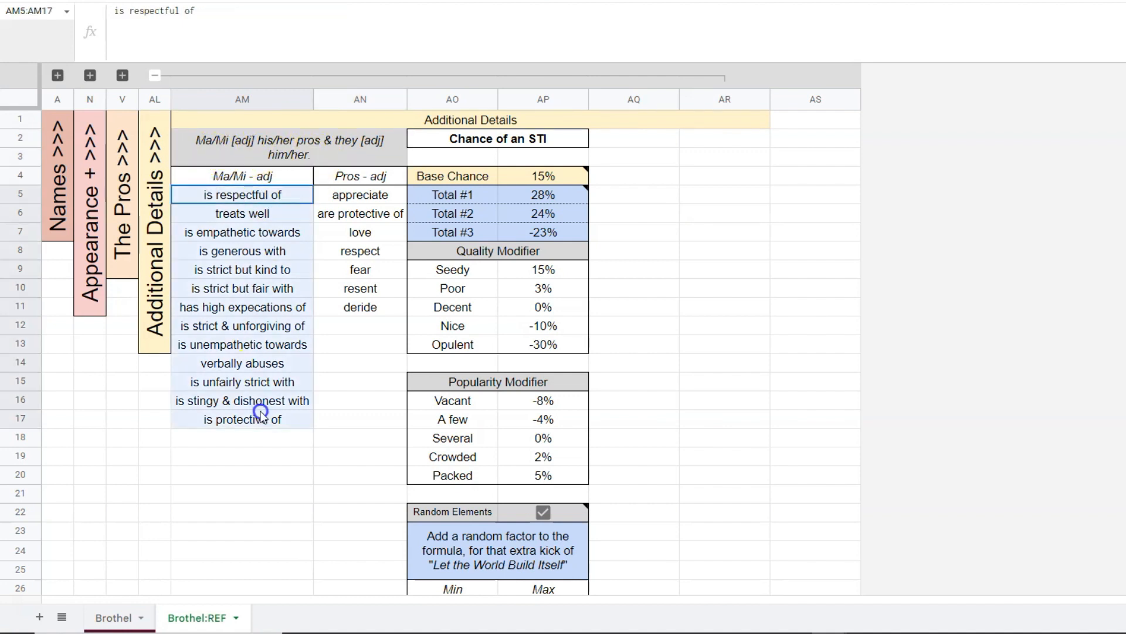
left_click(246, 326)
left_click(258, 290)
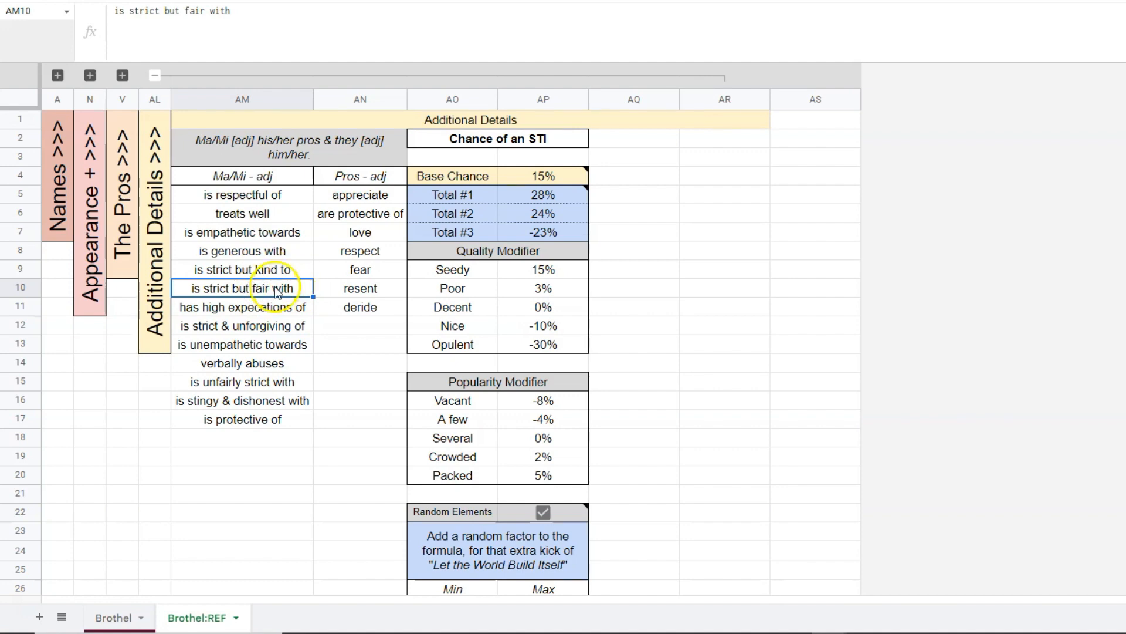
left_click_drag(258, 214, 252, 406)
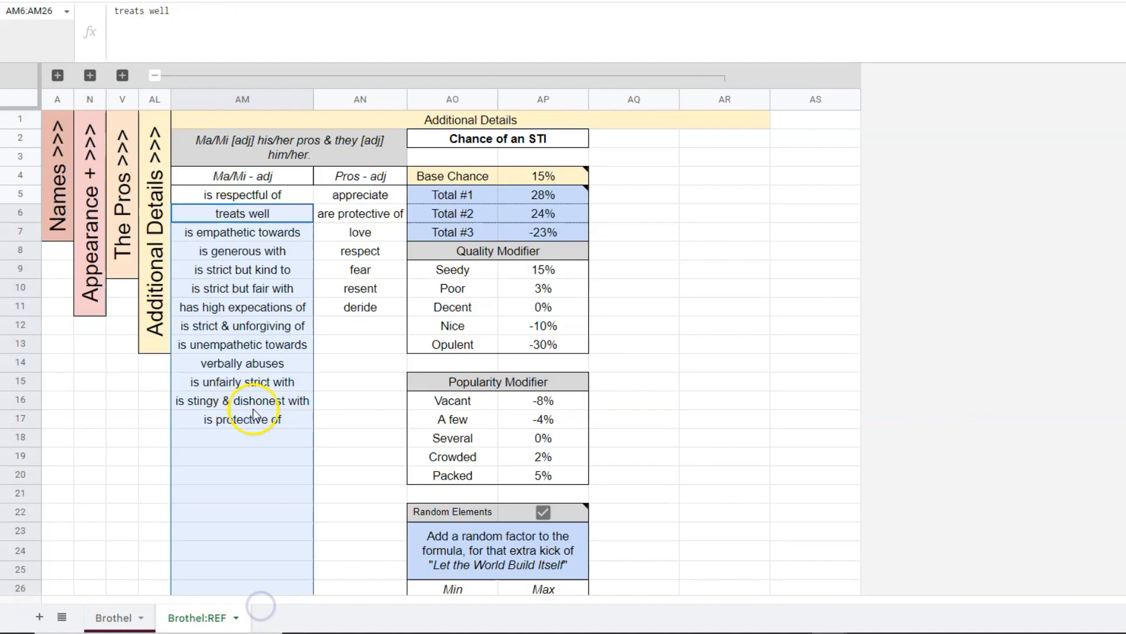
left_click(258, 405)
Review the Pros - adj list in AN5:AN11 that describes how the pros regard the Ma/Mi.
left_click_drag(365, 175, 366, 497)
left_click_drag(390, 196, 360, 520)
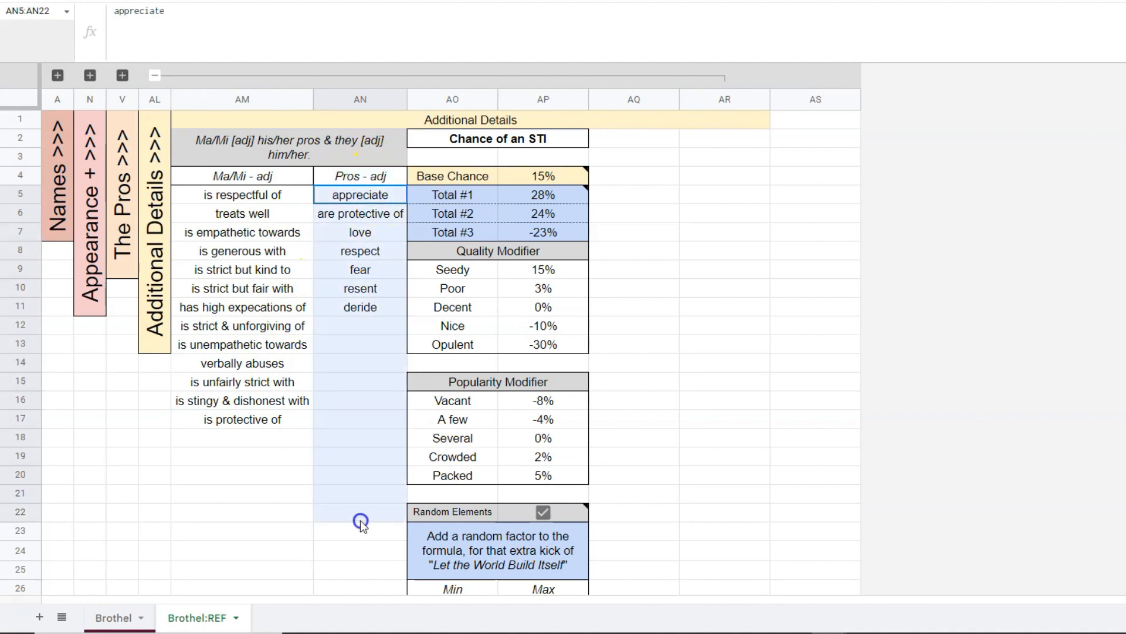
left_click(634, 250)
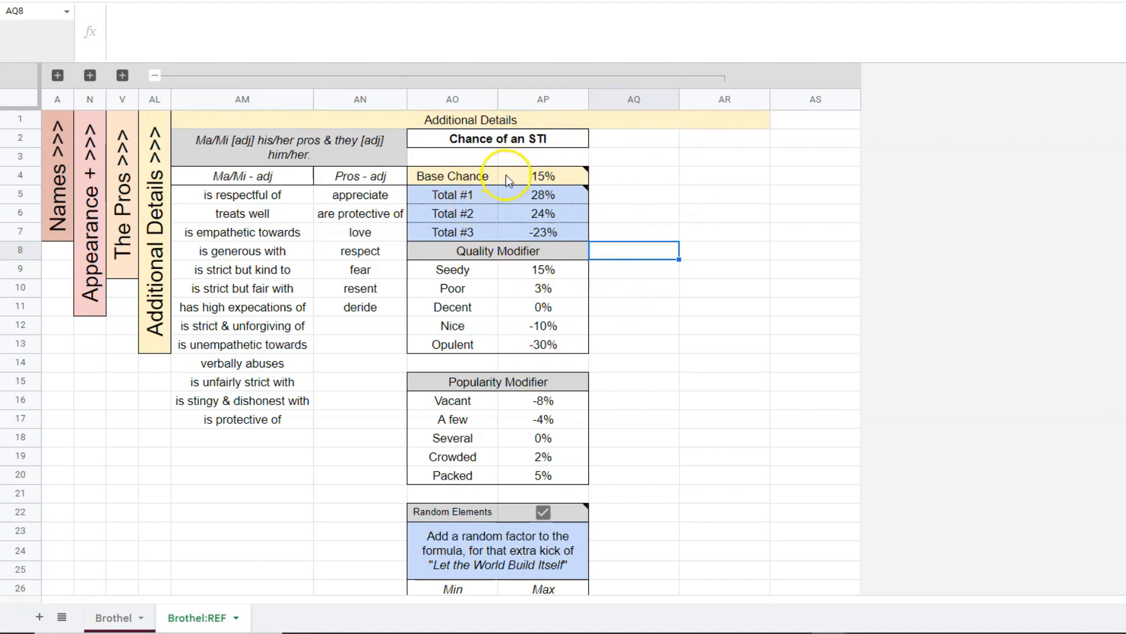
Examine the Chance of an STI totals in AO5:AP7 and the Base Chance value in AP4.
left_click_drag(487, 195, 549, 236)
left_click(667, 244)
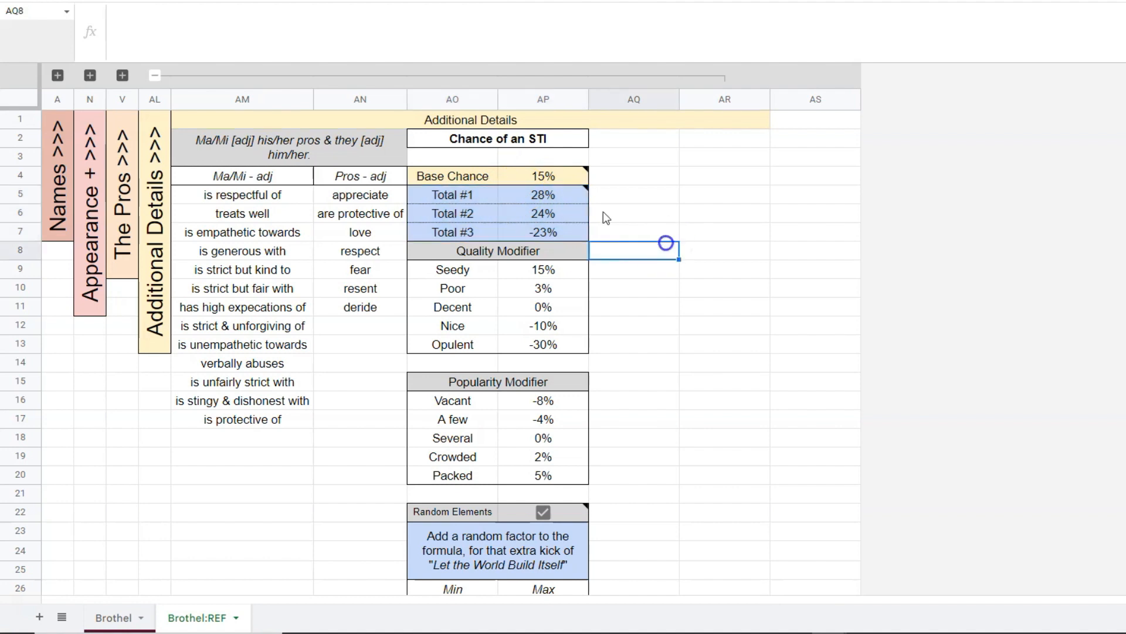
left_click(553, 176)
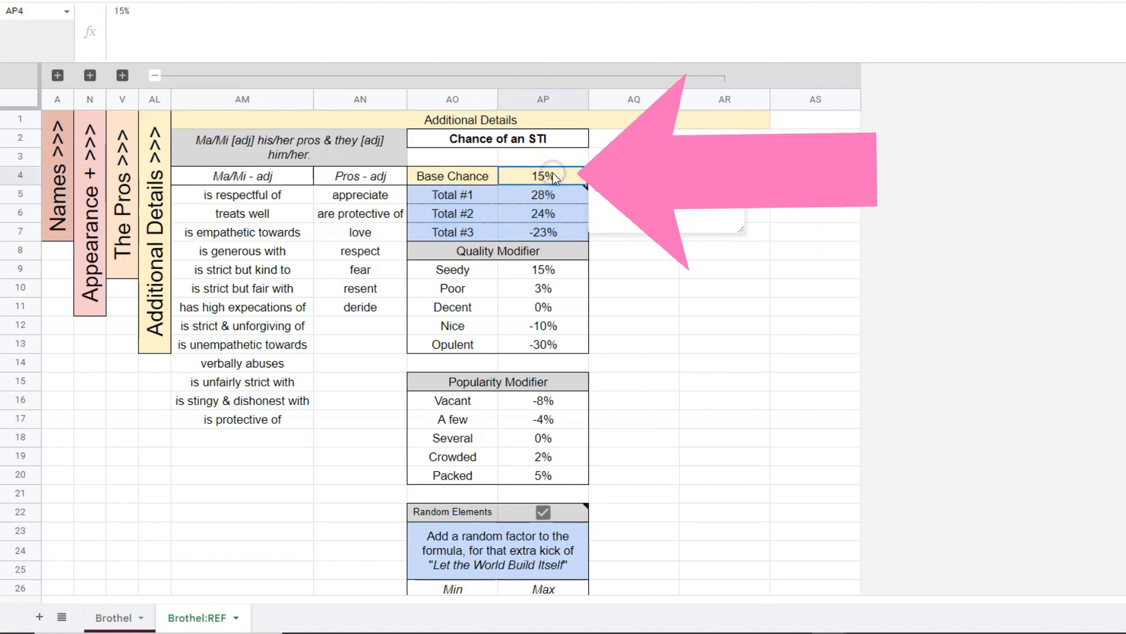
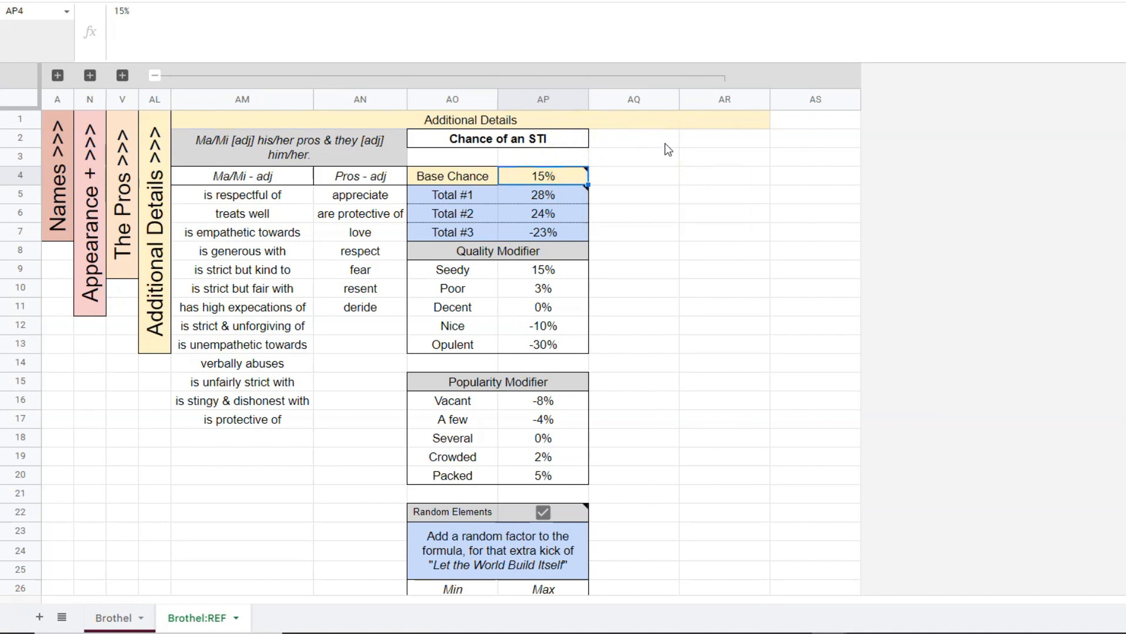
Examine the Quality Modifier table in AO8:AP13, focusing on the Nice row and how it adjusts the Base Chance.
scroll(669, 150, "down", 1)
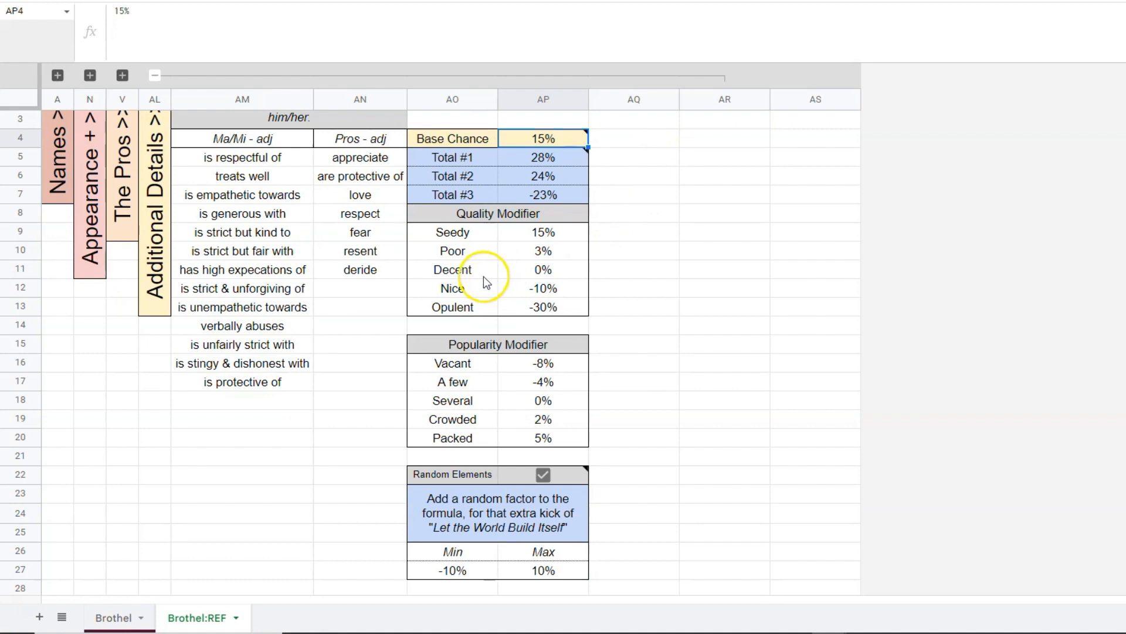
left_click(470, 295)
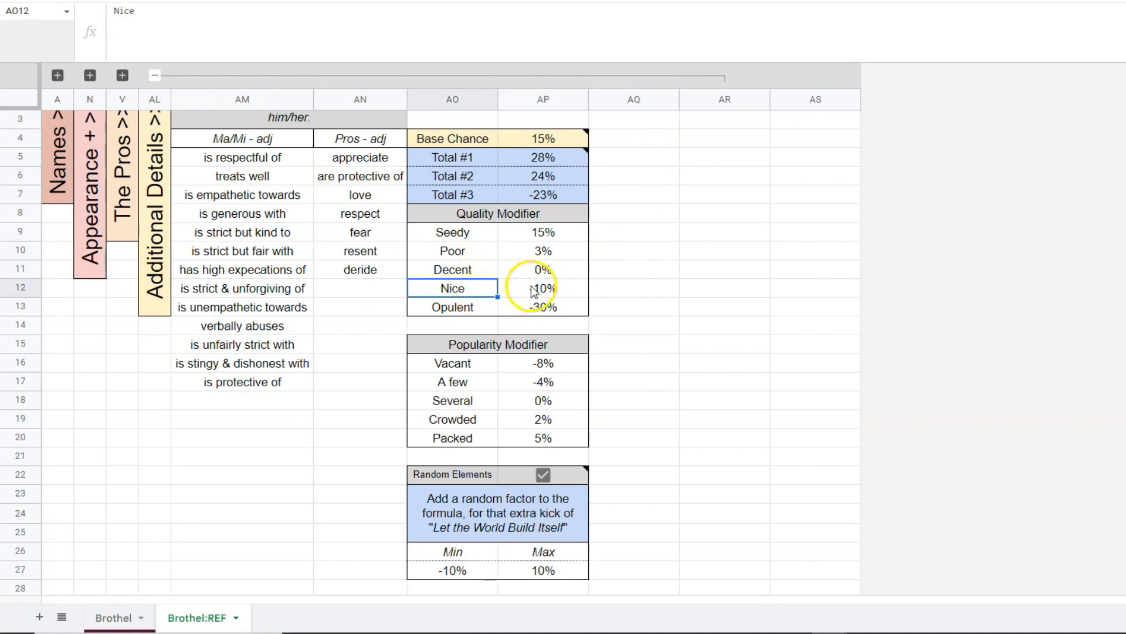
left_click_drag(532, 292, 466, 291)
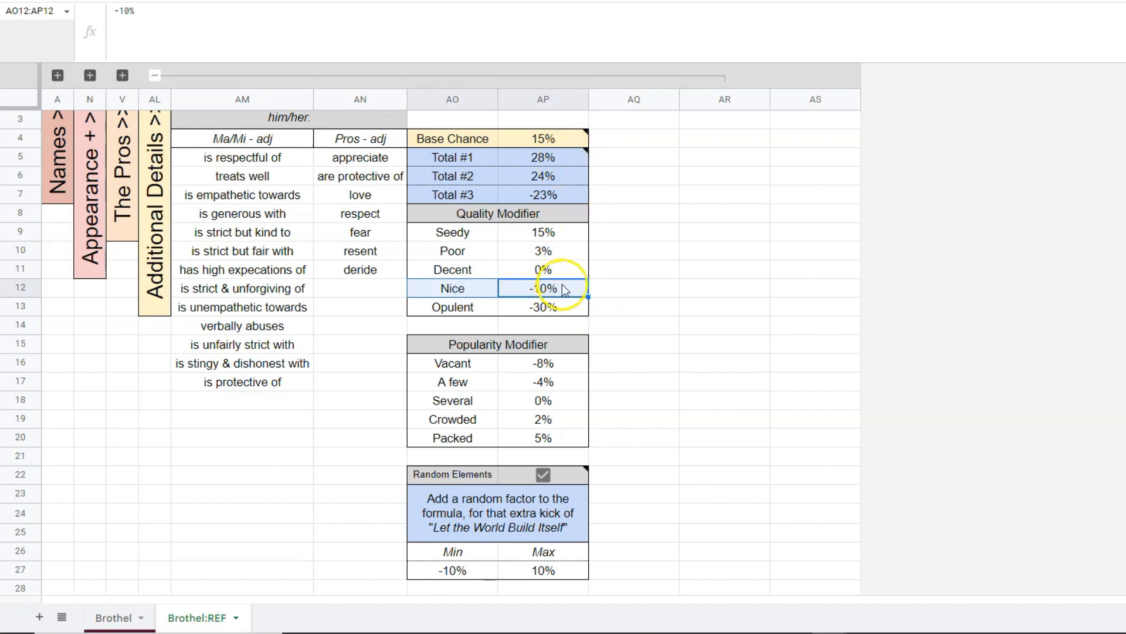
mouse_move(540, 141)
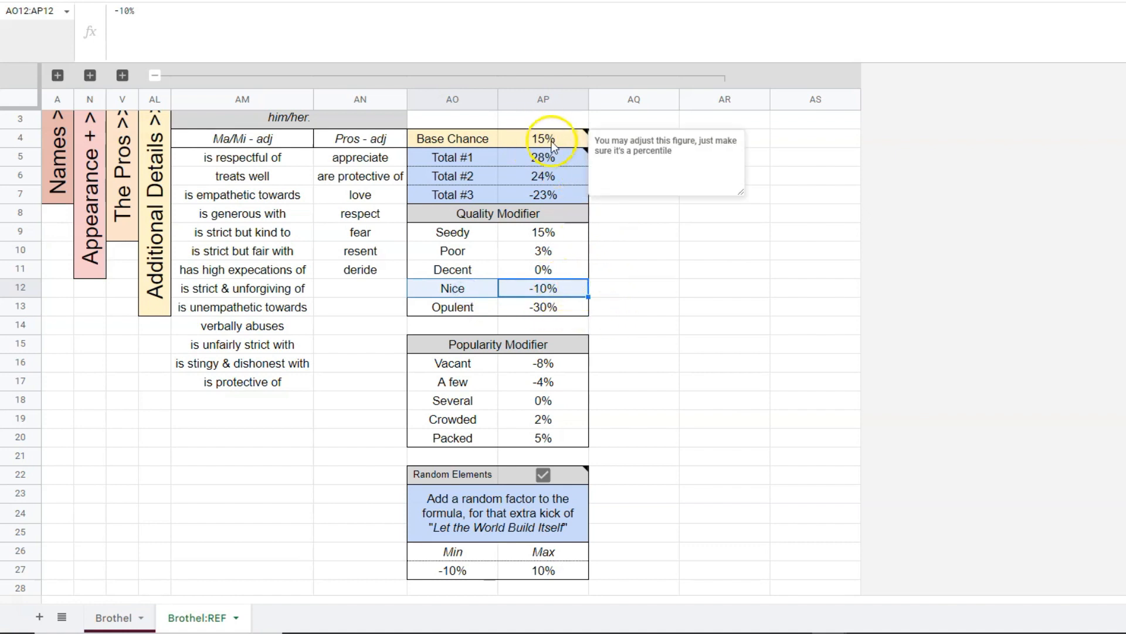
Review the Popularity Modifier percentages in AP16:AP20 for the levels from Vacant to Packed.
left_click_drag(499, 345, 531, 440)
left_click(619, 423)
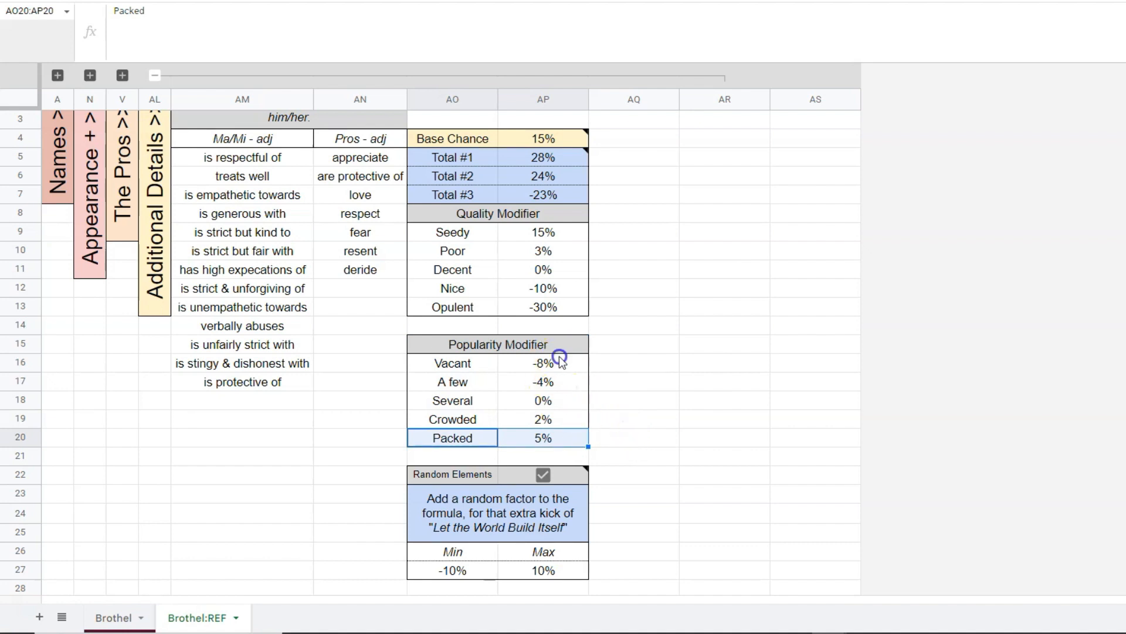
left_click_drag(555, 361, 562, 439)
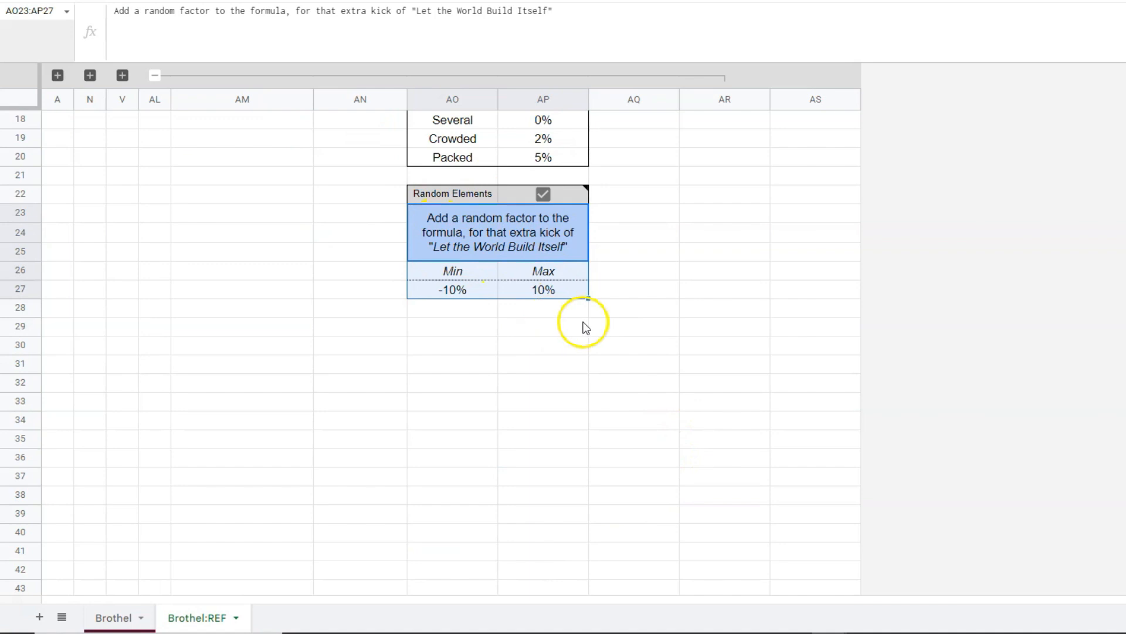
Examine the Random Elements description in AO23:AP25 and its Min and Max values in AO27 and AP27.
left_click(584, 327)
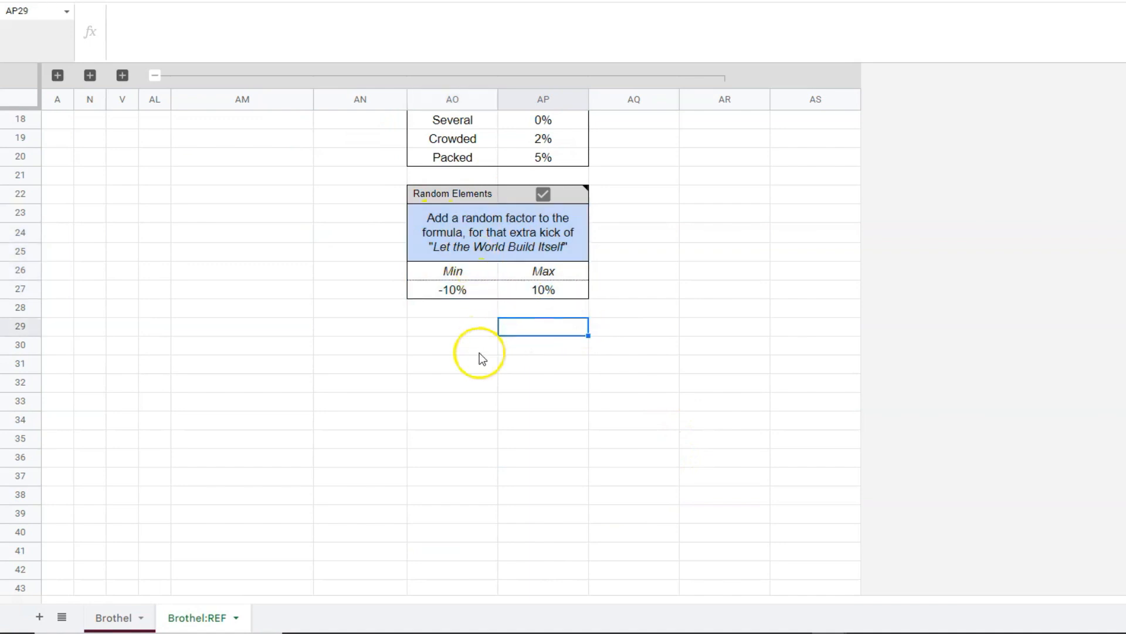
left_click(546, 238)
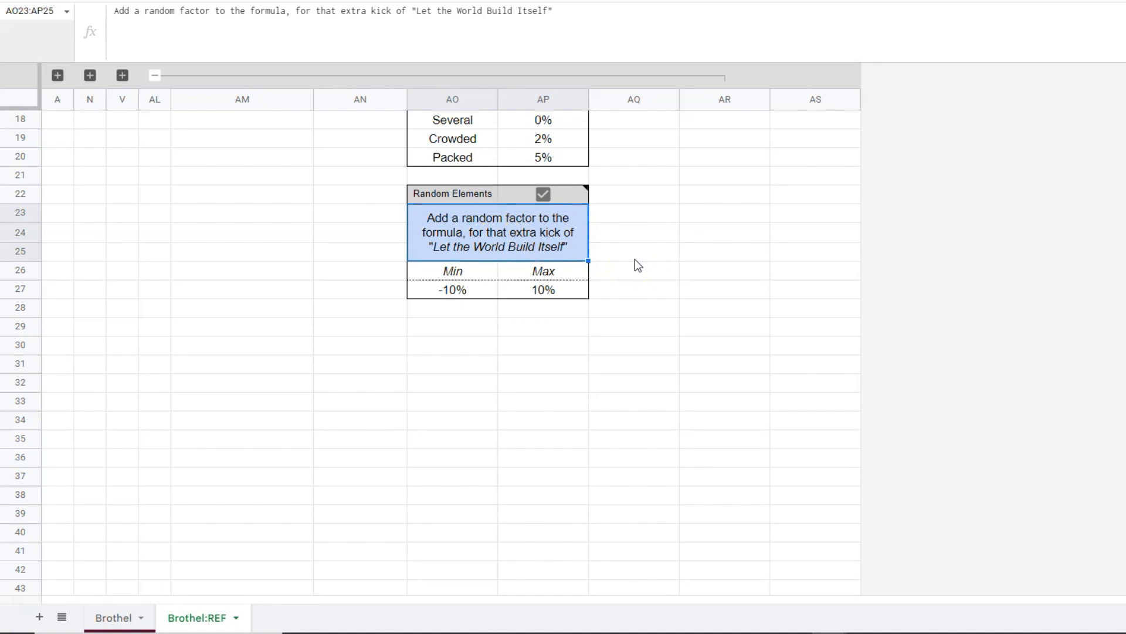
left_click(480, 294)
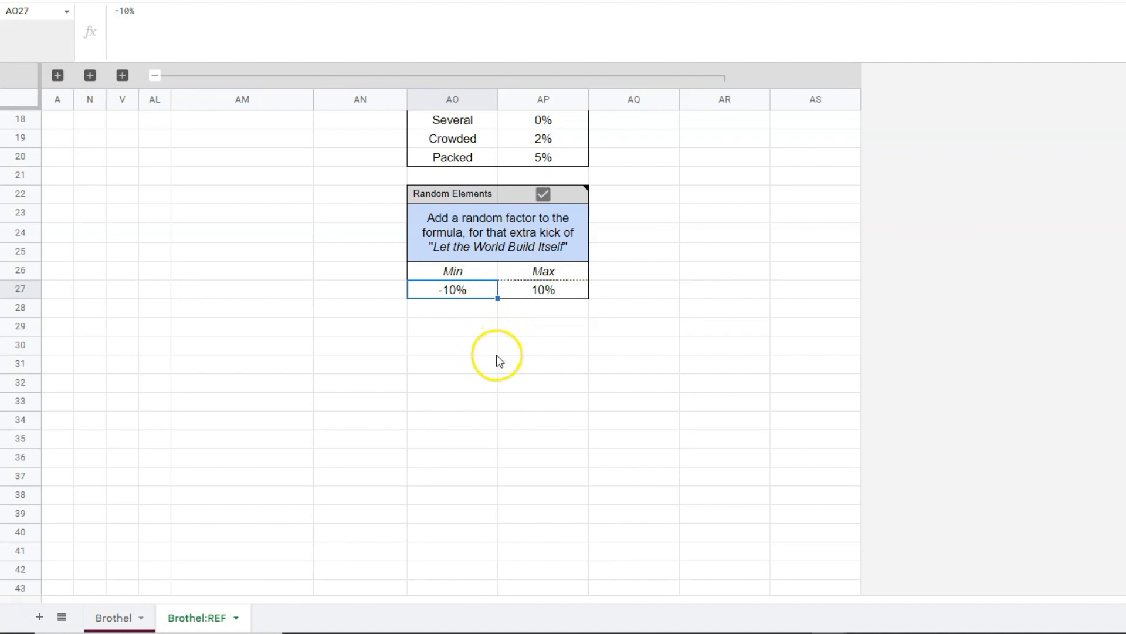
left_click(556, 293)
scroll(597, 379, "up", 3)
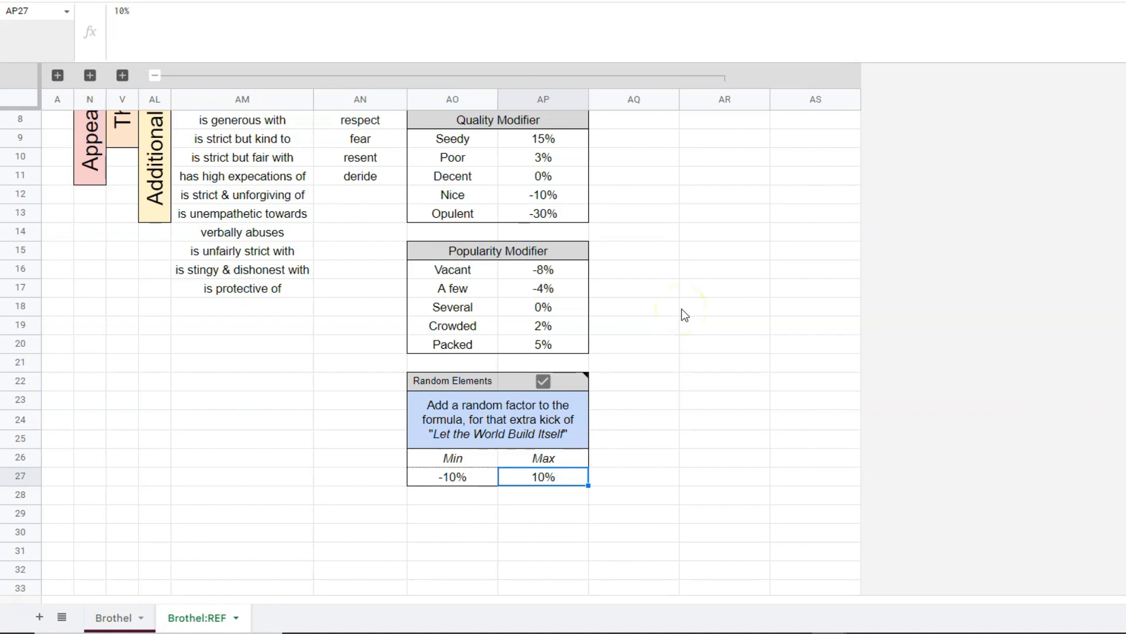
Turn the Random Elements option in AP22 off and back on to compare the STI chance totals.
left_click(543, 381)
left_click(650, 531)
scroll(640, 521, "up", 2)
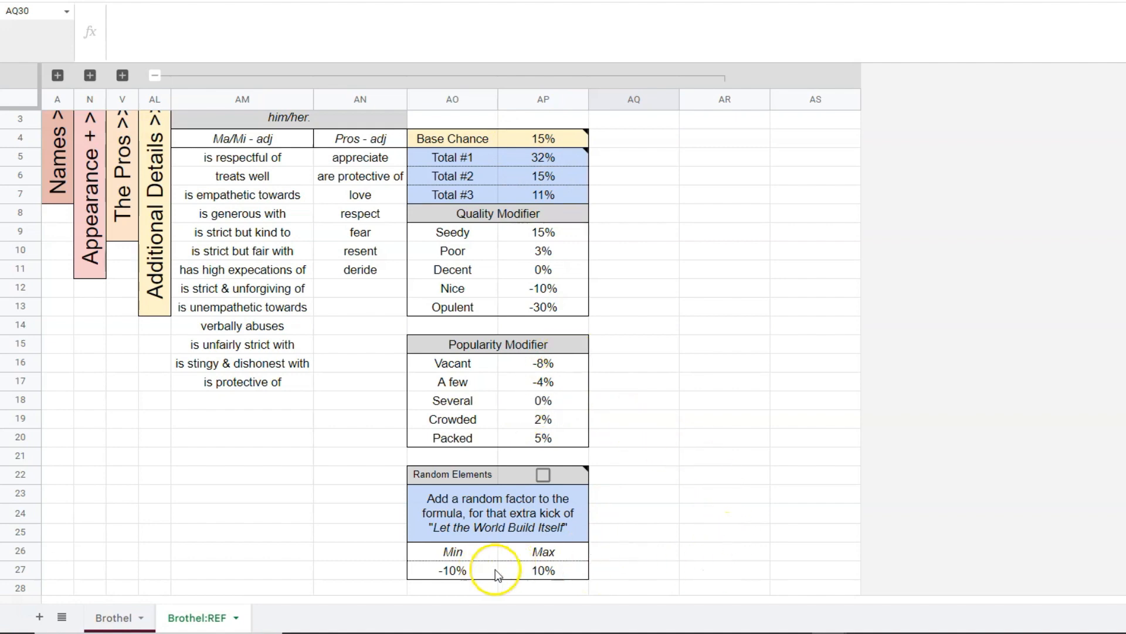
left_click(542, 475)
left_click(672, 382)
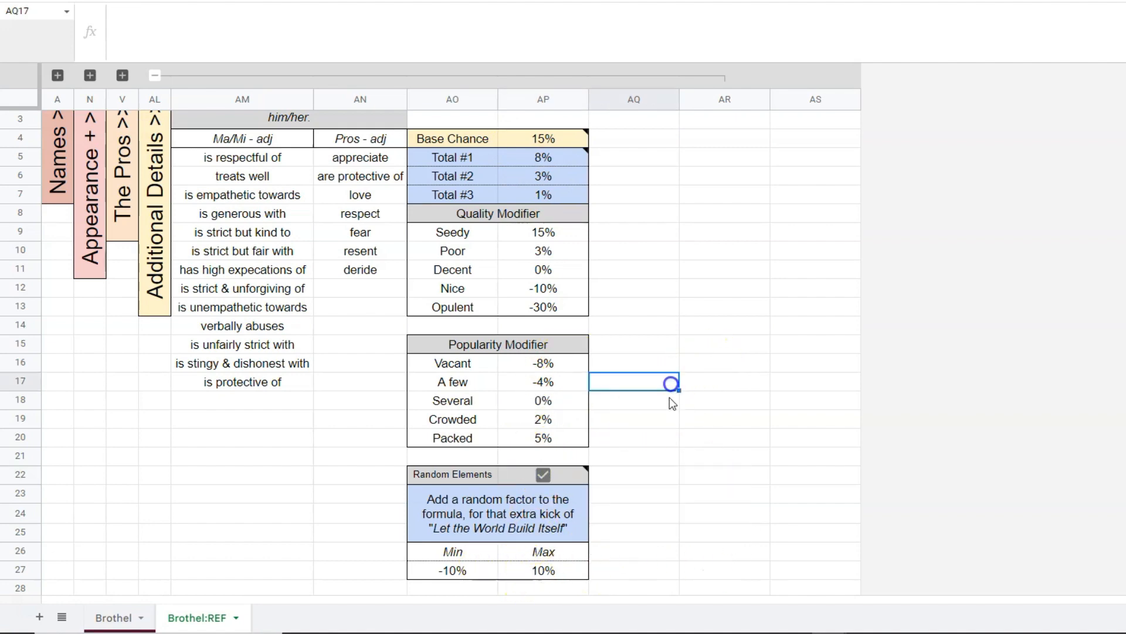
Collapse the Additional Details column group and return to the Brothel sheet.
scroll(353, 205, "up", 1)
left_click(154, 75)
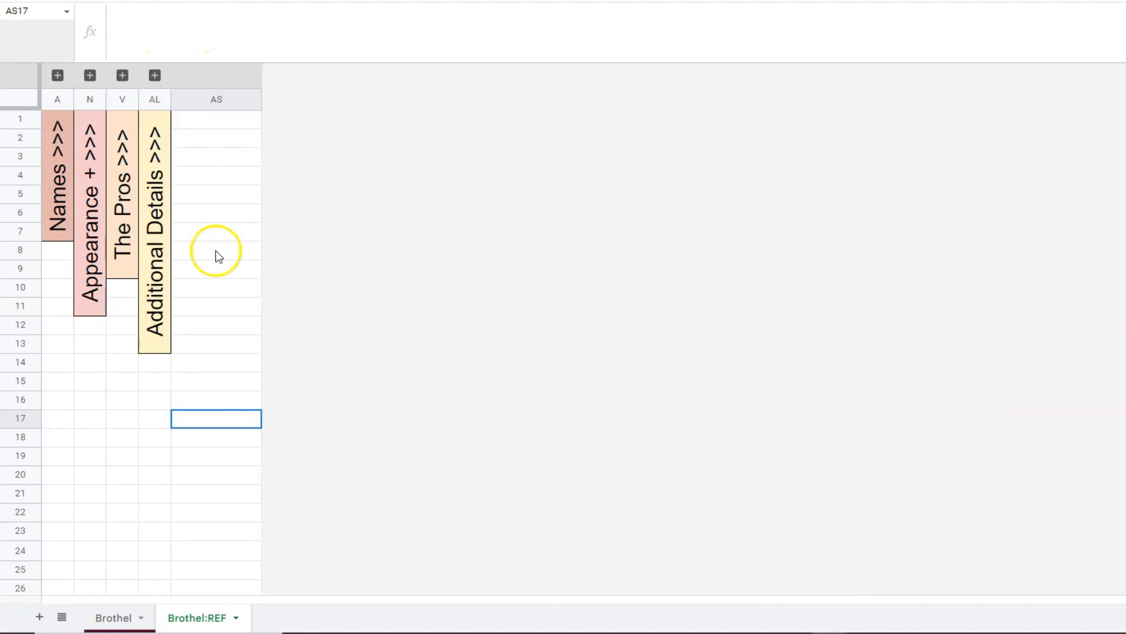
left_click(116, 618)
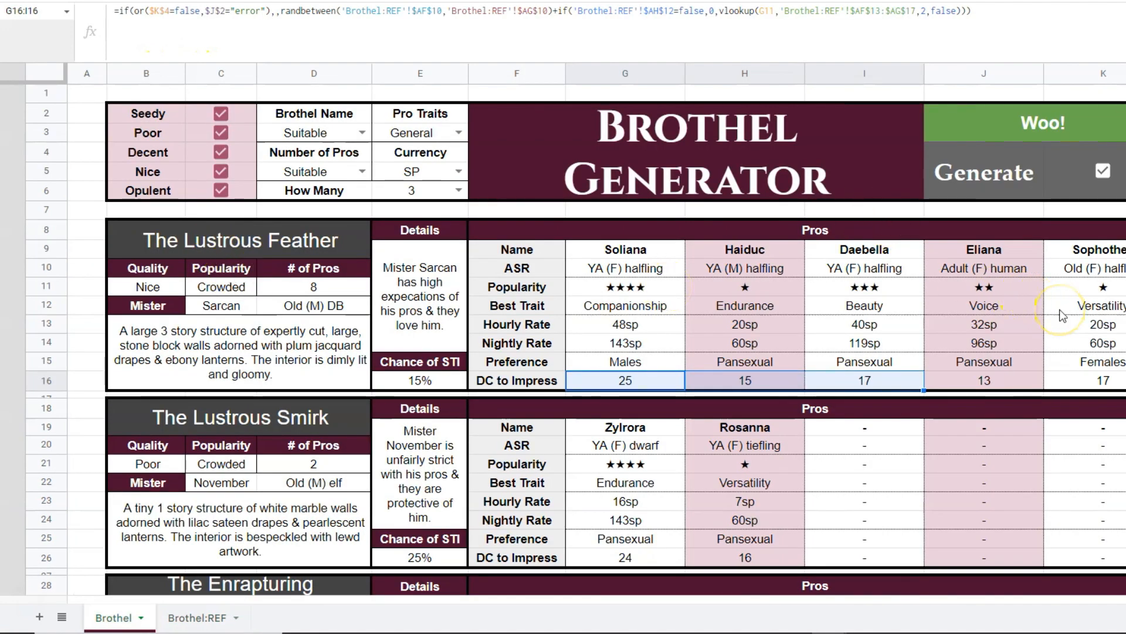